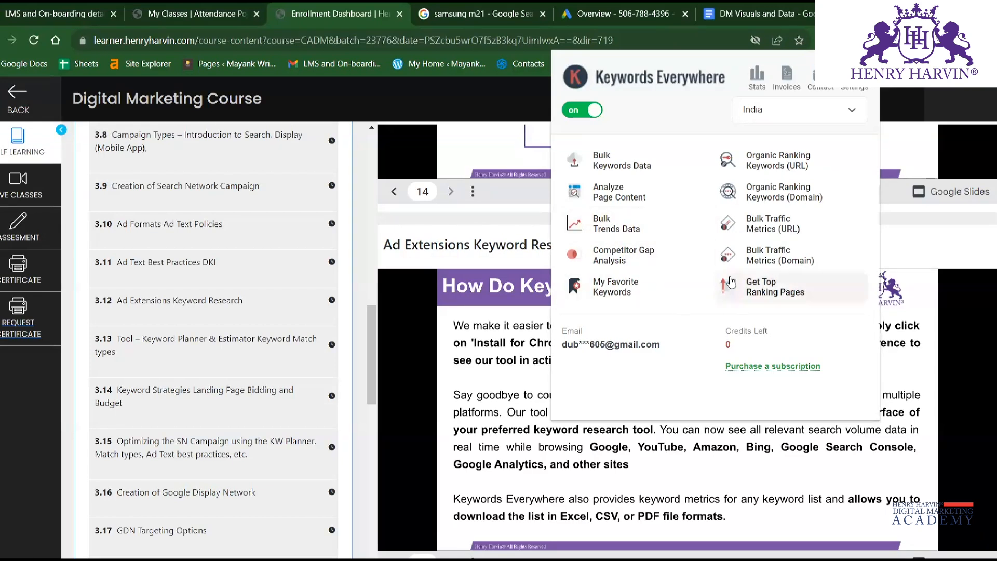
Examine the Keywords Everywhere metrics and trend chart beside the "samsung m21" Google results, and view the extension's tool list.
{"action": "left_click", "coordinate": [514, 11]}
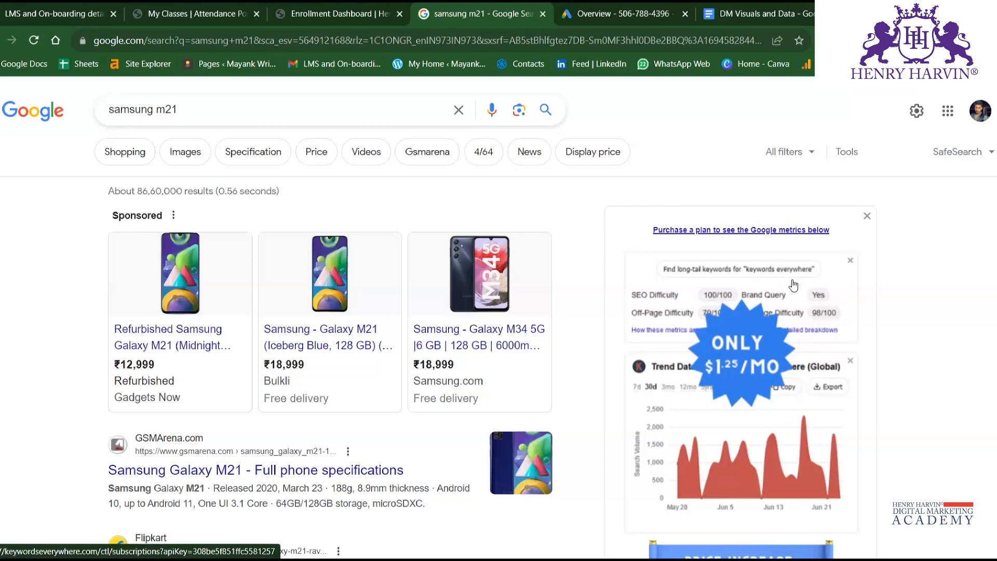
{"action": "scroll", "coordinate": [794, 285], "scroll_direction": "down", "scroll_amount": 1}
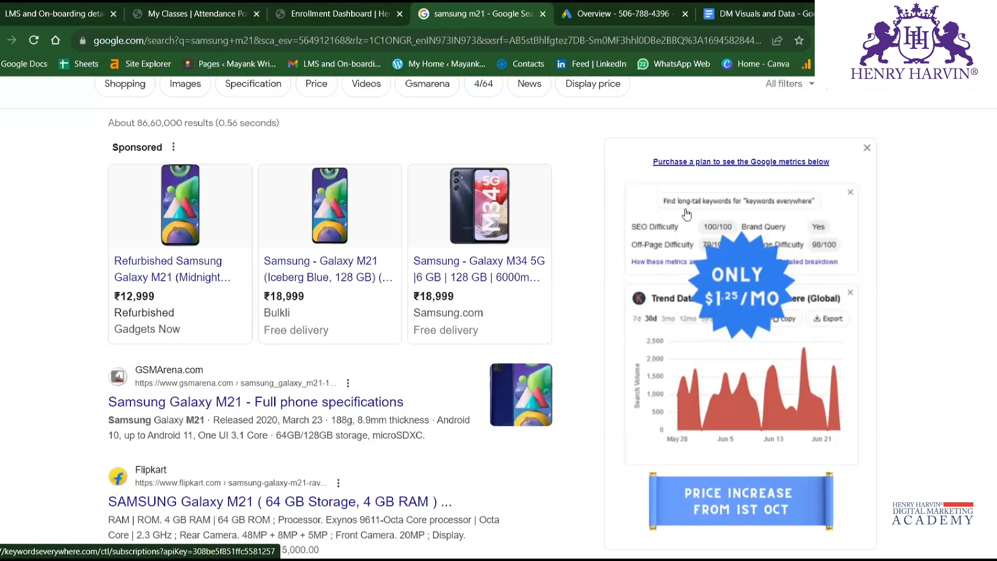
{"action": "scroll", "coordinate": [779, 343], "scroll_direction": "down", "scroll_amount": 1}
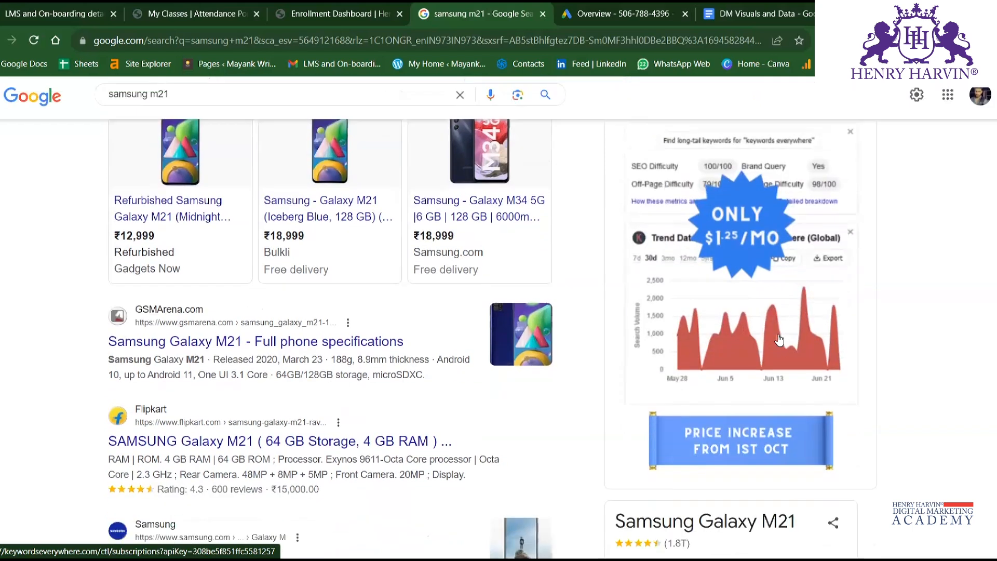
{"action": "scroll", "coordinate": [704, 400], "scroll_direction": "up", "scroll_amount": 2}
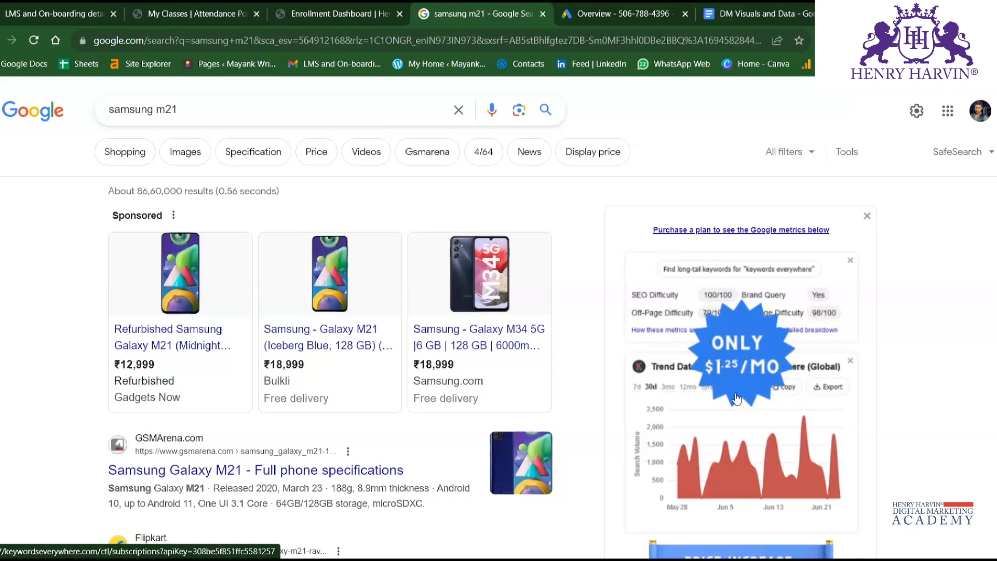
{"action": "scroll", "coordinate": [764, 314], "scroll_direction": "down", "scroll_amount": 2}
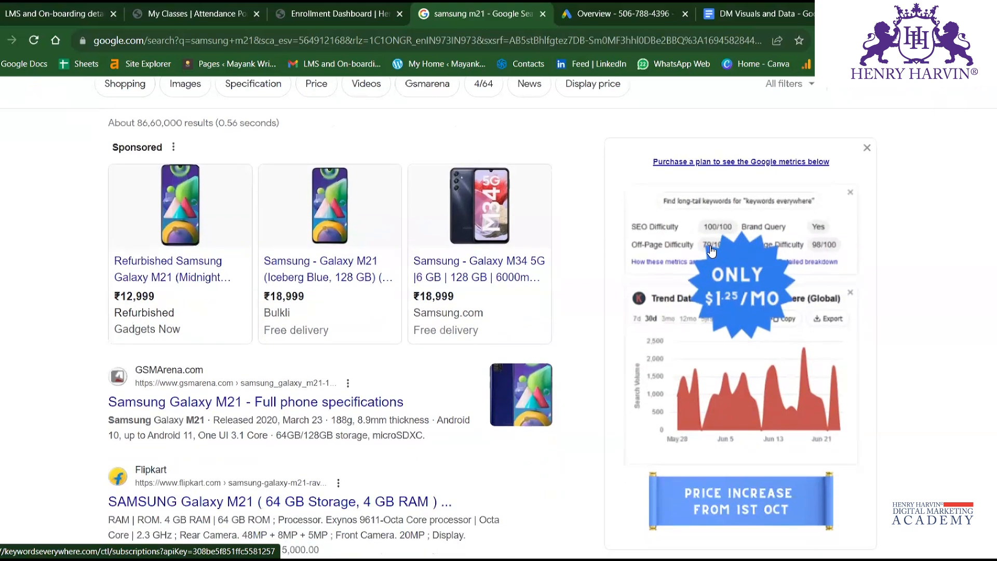
{"action": "scroll", "coordinate": [646, 314], "scroll_direction": "up", "scroll_amount": 2}
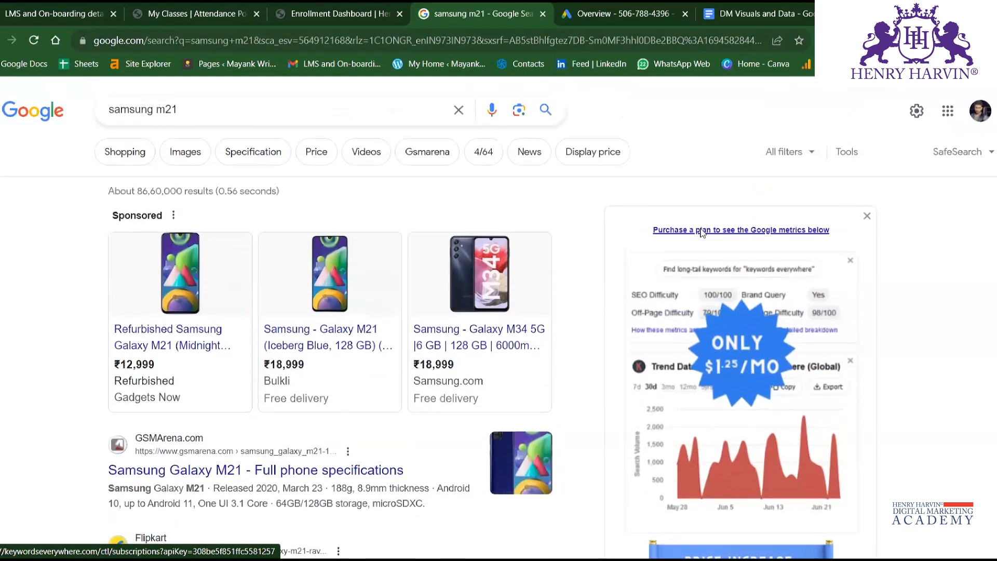
{"action": "left_click", "coordinate": [869, 40]}
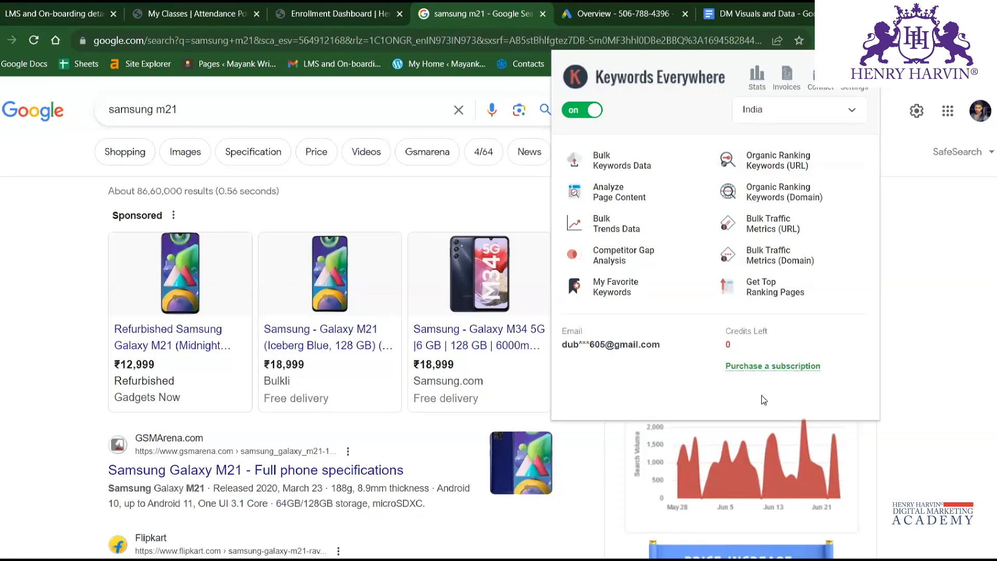
{"action": "left_click", "coordinate": [949, 258]}
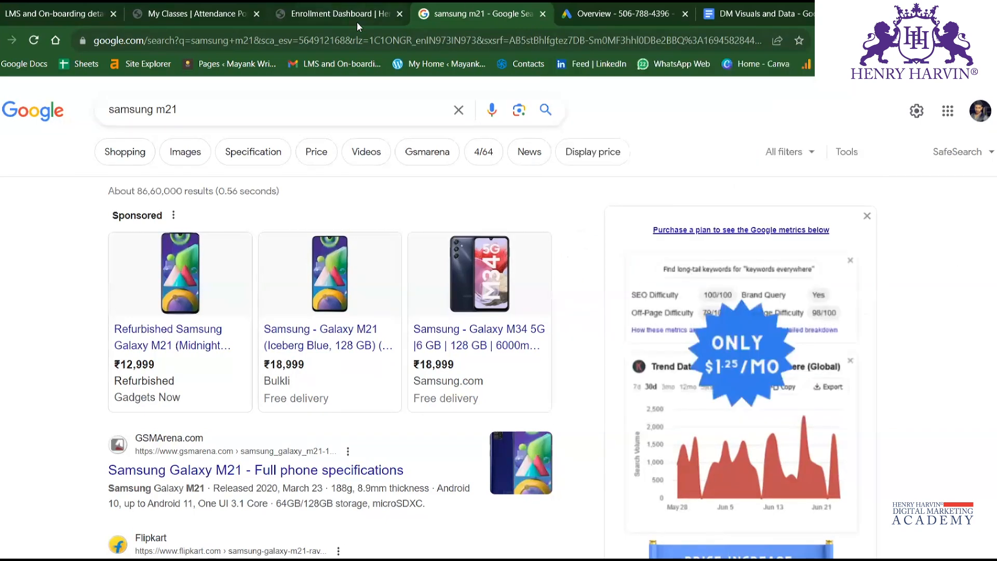
Return to the Digital Marketing Course page and advance the Ad Extensions Keyword Research presentation to the next slide.
{"action": "left_click", "coordinate": [357, 21]}
{"action": "left_click", "coordinate": [725, 367]}
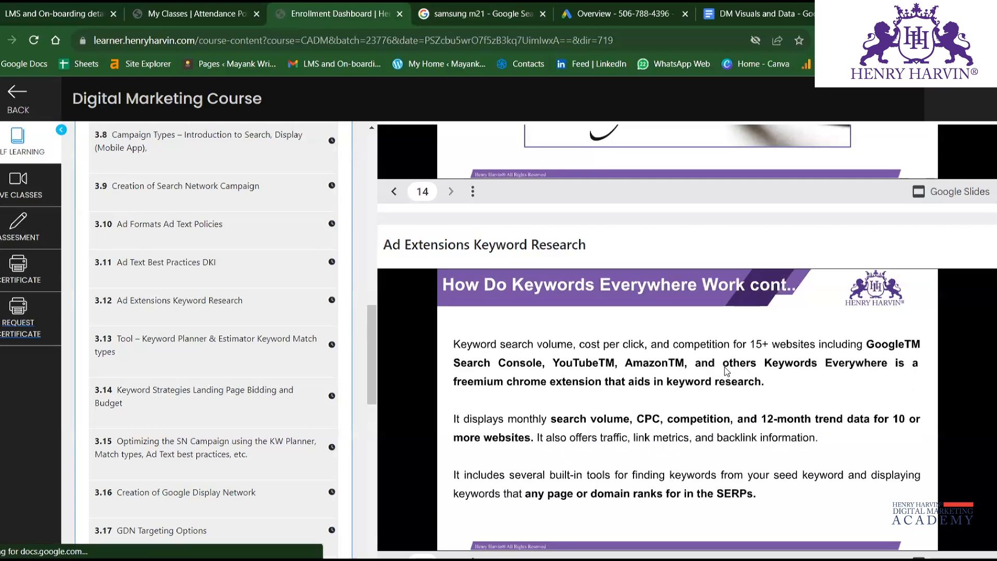
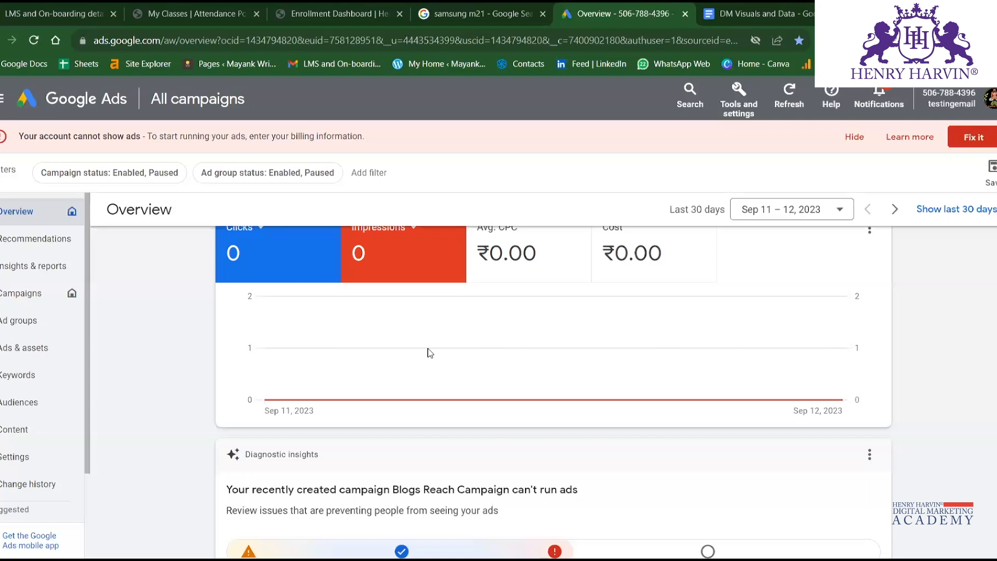
Examine the Google Ads Overview metrics, the clicks and impressions chart, and its card options, choosing the Daily interval.
{"action": "scroll", "coordinate": [430, 352], "scroll_direction": "up", "scroll_amount": 2}
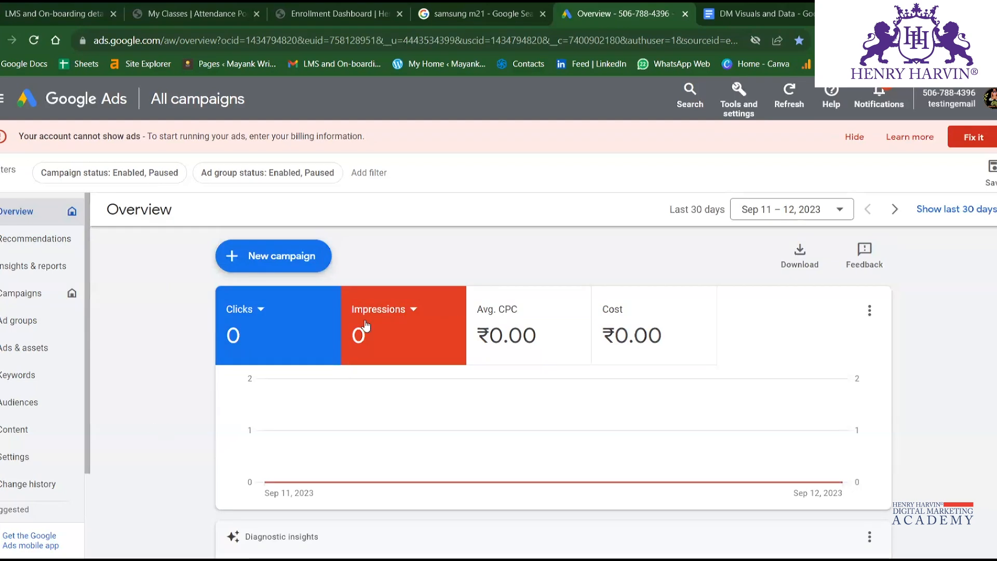
{"action": "scroll", "coordinate": [201, 235], "scroll_direction": "down", "scroll_amount": 6}
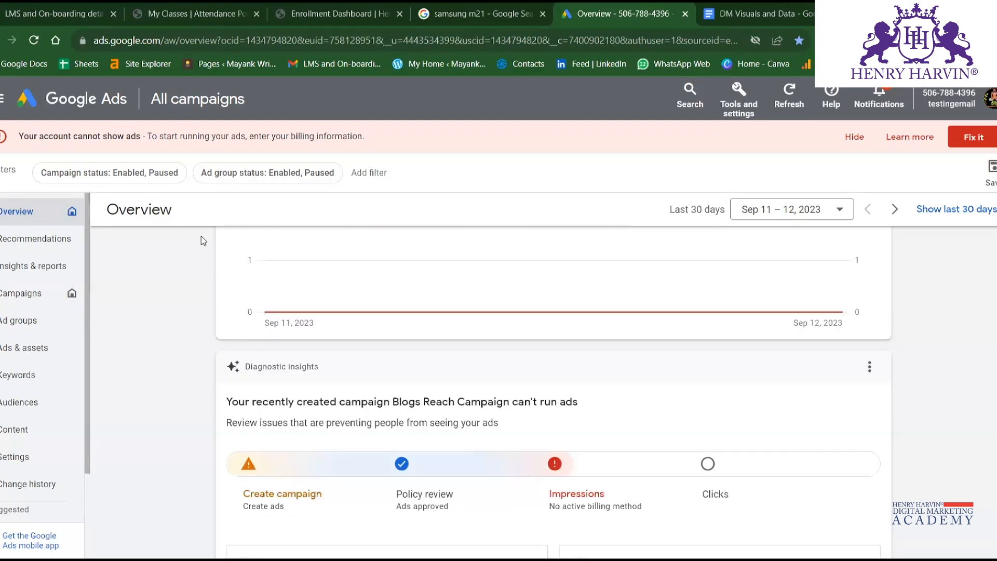
{"action": "scroll", "coordinate": [201, 236], "scroll_direction": "up", "scroll_amount": 6}
{"action": "mouse_move", "coordinate": [265, 423]}
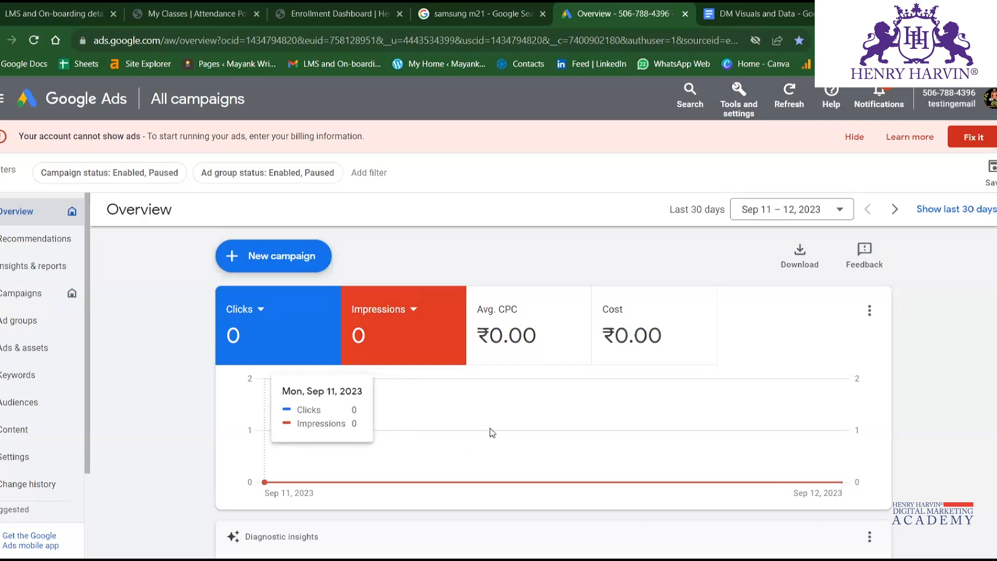
{"action": "mouse_move", "coordinate": [871, 408]}
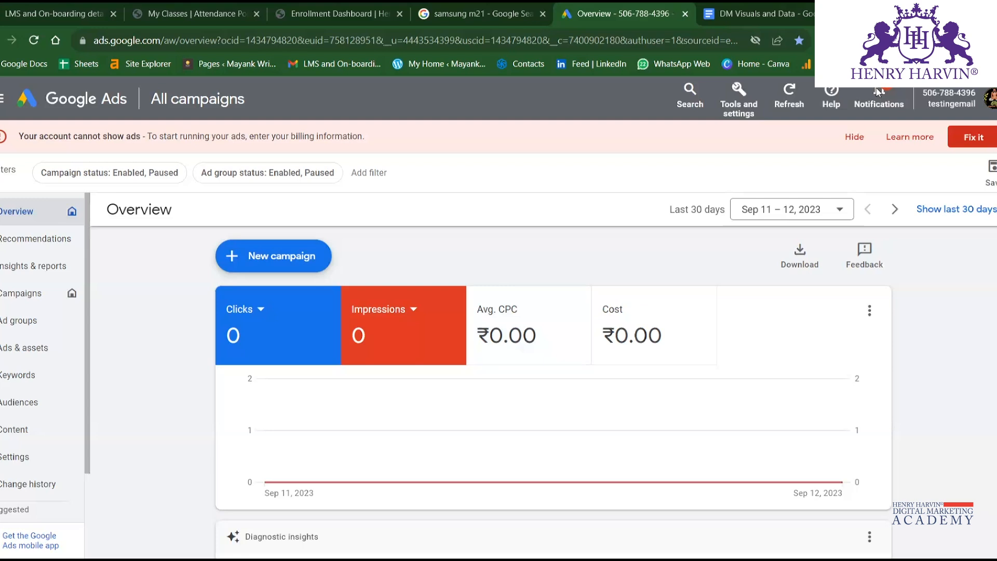
{"action": "left_click", "coordinate": [870, 311]}
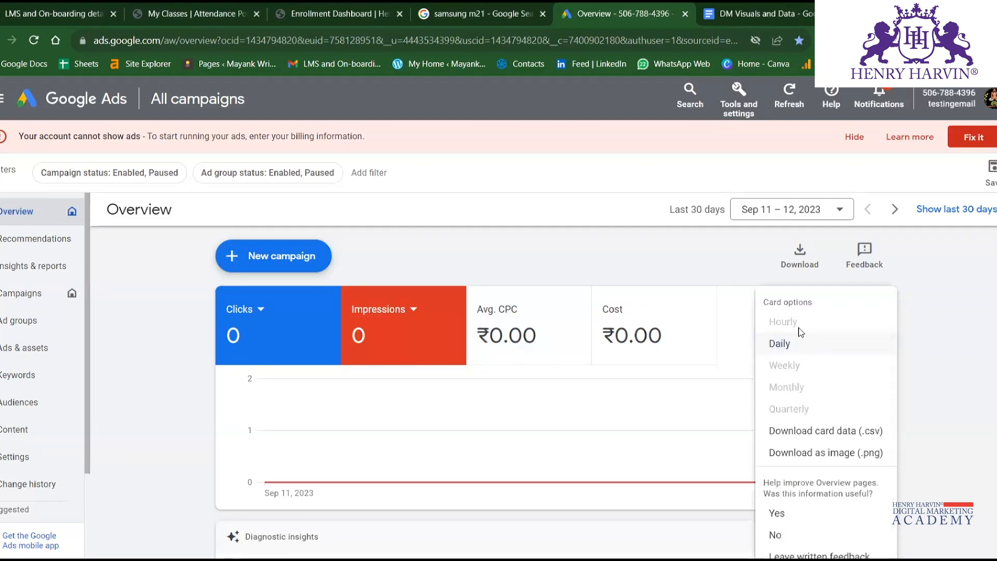
{"action": "left_click", "coordinate": [789, 347]}
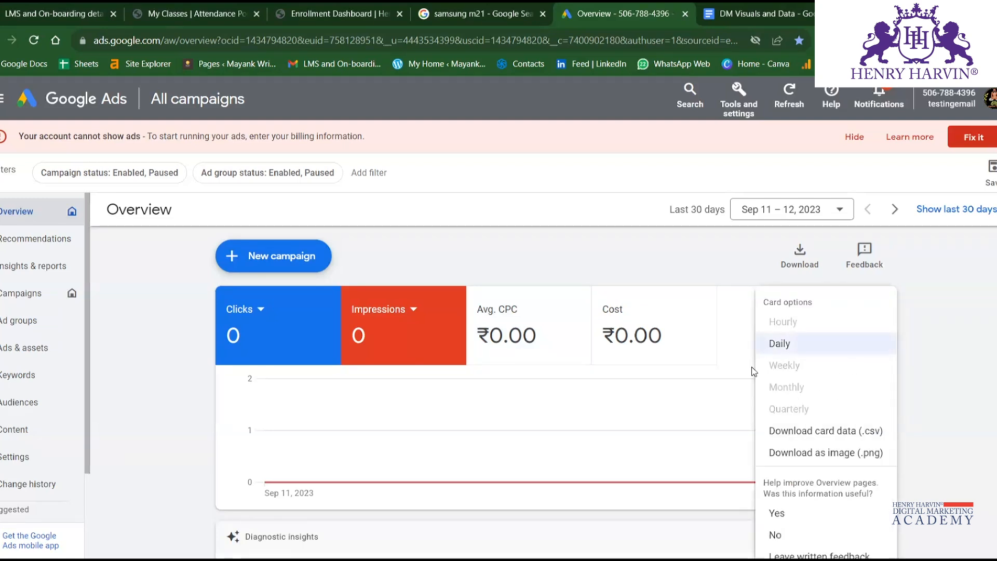
{"action": "left_click", "coordinate": [723, 332]}
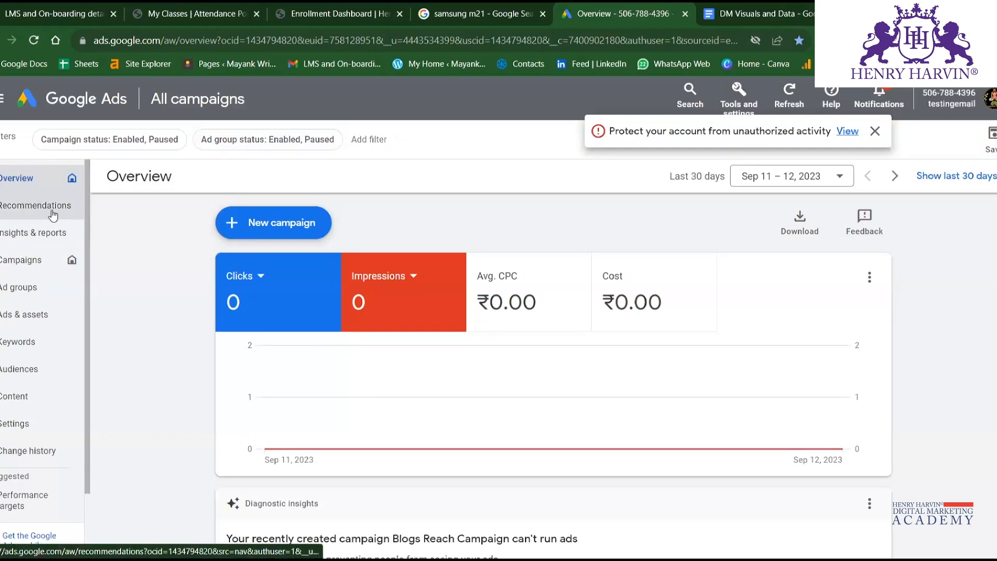
Review the account's Recommendations, Insights, and When & where ads showed reports, continuing on to Landing pages and Dashboards.
{"action": "left_click", "coordinate": [18, 214]}
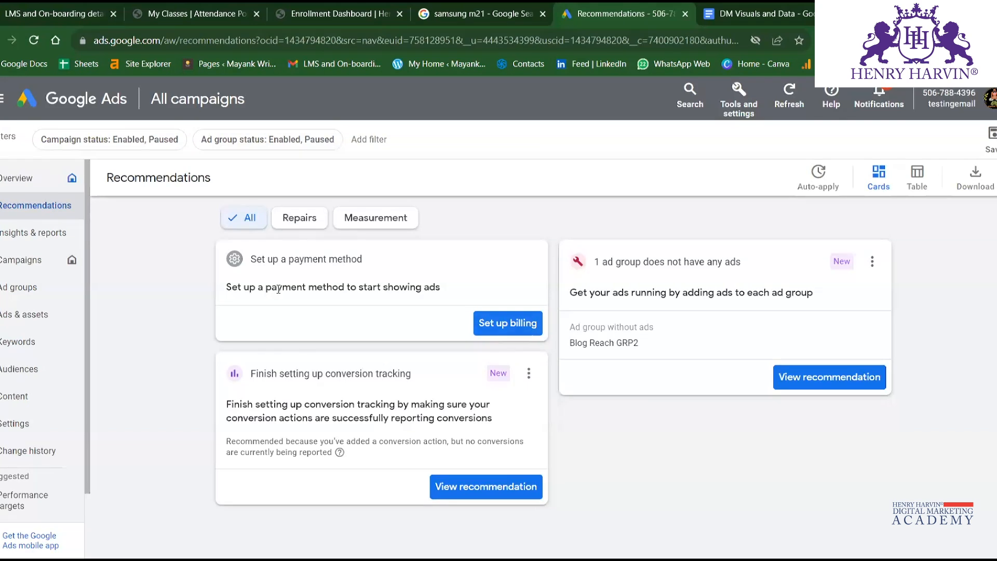
{"action": "left_click", "coordinate": [25, 240]}
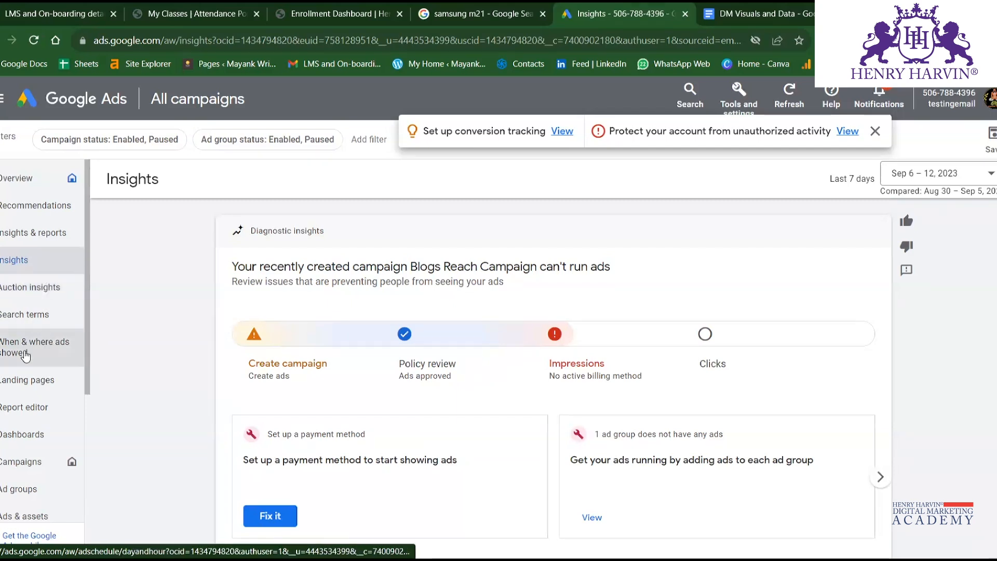
{"action": "left_click", "coordinate": [61, 359]}
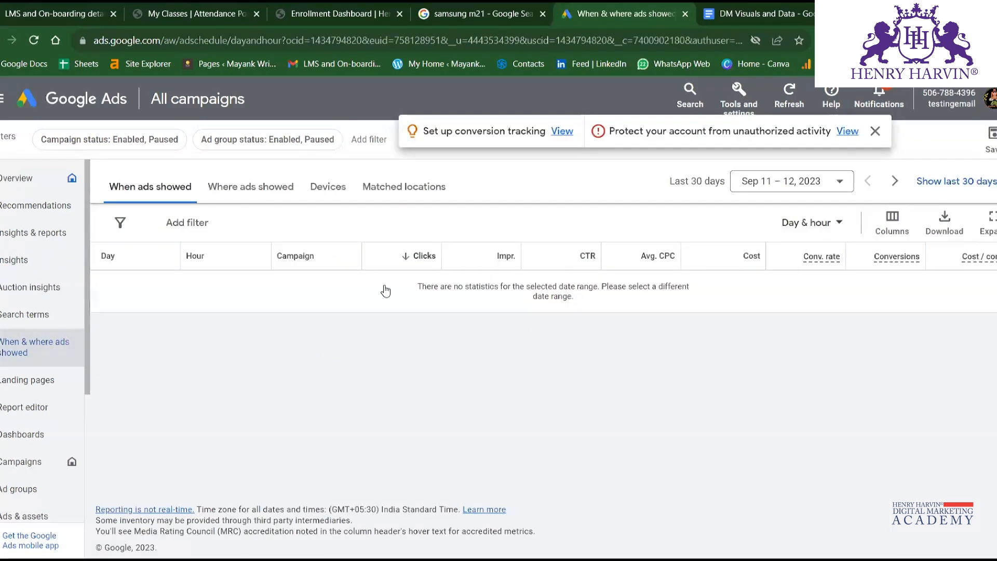
{"action": "left_click", "coordinate": [47, 381]}
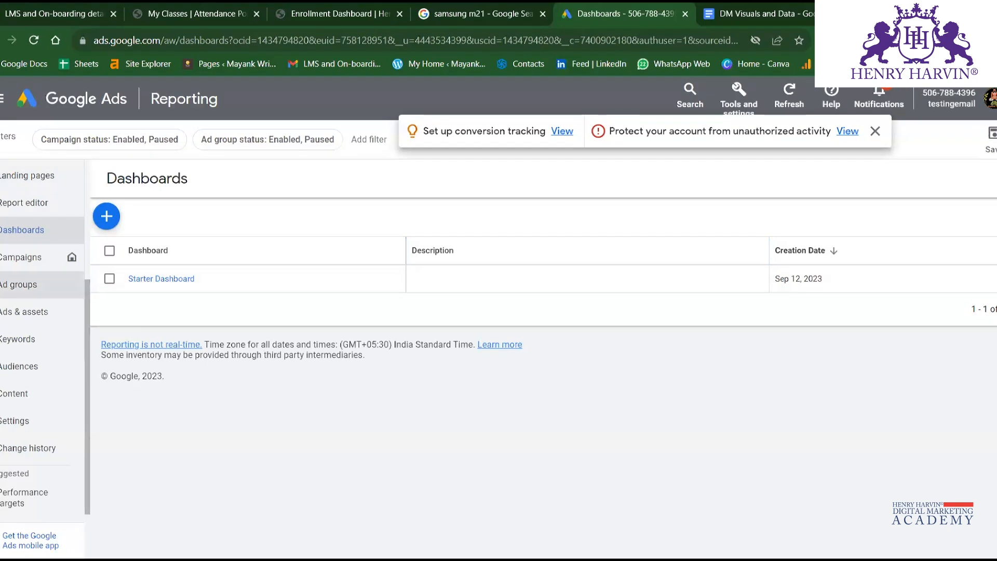
Review the account's Campaigns, Ad groups, Ads and Assets pages in turn.
{"action": "left_click", "coordinate": [11, 261]}
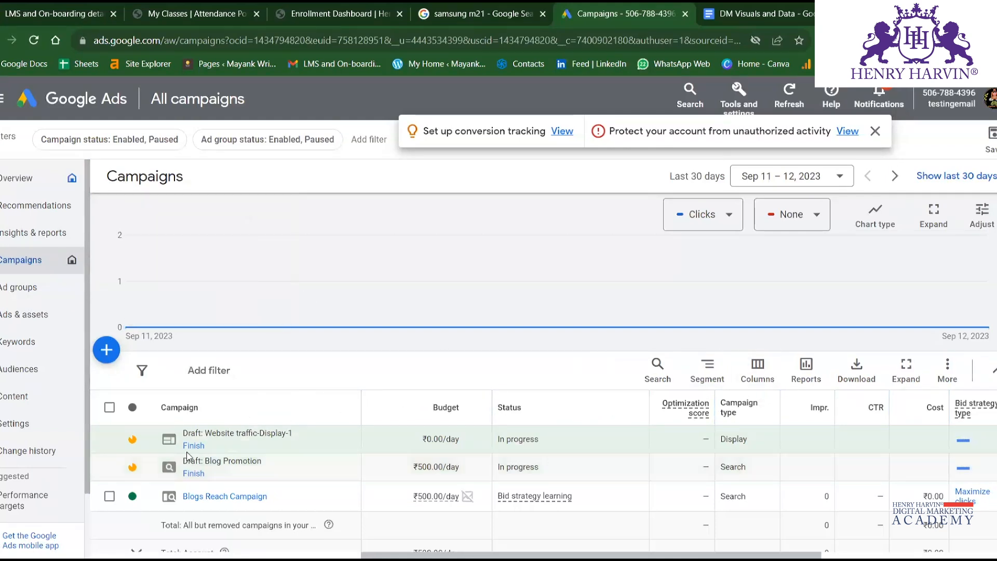
{"action": "left_click", "coordinate": [25, 292]}
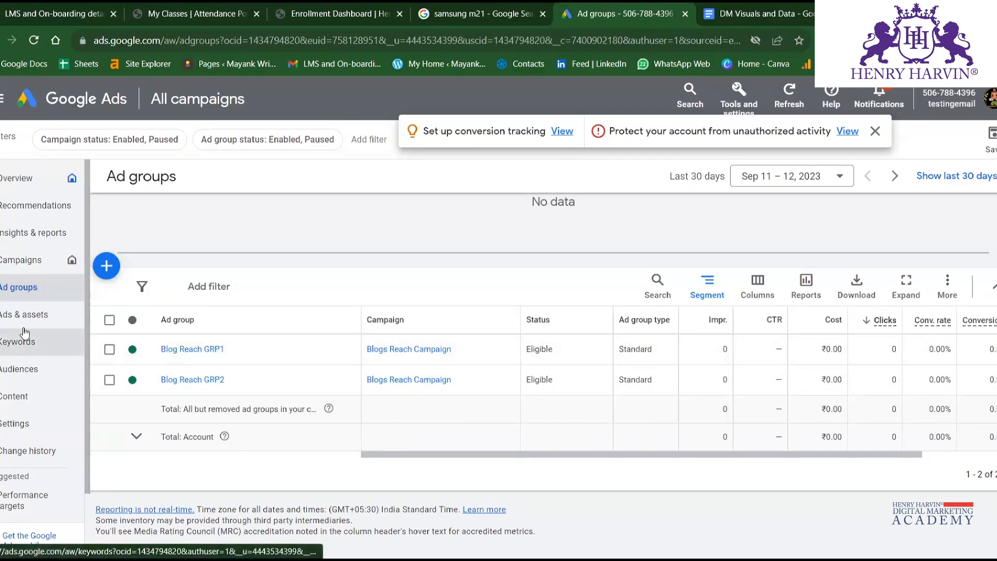
{"action": "left_click", "coordinate": [39, 315]}
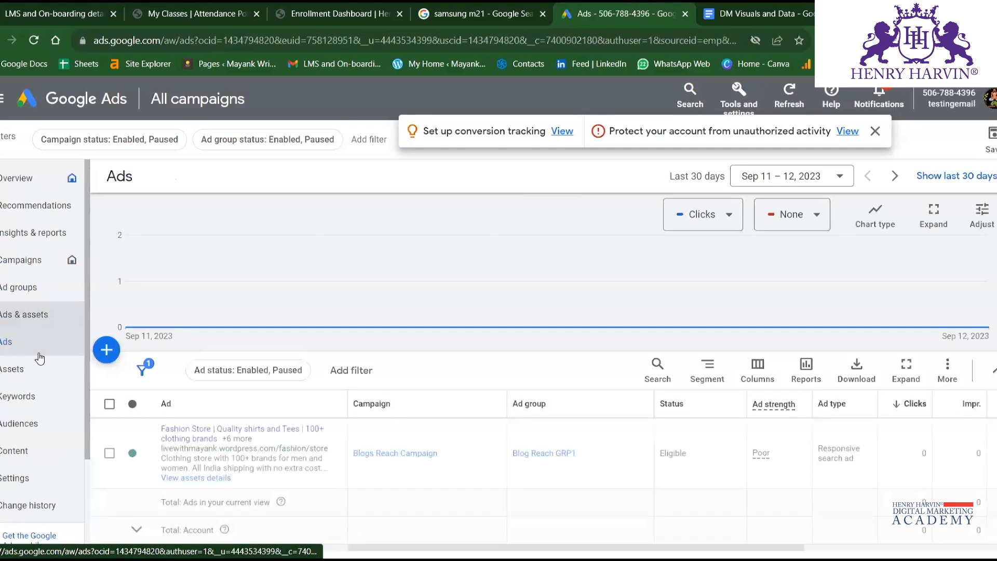
{"action": "scroll", "coordinate": [248, 416], "scroll_direction": "down", "scroll_amount": 2}
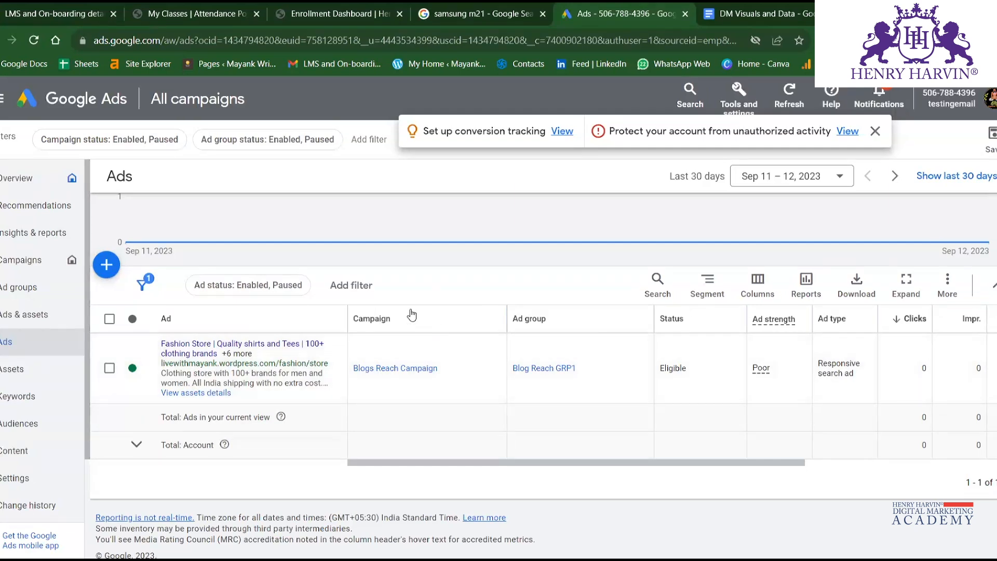
{"action": "left_click", "coordinate": [12, 370]}
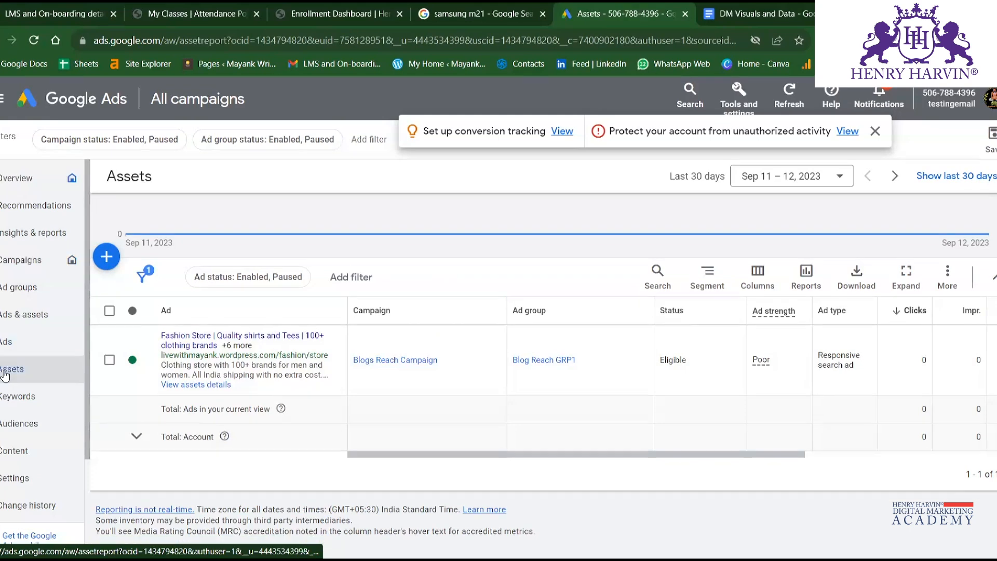
View the account's search keywords list and its negative keywords page.
{"action": "scroll", "coordinate": [32, 371], "scroll_direction": "down", "scroll_amount": 1}
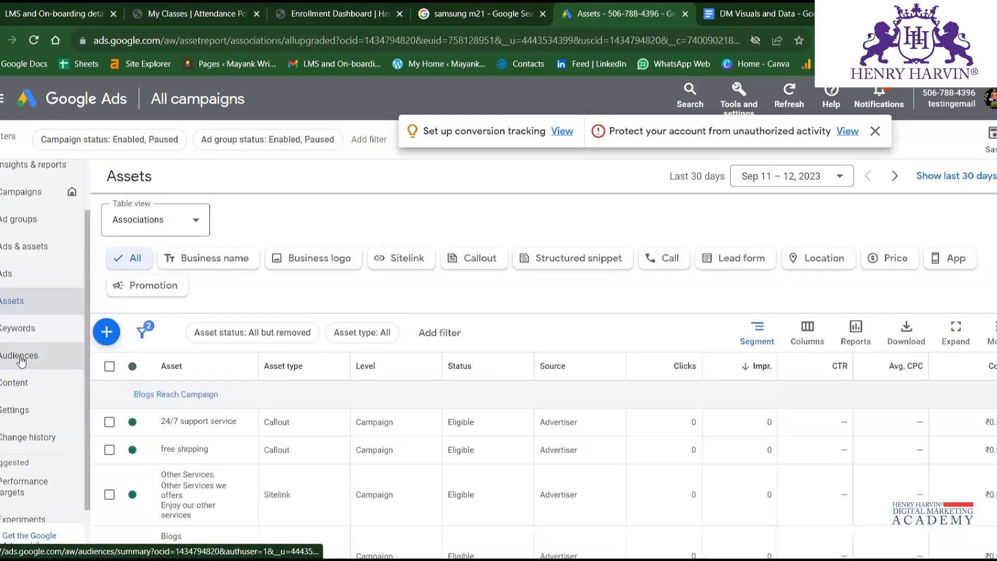
{"action": "left_click", "coordinate": [25, 335]}
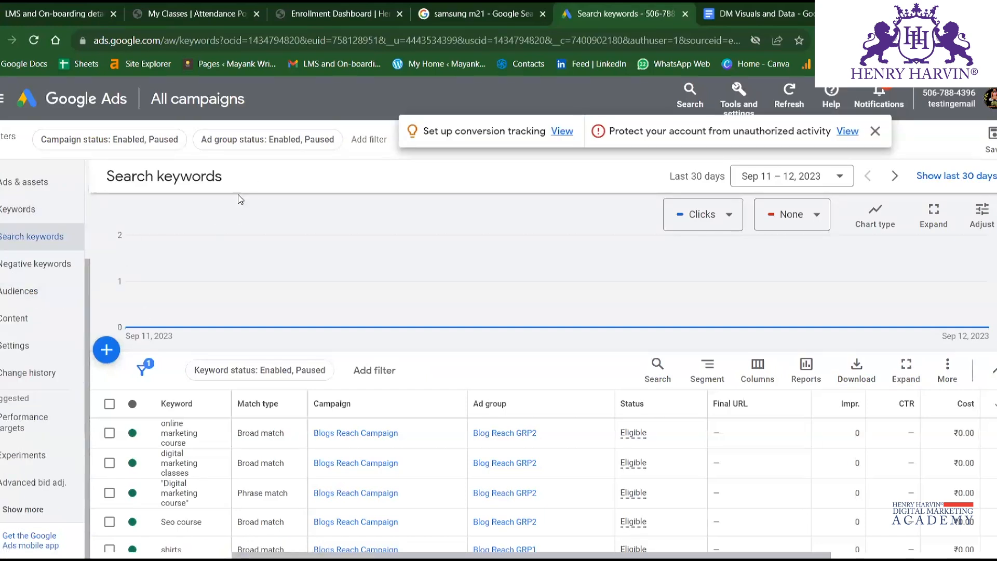
{"action": "mouse_move", "coordinate": [212, 286]}
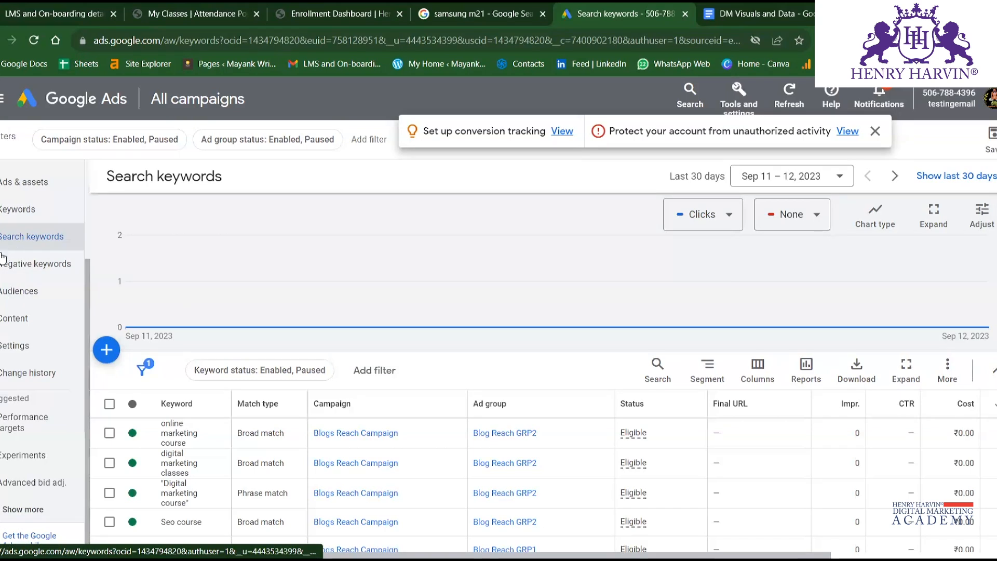
{"action": "left_click", "coordinate": [24, 267]}
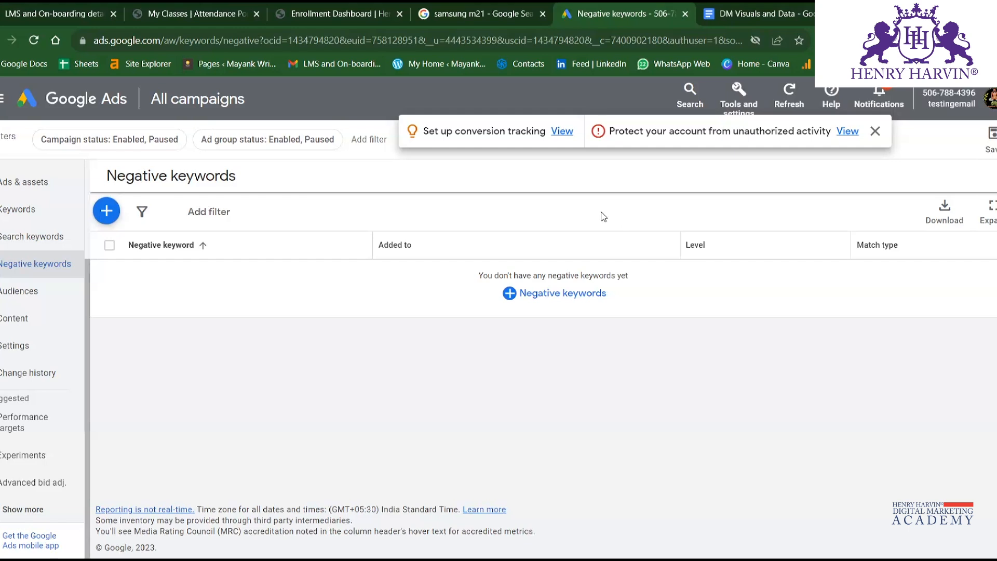
View the Audiences page and inspect the Performance and Conversions metrics offered for the audience segments chart's second series.
{"action": "left_click", "coordinate": [35, 297]}
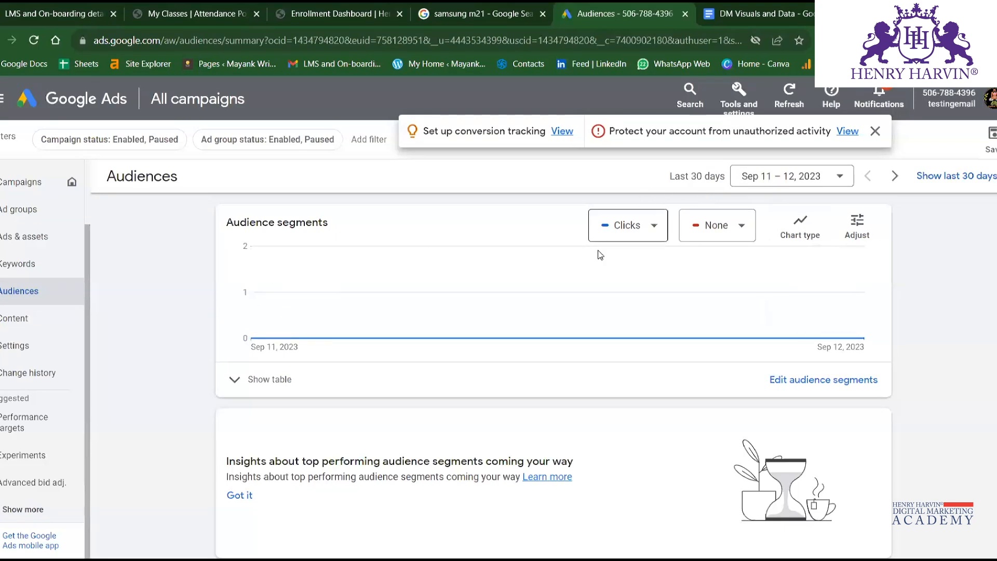
{"action": "left_click", "coordinate": [730, 233]}
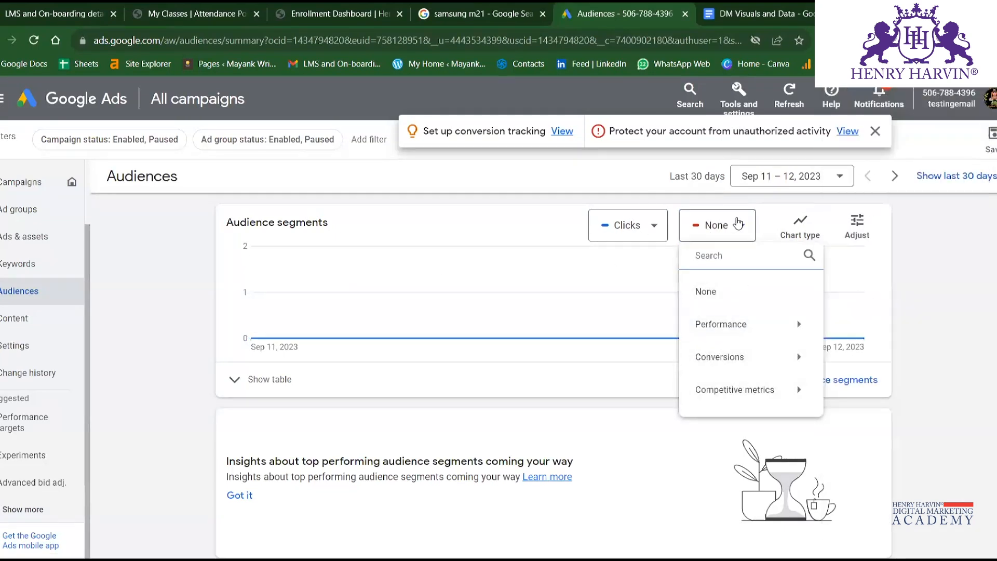
{"action": "mouse_move", "coordinate": [732, 325]}
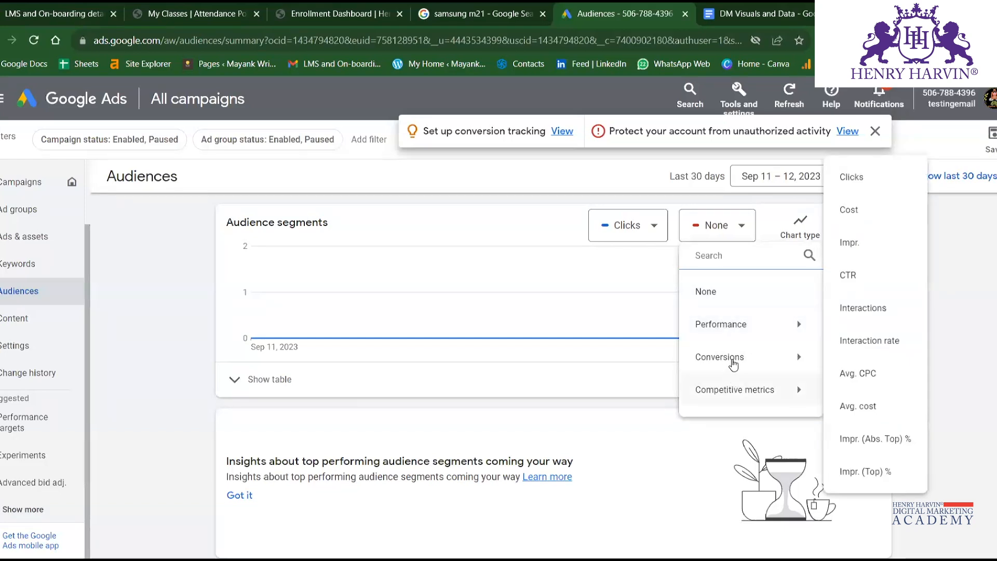
{"action": "mouse_move", "coordinate": [733, 355]}
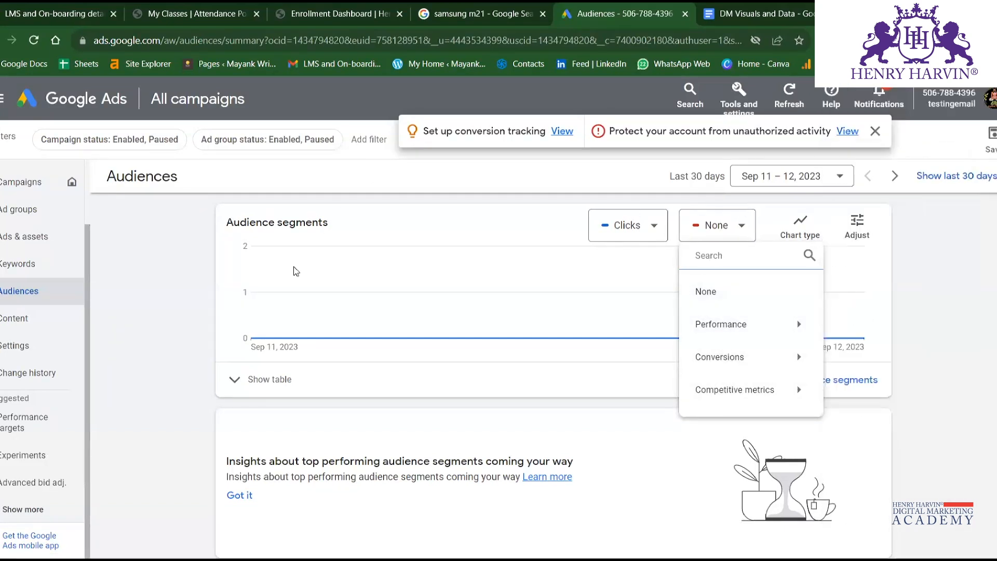
Review the content Placements and Exclusions pages, and view the Account settings.
{"action": "left_click", "coordinate": [35, 326]}
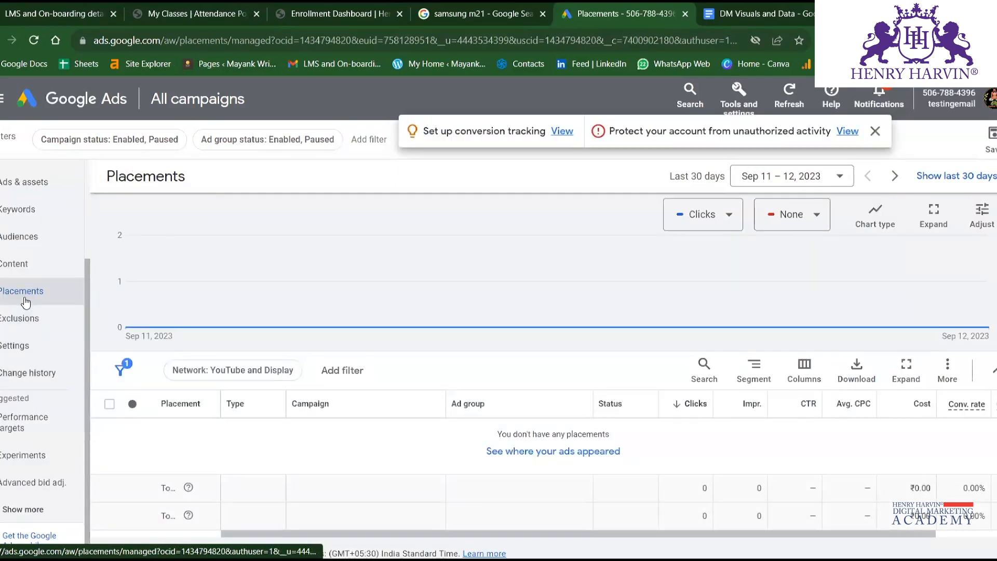
{"action": "scroll", "coordinate": [395, 398], "scroll_direction": "down", "scroll_amount": 1}
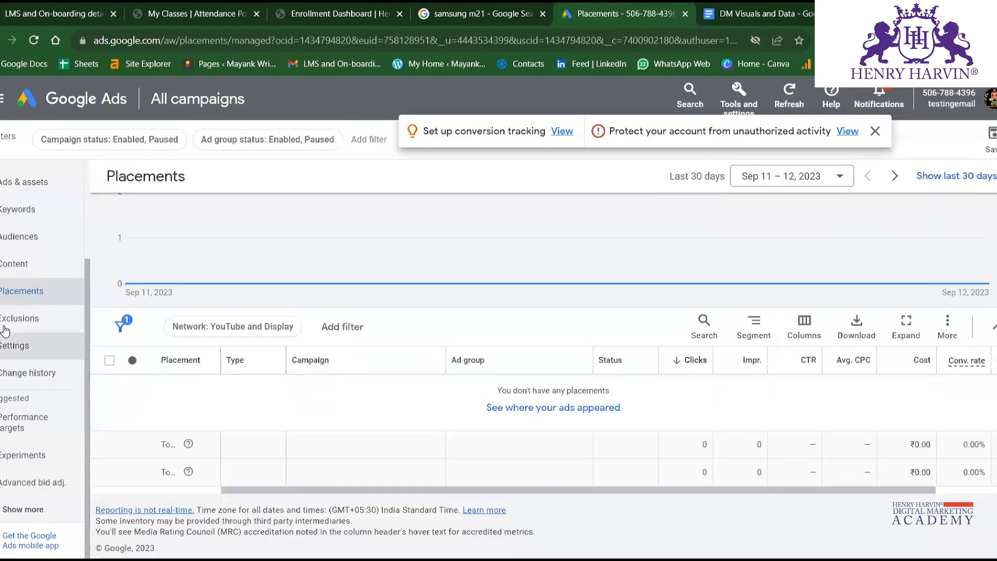
{"action": "left_click", "coordinate": [28, 323]}
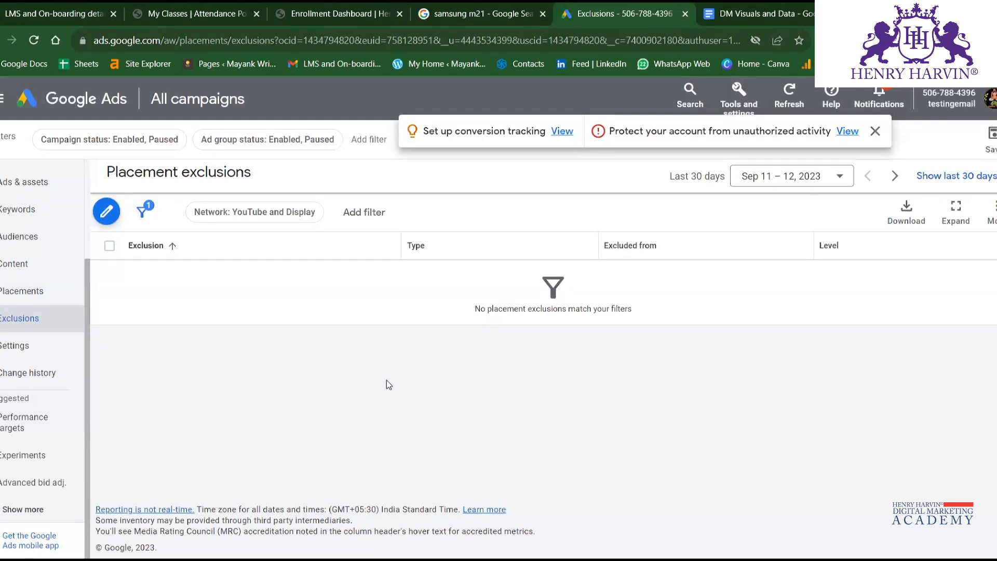
{"action": "left_click", "coordinate": [49, 361]}
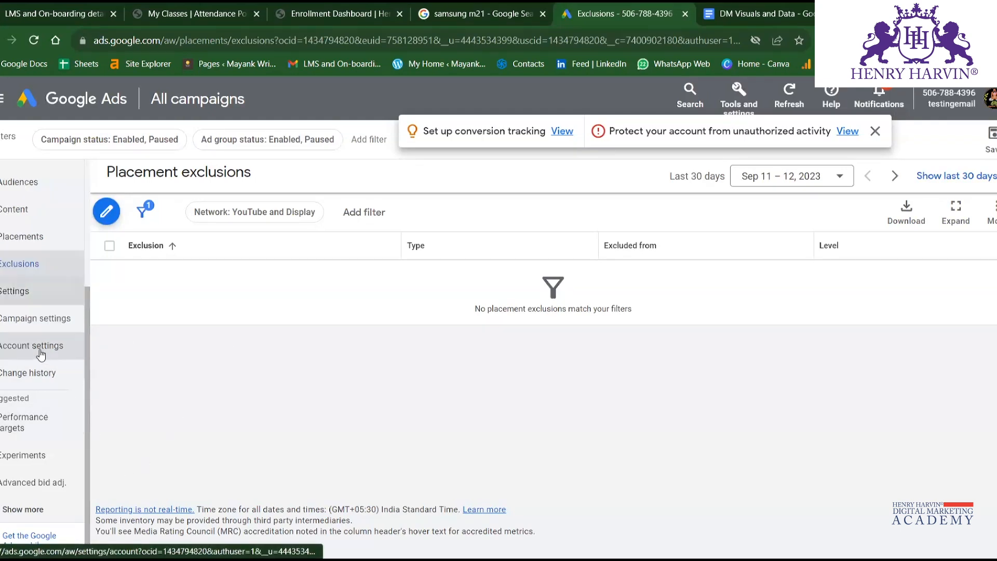
{"action": "left_click", "coordinate": [35, 343]}
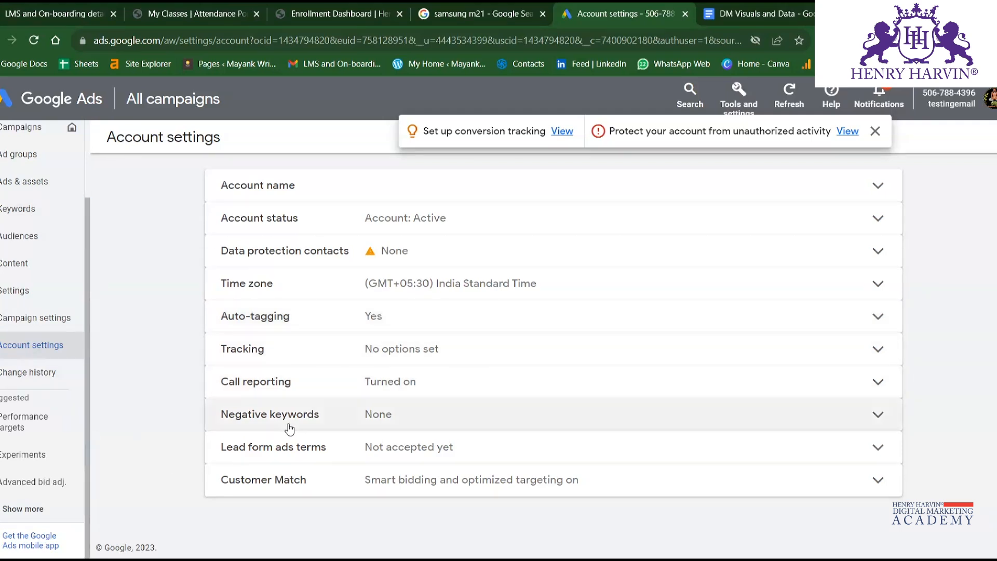
View the Performance targets page and the All experiments page.
{"action": "left_click", "coordinate": [26, 422]}
{"action": "scroll", "coordinate": [33, 334], "scroll_direction": "down", "scroll_amount": 2}
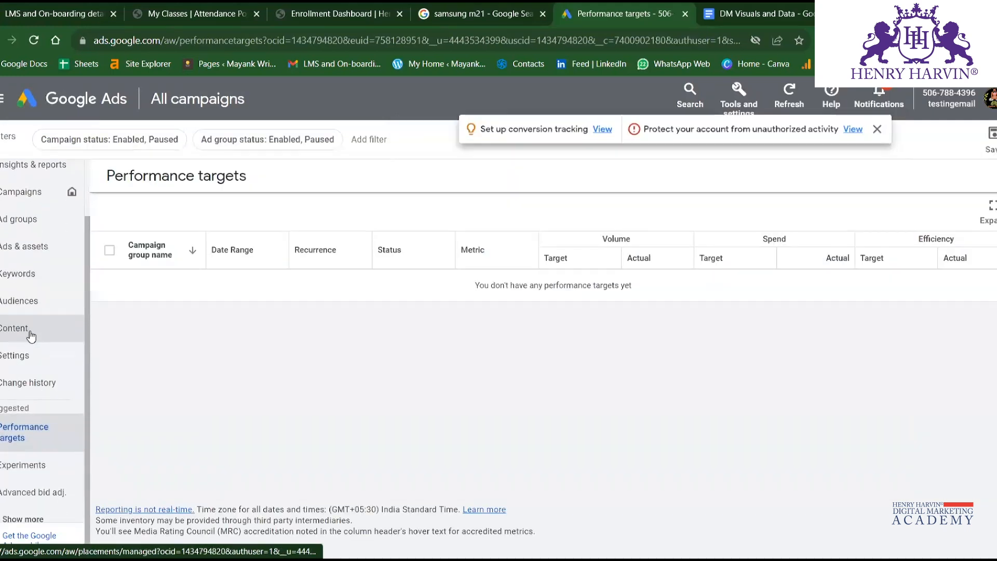
{"action": "left_click", "coordinate": [45, 459]}
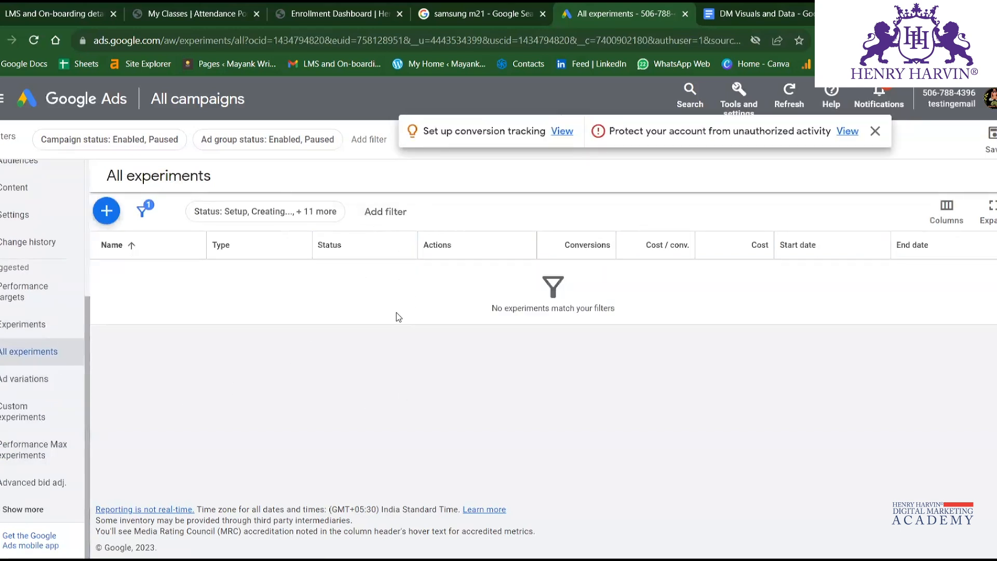
{"action": "scroll", "coordinate": [32, 426], "scroll_direction": "up", "scroll_amount": 5}
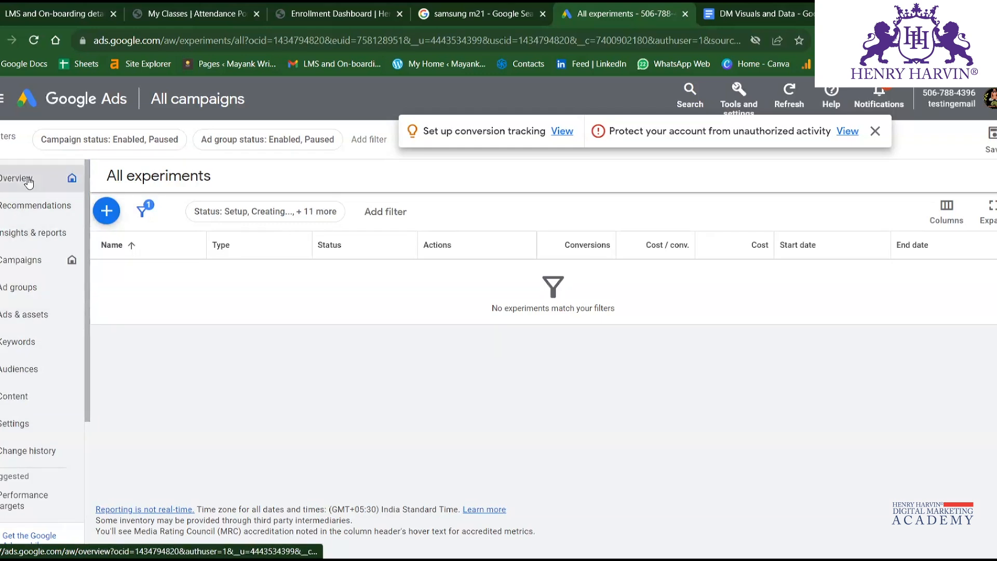
Return to the Campaigns page and start a new campaign.
{"action": "left_click", "coordinate": [6, 259]}
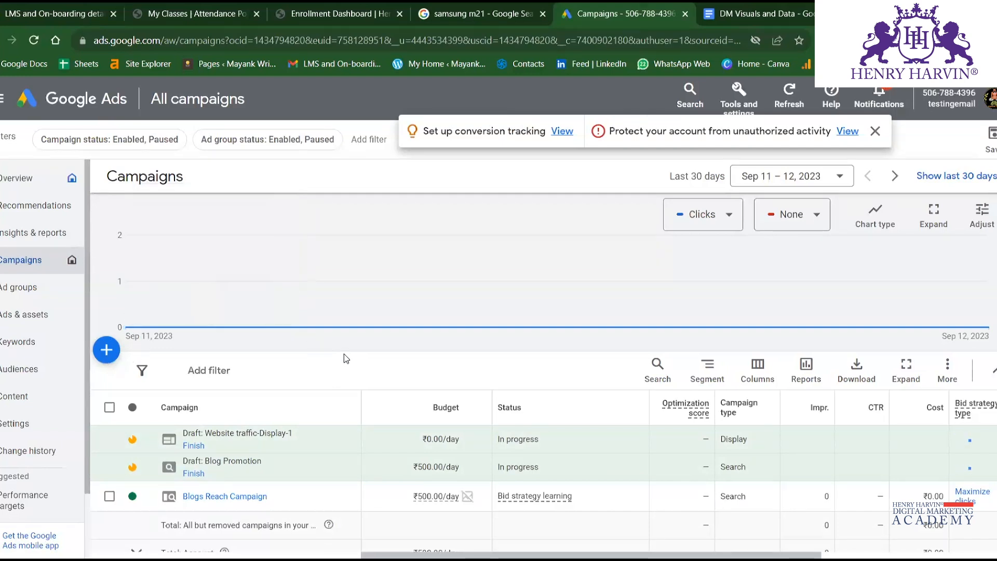
{"action": "left_click", "coordinate": [112, 354]}
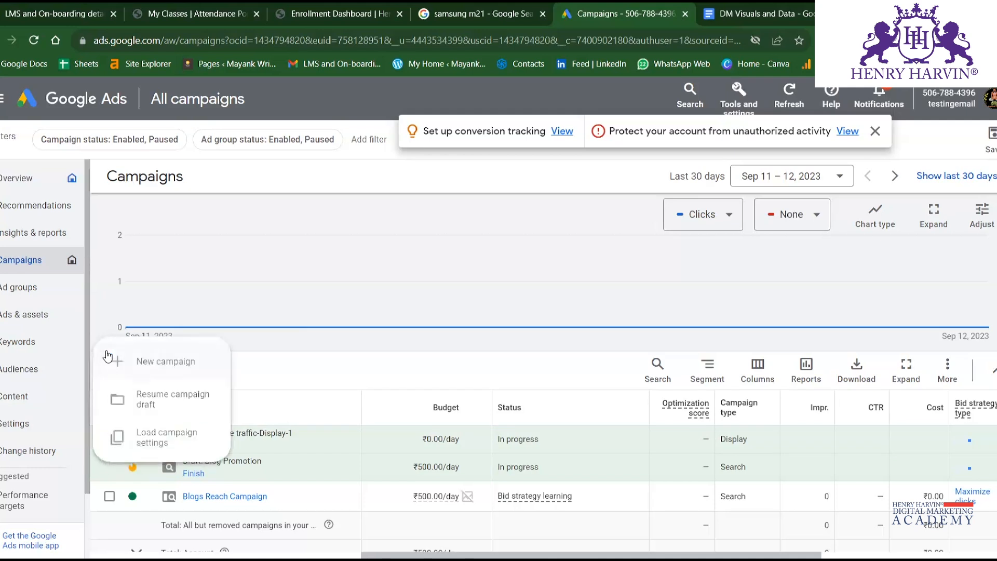
{"action": "left_click", "coordinate": [153, 363]}
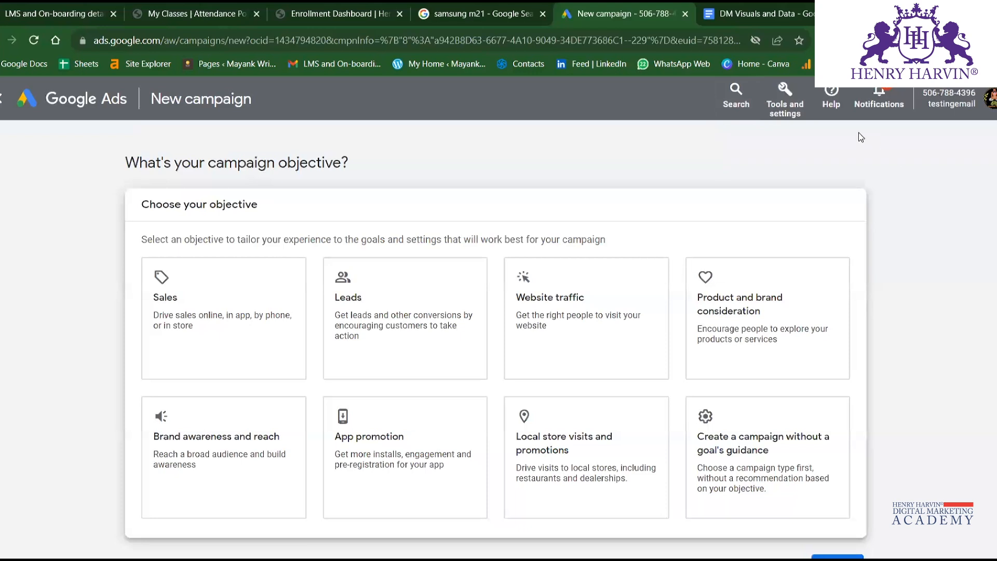
Review the available Tools and settings options and view the Business data page's Data feeds.
{"action": "left_click", "coordinate": [783, 111]}
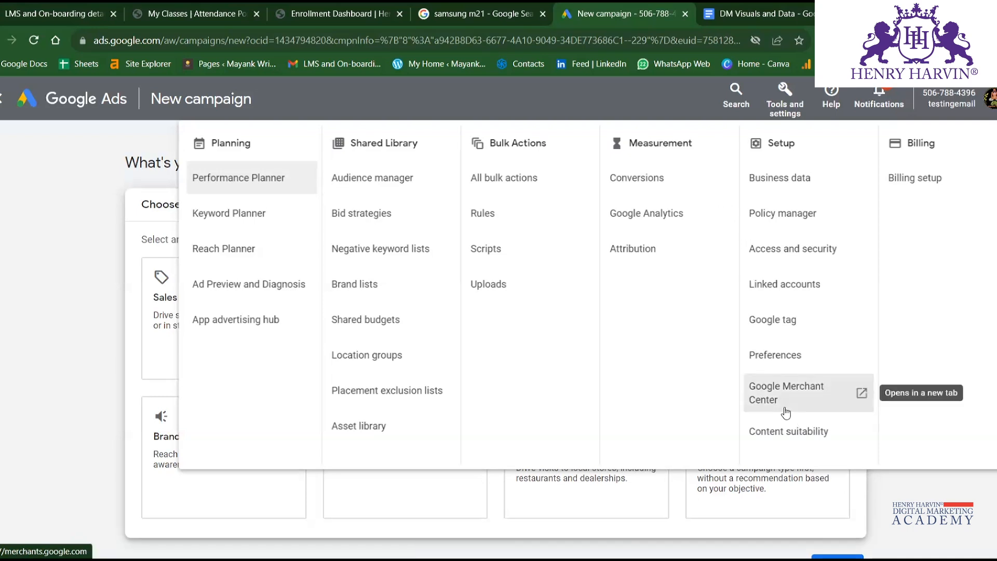
{"action": "key", "text": "ctrl+shift+Tab"}
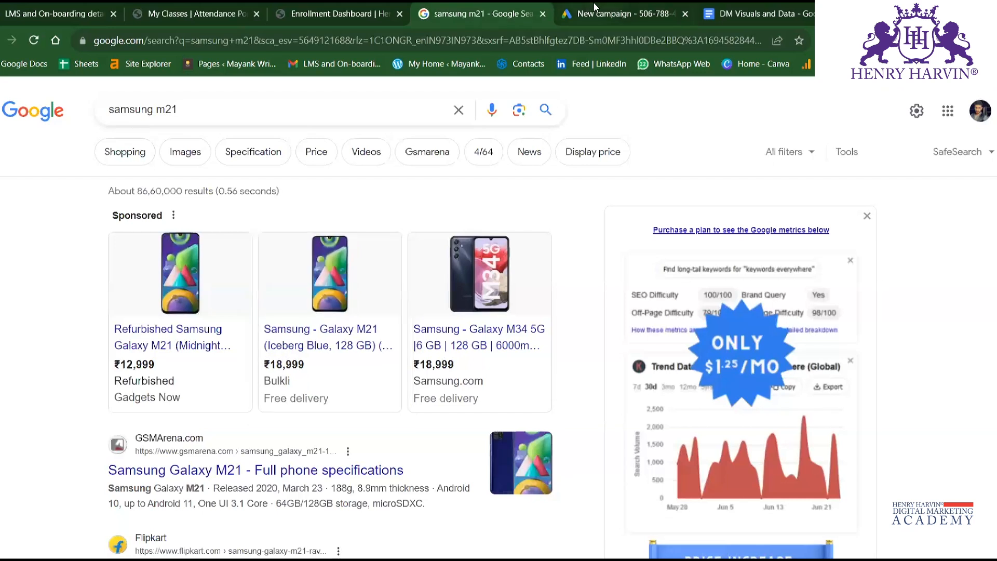
{"action": "key", "text": "ctrl+Tab"}
{"action": "key", "text": "Escape"}
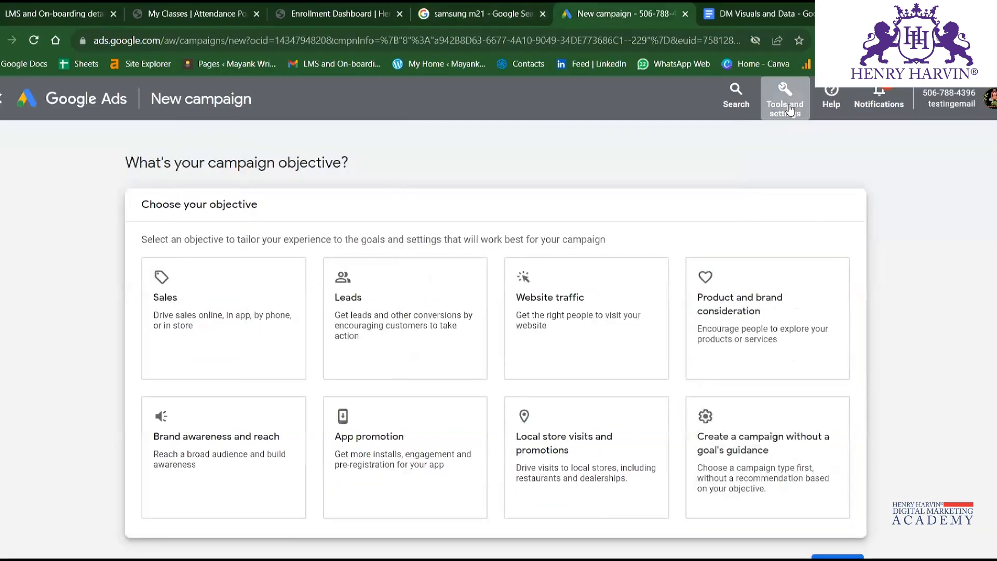
{"action": "left_click", "coordinate": [785, 101]}
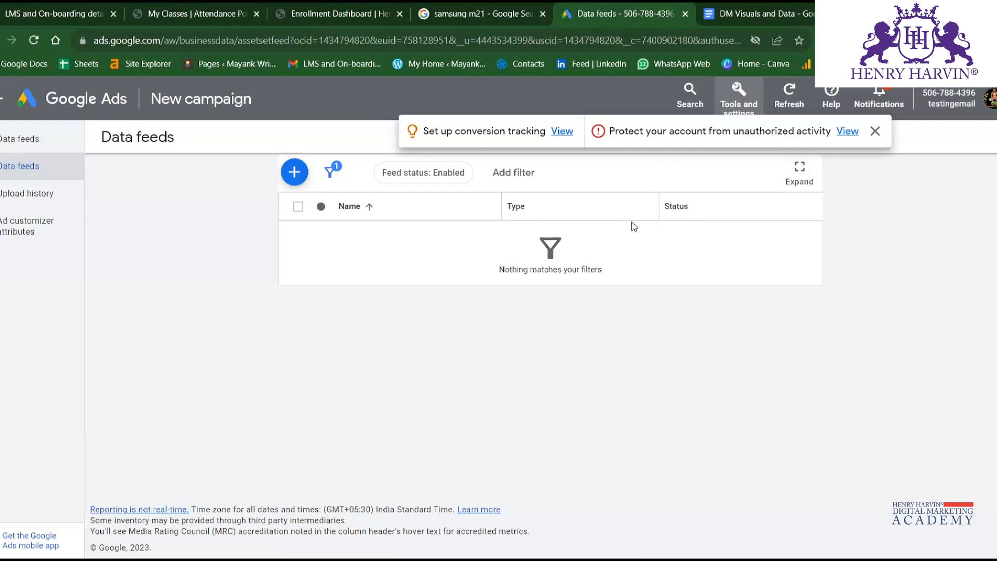
View the Google tag page and examine its configuration, including the tag, its destination and the tag settings.
{"action": "left_click", "coordinate": [730, 94]}
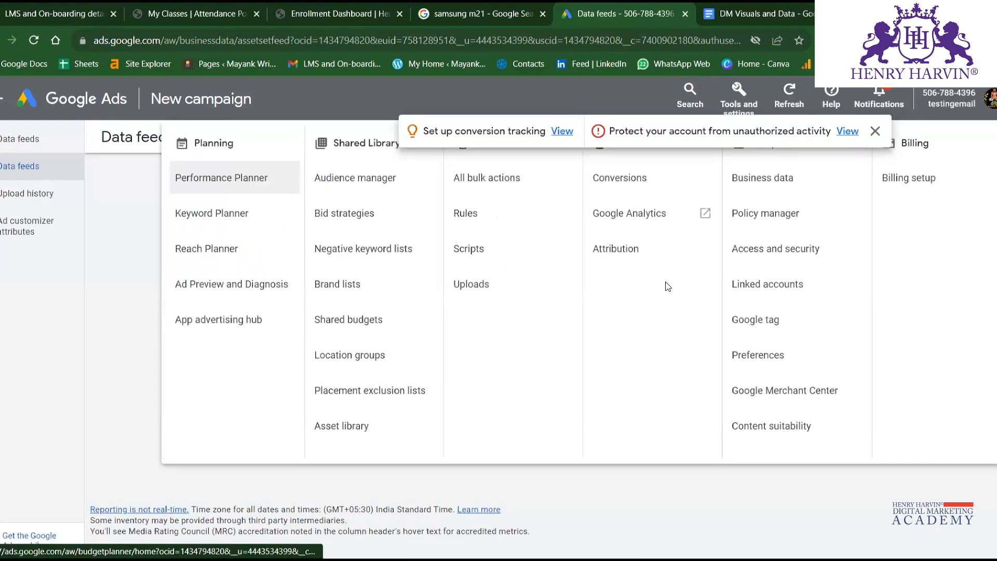
{"action": "left_click", "coordinate": [790, 331]}
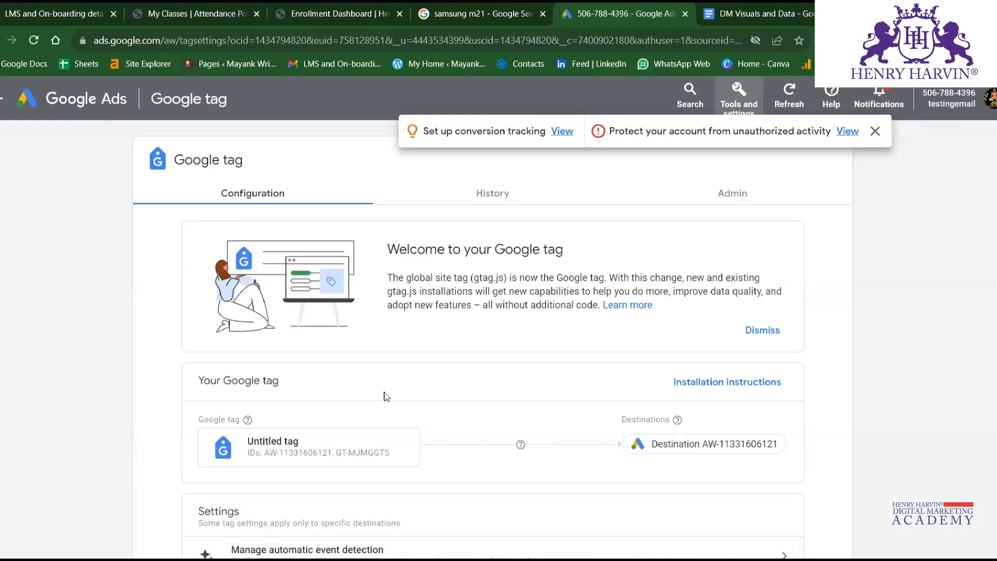
{"action": "scroll", "coordinate": [386, 396], "scroll_direction": "down", "scroll_amount": 1}
{"action": "scroll", "coordinate": [386, 396], "scroll_direction": "down", "scroll_amount": 3}
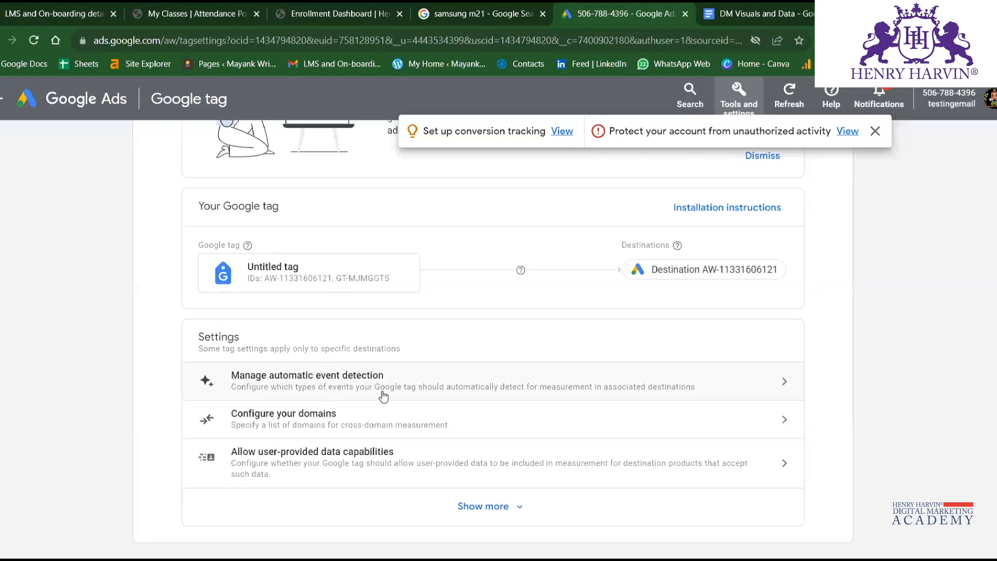
{"action": "scroll", "coordinate": [384, 396], "scroll_direction": "up", "scroll_amount": 3}
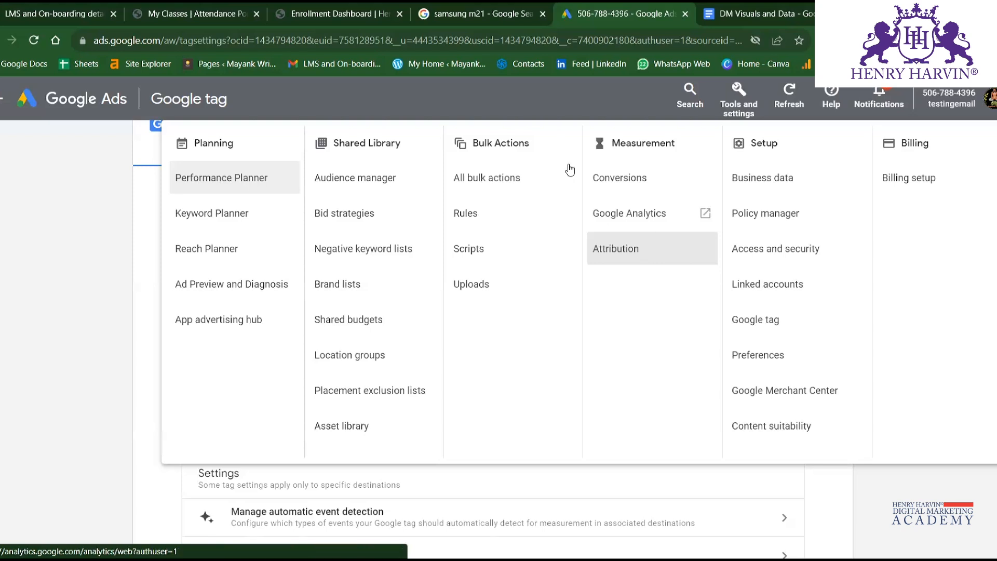
{"action": "left_click", "coordinate": [794, 99]}
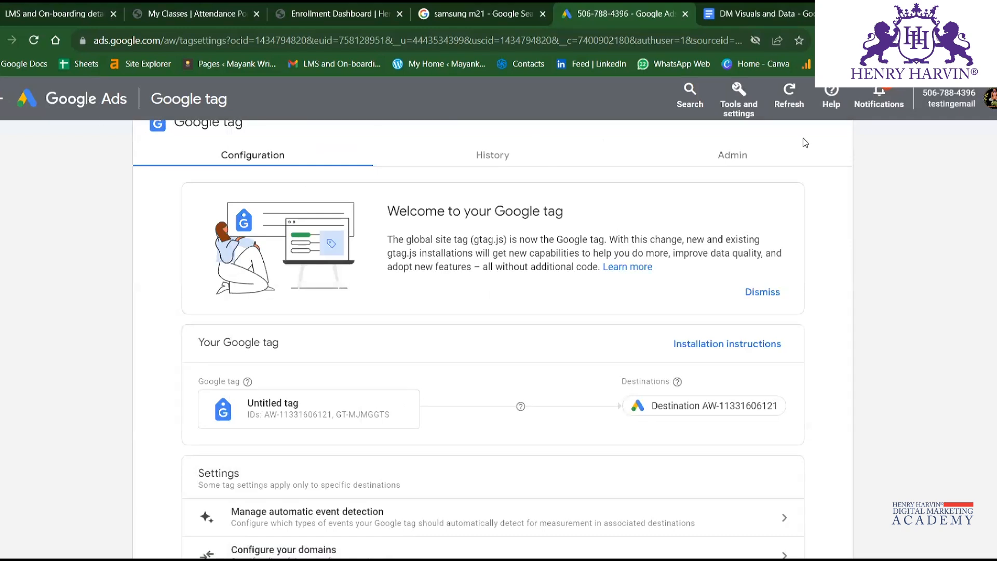
Start a new campaign from the Campaigns page and choose to create it without a goal's guidance.
{"action": "left_click", "coordinate": [2, 99]}
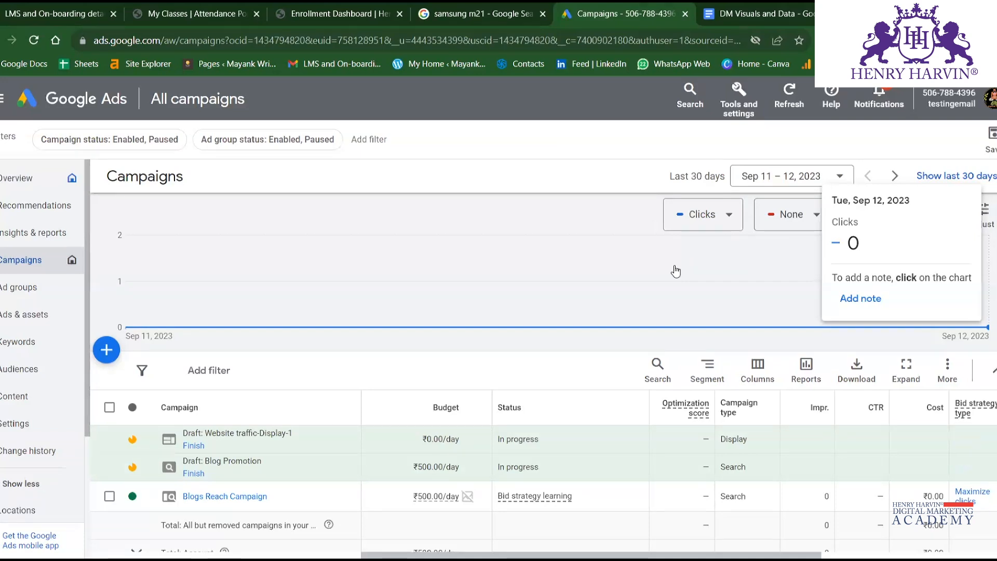
{"action": "left_click", "coordinate": [107, 349]}
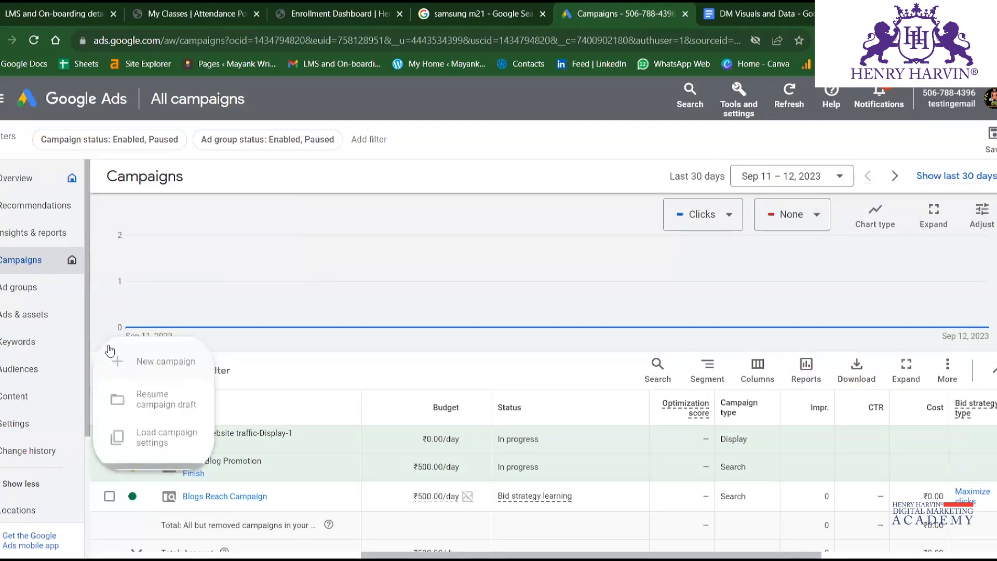
{"action": "left_click", "coordinate": [146, 367]}
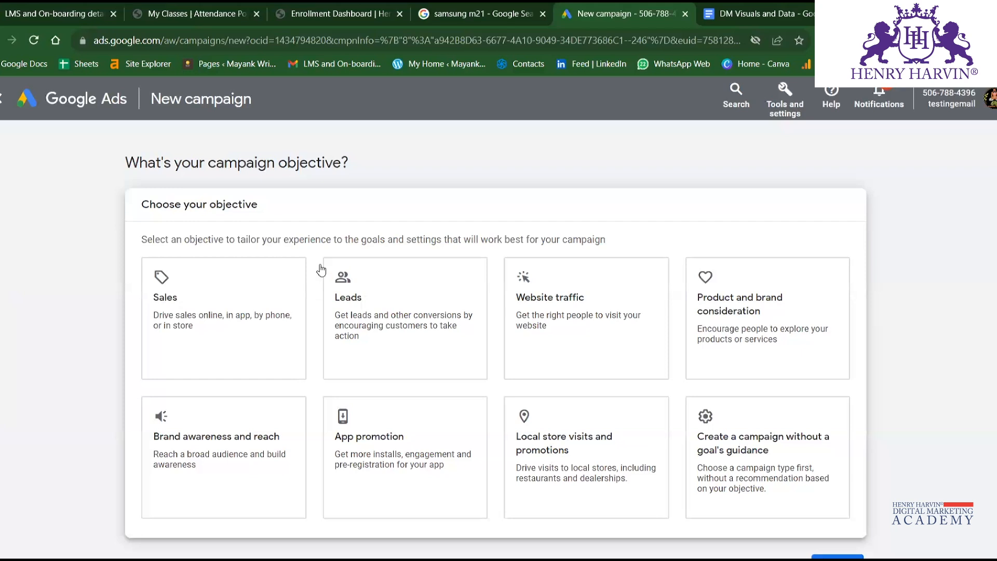
{"action": "left_click", "coordinate": [331, 293]}
{"action": "left_click", "coordinate": [301, 268]}
{"action": "scroll", "coordinate": [579, 272], "scroll_direction": "down", "scroll_amount": 2}
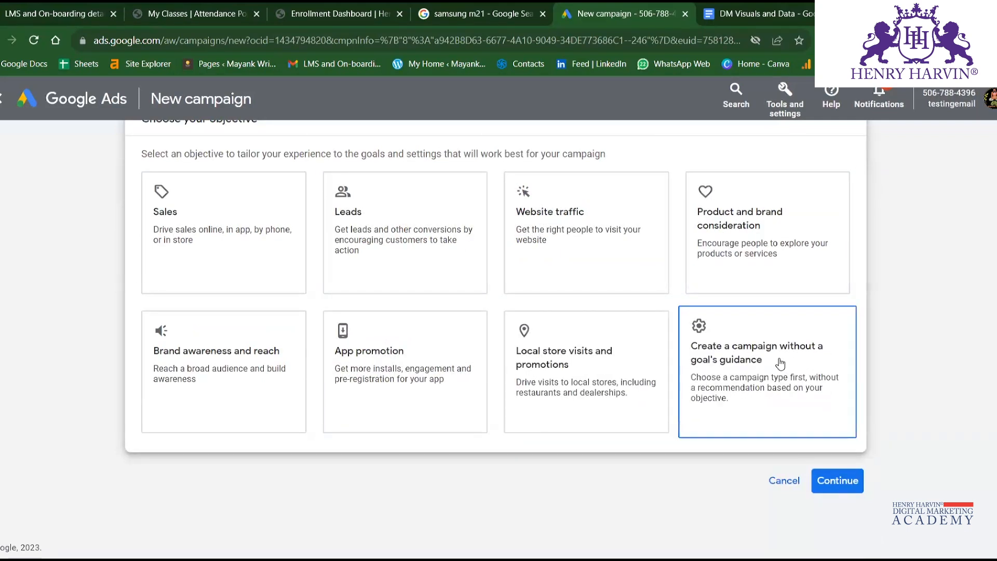
{"action": "left_click", "coordinate": [766, 349]}
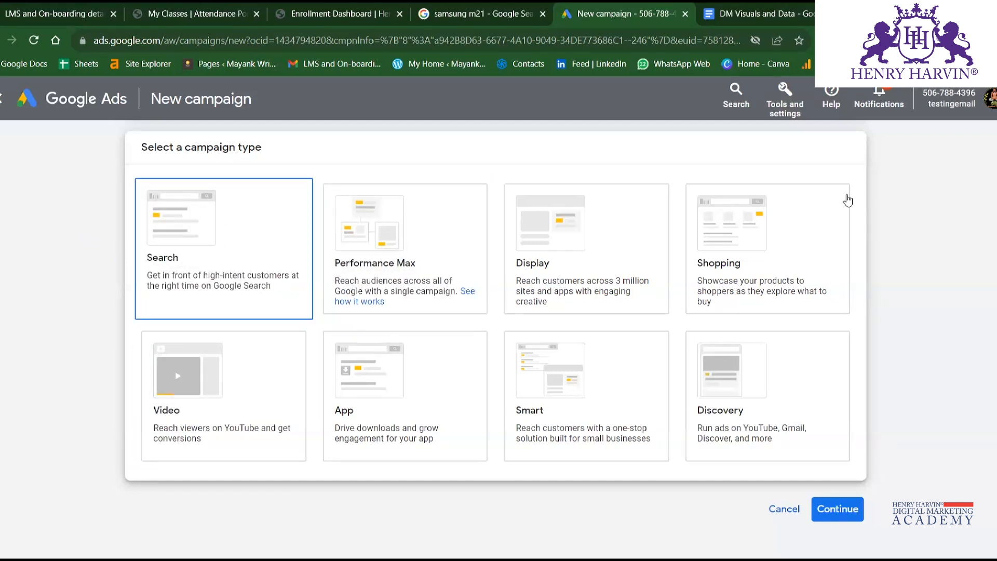
Choose Search as the campaign type and inspect the conversion action behind the Page views goal.
{"action": "scroll", "coordinate": [848, 200], "scroll_direction": "down", "scroll_amount": 4}
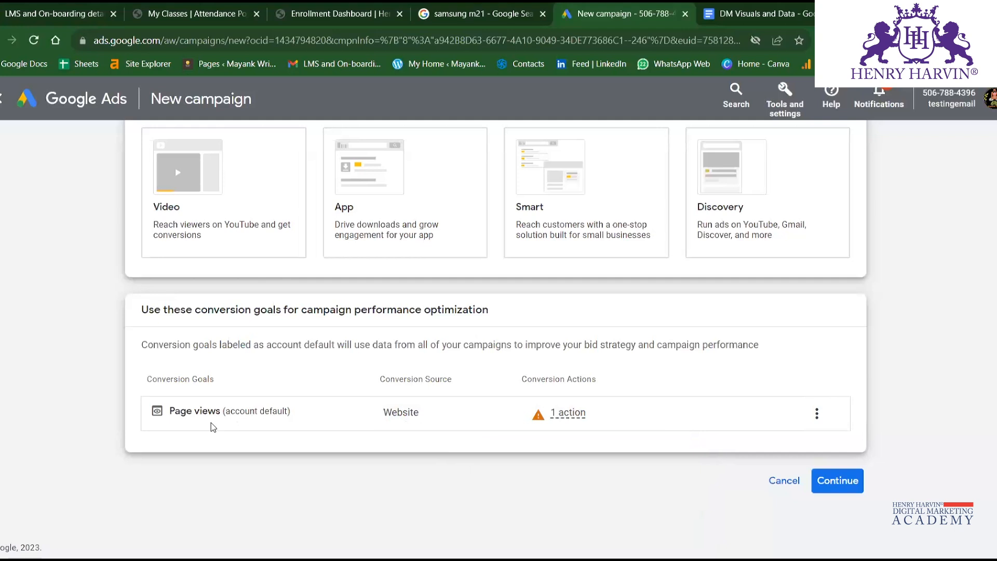
{"action": "mouse_move", "coordinate": [568, 419]}
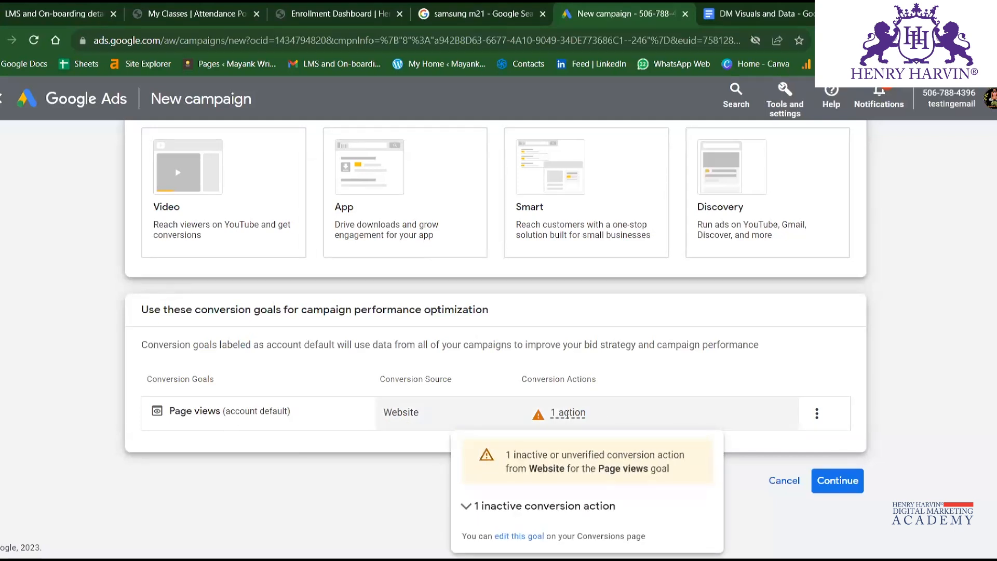
{"action": "scroll", "coordinate": [301, 338], "scroll_direction": "down", "scroll_amount": 5}
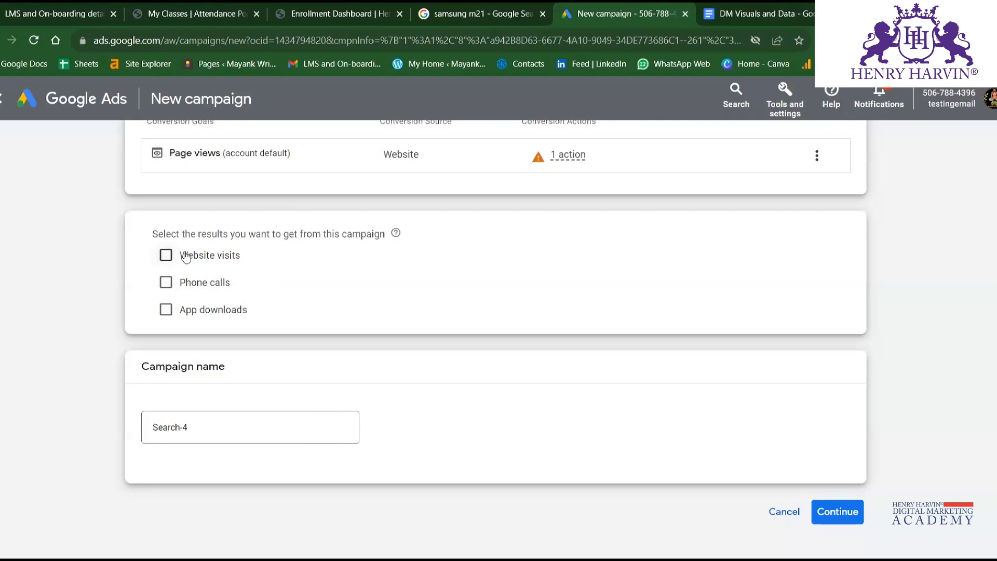
Select Website visits as the campaign's desired result and open digitalsyahi.blogspot.com in a new browser tab.
{"action": "left_click", "coordinate": [165, 254]}
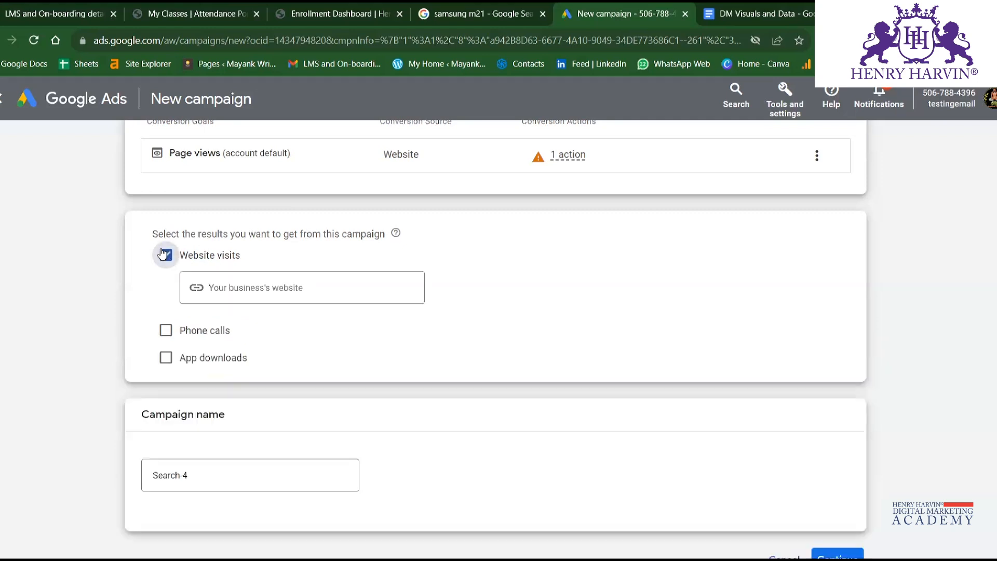
{"action": "left_click", "coordinate": [281, 285]}
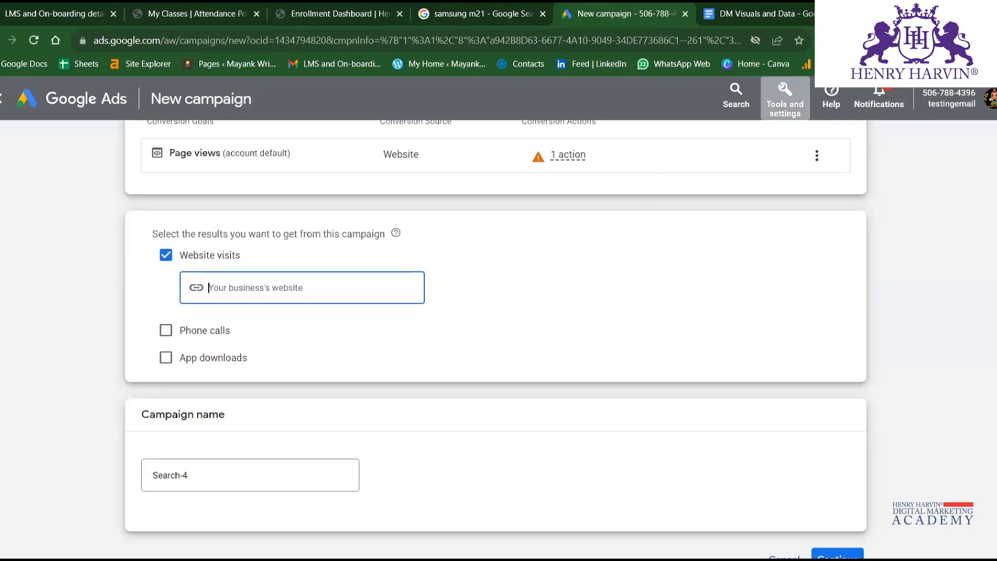
{"action": "left_click", "coordinate": [853, 14]}
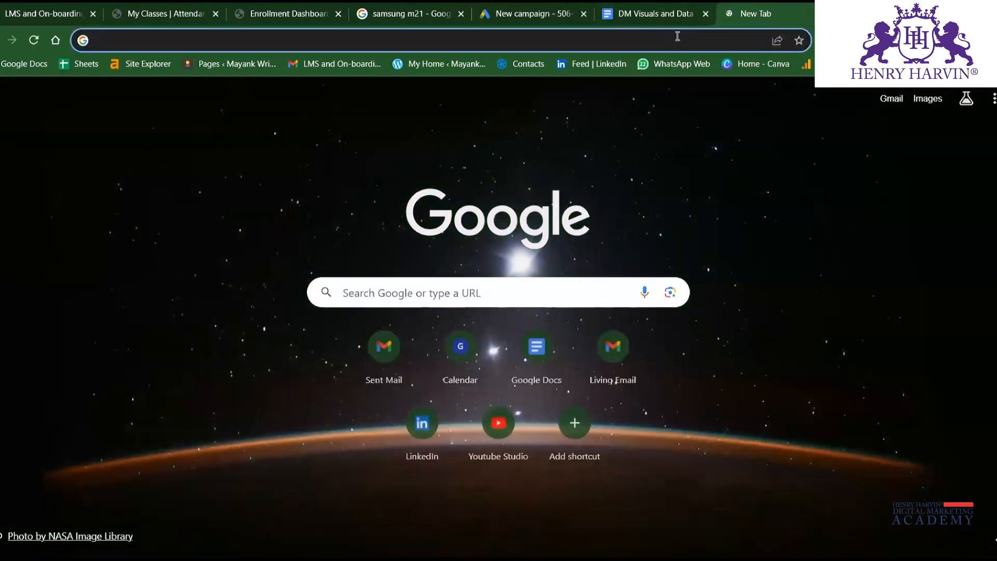
{"action": "left_click", "coordinate": [678, 35]}
{"action": "type", "text": "dii"}
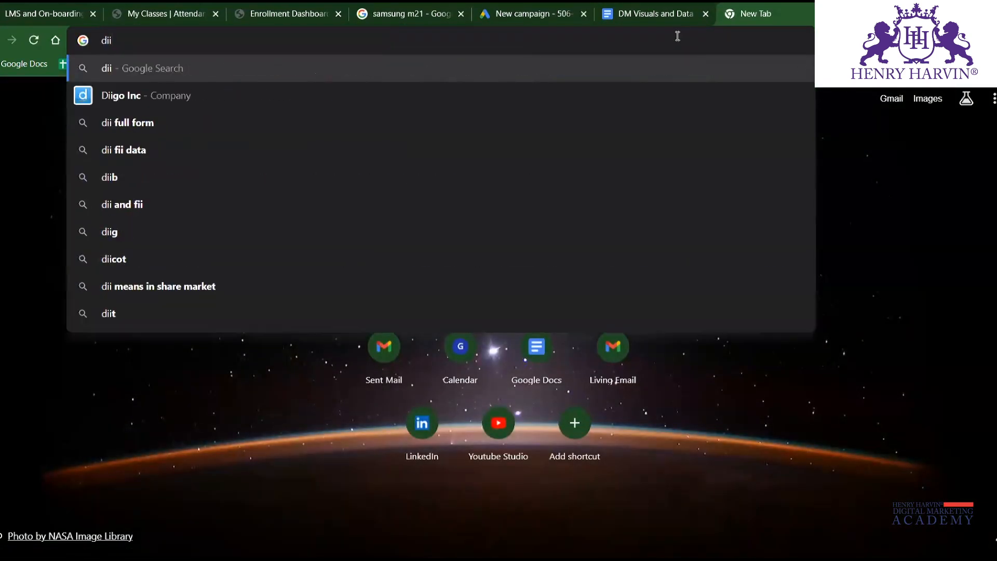
{"action": "key", "text": "BackSpace"}
{"action": "type", "text": "gital shayahi"}
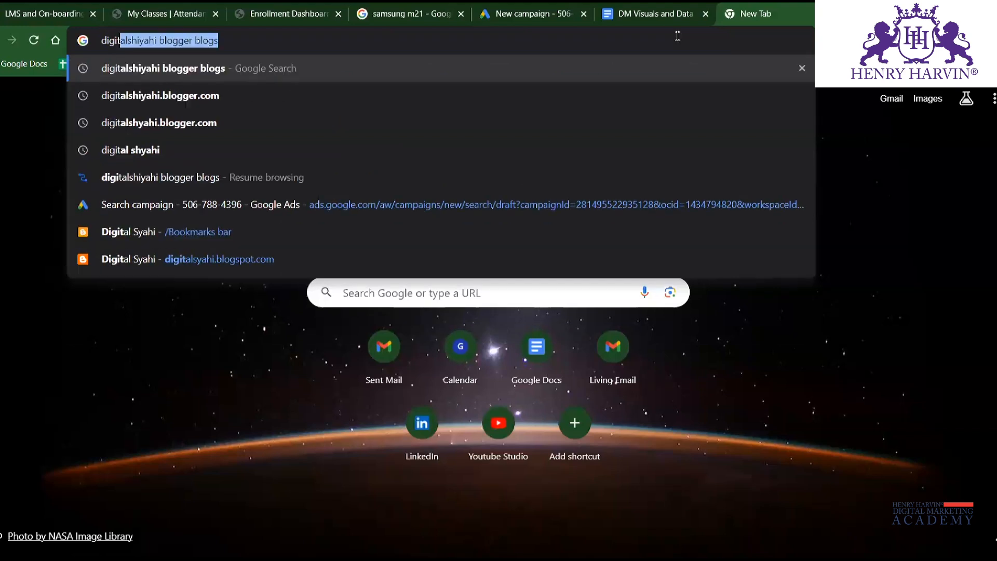
{"action": "key", "text": "Down"}
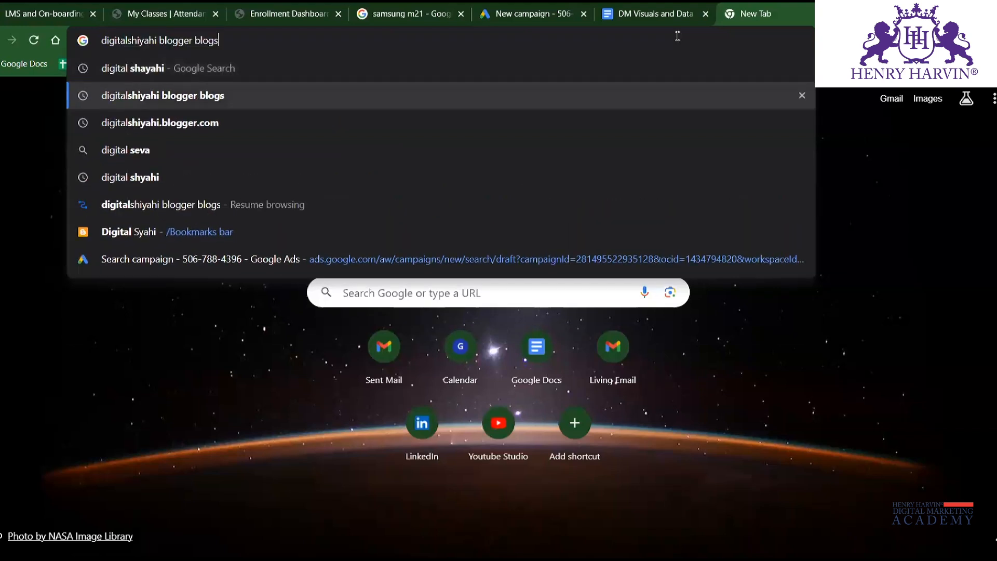
{"action": "key", "text": "Up"}
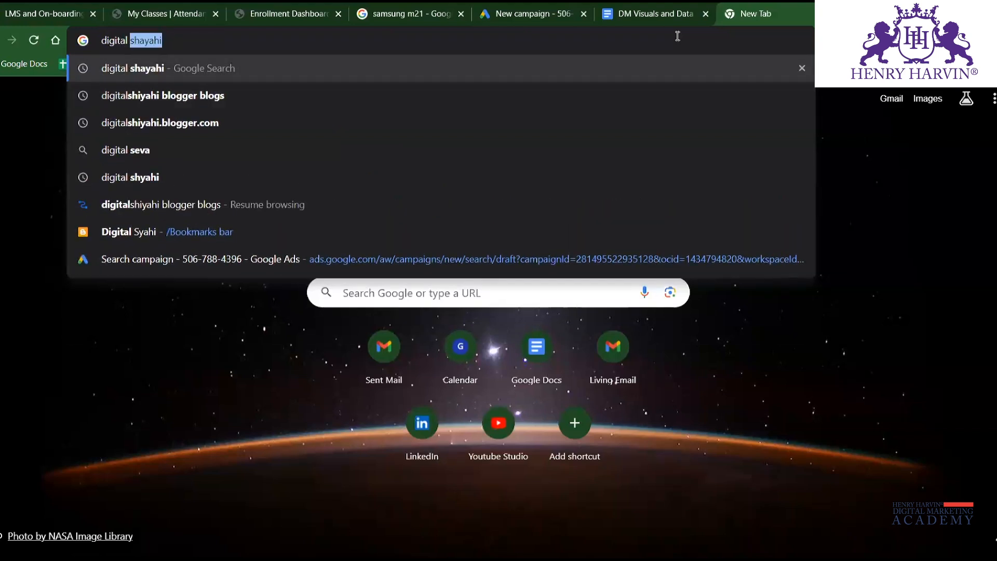
{"action": "key", "text": "BackSpace"}
{"action": "key", "text": "BackSpace"}
{"action": "key", "text": "BackSpace"}
{"action": "type", "text": "ls"}
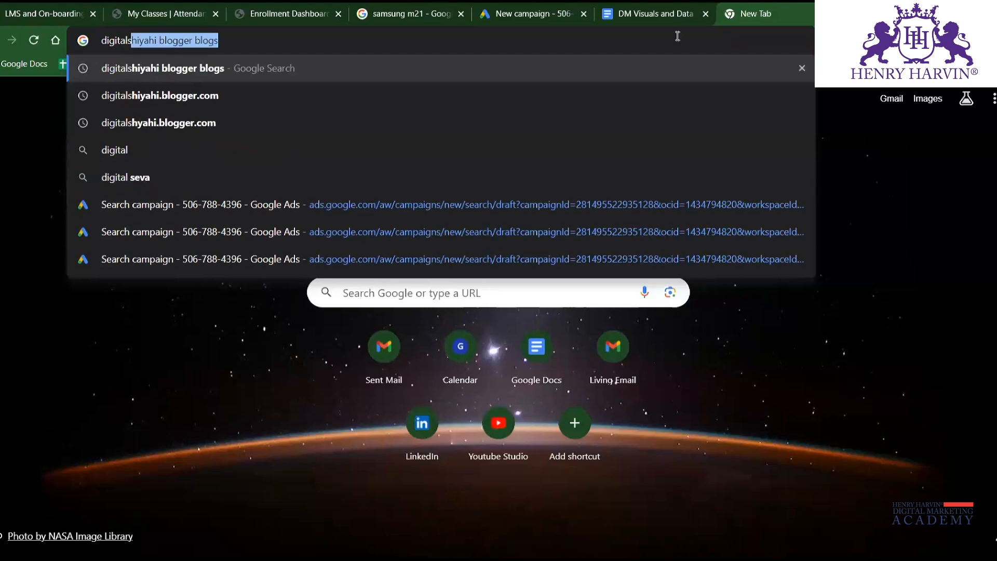
{"action": "type", "text": "yahi"}
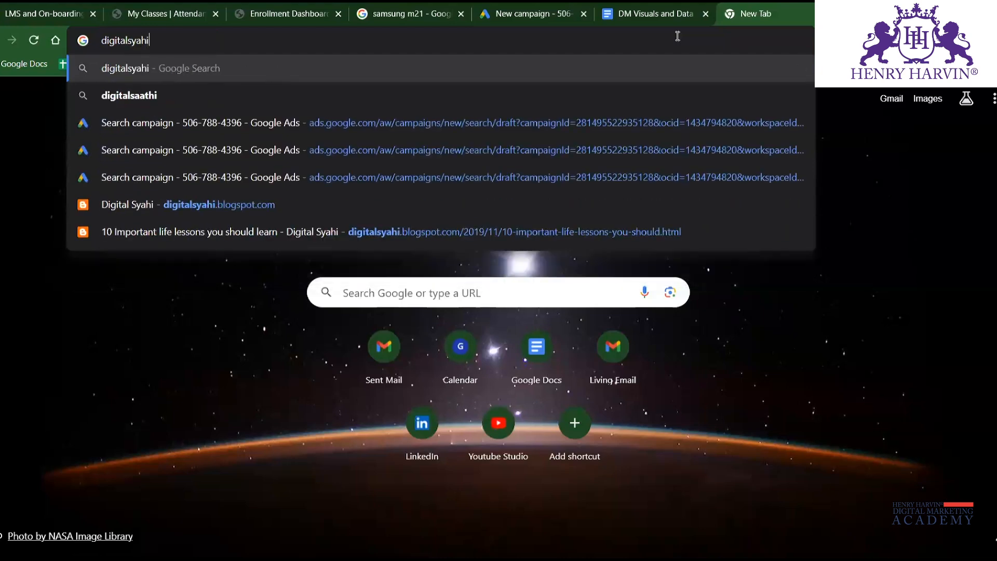
{"action": "type", "text": ".blo"}
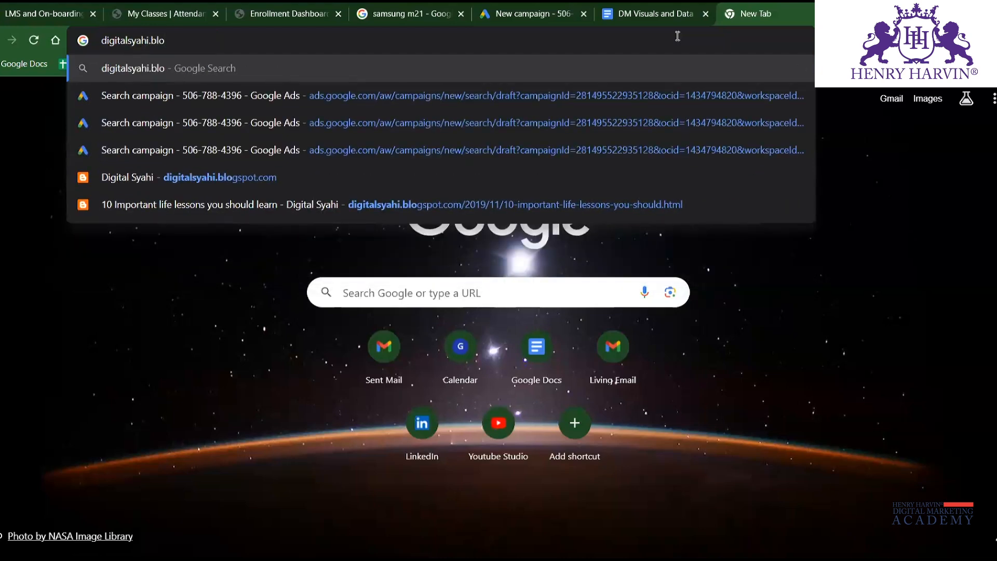
{"action": "left_click", "coordinate": [662, 183]}
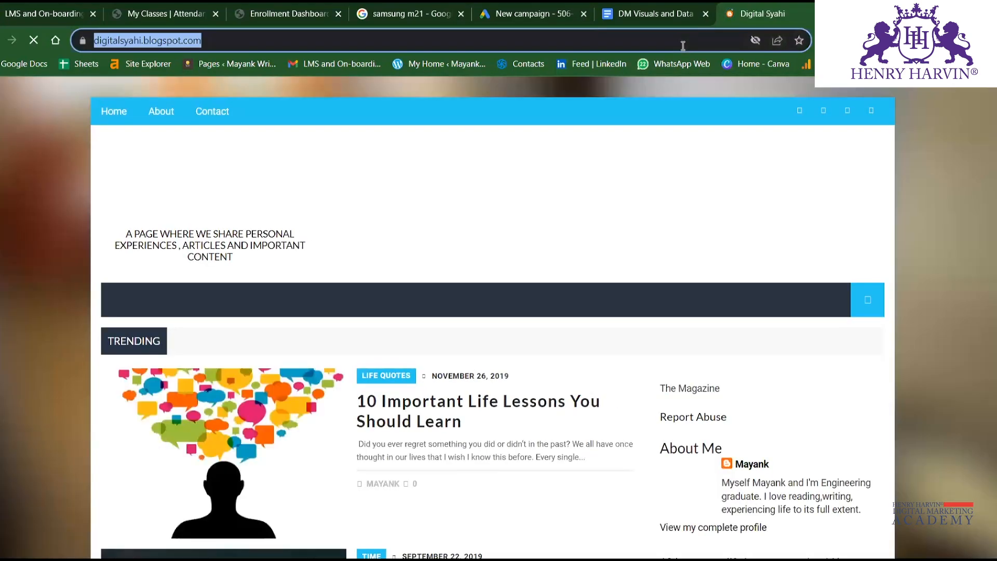
{"action": "left_click", "coordinate": [687, 41]}
{"action": "key", "text": "ctrl+c"}
{"action": "left_click", "coordinate": [268, 9]}
{"action": "left_click", "coordinate": [530, 14]}
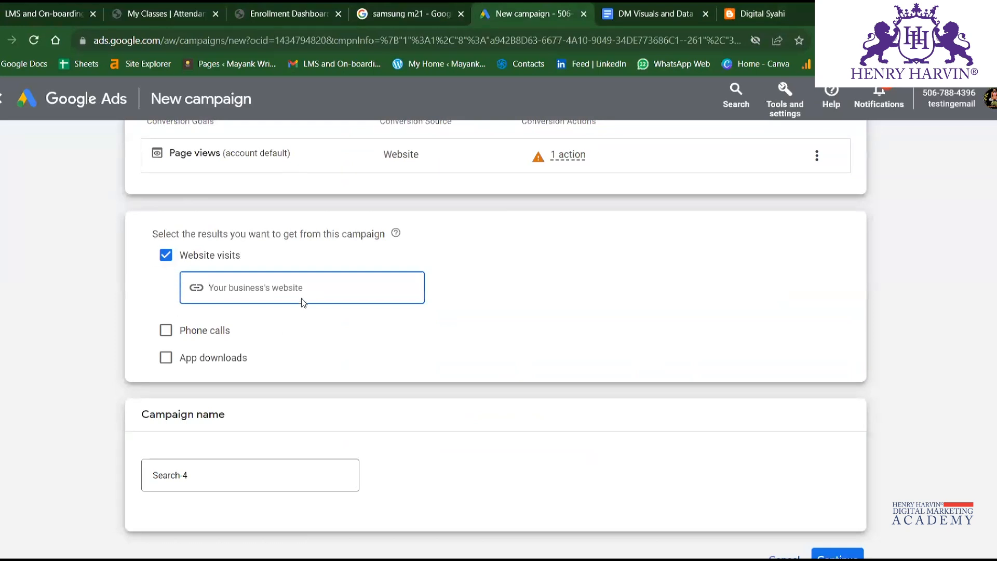
{"action": "key", "text": "ctrl+v"}
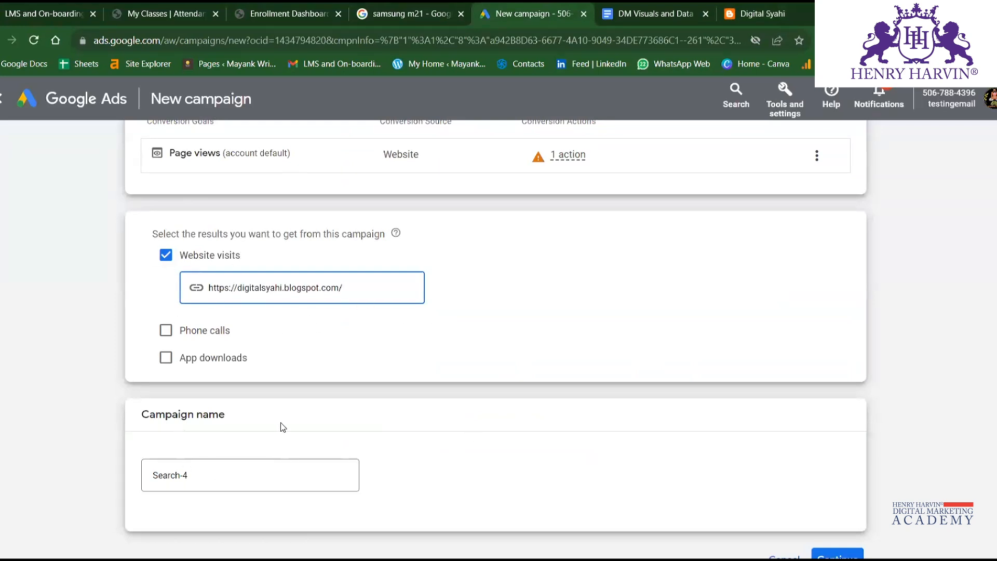
Name the campaign DM TEST AD1 and continue with a new campaign instead of the saved Blog Promotion draft.
{"action": "scroll", "coordinate": [281, 423], "scroll_direction": "down", "scroll_amount": 2}
{"action": "double_click", "coordinate": [255, 397]}
{"action": "triple_click", "coordinate": [254, 397]}
{"action": "key", "text": "BackSpace"}
{"action": "type", "text": "DM TEST"}
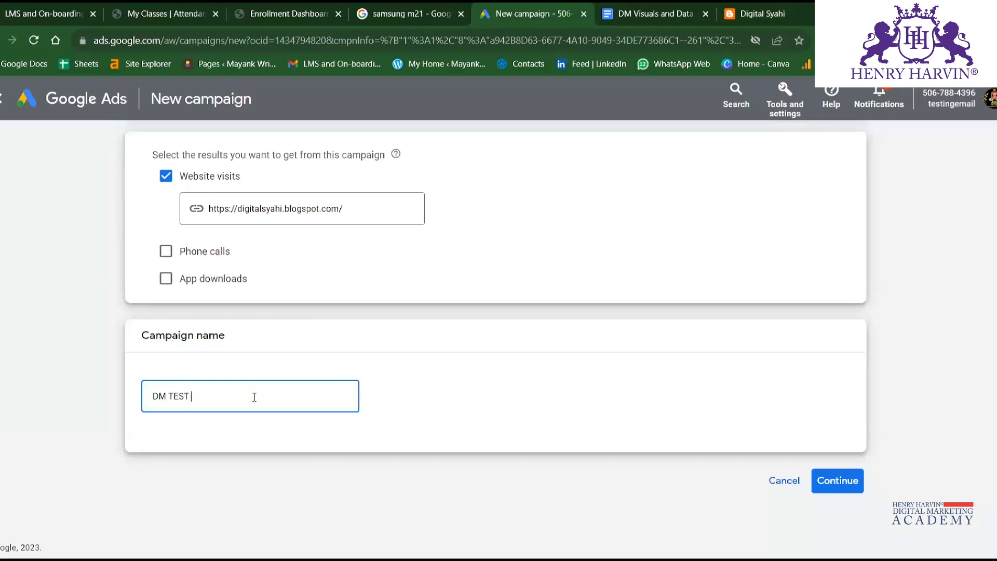
{"action": "type", "text": " AD1"}
{"action": "left_click", "coordinate": [842, 480]}
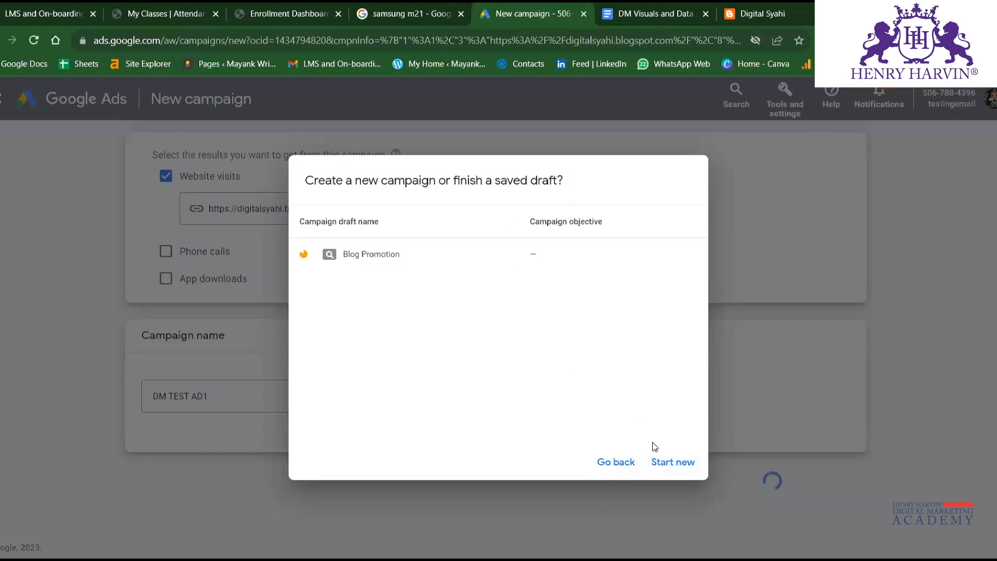
{"action": "left_click", "coordinate": [671, 462]}
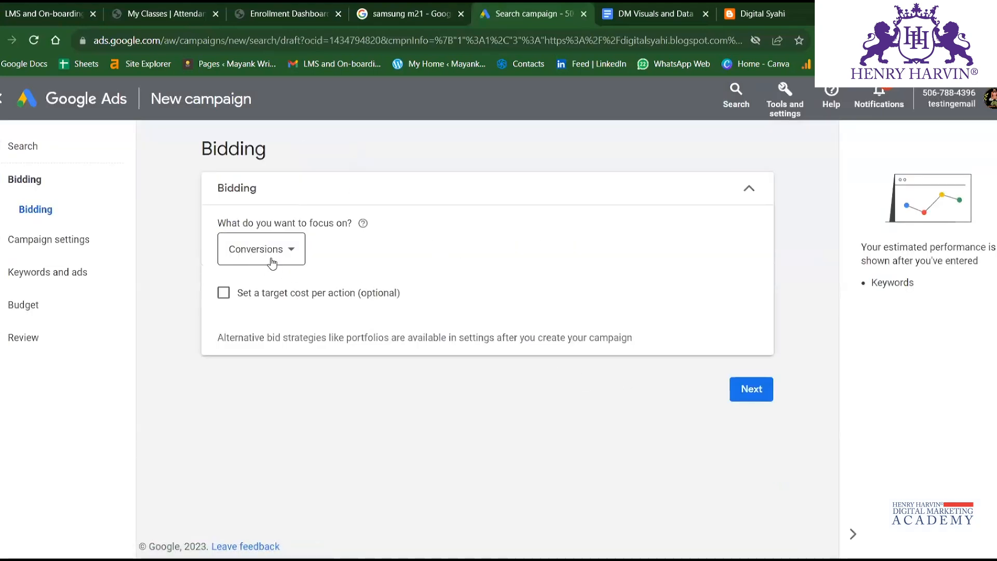
Review the available bidding focus options and the explanation of Conversions, keeping Conversions as the focus.
{"action": "left_click", "coordinate": [281, 256]}
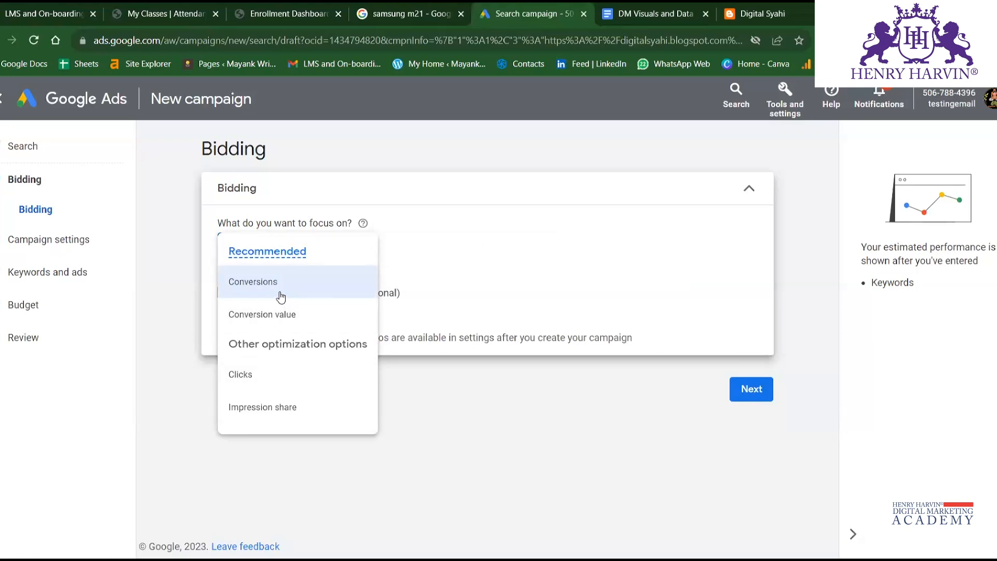
{"action": "mouse_move", "coordinate": [286, 289]}
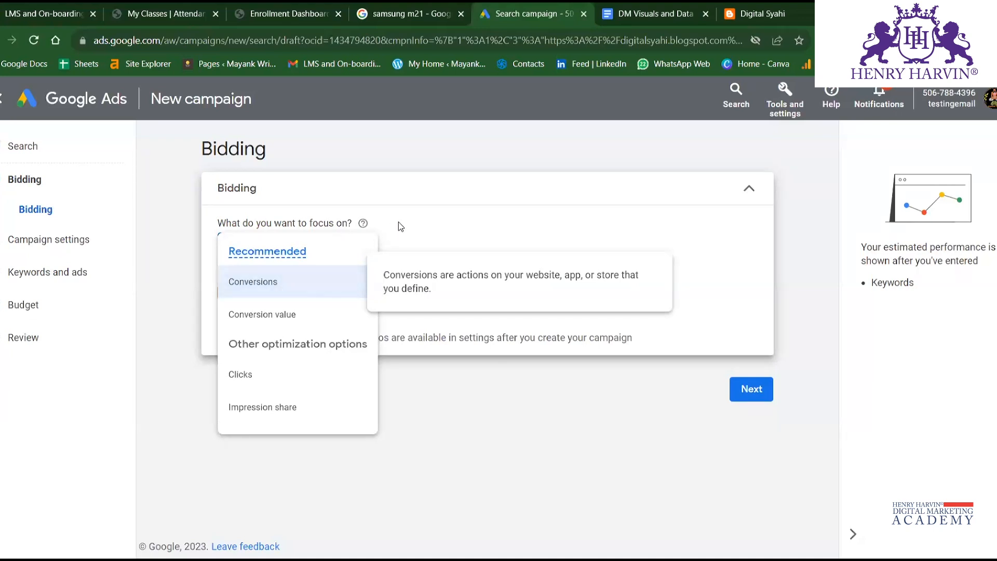
{"action": "left_click", "coordinate": [420, 208]}
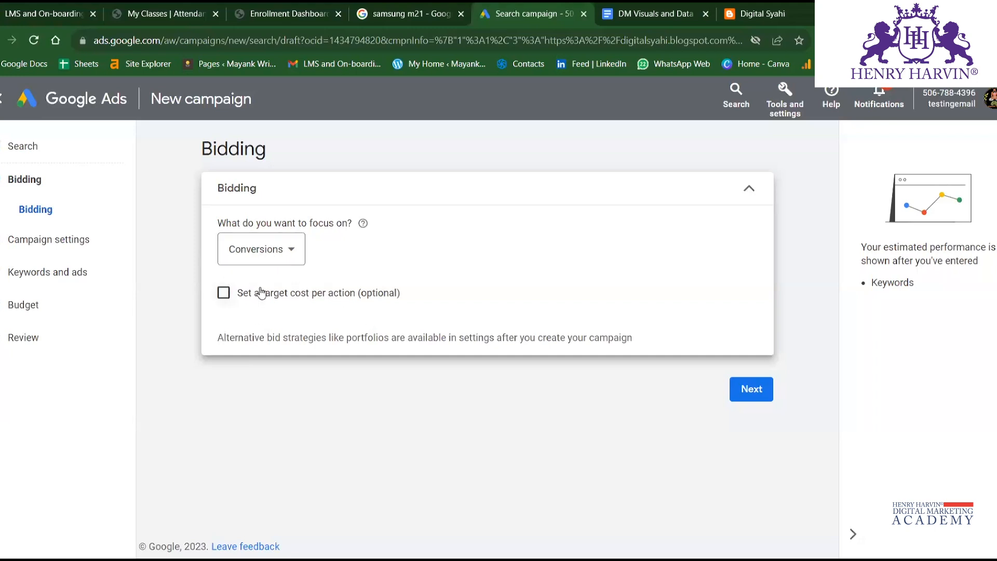
Set a target cost per action of ₹10 for the Conversions bidding and continue to the campaign settings.
{"action": "left_click", "coordinate": [223, 294]}
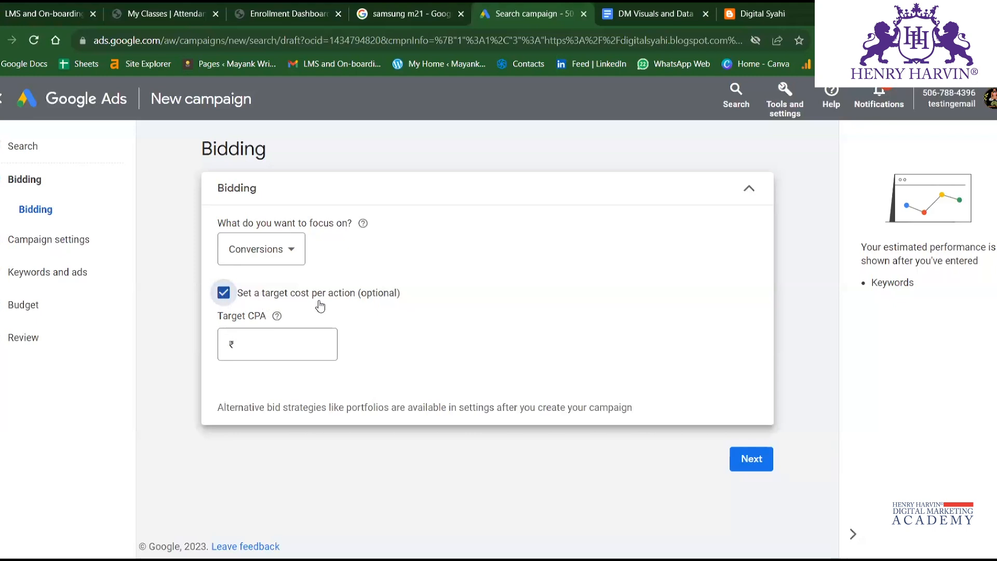
{"action": "left_click", "coordinate": [271, 340]}
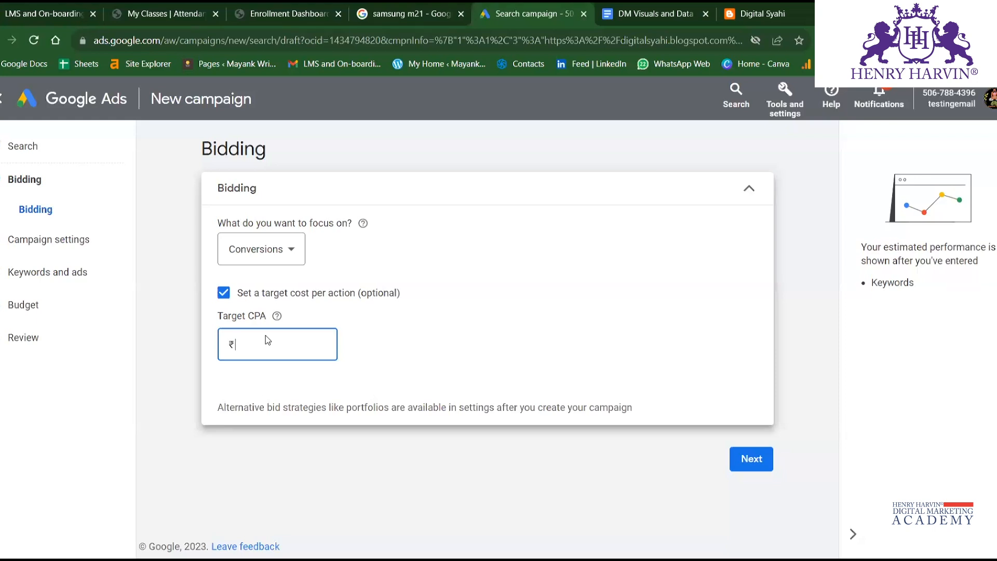
{"action": "type", "text": "10"}
{"action": "left_click", "coordinate": [422, 335]}
{"action": "left_click", "coordinate": [750, 459]}
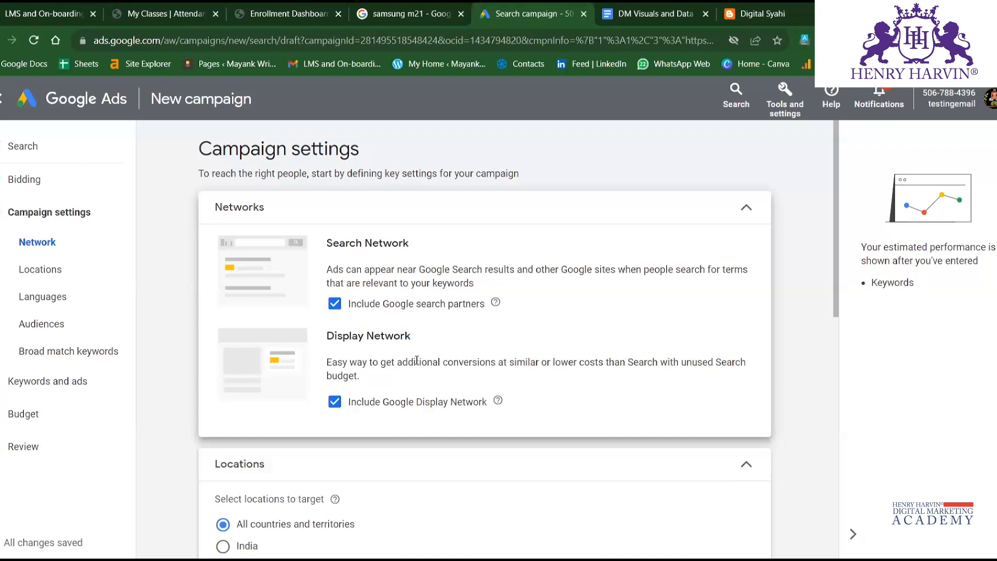
Restrict the campaign's locations to a custom entry and target the city of Bhopal, Madhya Pradesh, India.
{"action": "scroll", "coordinate": [386, 321], "scroll_direction": "down", "scroll_amount": 3}
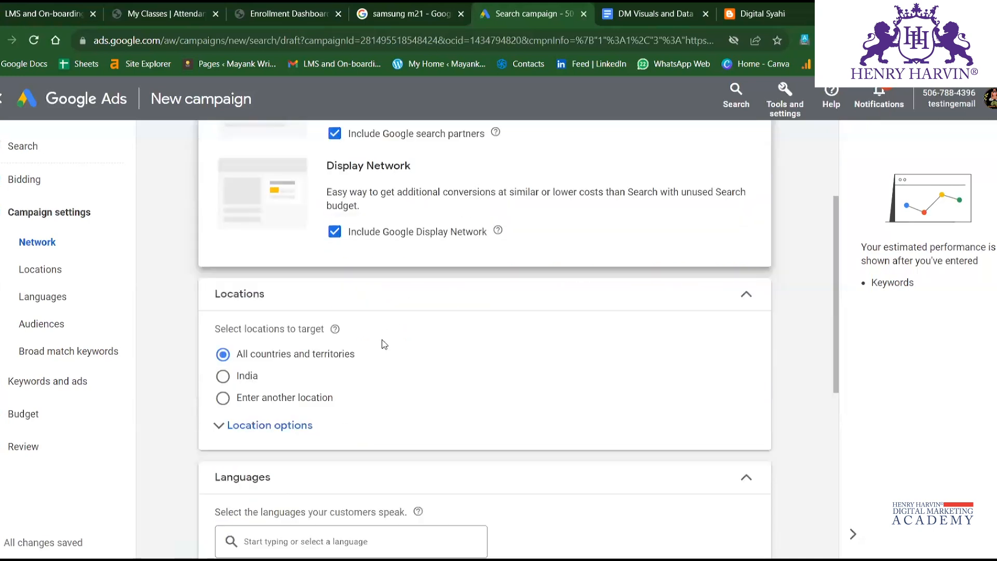
{"action": "scroll", "coordinate": [385, 344], "scroll_direction": "down", "scroll_amount": 2}
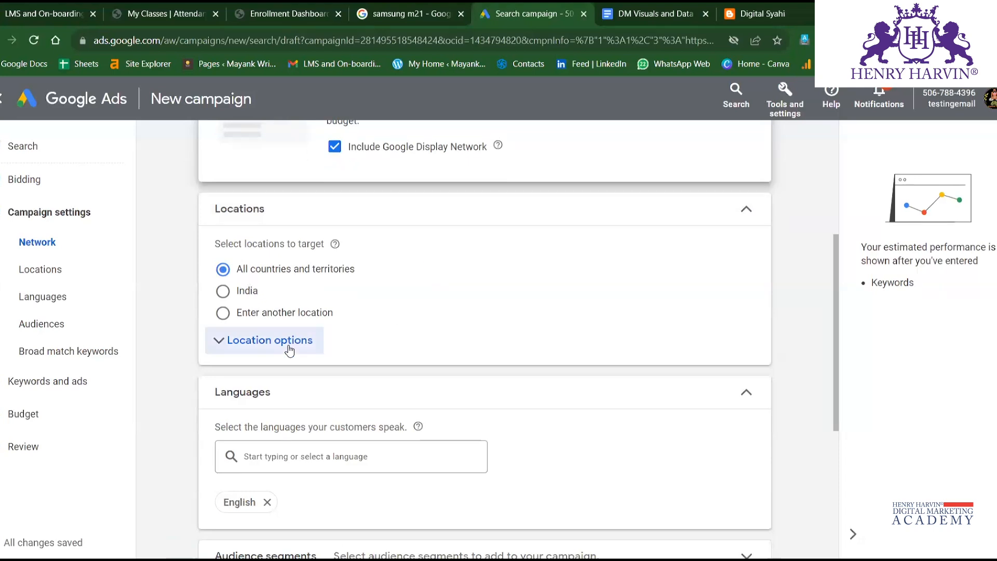
{"action": "left_click", "coordinate": [223, 293]}
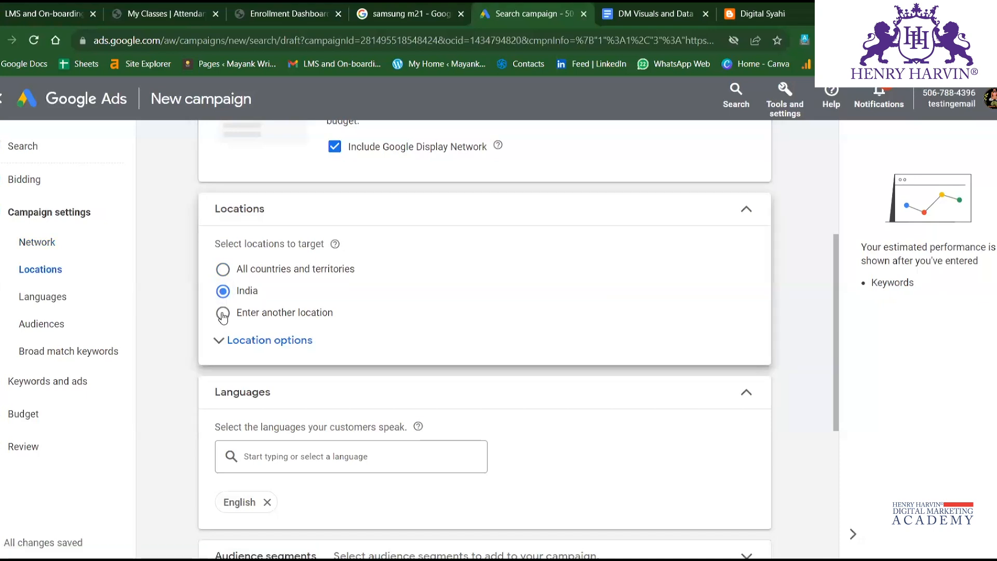
{"action": "left_click", "coordinate": [223, 313]}
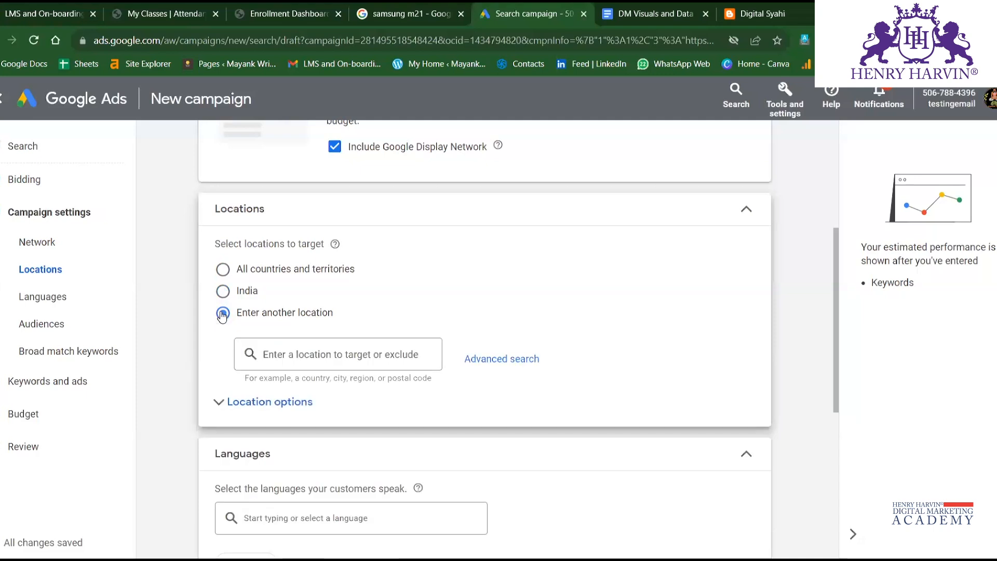
{"action": "scroll", "coordinate": [305, 329], "scroll_direction": "down", "scroll_amount": 3}
{"action": "scroll", "coordinate": [328, 216], "scroll_direction": "up", "scroll_amount": 2}
{"action": "left_click", "coordinate": [317, 271]}
{"action": "type", "text": "bhopal"}
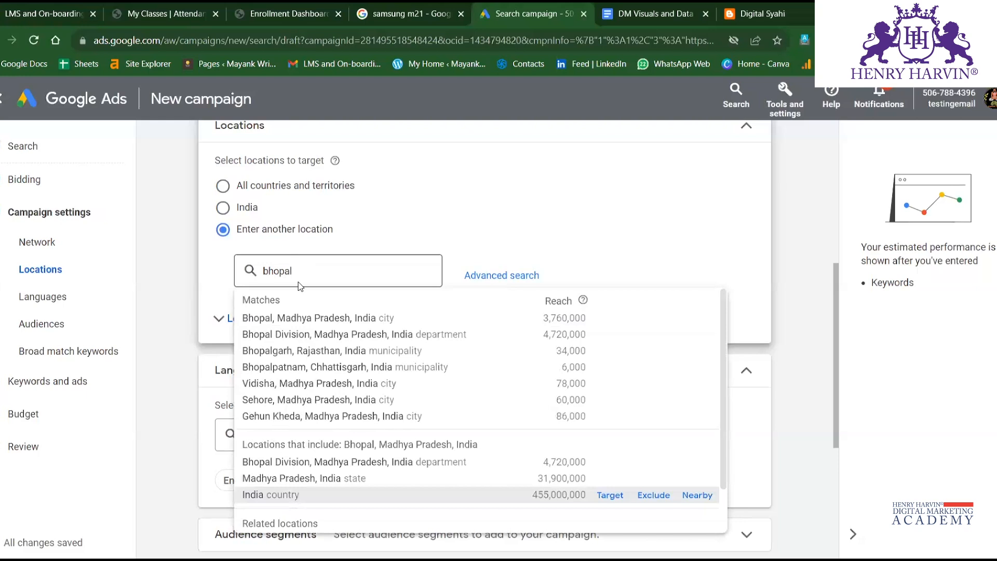
{"action": "left_click", "coordinate": [362, 318]}
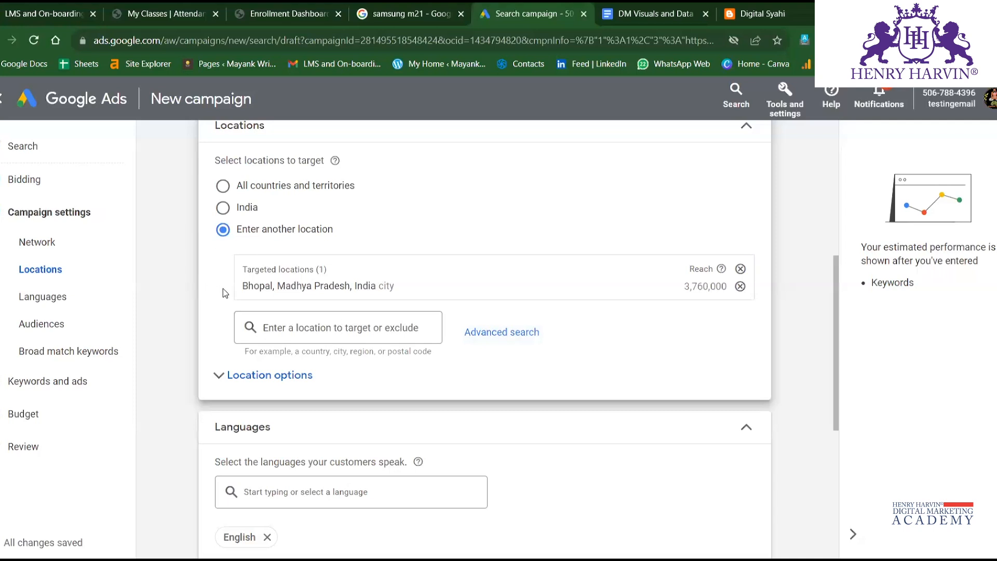
Exclude the city of Indore, Madhya Pradesh, India from the campaign's locations.
{"action": "left_click", "coordinate": [312, 330]}
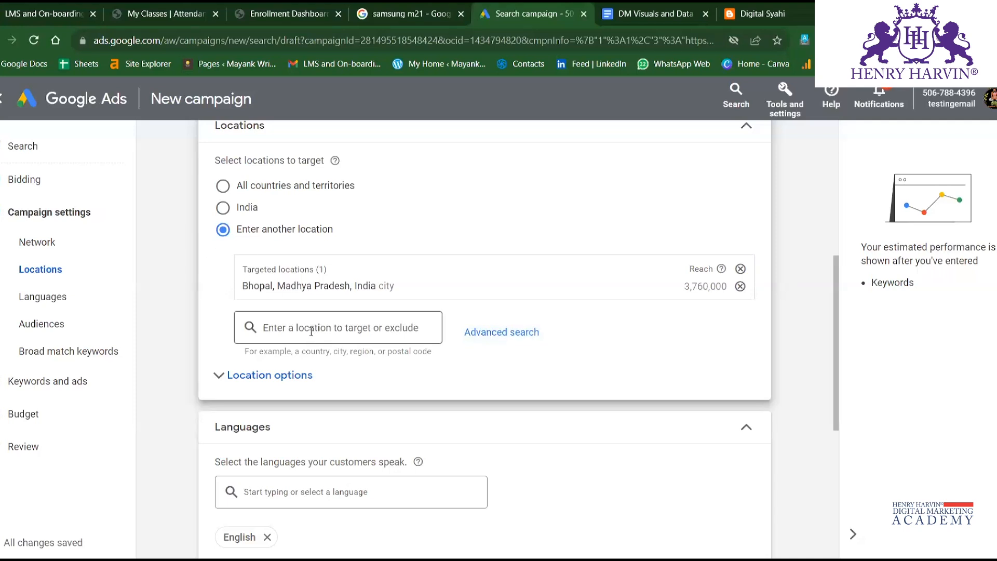
{"action": "type", "text": "Indore"}
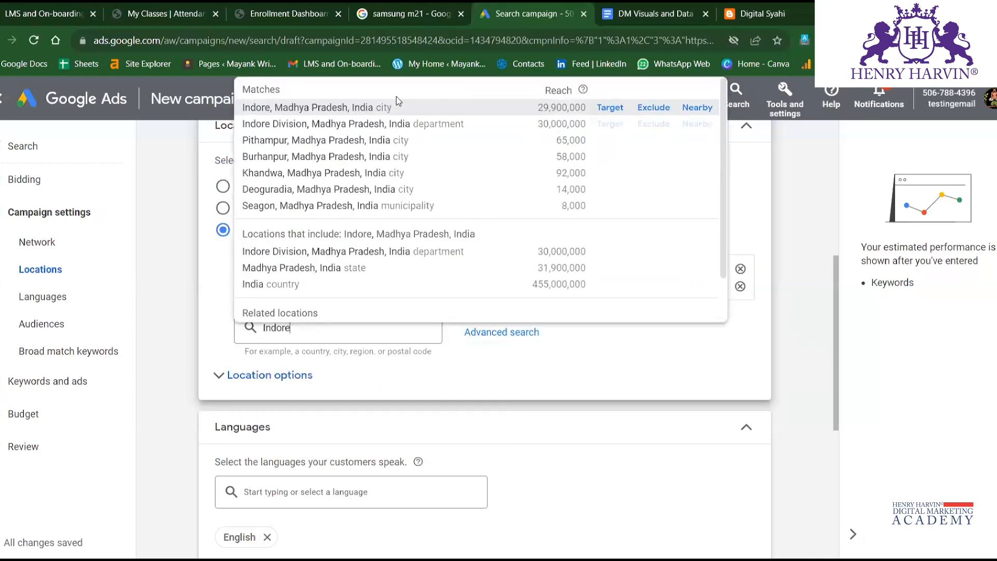
{"action": "left_click", "coordinate": [654, 107]}
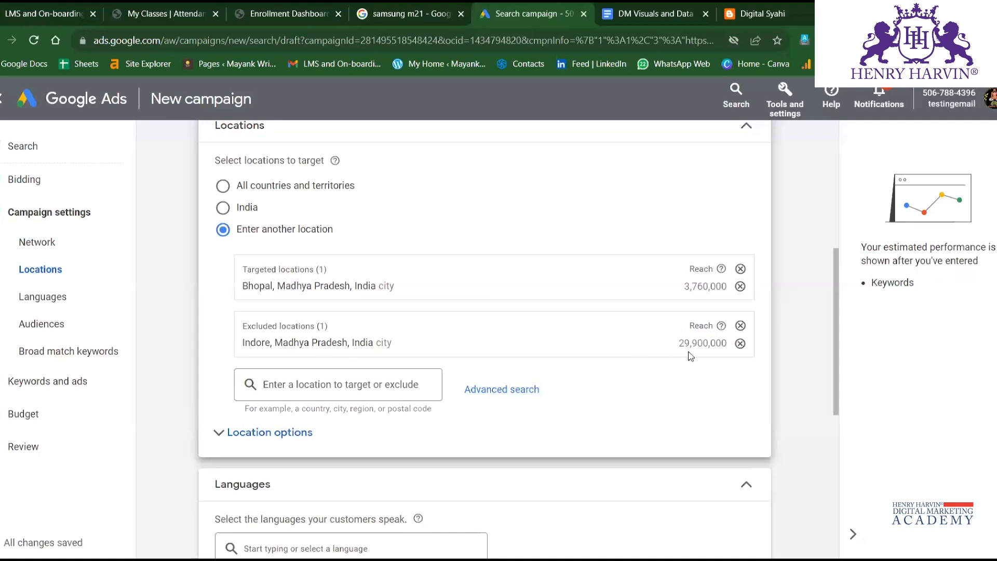
Clear the targeted and excluded custom locations and target India instead.
{"action": "left_click", "coordinate": [741, 326]}
{"action": "left_click", "coordinate": [740, 269]}
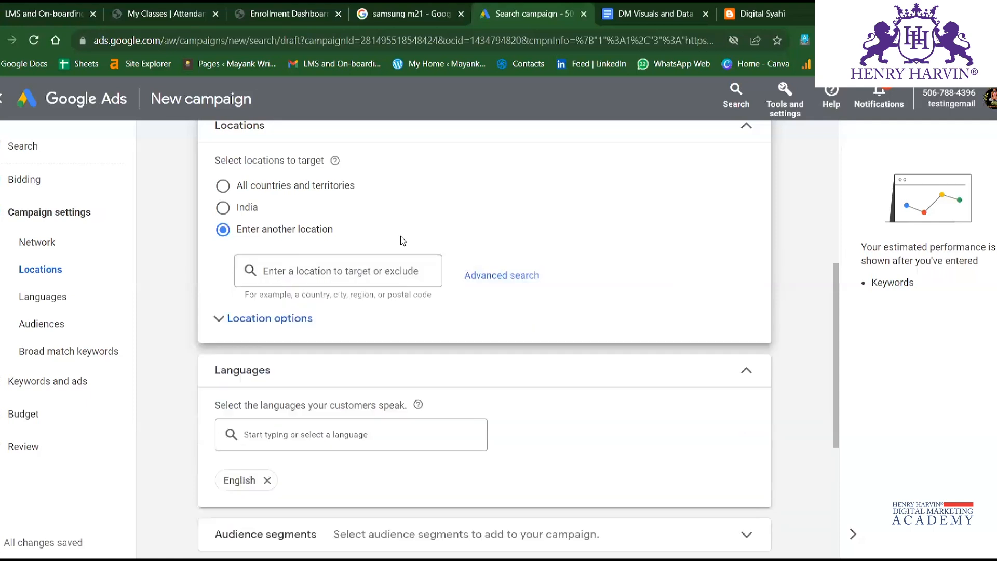
{"action": "left_click", "coordinate": [223, 208]}
{"action": "scroll", "coordinate": [332, 264], "scroll_direction": "up", "scroll_amount": 2}
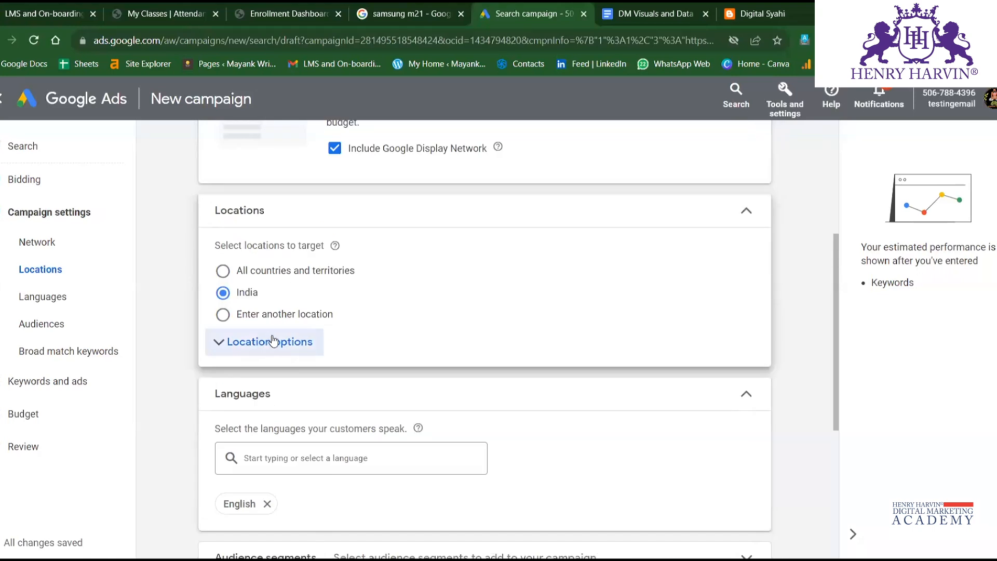
Expand the location options and review the presence and interest targeting choices.
{"action": "left_click", "coordinate": [318, 342]}
{"action": "scroll", "coordinate": [285, 350], "scroll_direction": "down", "scroll_amount": 2}
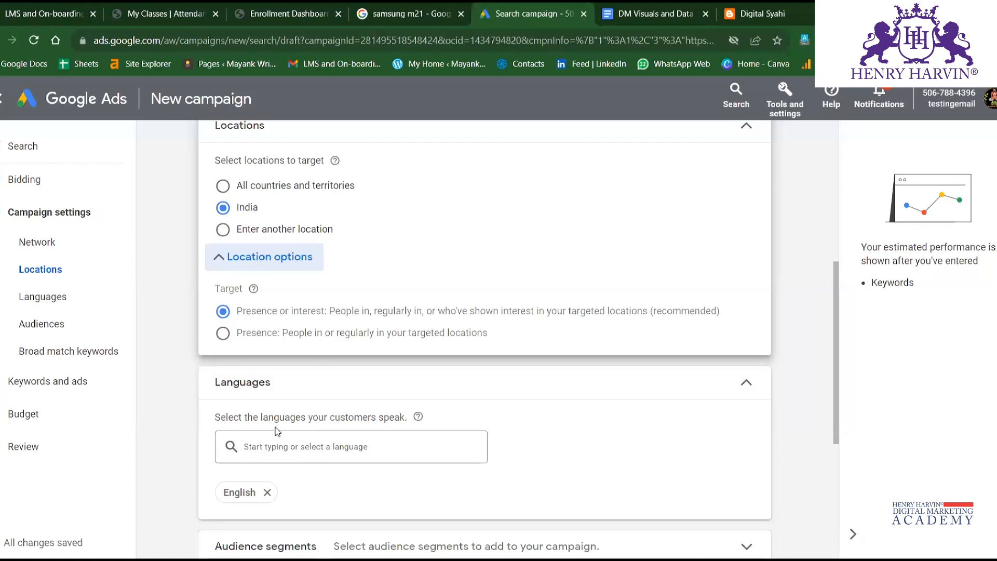
{"action": "scroll", "coordinate": [313, 387], "scroll_direction": "down", "scroll_amount": 2}
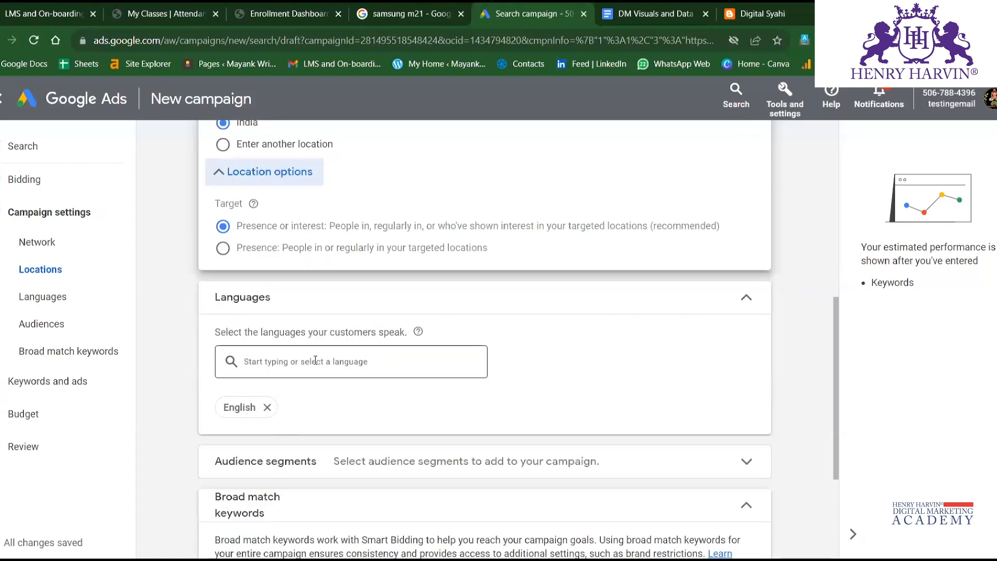
Add Hindi to the languages the campaign's customers speak, alongside English.
{"action": "left_click", "coordinate": [315, 360]}
{"action": "scroll", "coordinate": [583, 369], "scroll_direction": "down", "scroll_amount": 2}
{"action": "left_click", "coordinate": [510, 272]}
{"action": "scroll", "coordinate": [511, 283], "scroll_direction": "down", "scroll_amount": 2}
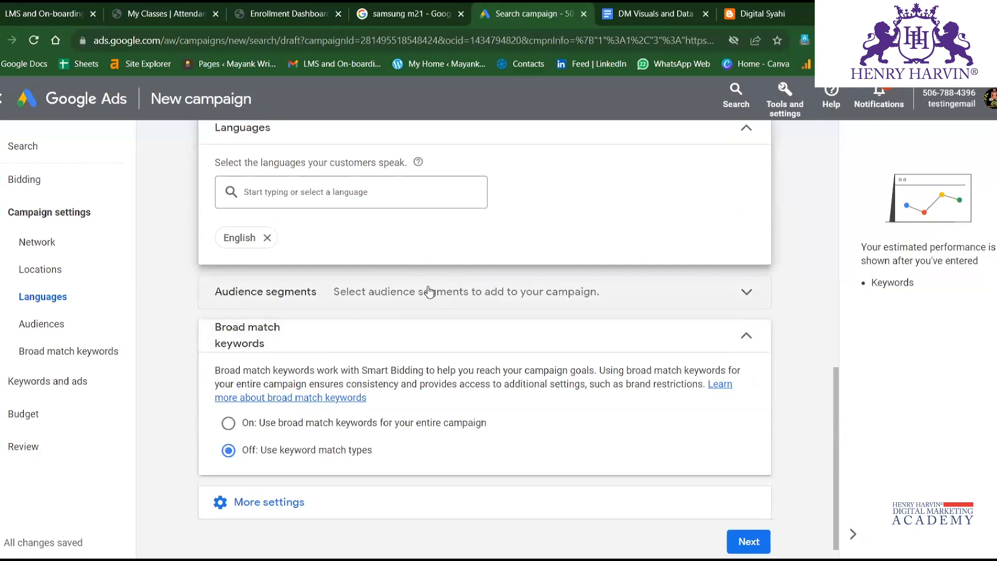
{"action": "left_click", "coordinate": [330, 192]}
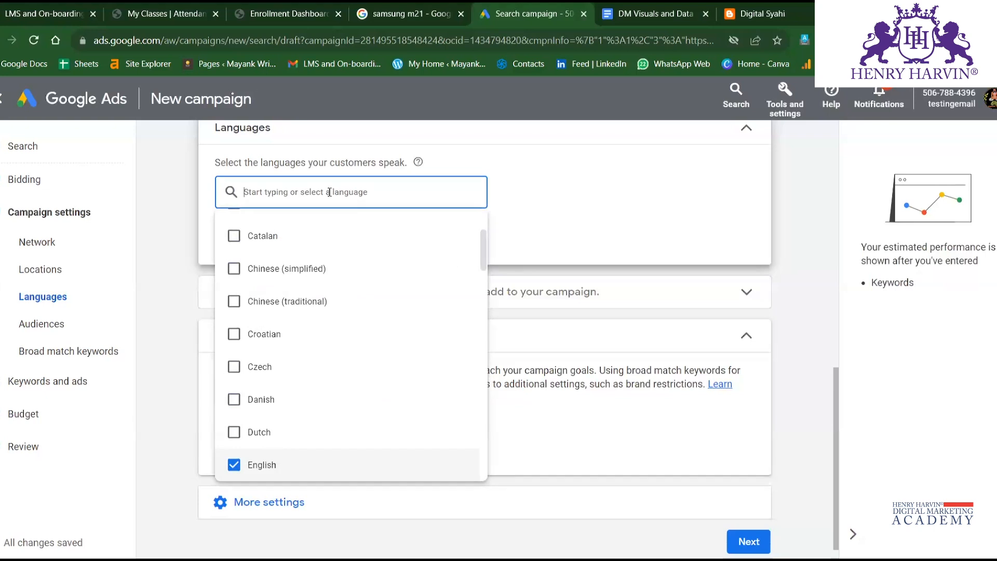
{"action": "type", "text": "hindi"}
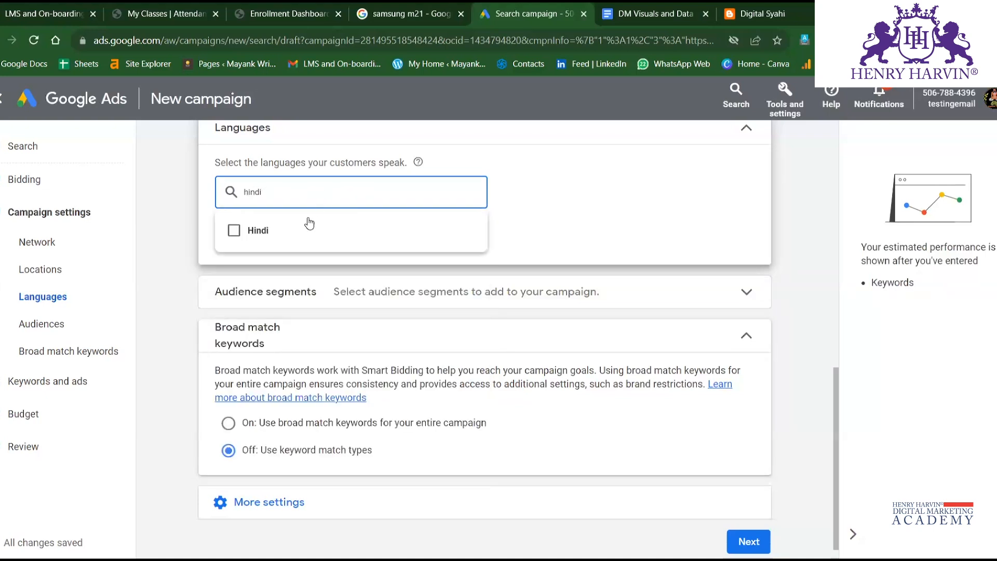
{"action": "left_click", "coordinate": [288, 228]}
{"action": "left_click", "coordinate": [540, 206]}
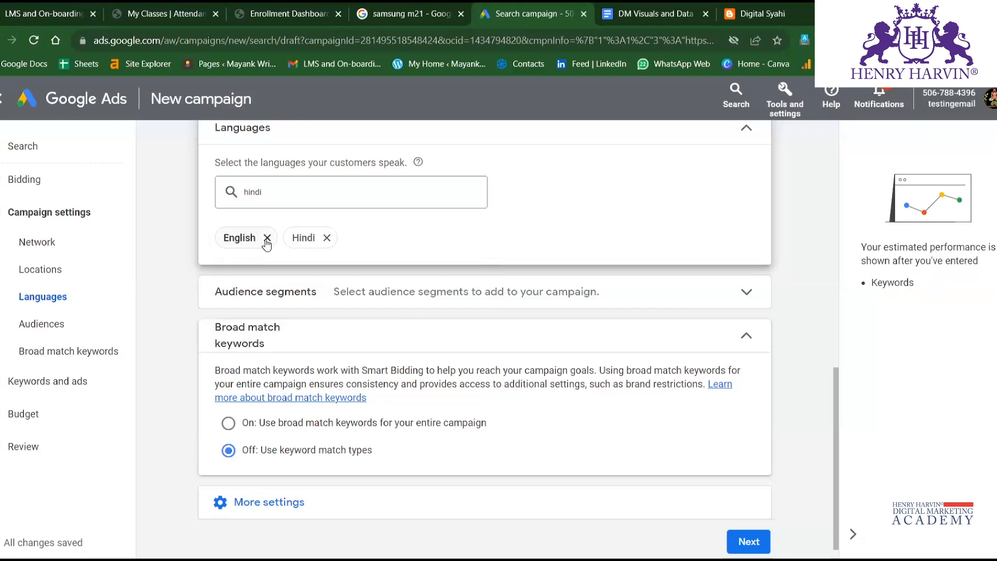
Look at the languages offered on Google's home page in the other browser tab and compare them with the campaign's language selection.
{"action": "left_click", "coordinate": [429, 7]}
{"action": "left_click", "coordinate": [34, 118]}
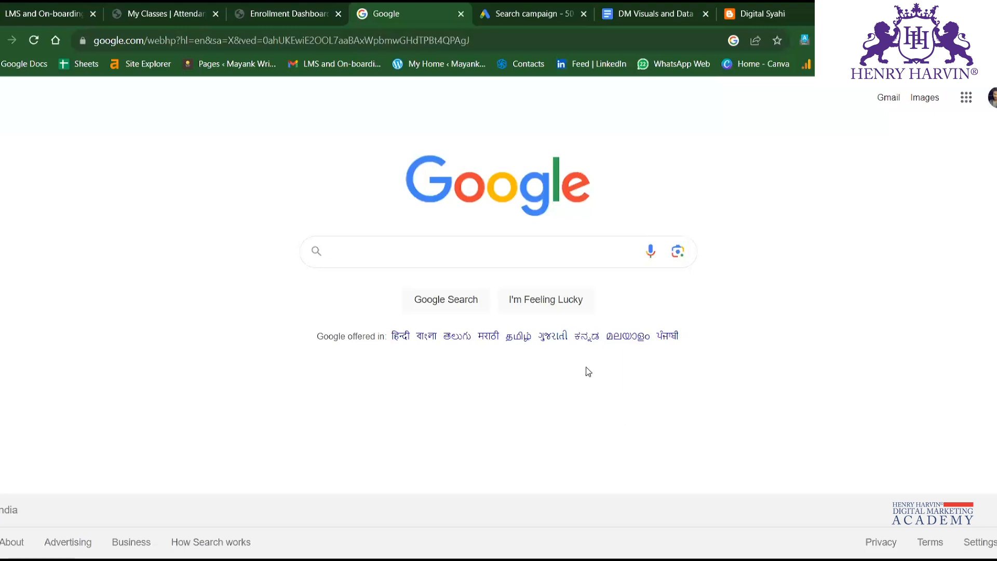
{"action": "left_click", "coordinate": [508, 24]}
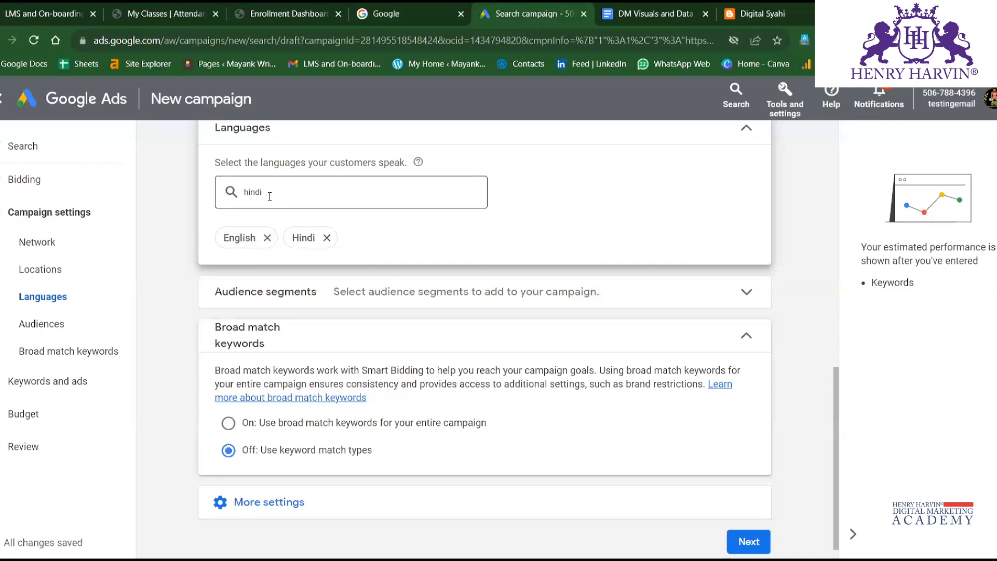
{"action": "left_click", "coordinate": [440, 4]}
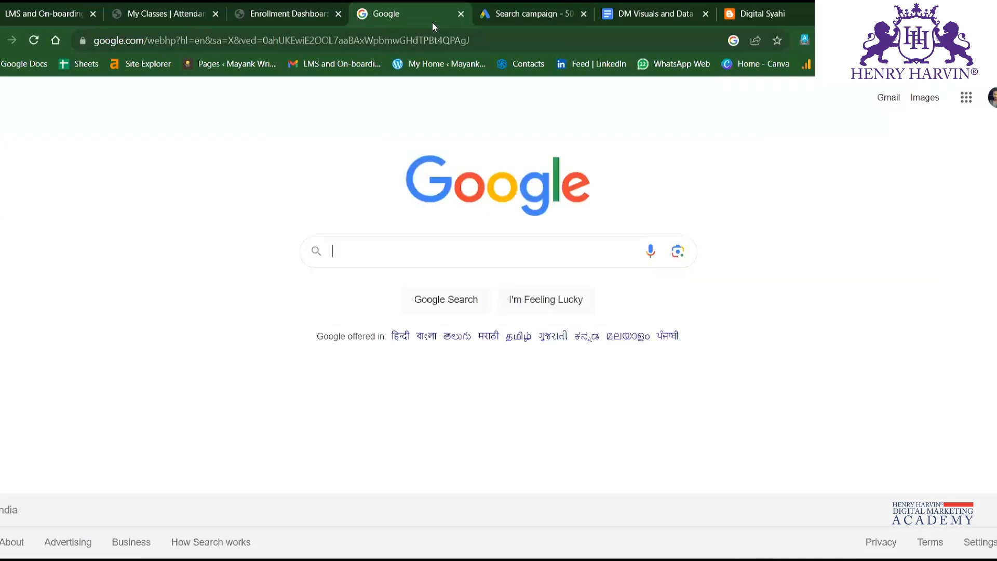
{"action": "left_click", "coordinate": [511, 6]}
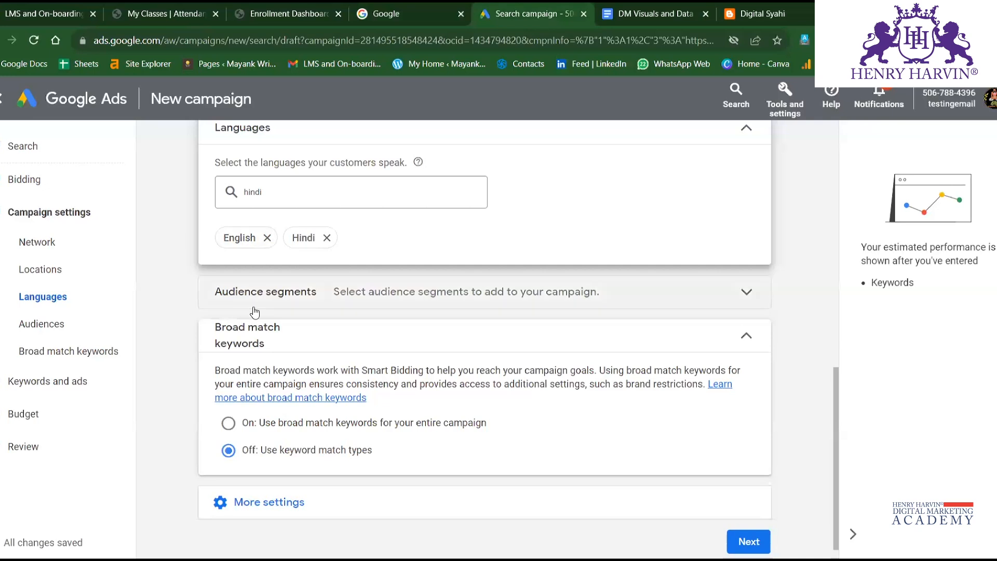
{"action": "left_click", "coordinate": [283, 193]}
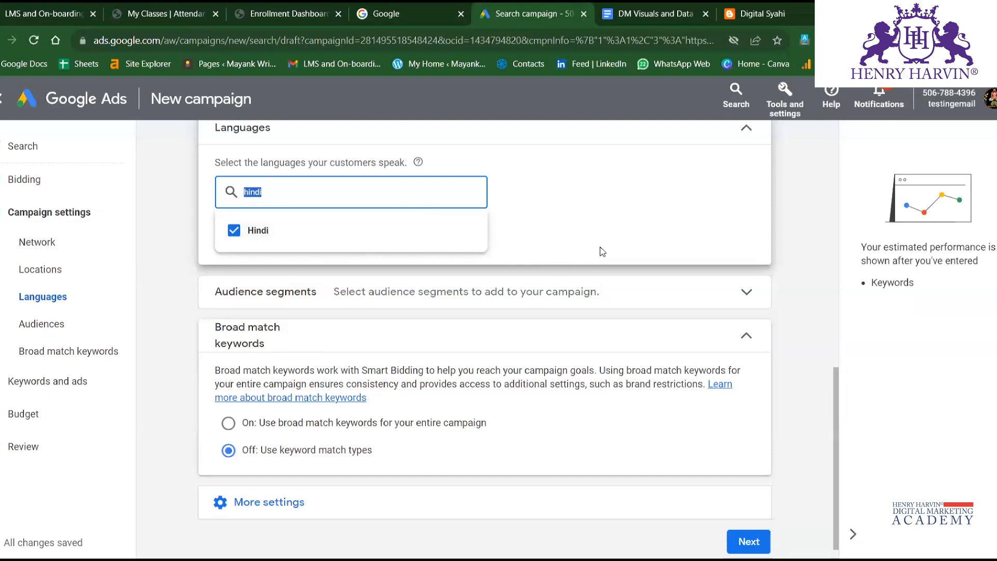
{"action": "left_click", "coordinate": [659, 247]}
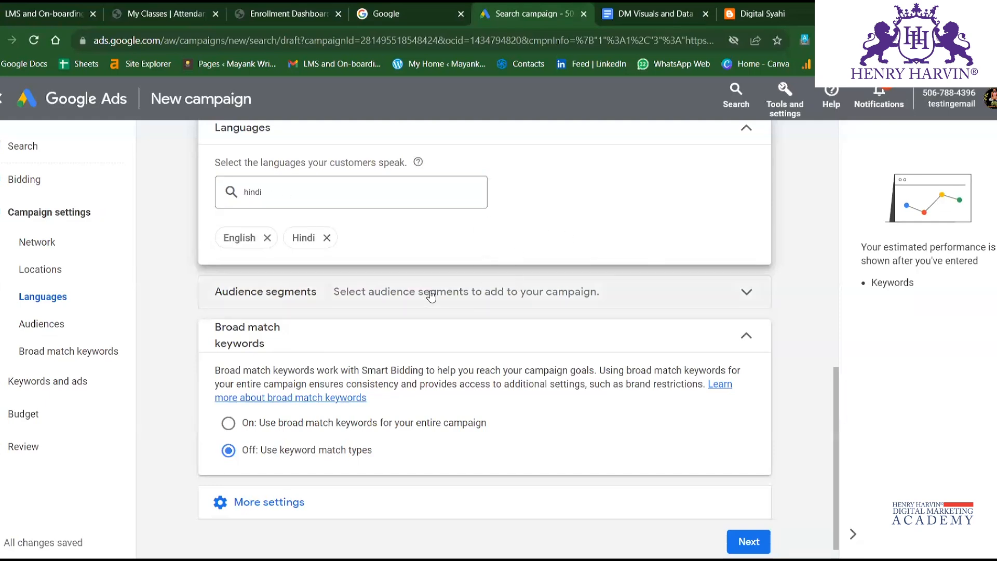
Expand the campaign's audience segments and examine the suggested segments, including the details of Running Apparel.
{"action": "left_click", "coordinate": [659, 293]}
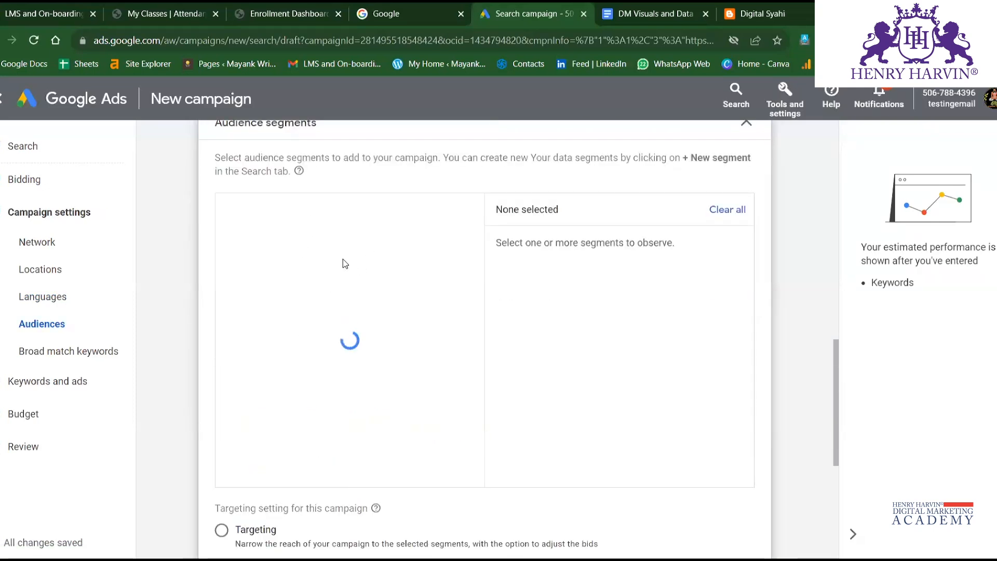
{"action": "scroll", "coordinate": [343, 263], "scroll_direction": "up", "scroll_amount": 3}
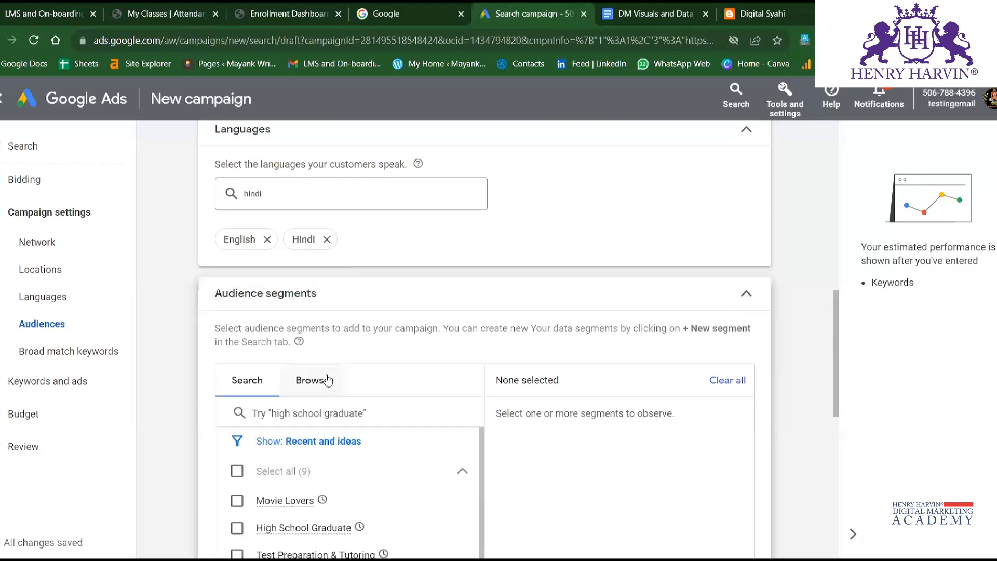
{"action": "scroll", "coordinate": [370, 354], "scroll_direction": "down", "scroll_amount": 3}
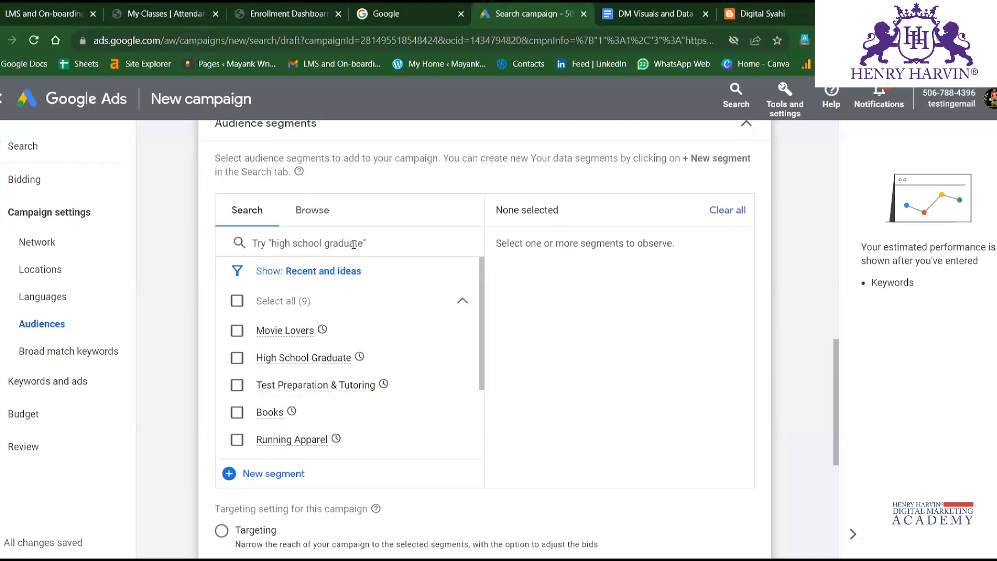
{"action": "mouse_move", "coordinate": [320, 392]}
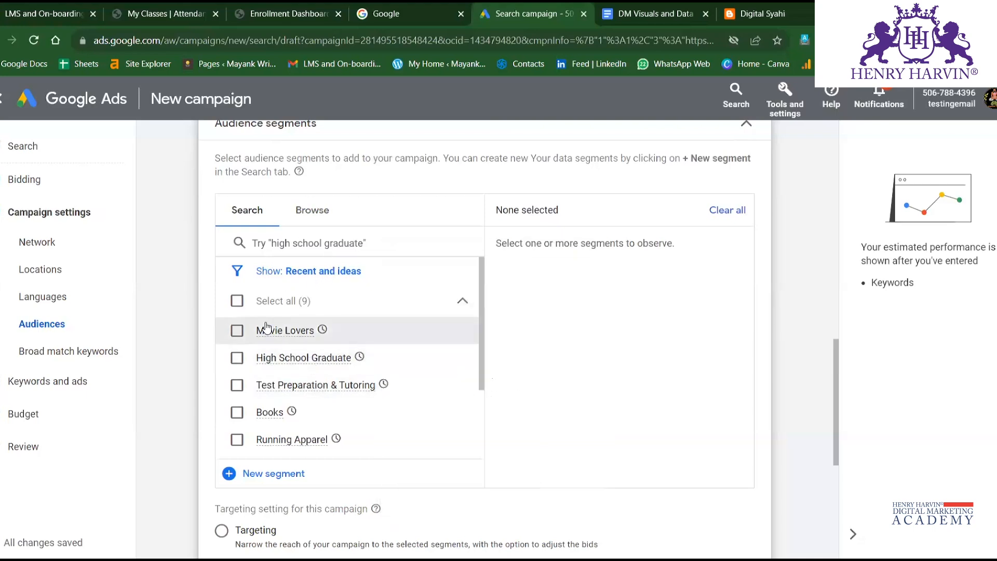
{"action": "mouse_move", "coordinate": [309, 339]}
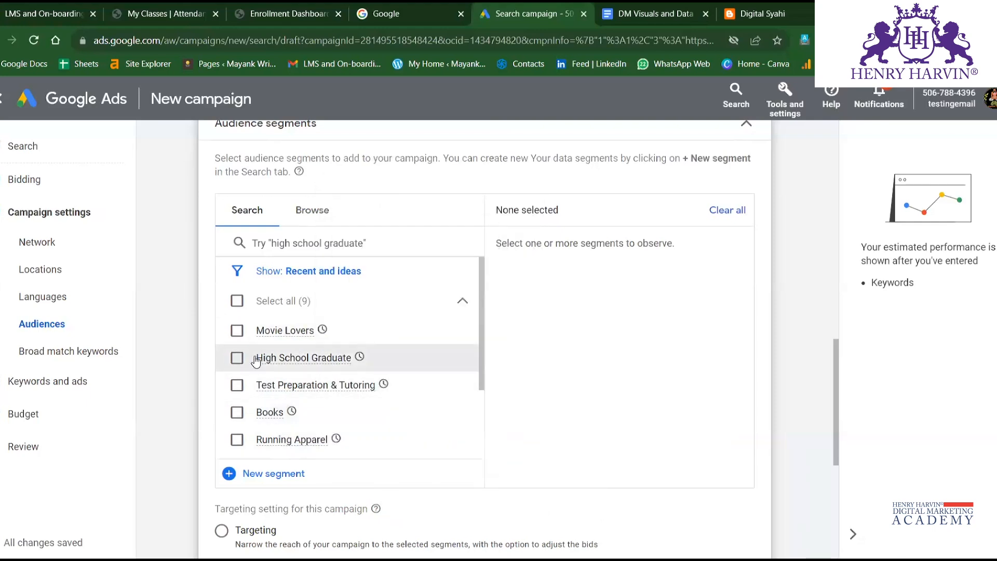
{"action": "scroll", "coordinate": [255, 362], "scroll_direction": "down", "scroll_amount": 2}
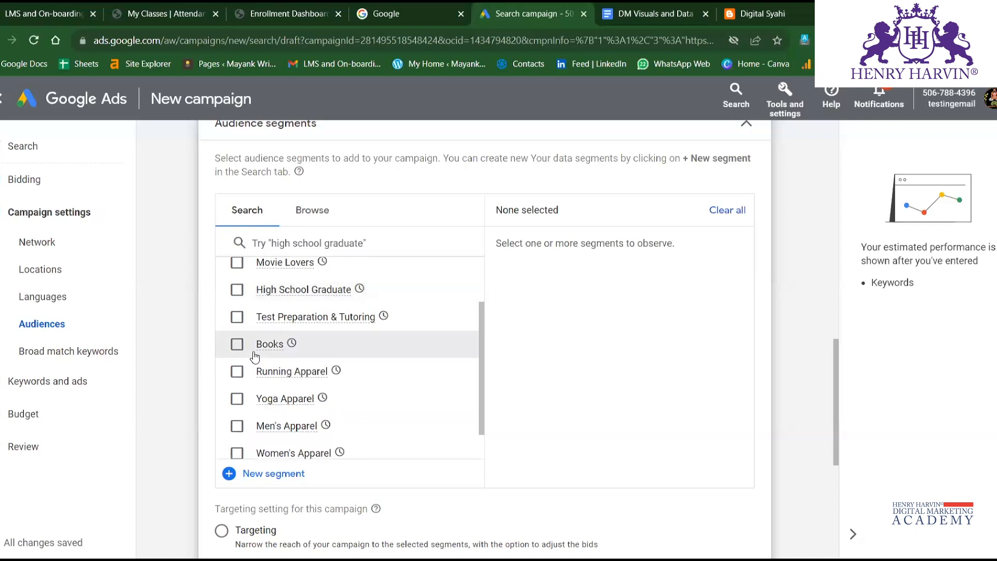
{"action": "scroll", "coordinate": [312, 395], "scroll_direction": "down", "scroll_amount": 1}
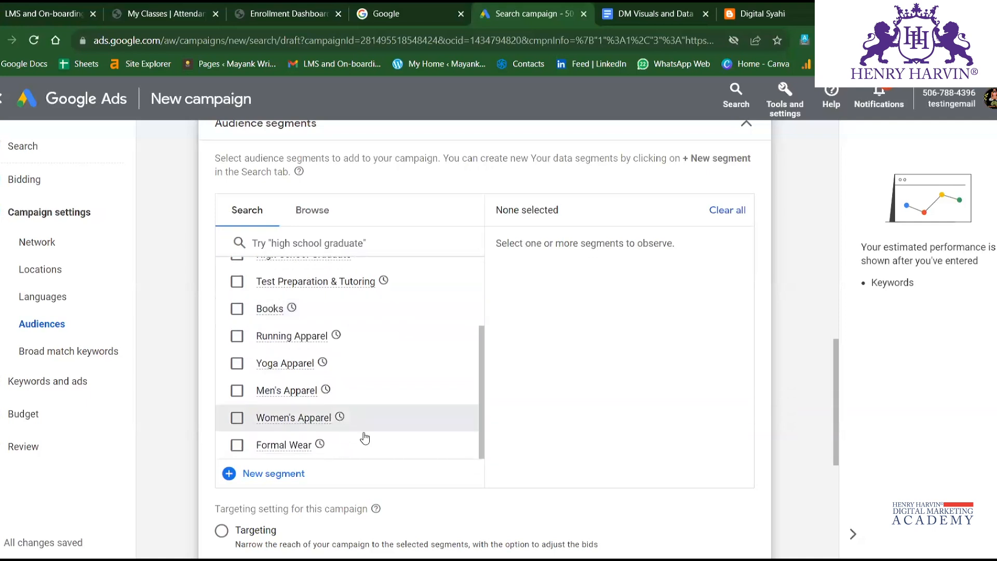
Add the in-market segments Running Apparel, Yoga Apparel, Men's Apparel and Women's Apparel to the campaign's audience.
{"action": "left_click", "coordinate": [303, 338]}
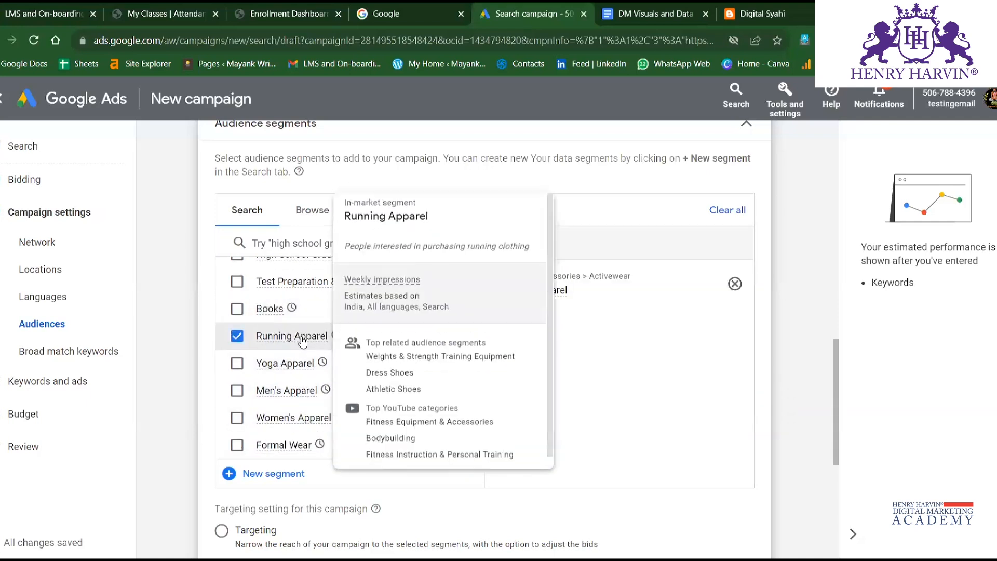
{"action": "left_click", "coordinate": [279, 364]}
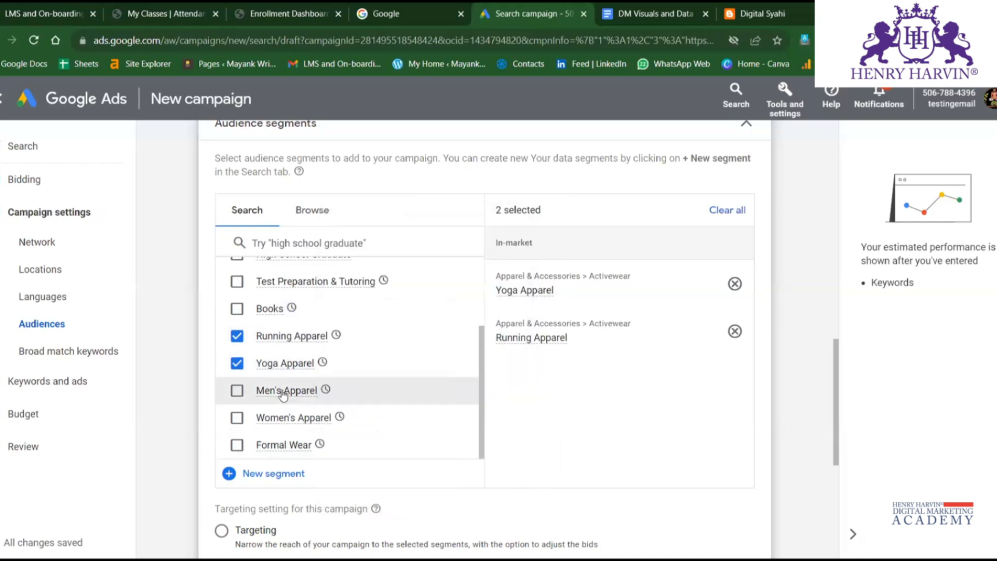
{"action": "left_click", "coordinate": [261, 393]}
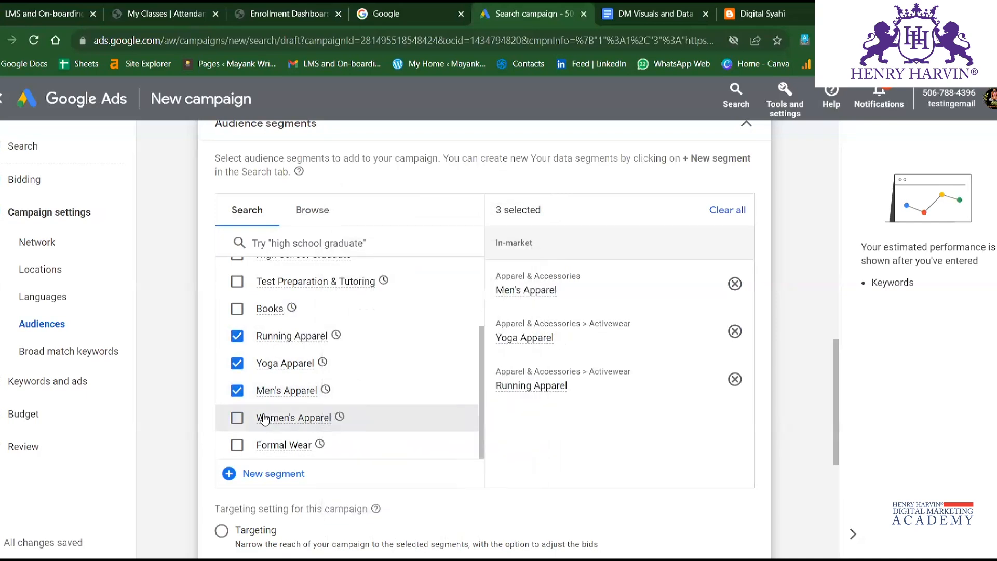
{"action": "left_click", "coordinate": [260, 417]}
Review the chosen audience segments, the Targeting and Observation choices and the broad match keyword options of the campaign.
{"action": "scroll", "coordinate": [285, 343], "scroll_direction": "down", "scroll_amount": 3}
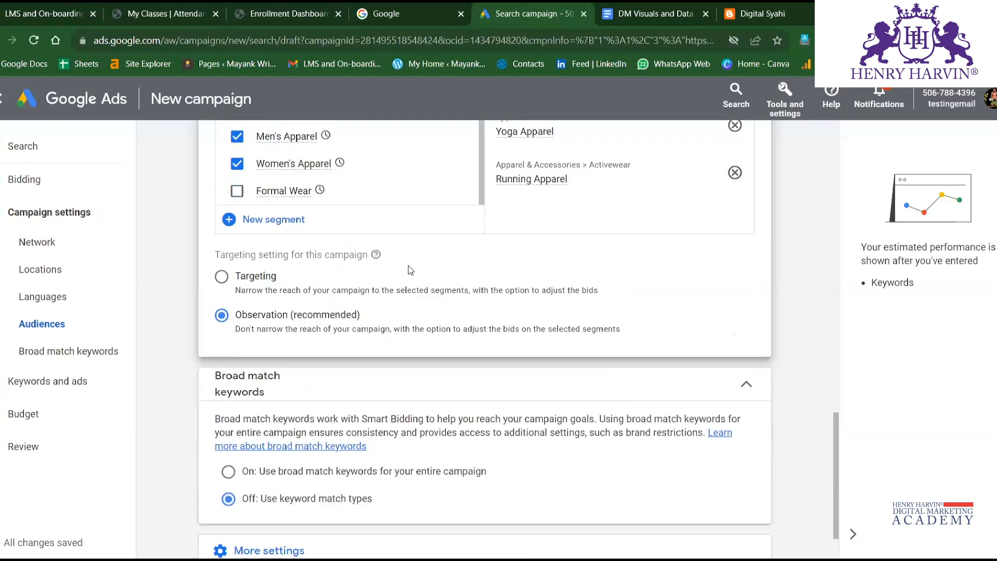
{"action": "scroll", "coordinate": [448, 266], "scroll_direction": "up", "scroll_amount": 2}
{"action": "scroll", "coordinate": [559, 236], "scroll_direction": "up", "scroll_amount": 7}
{"action": "scroll", "coordinate": [528, 436], "scroll_direction": "down", "scroll_amount": 4}
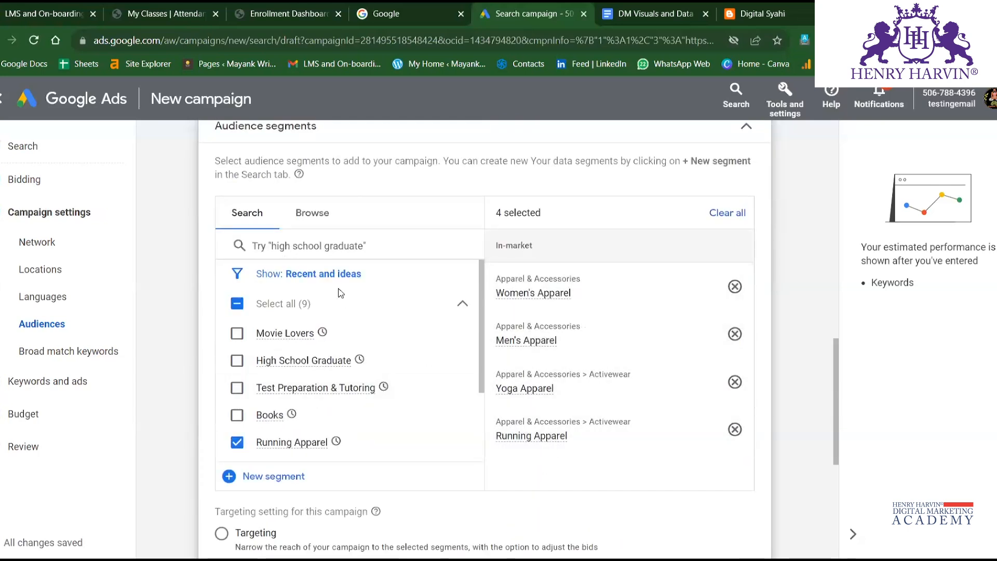
{"action": "scroll", "coordinate": [335, 291], "scroll_direction": "down", "scroll_amount": 2}
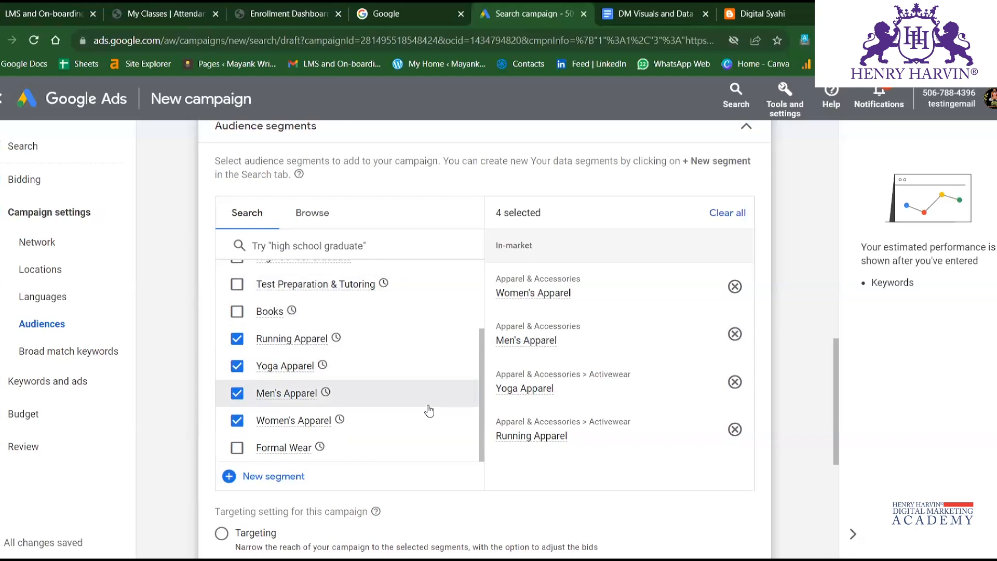
{"action": "scroll", "coordinate": [423, 400], "scroll_direction": "down", "scroll_amount": 5}
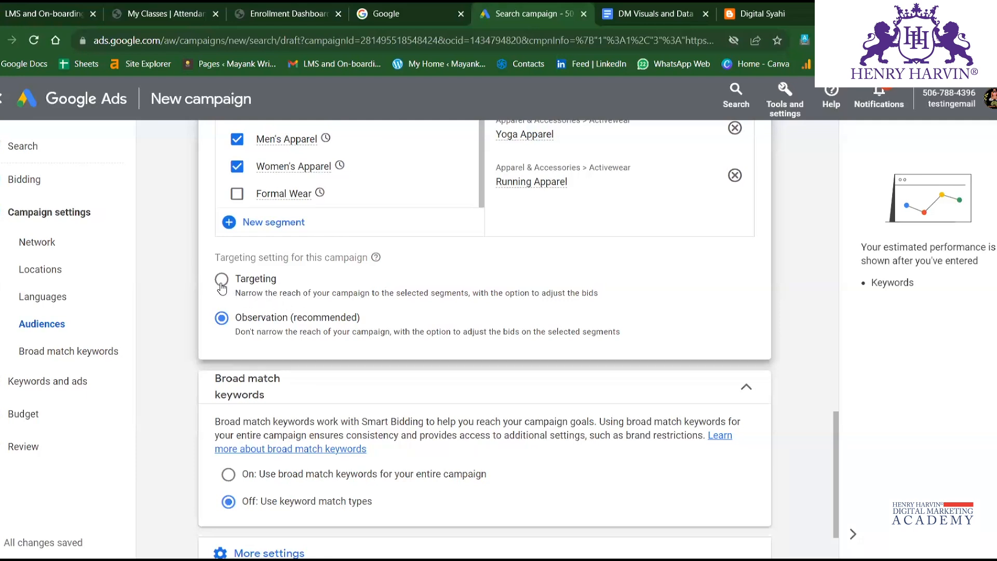
{"action": "scroll", "coordinate": [222, 287], "scroll_direction": "up", "scroll_amount": 2}
{"action": "scroll", "coordinate": [222, 287], "scroll_direction": "up", "scroll_amount": 3}
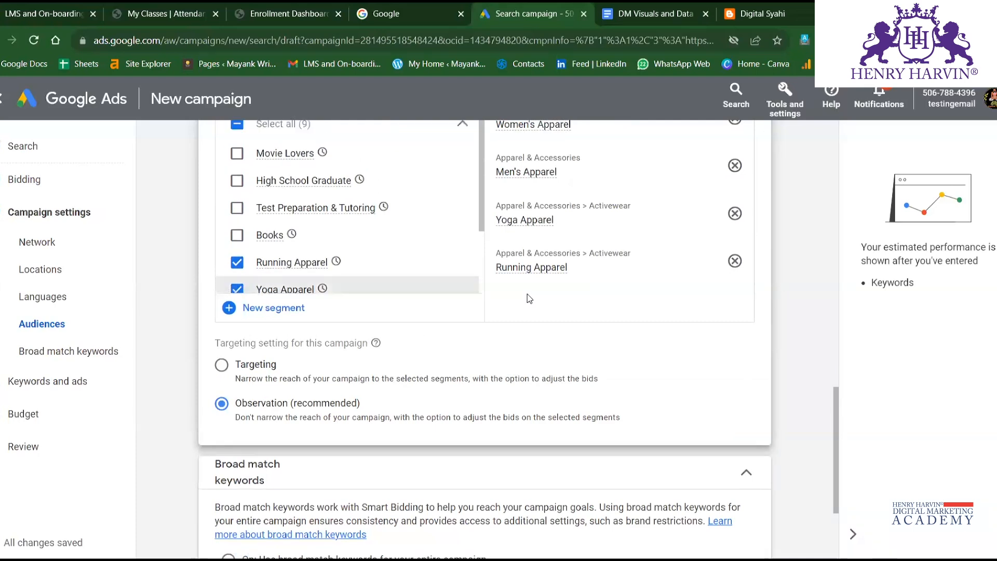
{"action": "scroll", "coordinate": [528, 294], "scroll_direction": "up", "scroll_amount": 5}
{"action": "scroll", "coordinate": [538, 296], "scroll_direction": "down", "scroll_amount": 2}
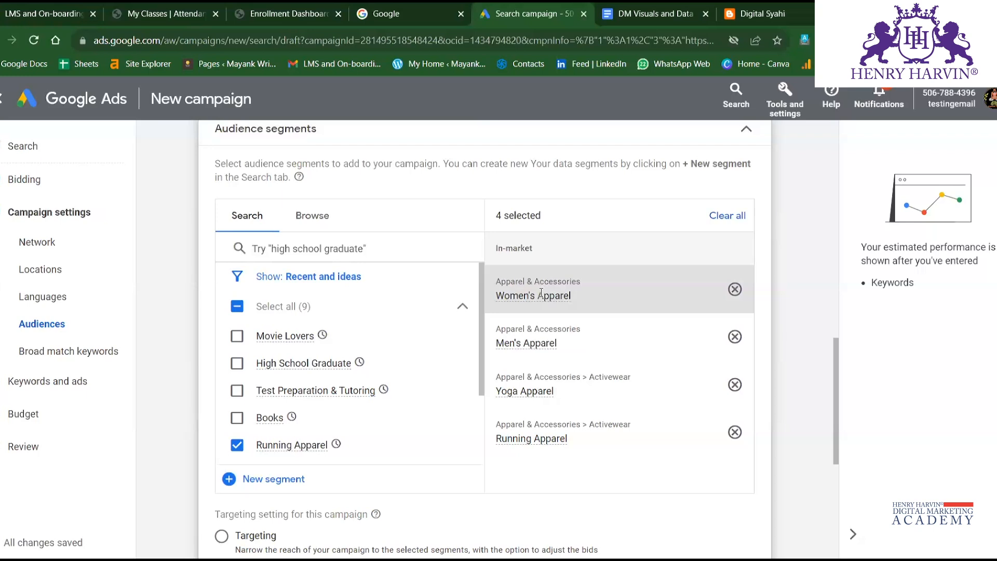
{"action": "scroll", "coordinate": [413, 362], "scroll_direction": "down", "scroll_amount": 1}
{"action": "scroll", "coordinate": [413, 363], "scroll_direction": "down", "scroll_amount": 6}
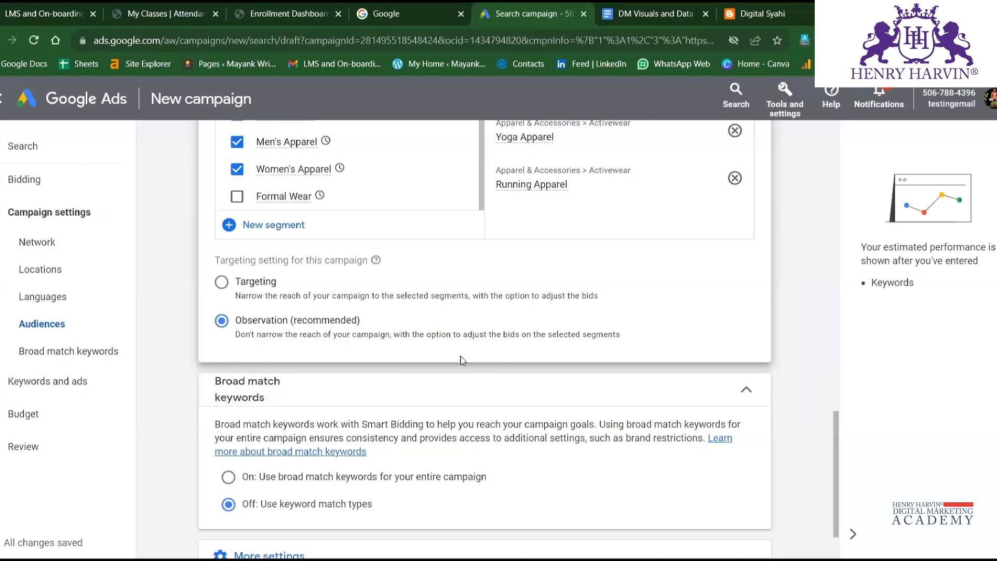
{"action": "scroll", "coordinate": [461, 359], "scroll_direction": "up", "scroll_amount": 2}
{"action": "scroll", "coordinate": [462, 356], "scroll_direction": "down", "scroll_amount": 3}
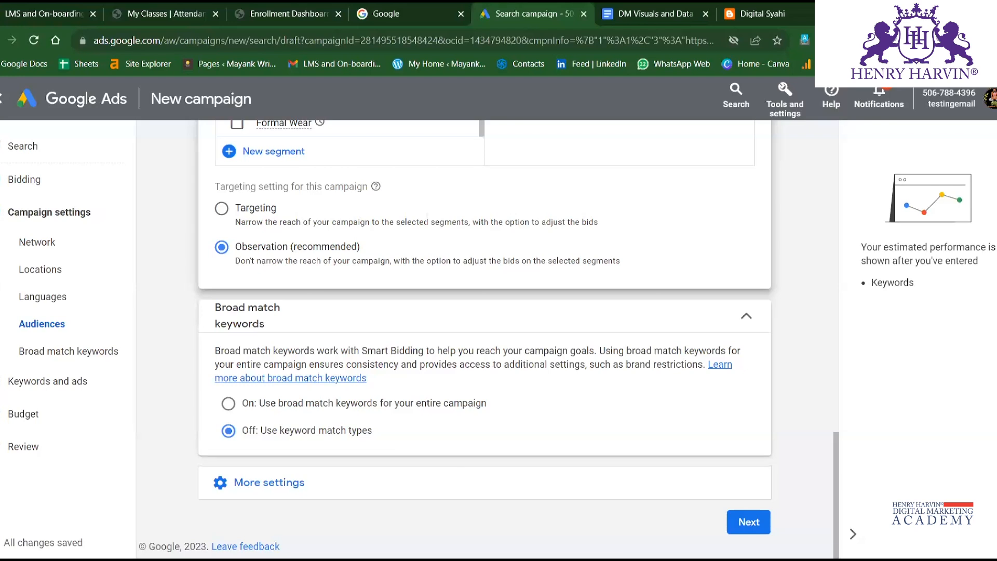
Reveal the campaign's additional settings and examine the available ad rotation options.
{"action": "left_click", "coordinate": [597, 483]}
{"action": "scroll", "coordinate": [550, 455], "scroll_direction": "down", "scroll_amount": 3}
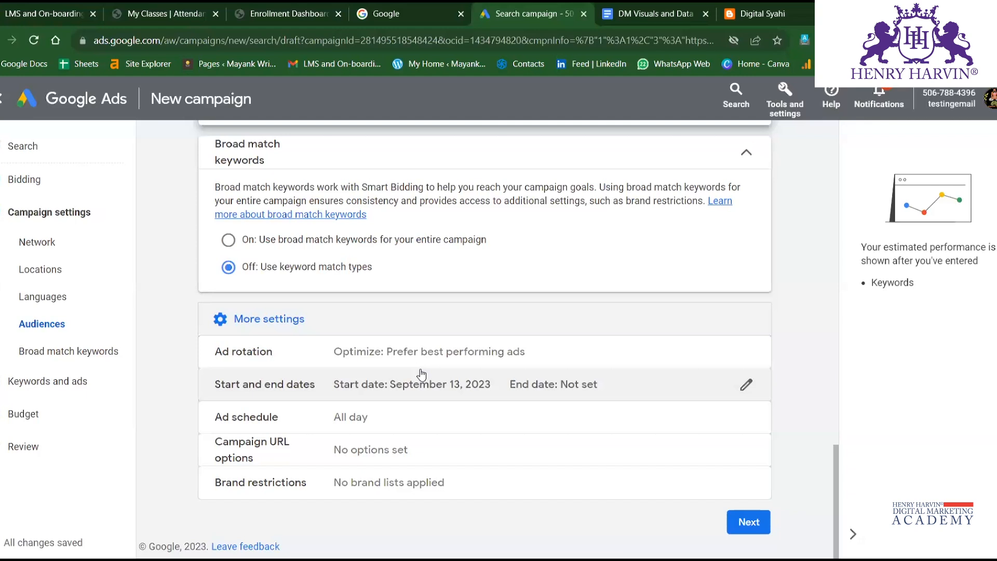
{"action": "left_click", "coordinate": [384, 370]}
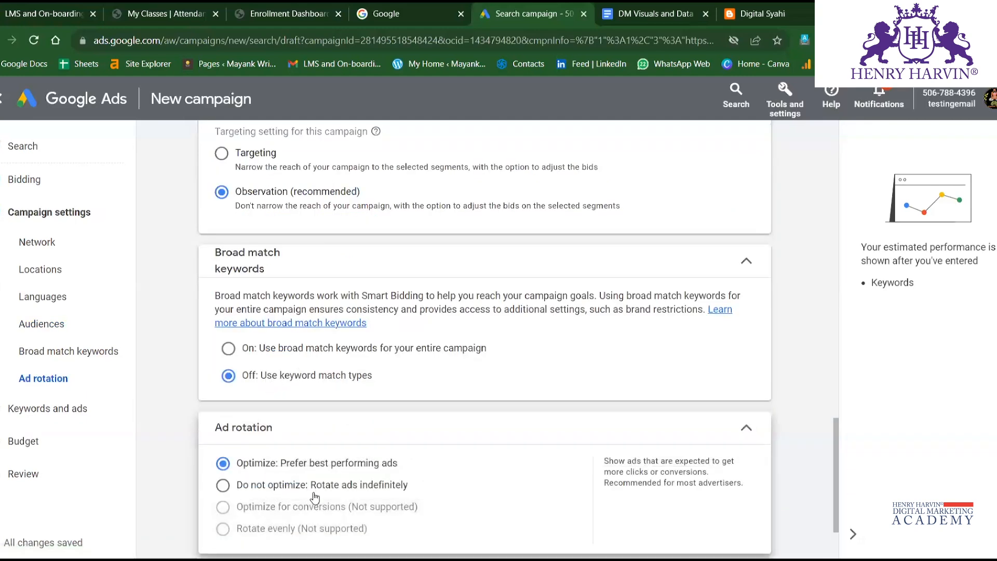
{"action": "left_click", "coordinate": [747, 428]}
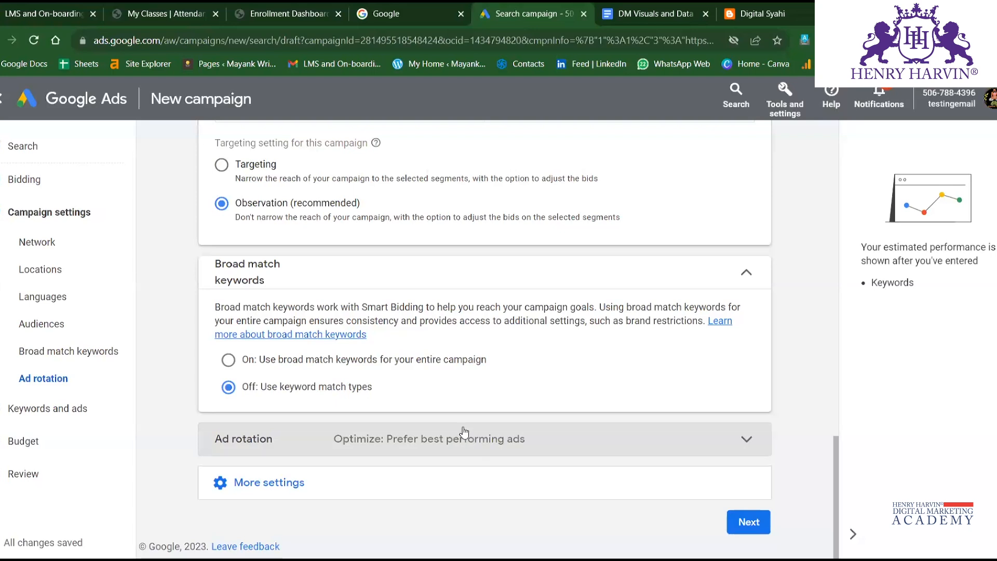
Enter {lpur}?device={device} as the tracking template in the campaign URL options.
{"action": "left_click", "coordinate": [329, 482]}
{"action": "scroll", "coordinate": [338, 414], "scroll_direction": "down", "scroll_amount": 3}
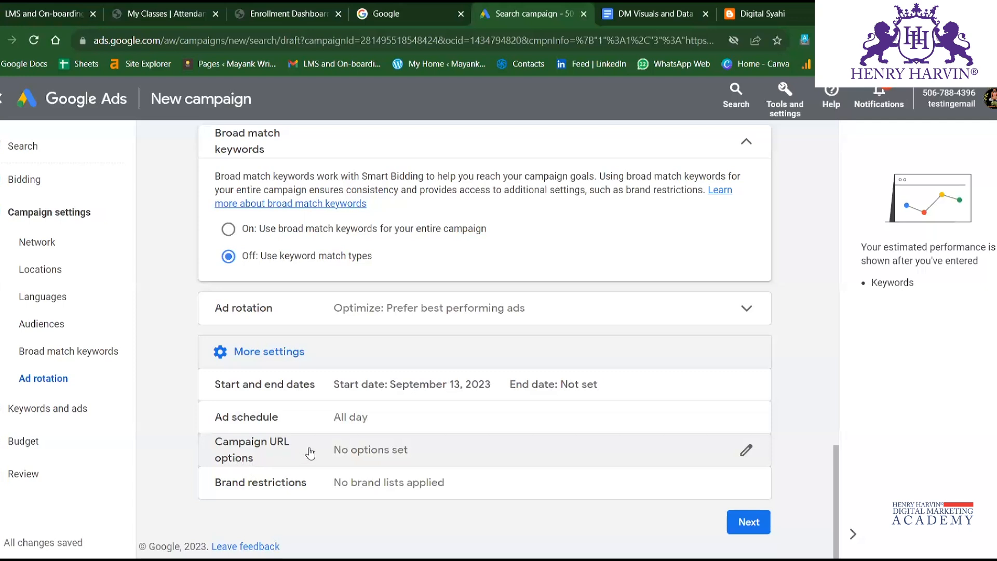
{"action": "left_click", "coordinate": [432, 459]}
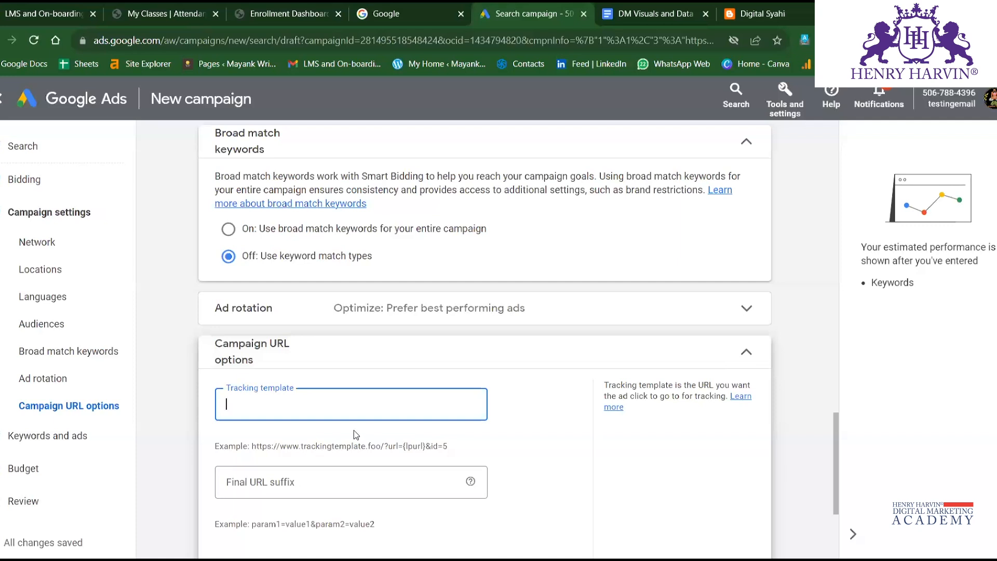
{"action": "type", "text": "{"}
{"action": "type", "text": "lpur"}
{"action": "type", "text": "l}"}
{"action": "type", "text": "?"}
{"action": "type", "text": "device"}
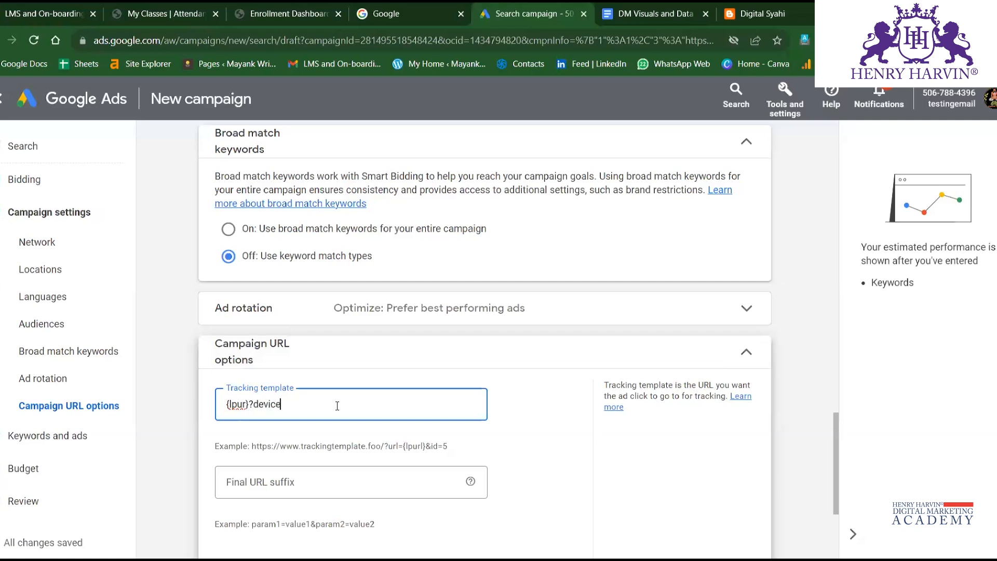
{"action": "type", "text": "={device"}
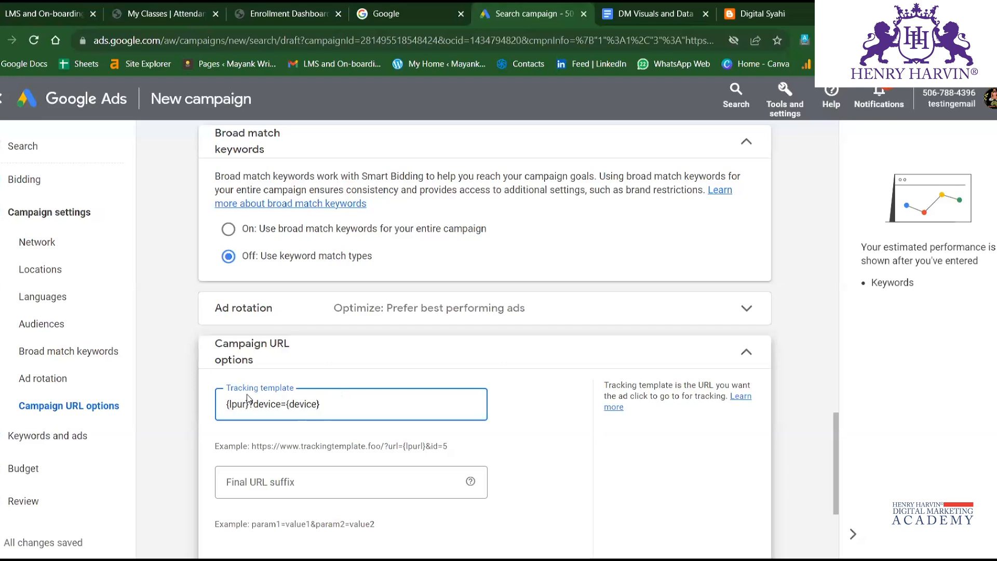
Examine the device parameter parts of the tracking template and the URL suffix and custom parameter fields below it.
{"action": "left_click_drag", "start_coordinate": [233, 405], "coordinate": [291, 405]}
{"action": "left_click", "coordinate": [332, 408]}
{"action": "scroll", "coordinate": [321, 383], "scroll_direction": "down", "scroll_amount": 3}
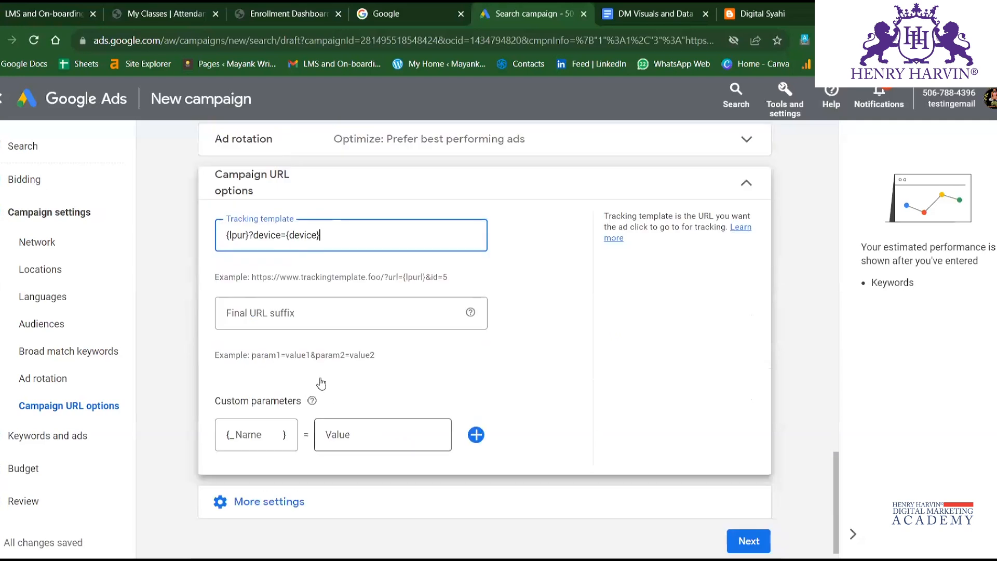
{"action": "scroll", "coordinate": [321, 383], "scroll_direction": "up", "scroll_amount": 2}
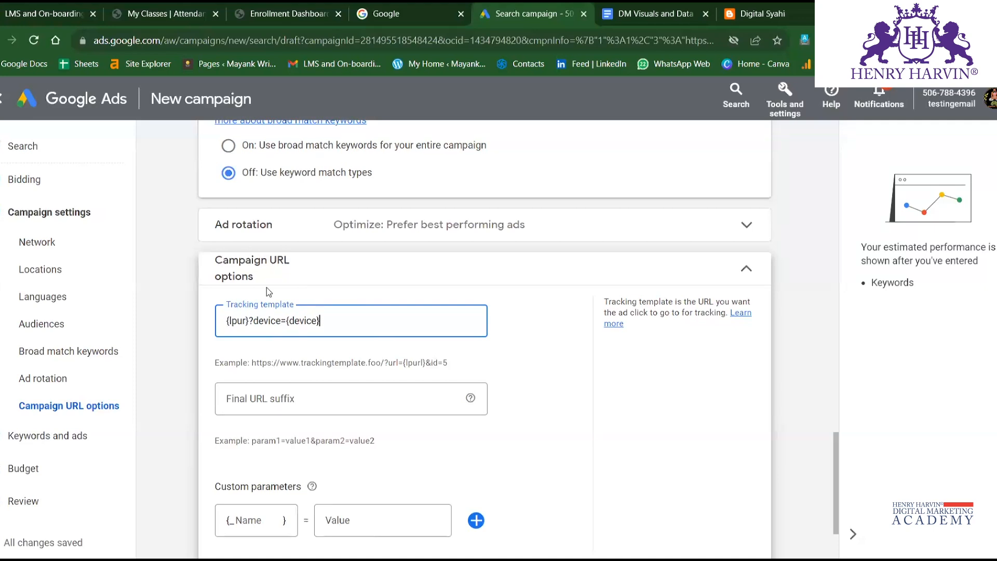
{"action": "double_click", "coordinate": [260, 322]}
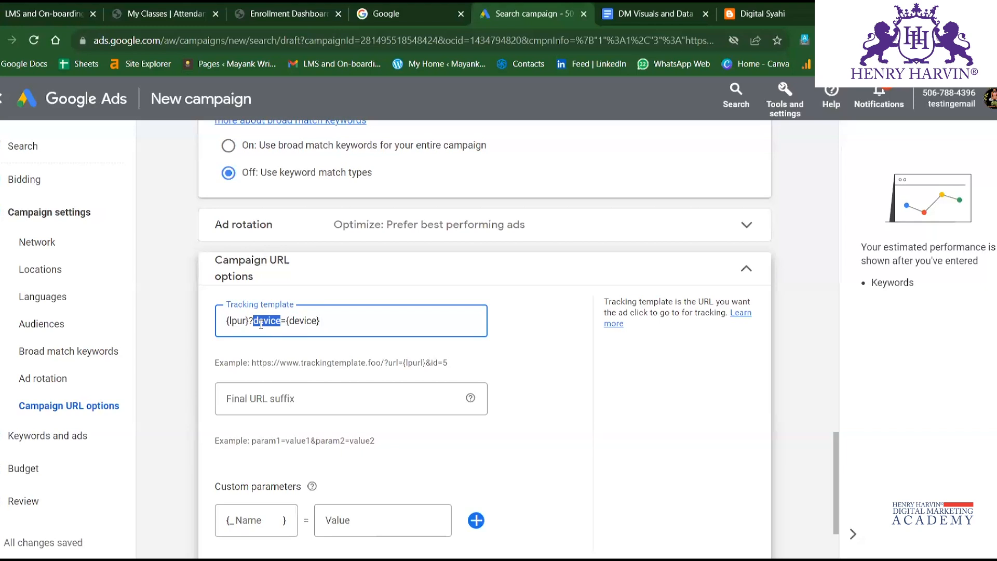
{"action": "double_click", "coordinate": [301, 322]}
{"action": "left_click_drag", "start_coordinate": [321, 321], "coordinate": [295, 319]}
{"action": "left_click", "coordinate": [283, 320]}
{"action": "double_click", "coordinate": [255, 320]}
{"action": "triple_click", "coordinate": [256, 321]}
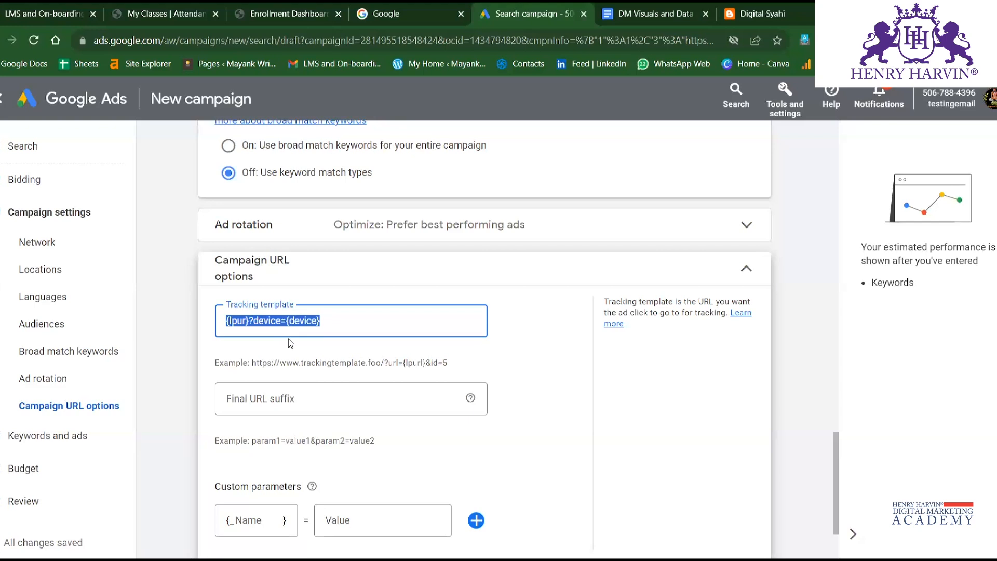
Clear the tracking template, recheck the campaign URL options and collapse them.
{"action": "left_click", "coordinate": [334, 323]}
{"action": "key", "text": "ctrl+a"}
{"action": "key", "text": "BackSpace"}
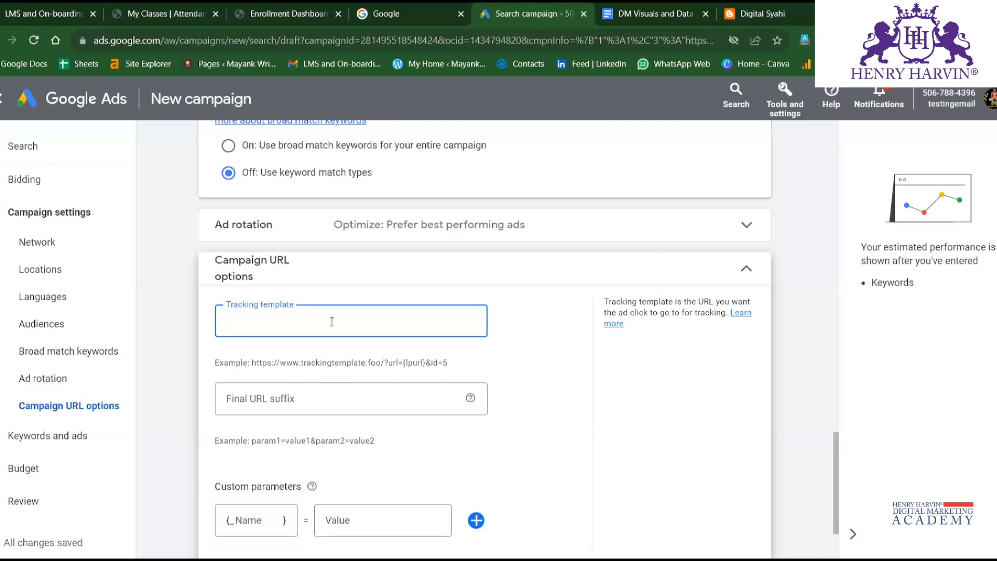
{"action": "left_click", "coordinate": [741, 271]}
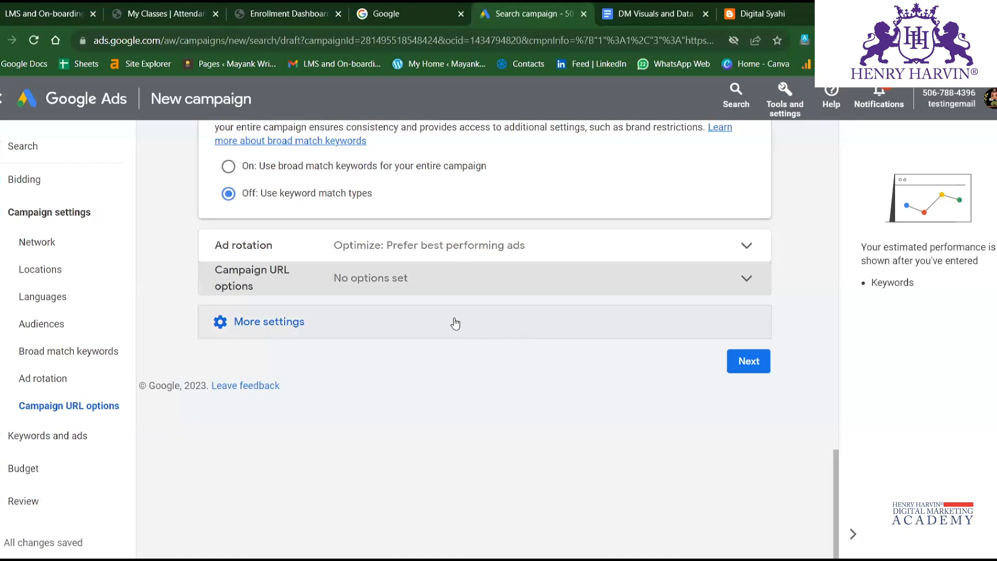
{"action": "left_click", "coordinate": [426, 289]}
{"action": "left_click", "coordinate": [332, 315]}
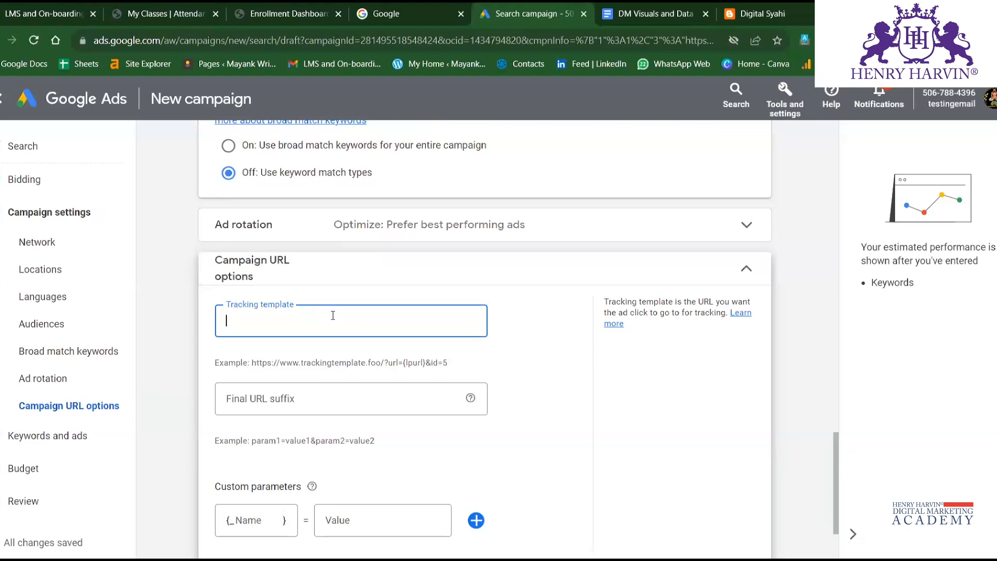
{"action": "left_click", "coordinate": [740, 274]}
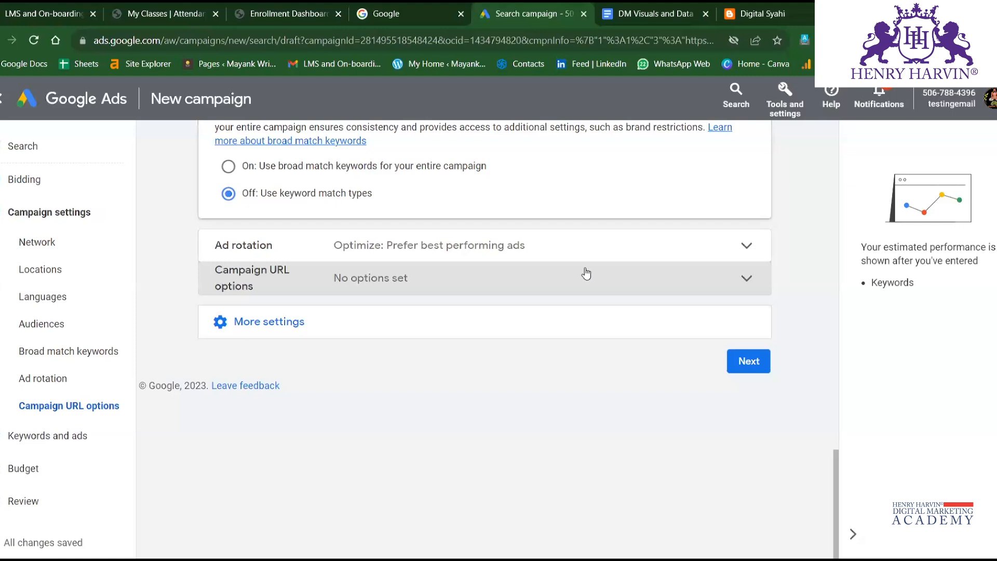
Reveal the remaining additional settings and examine the brand restrictions section.
{"action": "left_click", "coordinate": [366, 330]}
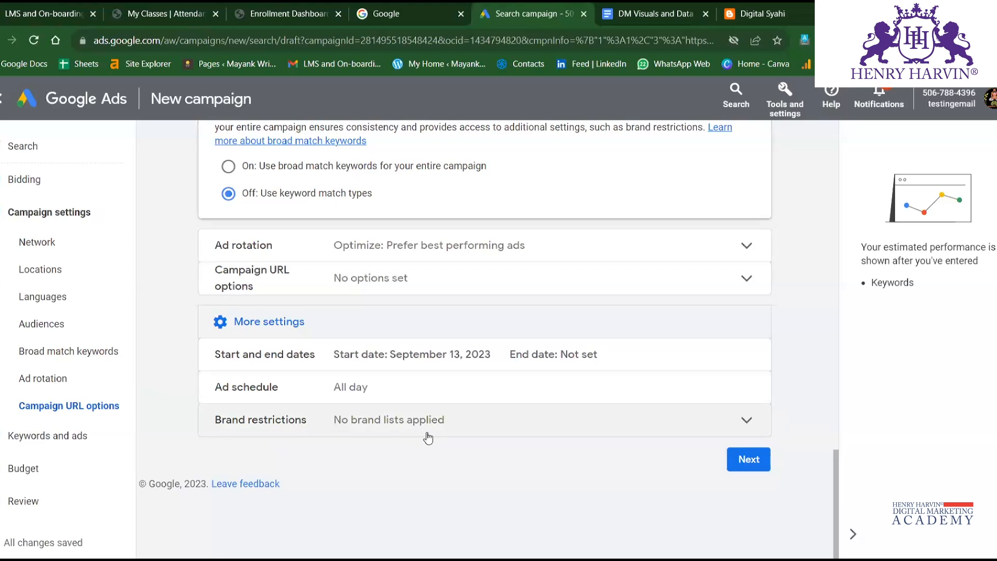
{"action": "left_click", "coordinate": [578, 419]}
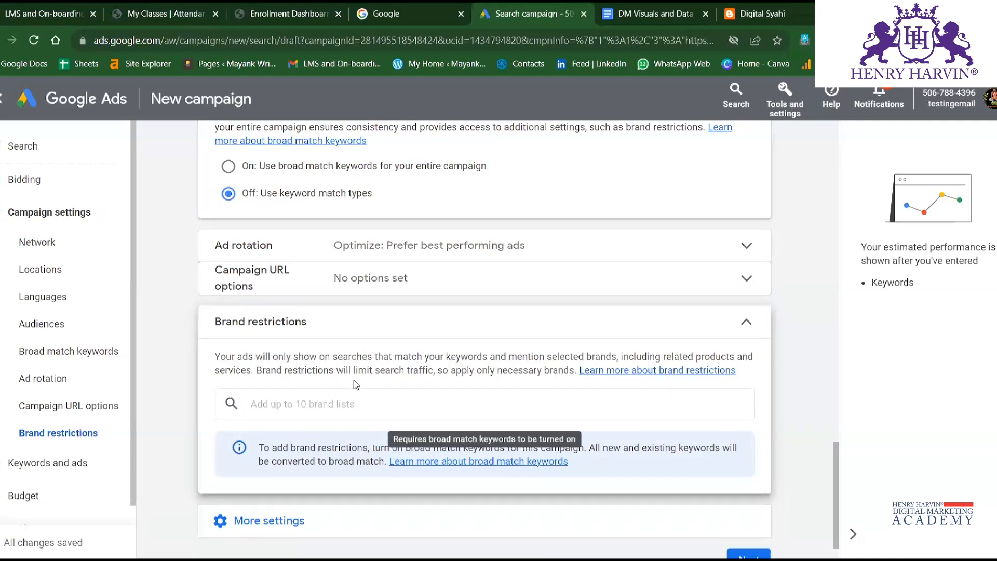
{"action": "left_click", "coordinate": [748, 323]}
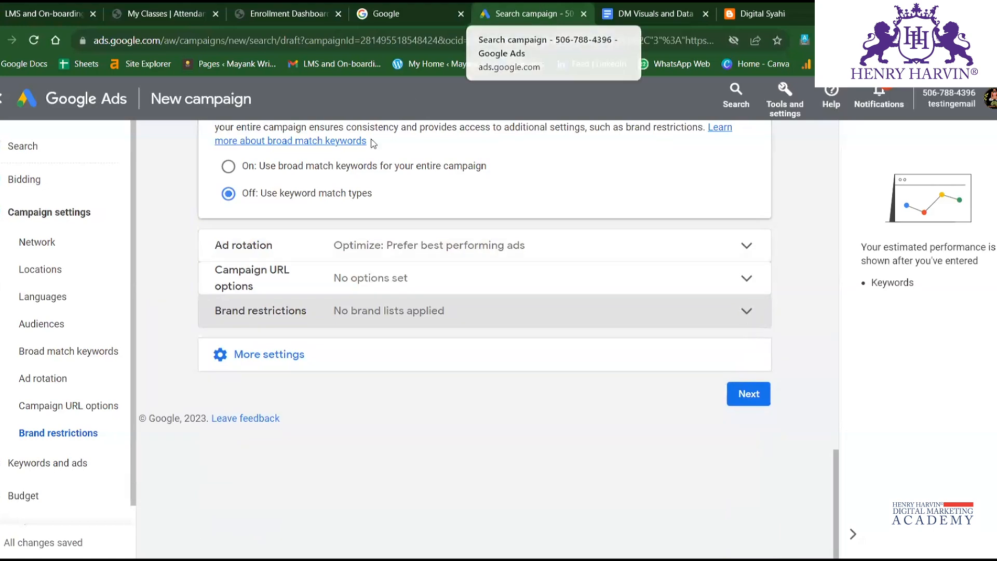
Continue to the Keywords and ads stage and review Ad group 1's keyword suggestion sources and keyword list.
{"action": "left_click", "coordinate": [750, 395]}
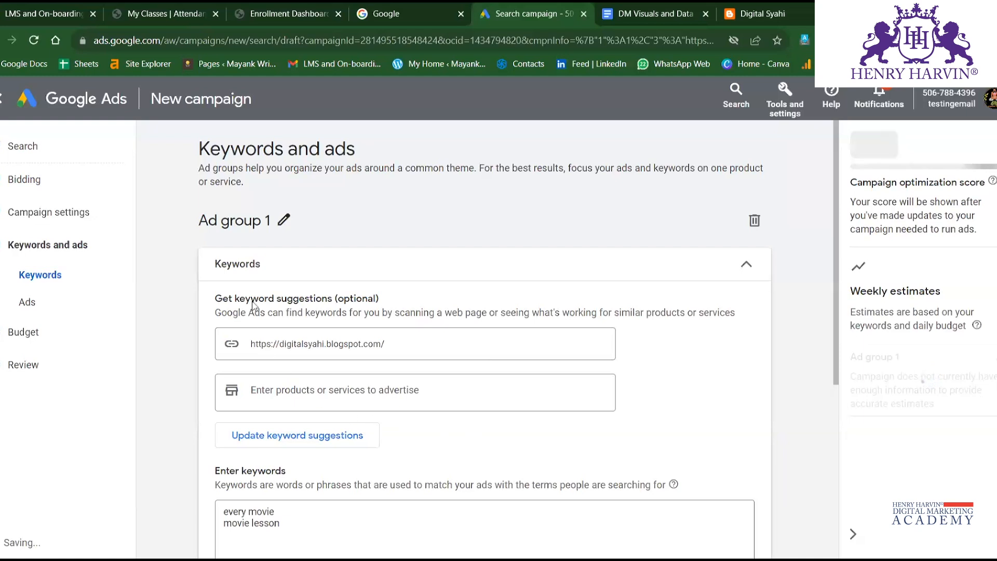
{"action": "scroll", "coordinate": [343, 313], "scroll_direction": "down", "scroll_amount": 2}
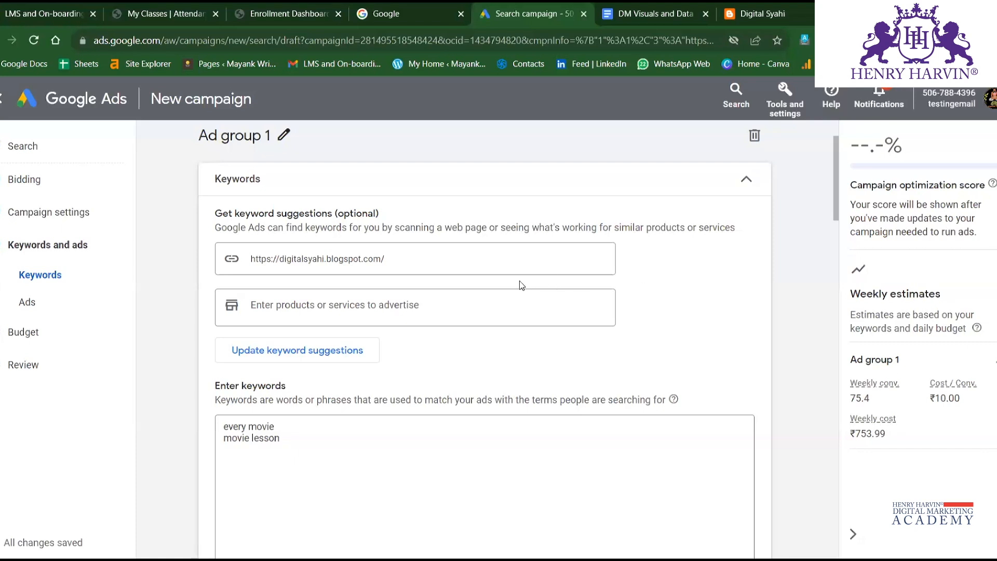
{"action": "left_click", "coordinate": [342, 306]}
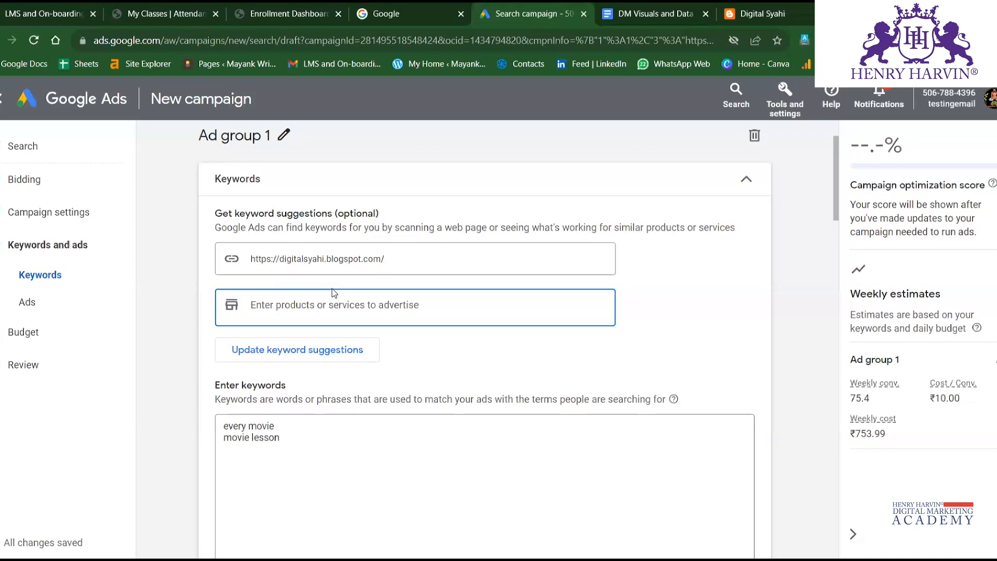
{"action": "scroll", "coordinate": [323, 281], "scroll_direction": "down", "scroll_amount": 3}
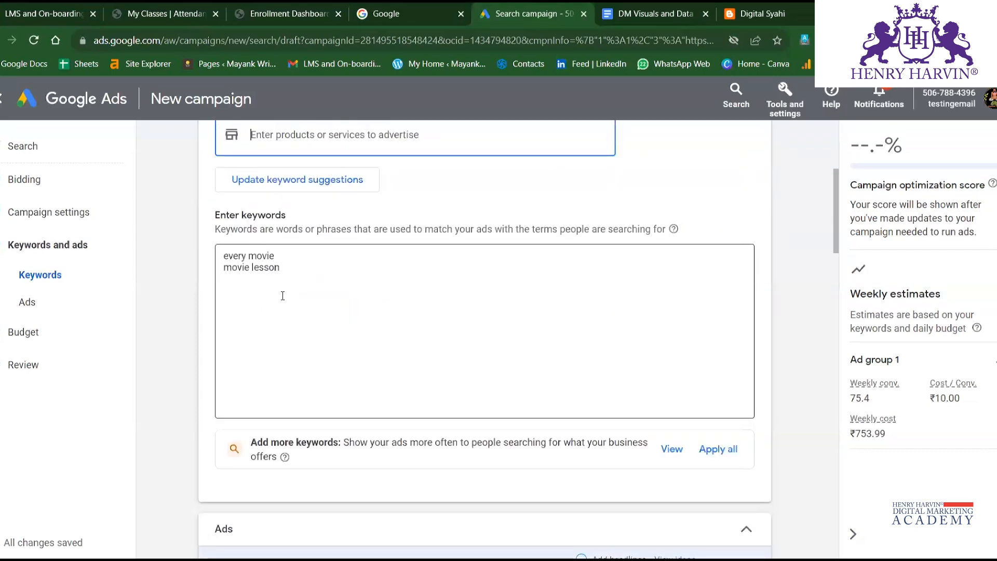
{"action": "scroll", "coordinate": [283, 295], "scroll_direction": "up", "scroll_amount": 2}
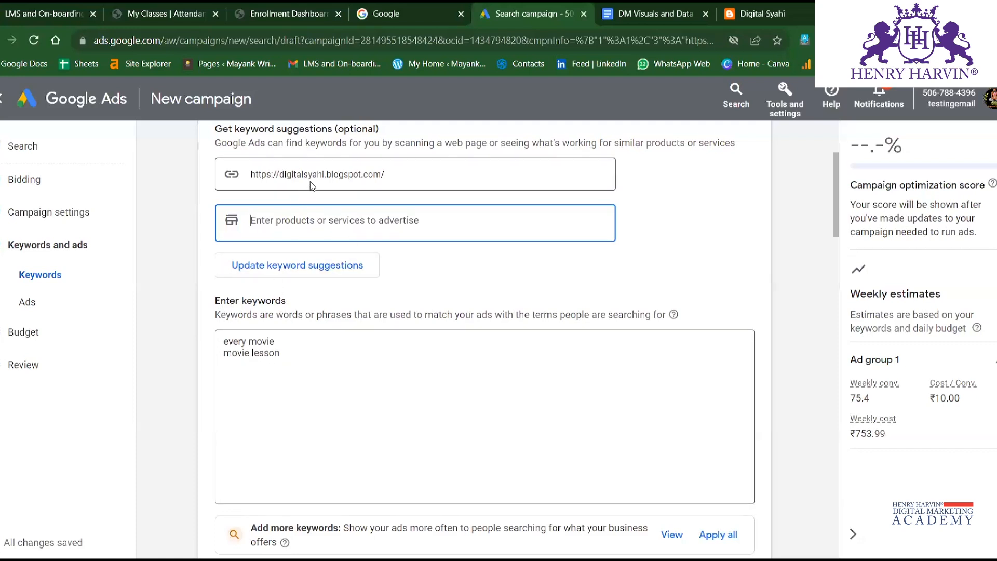
Switch to the Digital Syahi blog in the other browser tab and look over its posts.
{"action": "left_click", "coordinate": [751, 13]}
{"action": "scroll", "coordinate": [376, 300], "scroll_direction": "down", "scroll_amount": 4}
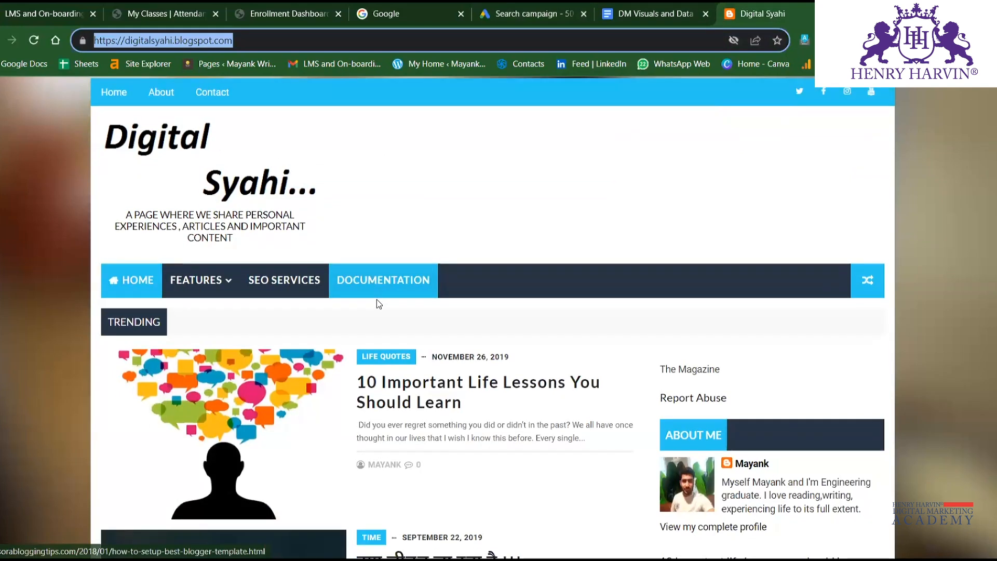
{"action": "scroll", "coordinate": [463, 341], "scroll_direction": "down", "scroll_amount": 4}
{"action": "scroll", "coordinate": [463, 312], "scroll_direction": "up", "scroll_amount": 6}
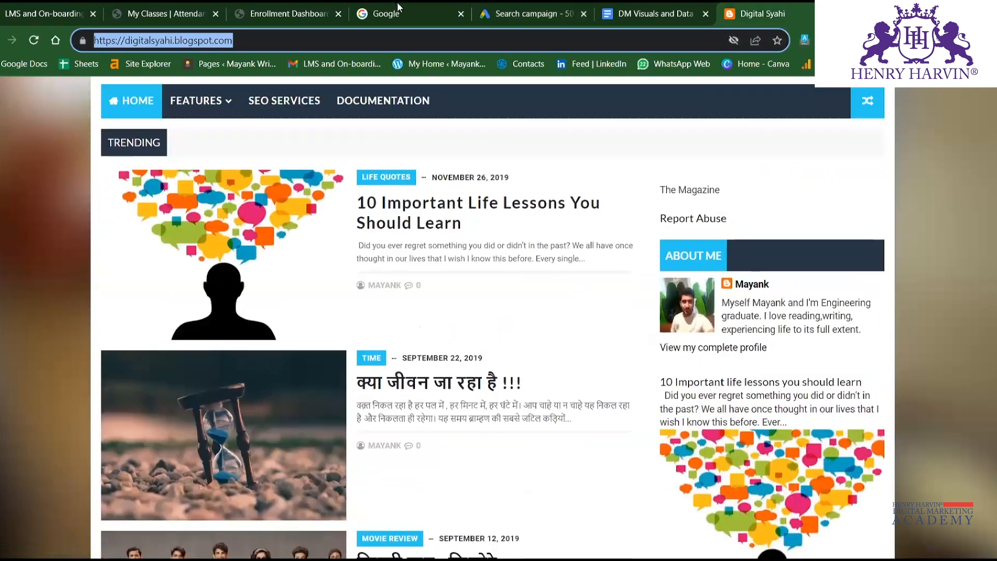
Return to the Google Ads campaign draft and clear all existing keywords from Ad group 1's keyword list.
{"action": "left_click", "coordinate": [432, 7]}
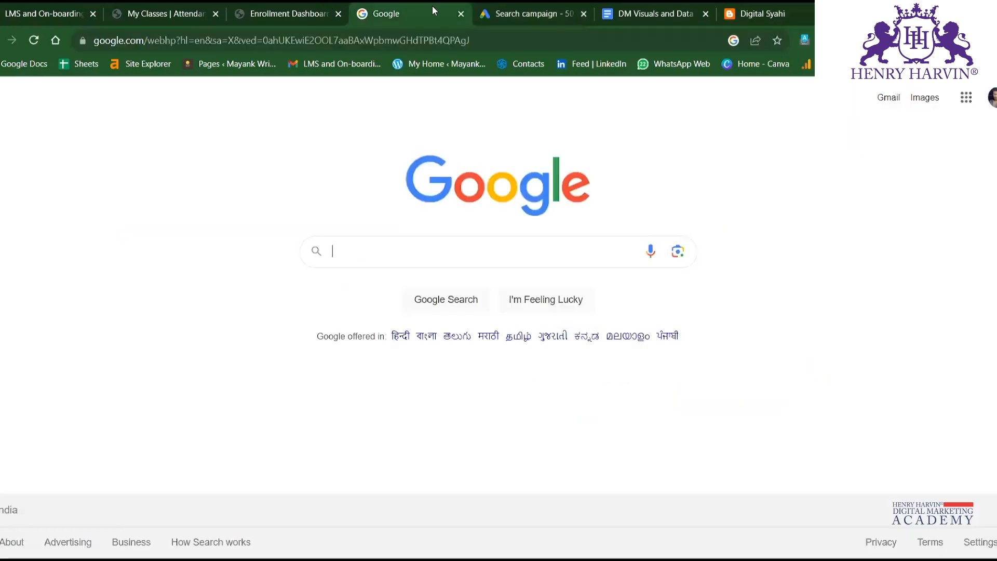
{"action": "left_click", "coordinate": [497, 7]}
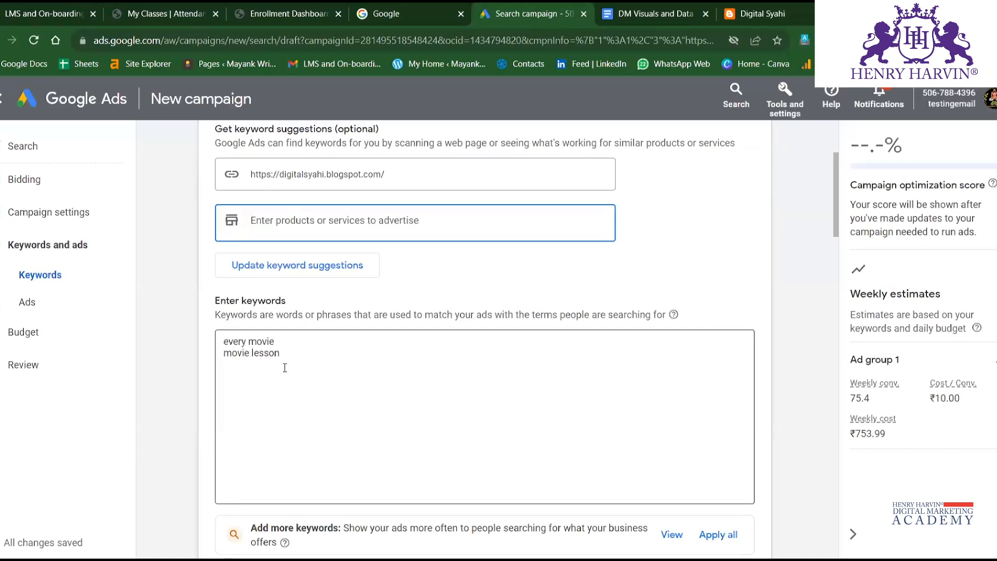
{"action": "left_click", "coordinate": [293, 351]}
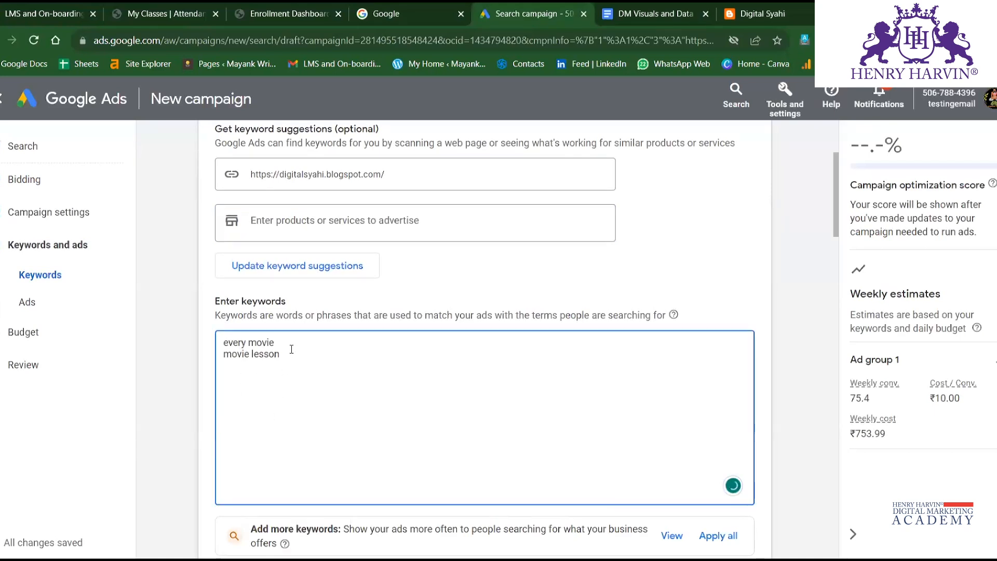
{"action": "scroll", "coordinate": [291, 352], "scroll_direction": "down", "scroll_amount": 3}
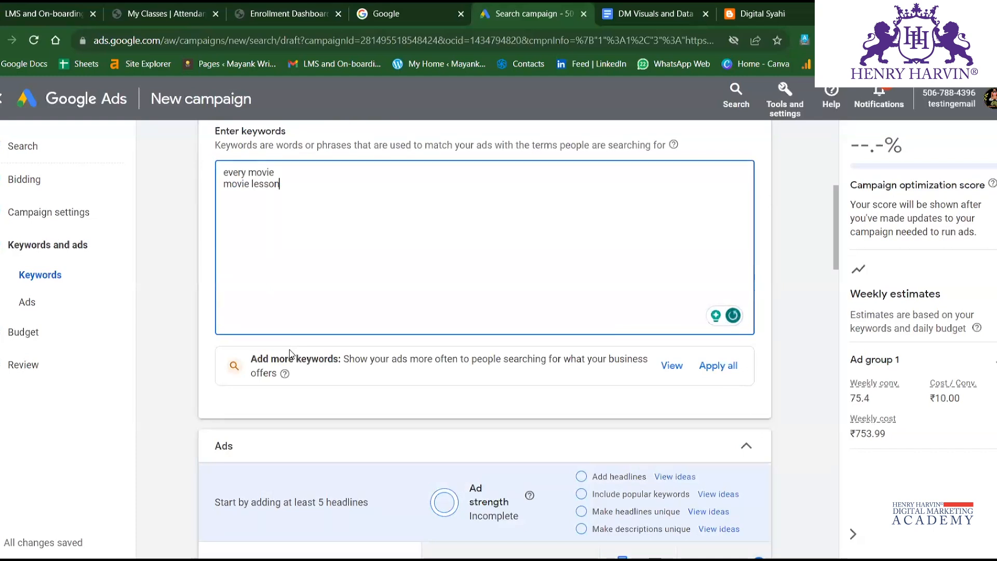
{"action": "scroll", "coordinate": [213, 291], "scroll_direction": "up", "scroll_amount": 5}
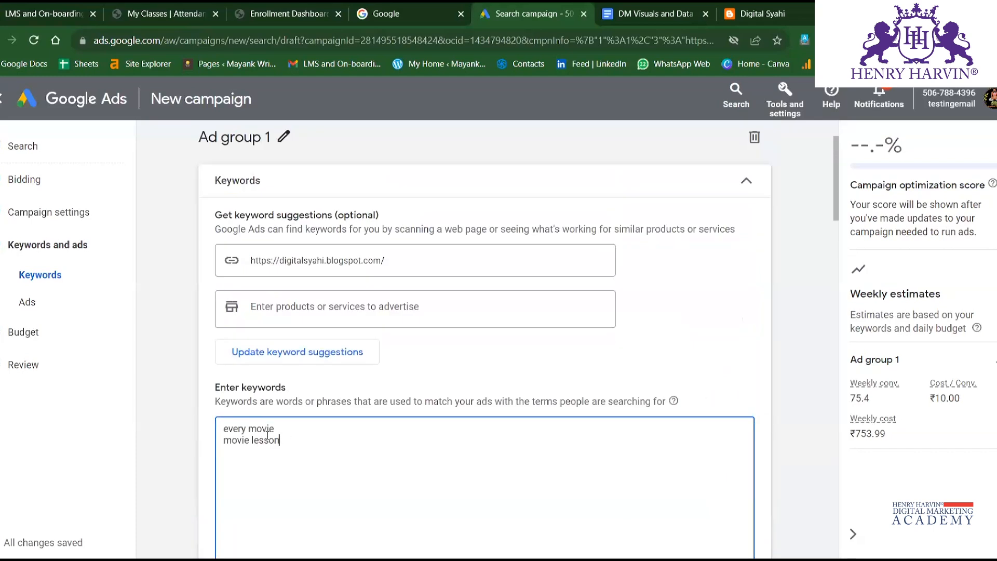
{"action": "left_click_drag", "start_coordinate": [276, 447], "coordinate": [183, 422]}
{"action": "key", "text": "BackSpace"}
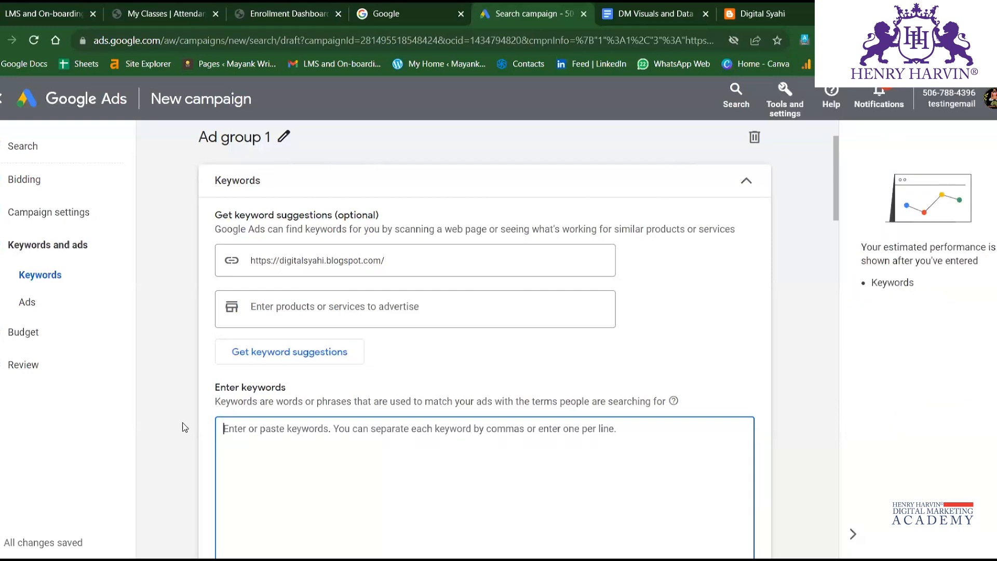
Enter the keywords running gears, running shoes and men sports wear on separate lines.
{"action": "type", "text": "runn"}
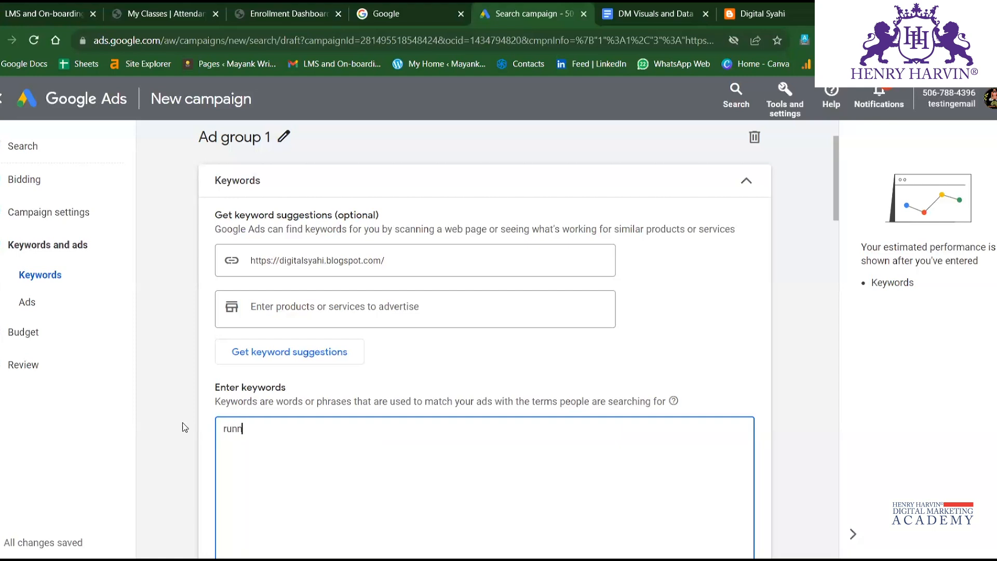
{"action": "type", "text": "ing gears "}
{"action": "type", "text": "running"}
{"action": "type", "text": " shoes"}
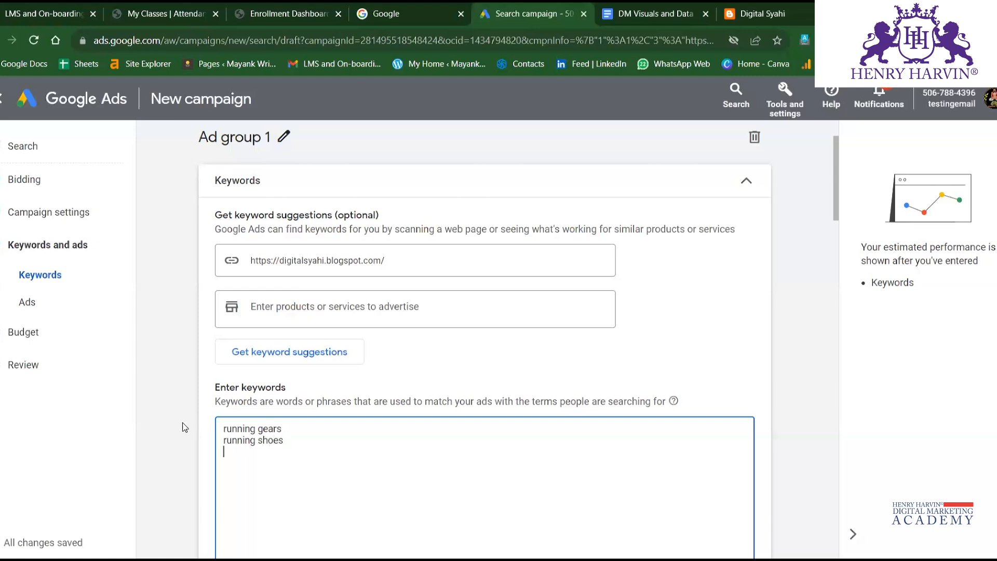
{"action": "key", "text": "Return"}
{"action": "type", "text": "mens sports wear"}
{"action": "left_click", "coordinate": [247, 456]}
{"action": "key", "text": "BackSpace"}
{"action": "left_click", "coordinate": [321, 450]}
Add the keywords Gym wear and women wear on new lines at the end of the keyword list.
{"action": "key", "text": "Return"}
{"action": "type", "text": "Gym wea"}
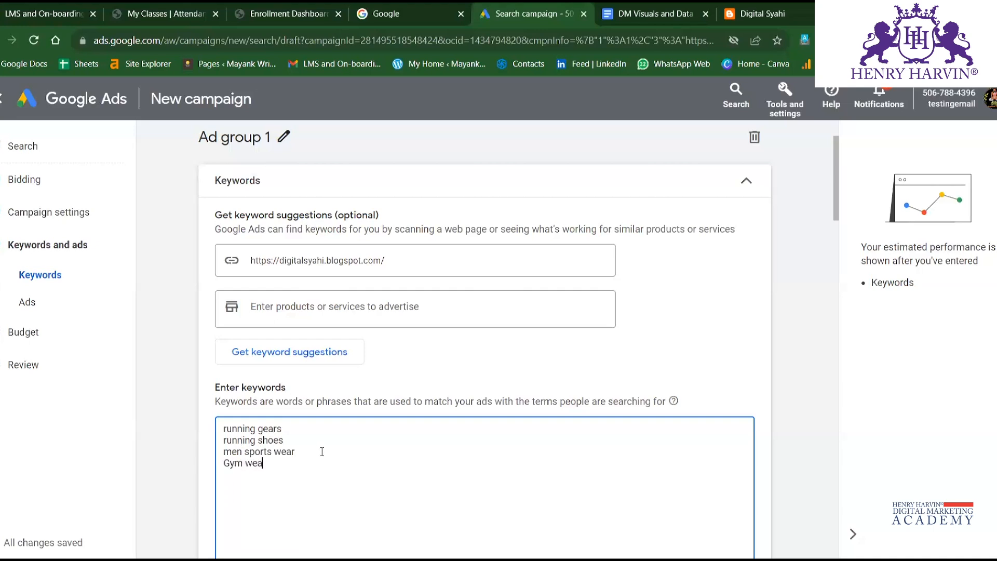
{"action": "type", "text": "r woemn"}
{"action": "key", "text": "BackSpace"}
{"action": "key", "text": "BackSpace"}
{"action": "type", "text": "men"}
{"action": "key", "text": "BackSpace"}
{"action": "type", "text": "wear"}
{"action": "left_click", "coordinate": [387, 465]}
Remove the running shoes keyword and accept the spelling correction sportswear in the men's keyword.
{"action": "triple_click", "coordinate": [242, 442]}
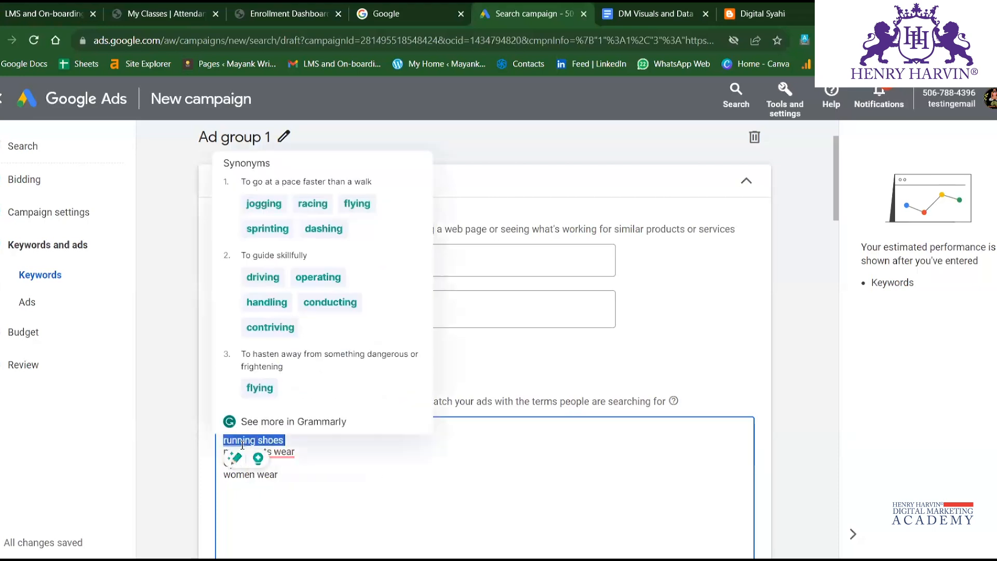
{"action": "key", "text": "BackSpace"}
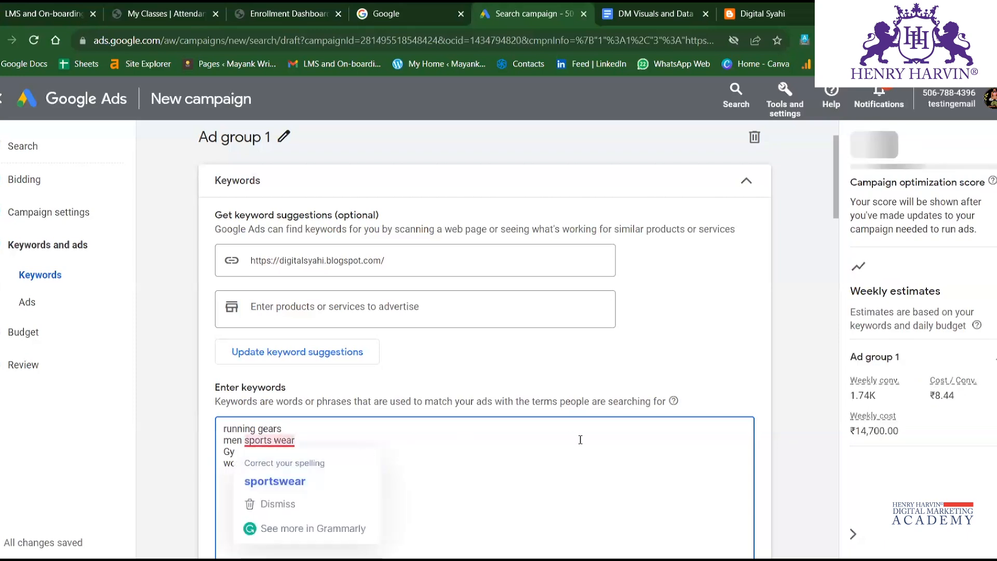
{"action": "left_click", "coordinate": [281, 480]}
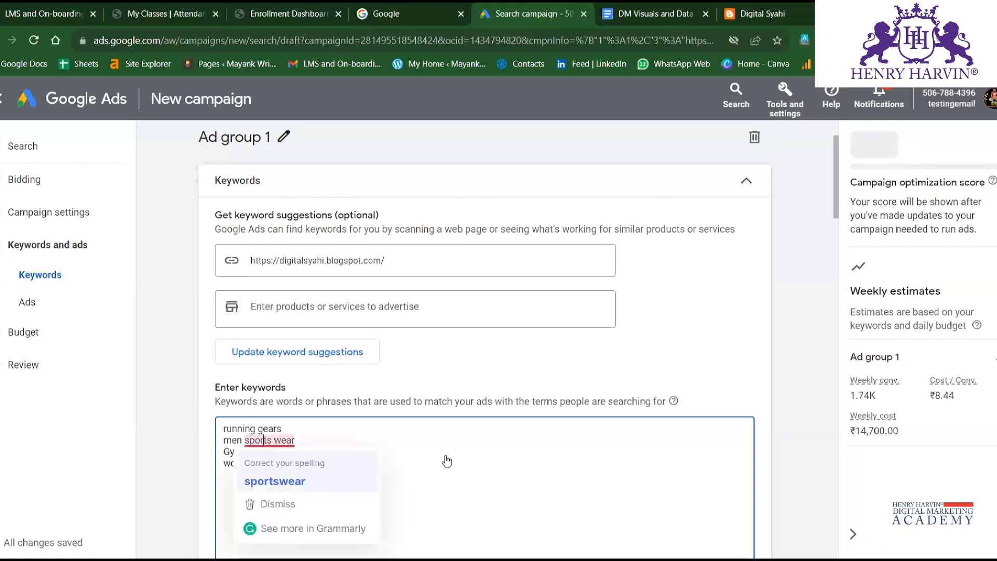
Examine the Ads section, including the ad preview, the final URL and the display path fields.
{"action": "scroll", "coordinate": [451, 457], "scroll_direction": "down", "scroll_amount": 2}
{"action": "scroll", "coordinate": [450, 457], "scroll_direction": "down", "scroll_amount": 3}
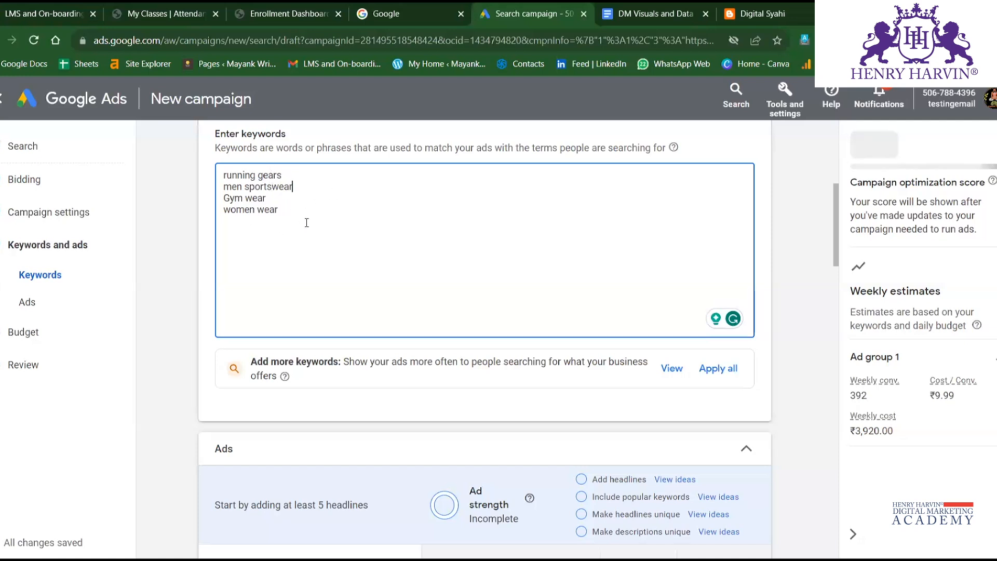
{"action": "scroll", "coordinate": [390, 325], "scroll_direction": "down", "scroll_amount": 3}
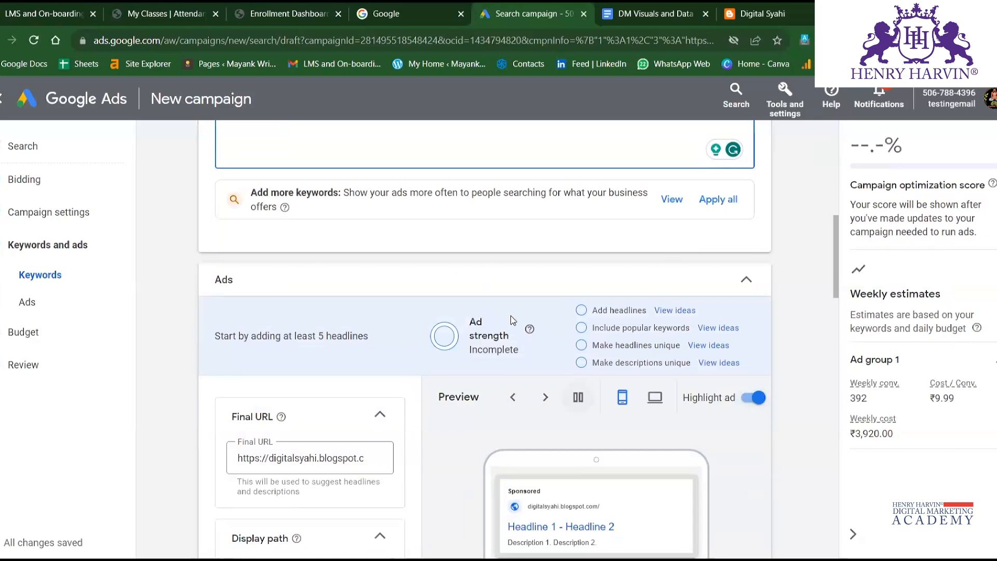
{"action": "scroll", "coordinate": [427, 318], "scroll_direction": "down", "scroll_amount": 2}
{"action": "scroll", "coordinate": [364, 364], "scroll_direction": "down", "scroll_amount": 3}
{"action": "scroll", "coordinate": [260, 210], "scroll_direction": "up", "scroll_amount": 2}
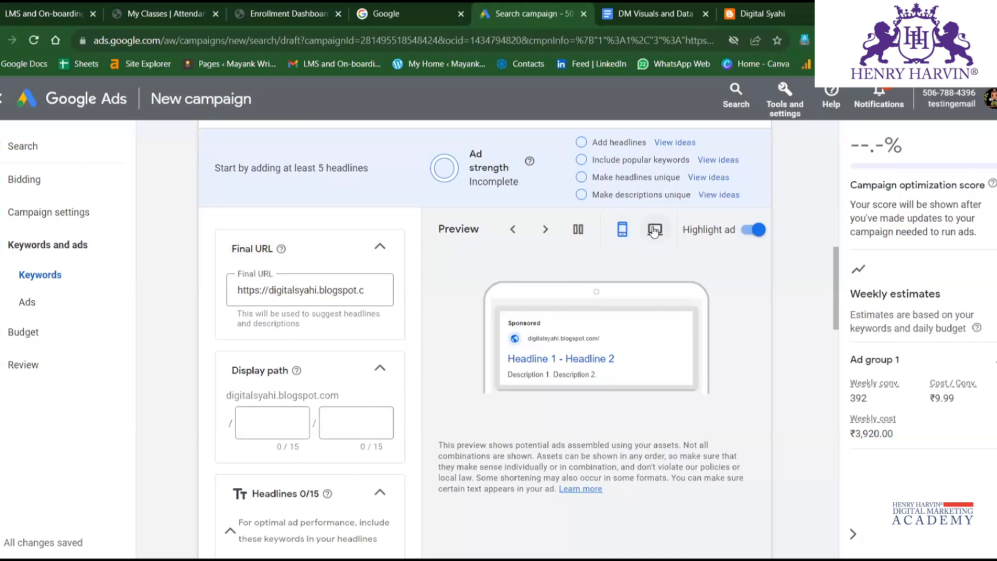
{"action": "left_click", "coordinate": [292, 290]}
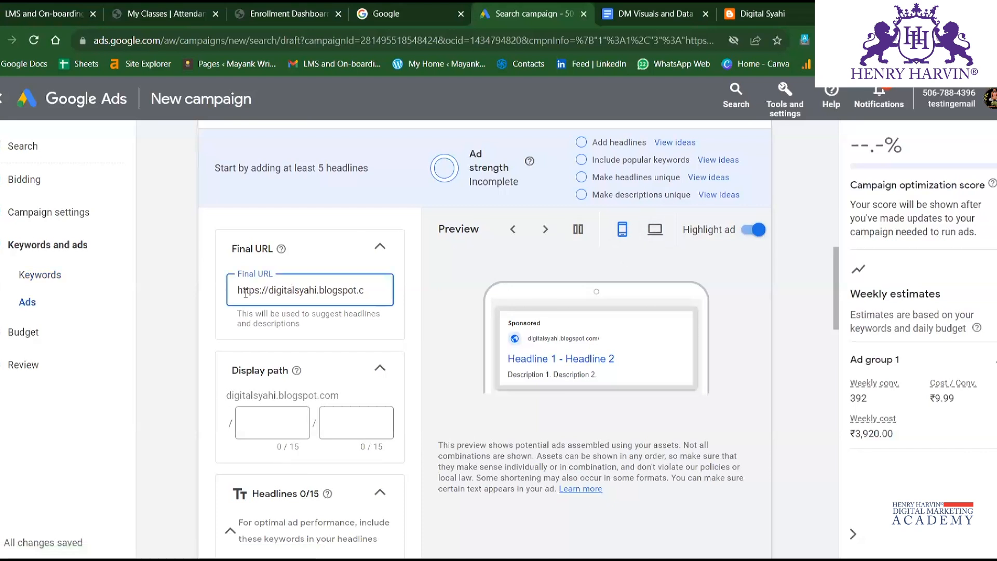
{"action": "left_click", "coordinate": [267, 408]}
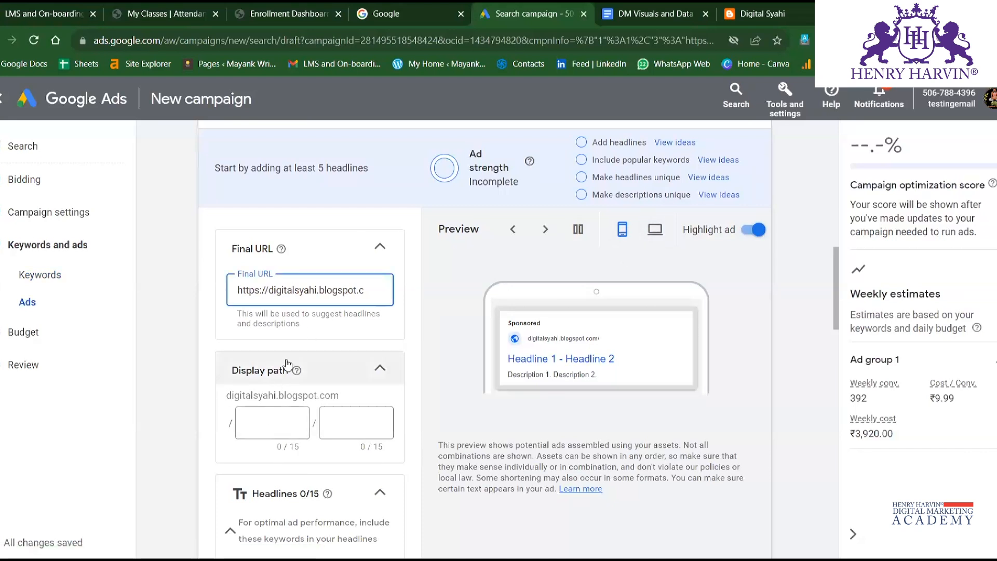
{"action": "scroll", "coordinate": [254, 374], "scroll_direction": "down", "scroll_amount": 2}
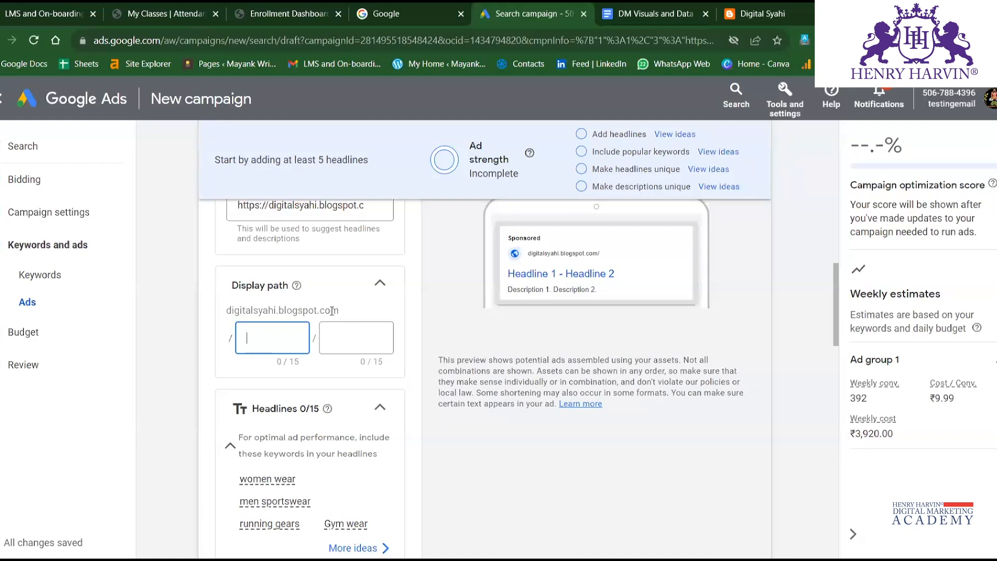
Rename Ad group 1 as TEST ad grp1.
{"action": "scroll", "coordinate": [332, 311], "scroll_direction": "up", "scroll_amount": 10}
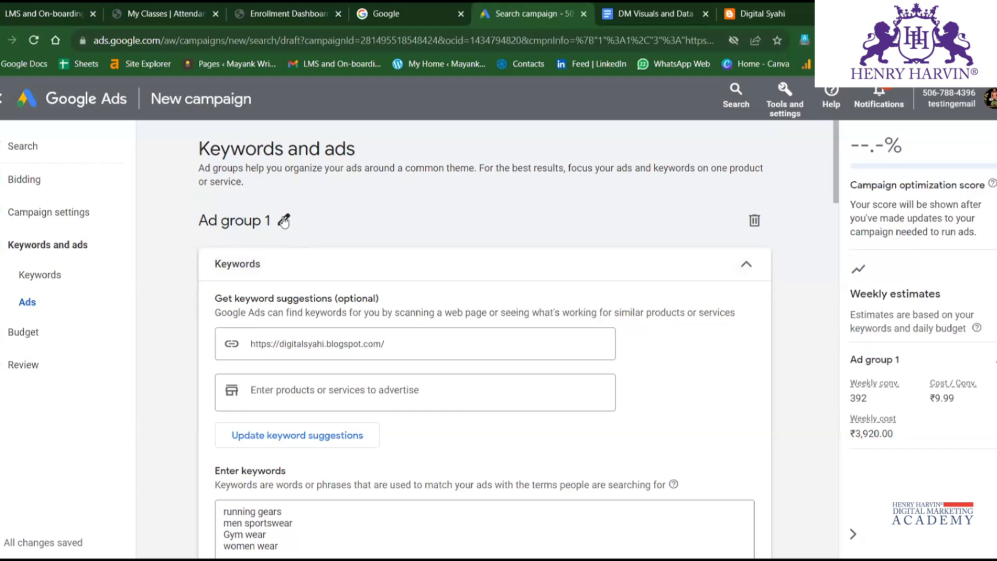
{"action": "left_click", "coordinate": [283, 221]}
{"action": "triple_click", "coordinate": [265, 222]}
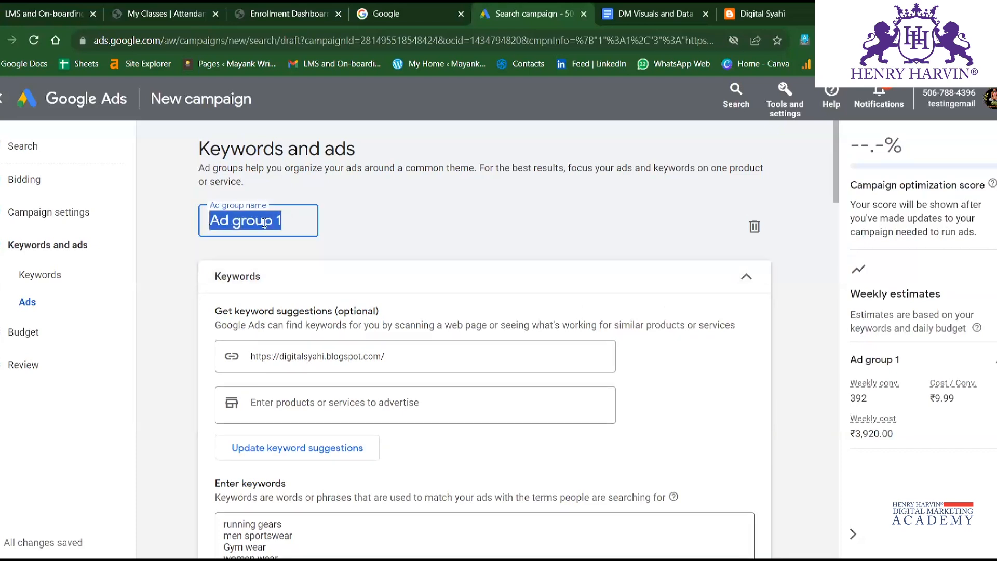
{"action": "type", "text": "TEST"}
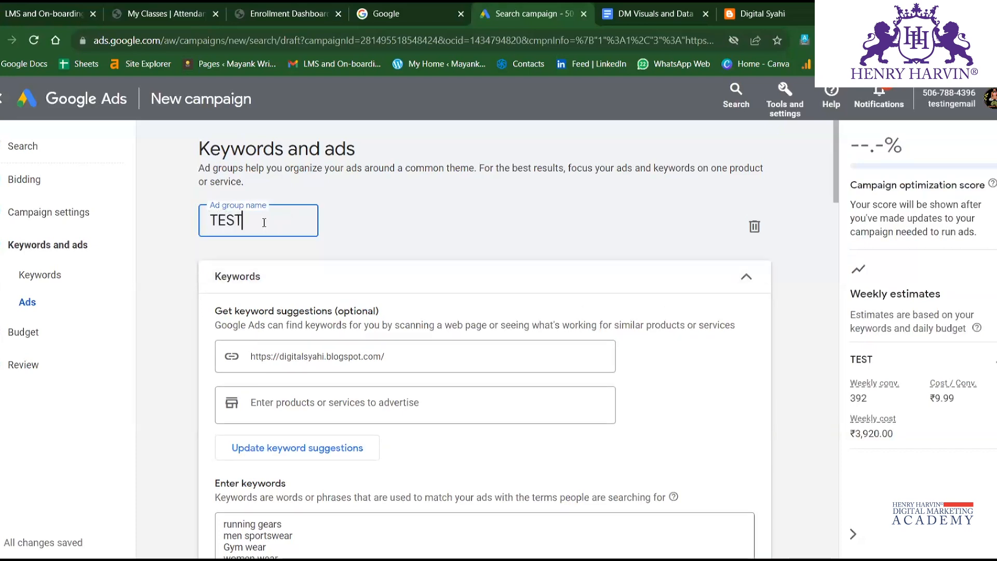
{"action": "type", "text": " adGR"}
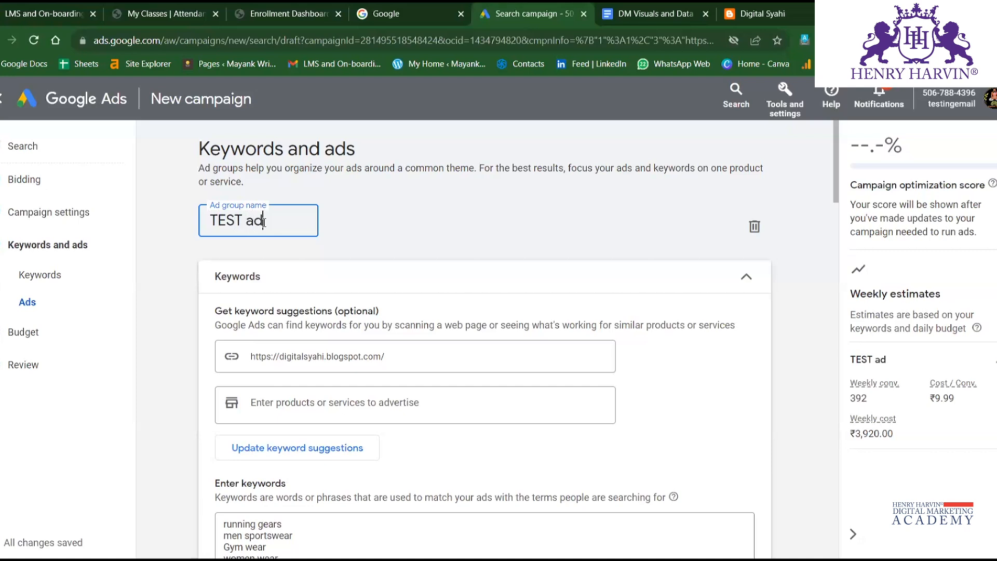
{"action": "key", "text": "BackSpace"}
{"action": "key", "text": "BackSpace"}
{"action": "key", "text": "BackSpace"}
{"action": "type", "text": "d grp1"}
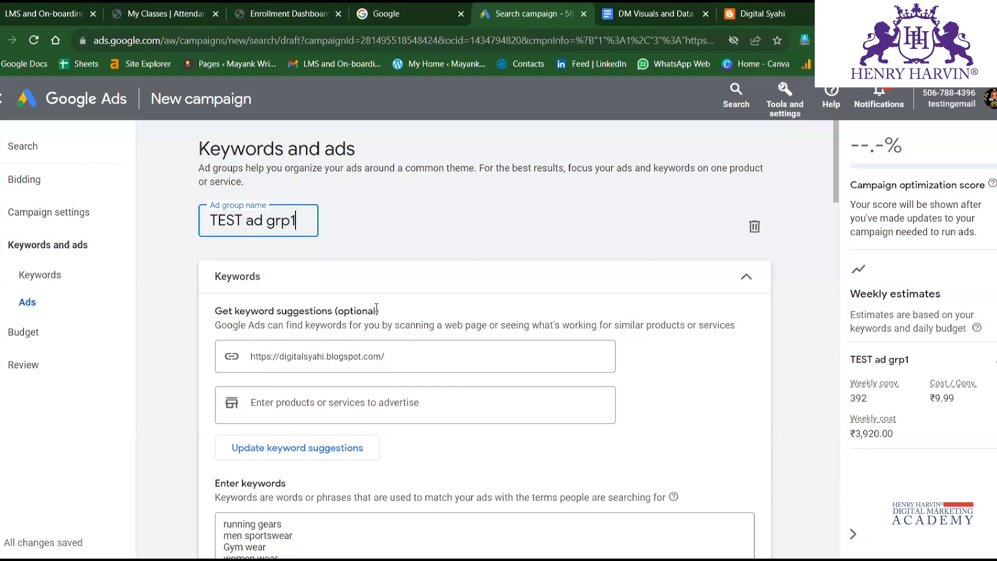
{"action": "left_click", "coordinate": [157, 211]}
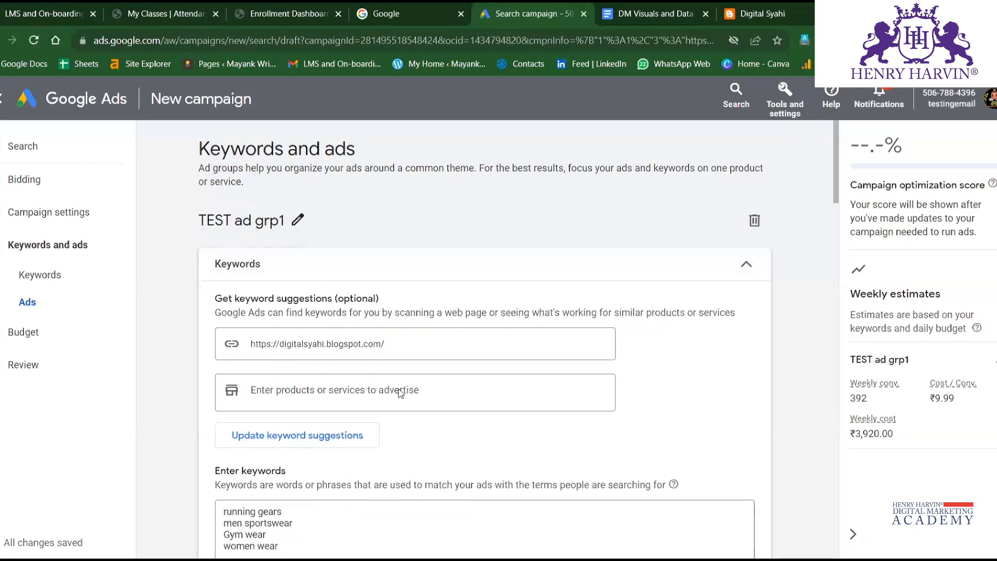
Set the ad's display path to fashion in the first part and stylewear in the second.
{"action": "scroll", "coordinate": [257, 245], "scroll_direction": "down", "scroll_amount": 6}
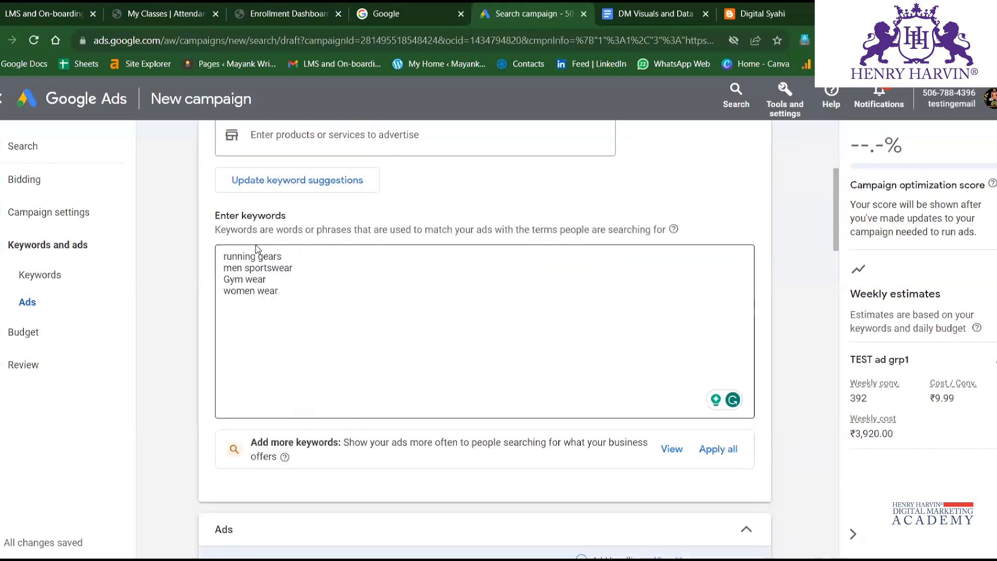
{"action": "scroll", "coordinate": [255, 244], "scroll_direction": "up", "scroll_amount": 6}
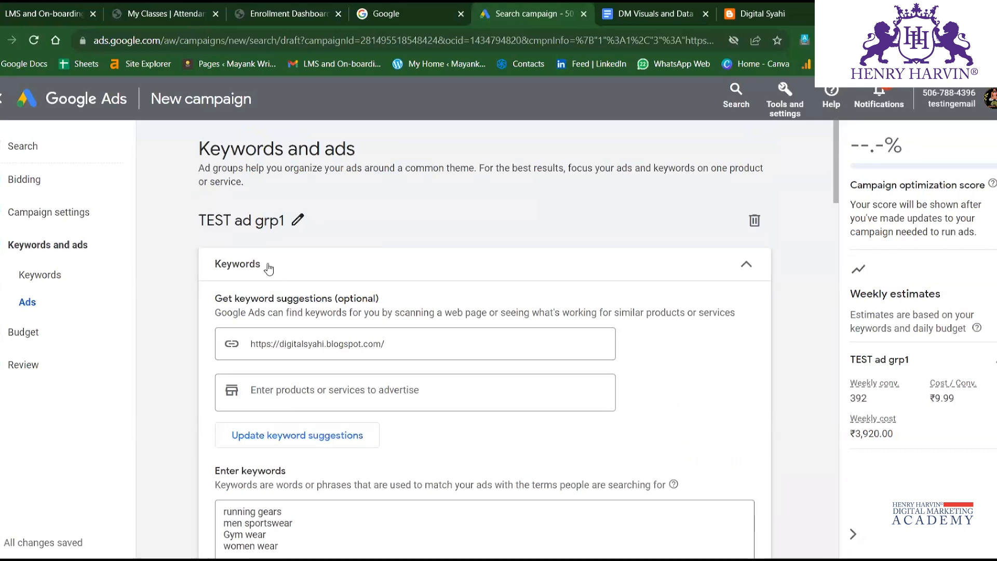
{"action": "scroll", "coordinate": [263, 268], "scroll_direction": "down", "scroll_amount": 2}
{"action": "scroll", "coordinate": [263, 265], "scroll_direction": "down", "scroll_amount": 3}
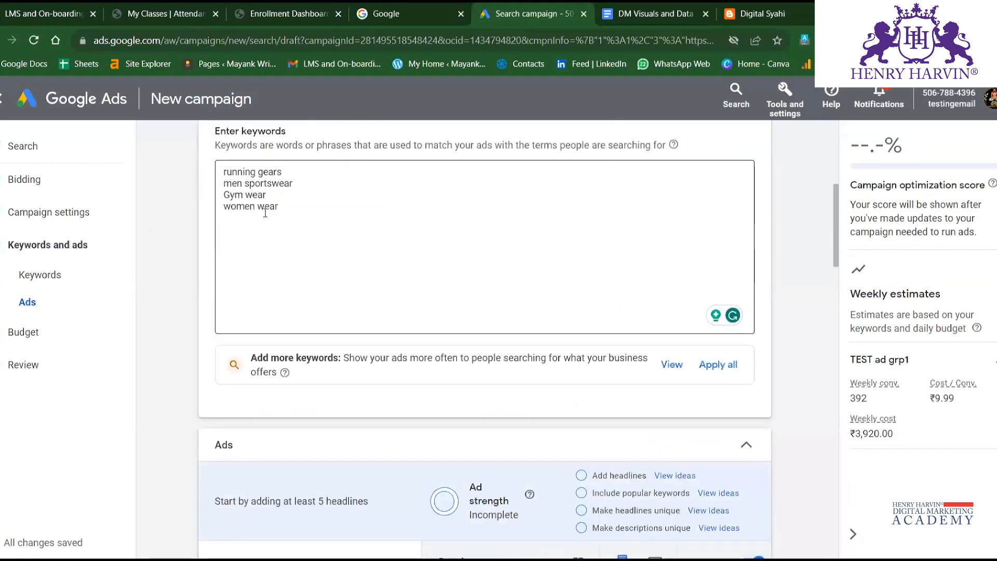
{"action": "scroll", "coordinate": [282, 303], "scroll_direction": "down", "scroll_amount": 3}
{"action": "scroll", "coordinate": [332, 349], "scroll_direction": "down", "scroll_amount": 2}
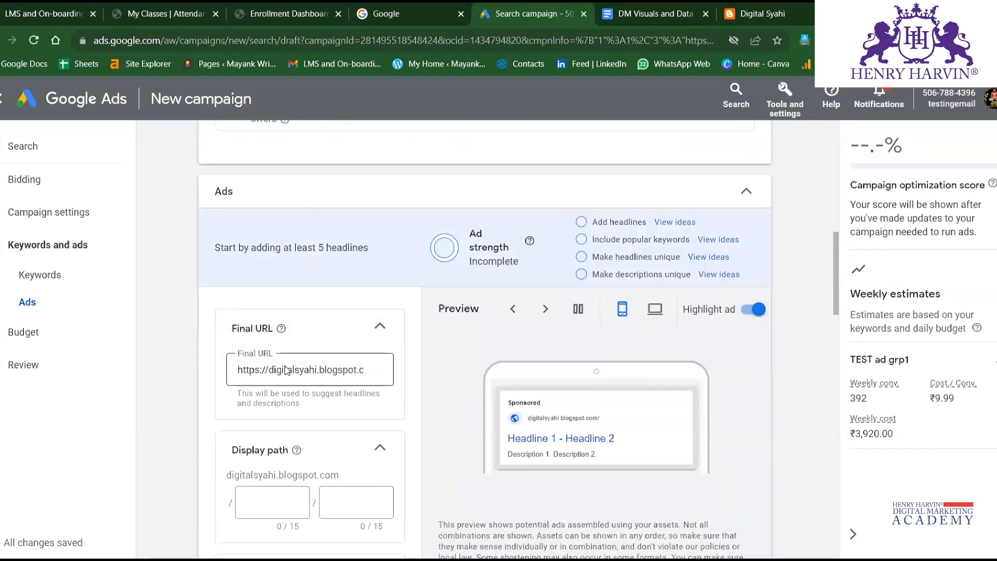
{"action": "scroll", "coordinate": [297, 349], "scroll_direction": "down", "scroll_amount": 3}
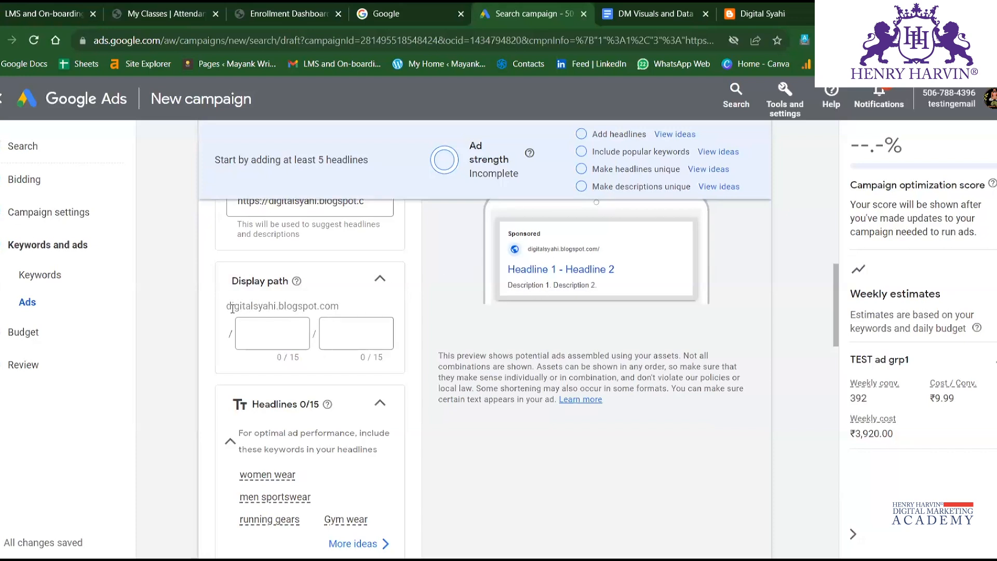
{"action": "left_click", "coordinate": [273, 334]}
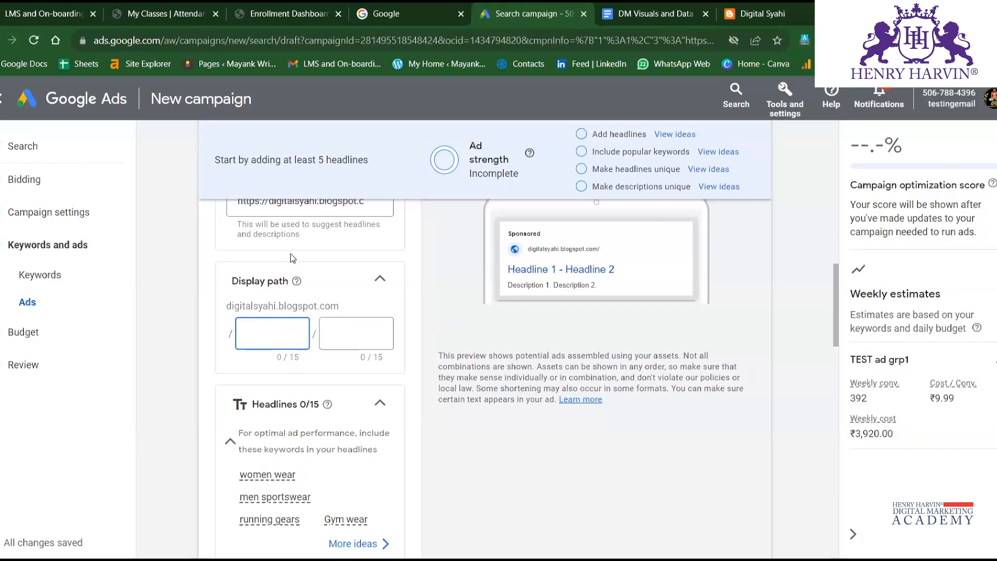
{"action": "left_click_drag", "start_coordinate": [230, 309], "coordinate": [463, 302]}
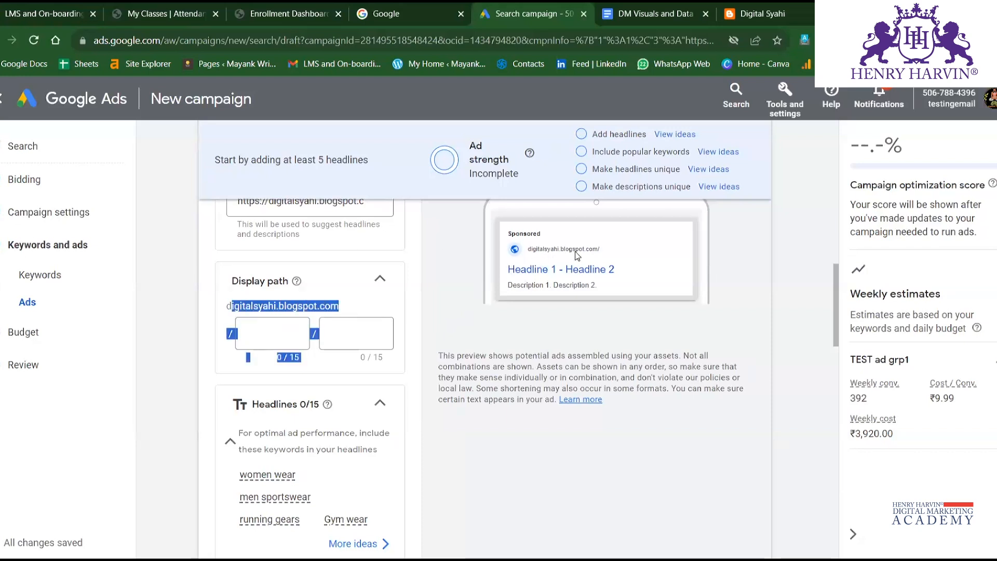
{"action": "left_click", "coordinate": [261, 331]}
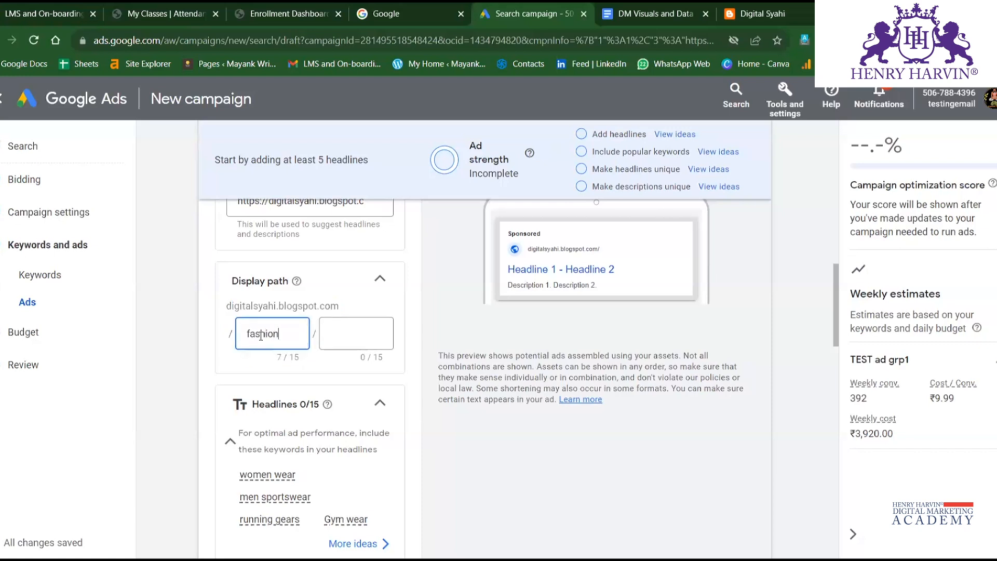
{"action": "left_click", "coordinate": [330, 332]}
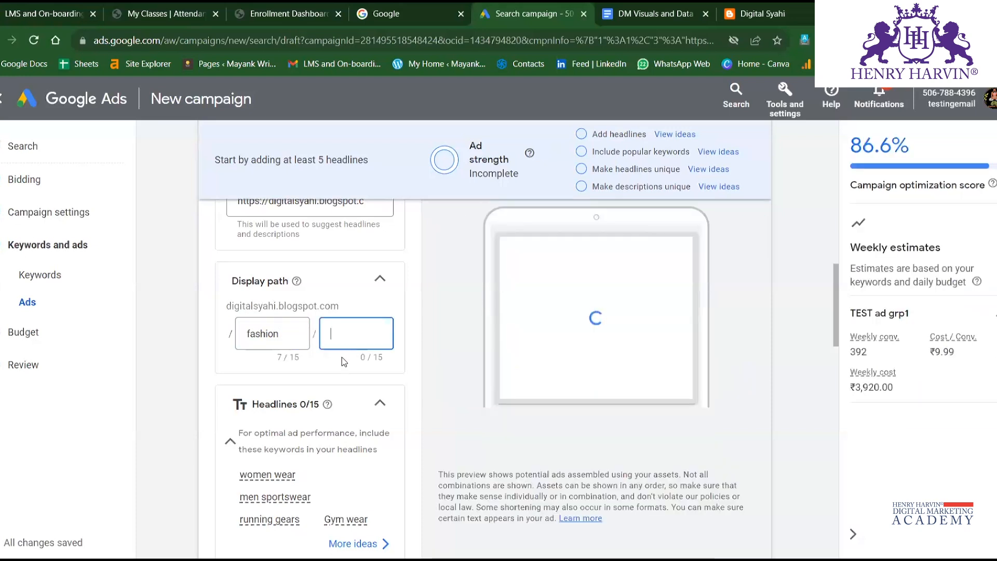
{"action": "type", "text": "stylewear"}
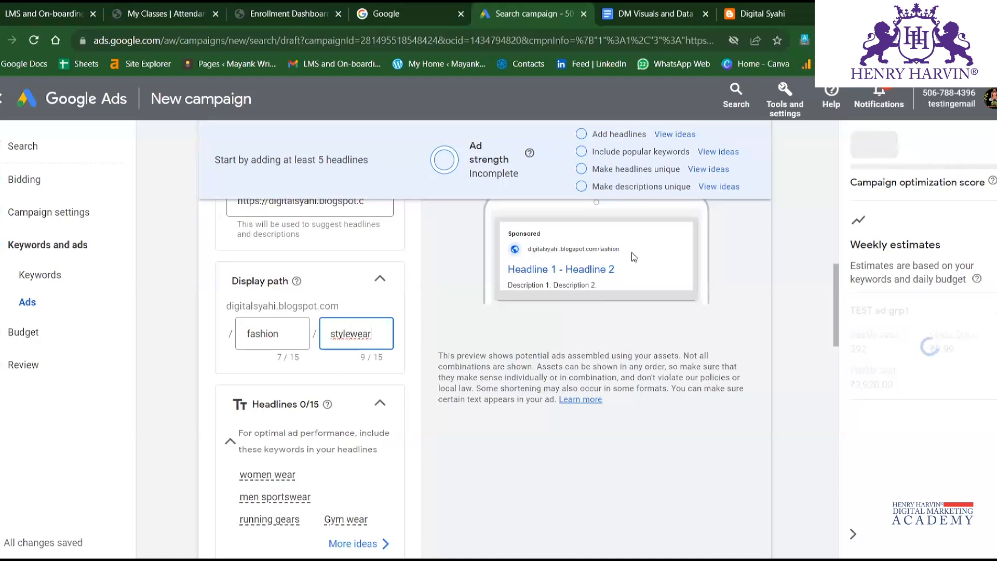
{"action": "left_click", "coordinate": [374, 306]}
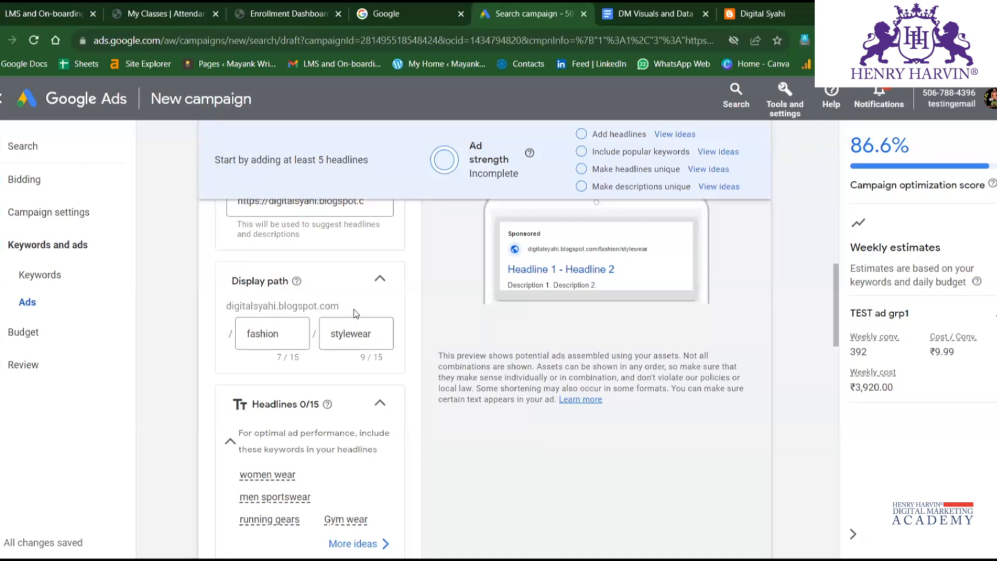
Examine the Headlines section, its suggested keywords and the required headline fields.
{"action": "scroll", "coordinate": [350, 304], "scroll_direction": "down", "scroll_amount": 3}
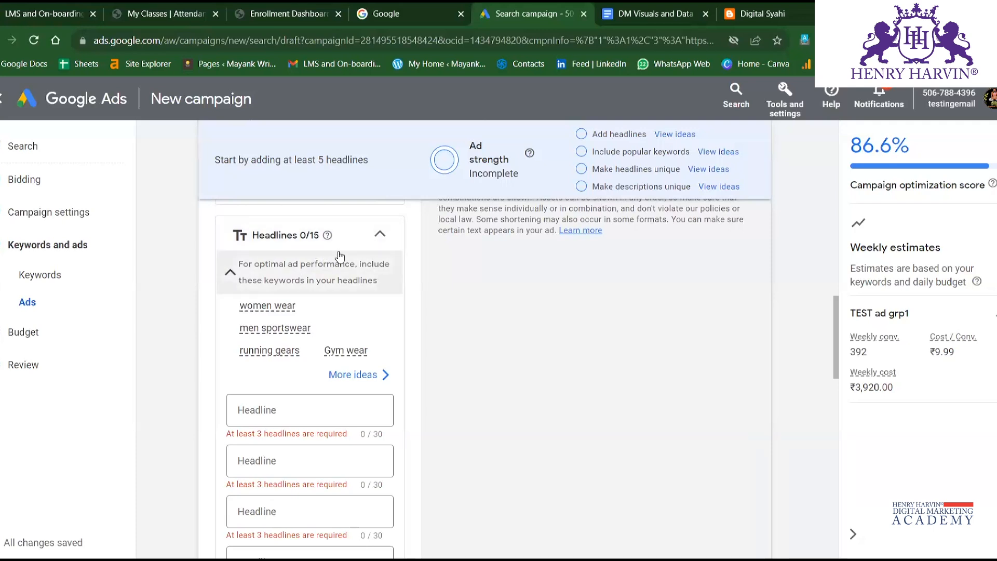
{"action": "scroll", "coordinate": [353, 319], "scroll_direction": "down", "scroll_amount": 3}
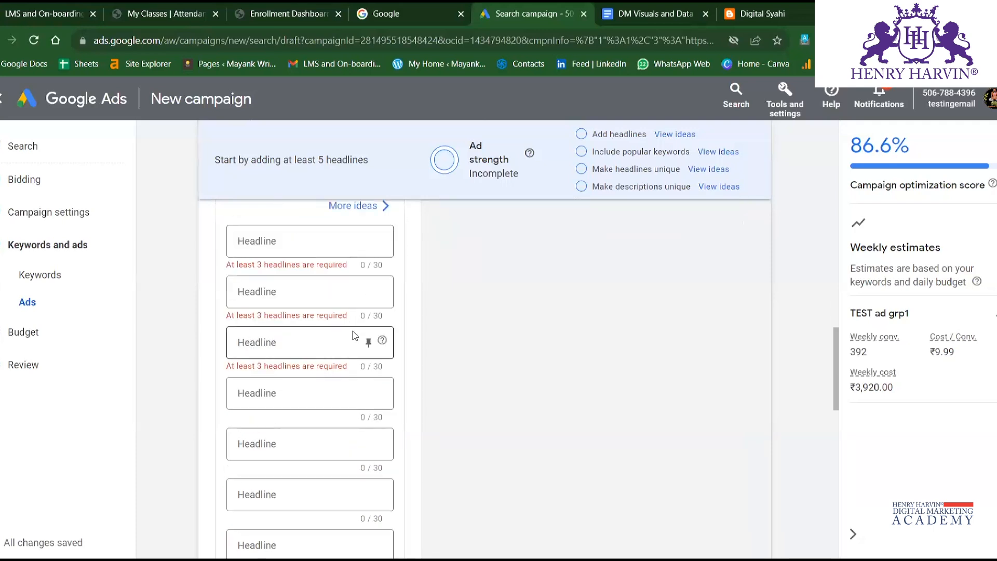
{"action": "scroll", "coordinate": [354, 331], "scroll_direction": "up", "scroll_amount": 3}
{"action": "scroll", "coordinate": [434, 445], "scroll_direction": "down", "scroll_amount": 3}
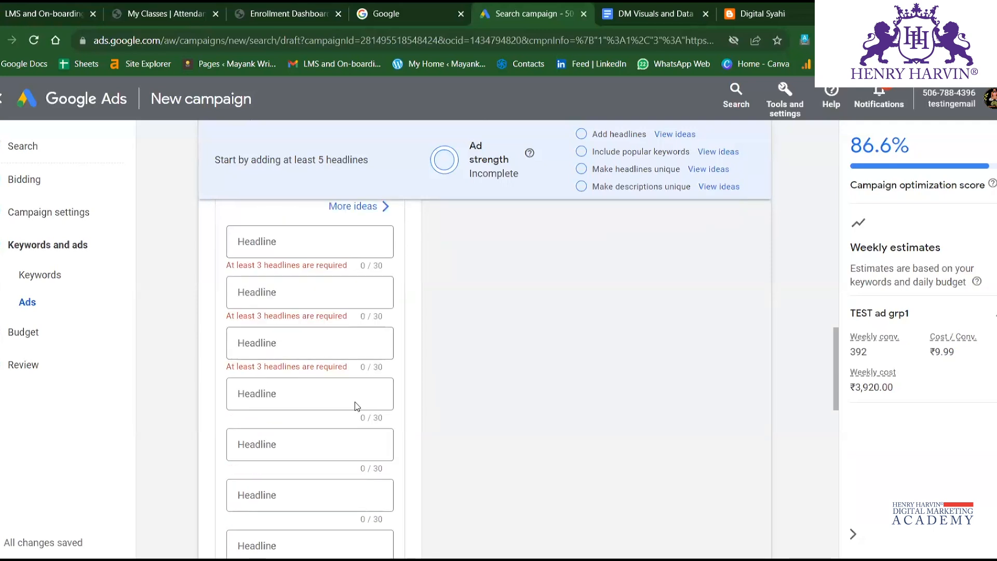
{"action": "scroll", "coordinate": [391, 396], "scroll_direction": "up", "scroll_amount": 2}
{"action": "scroll", "coordinate": [291, 294], "scroll_direction": "up", "scroll_amount": 3}
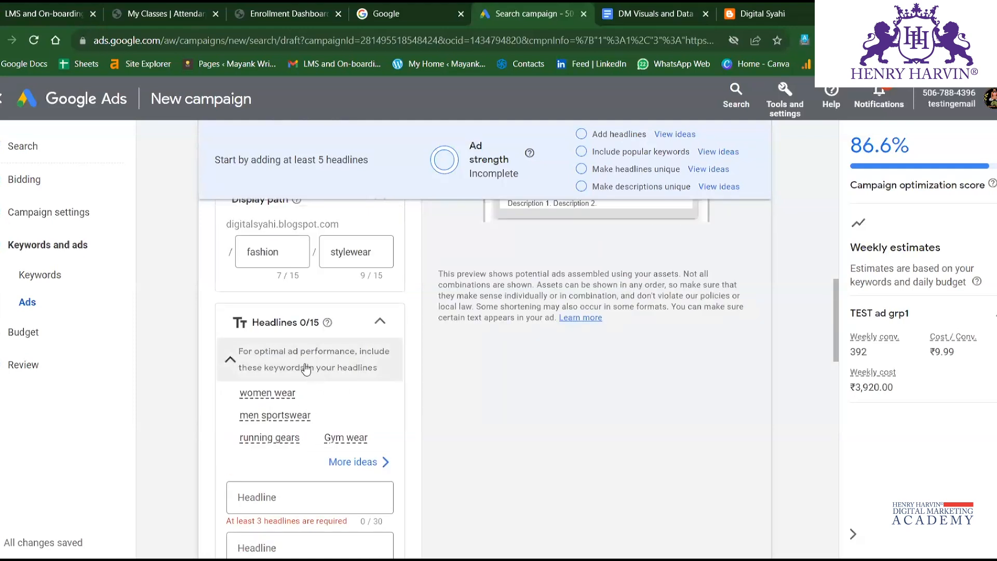
{"action": "scroll", "coordinate": [312, 369], "scroll_direction": "down", "scroll_amount": 2}
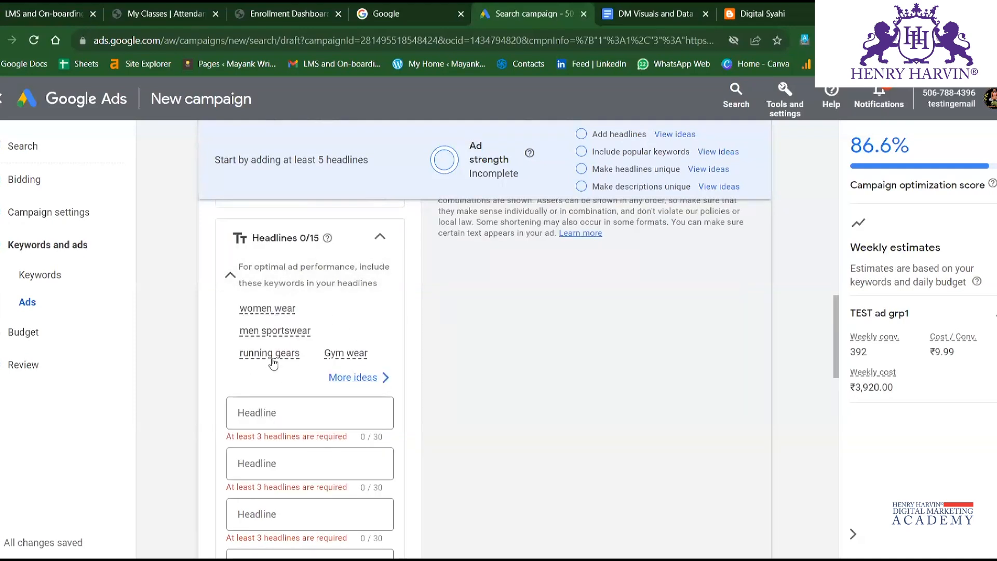
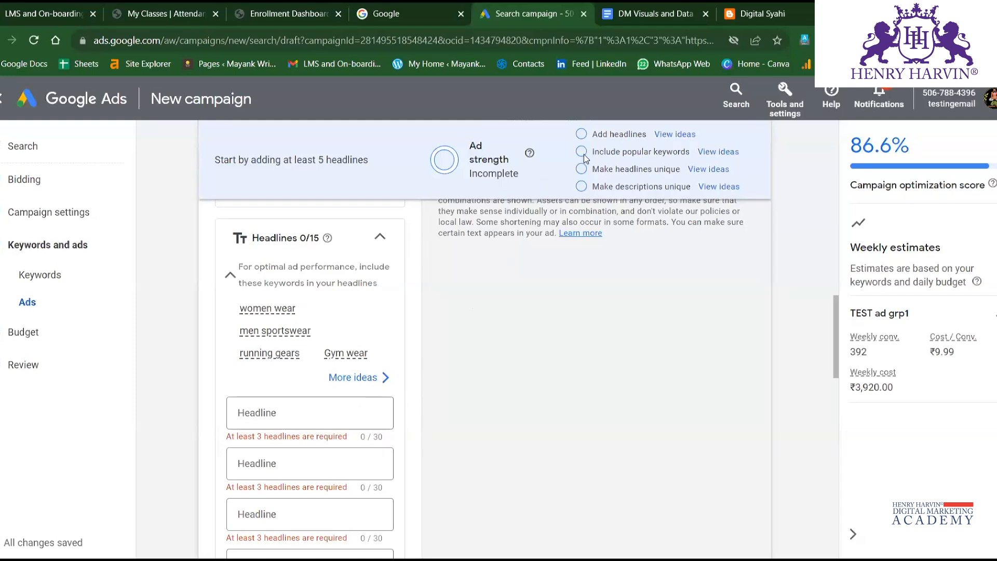
Enter Best Men sportswear as the ad's first headline.
{"action": "left_click", "coordinate": [306, 416]}
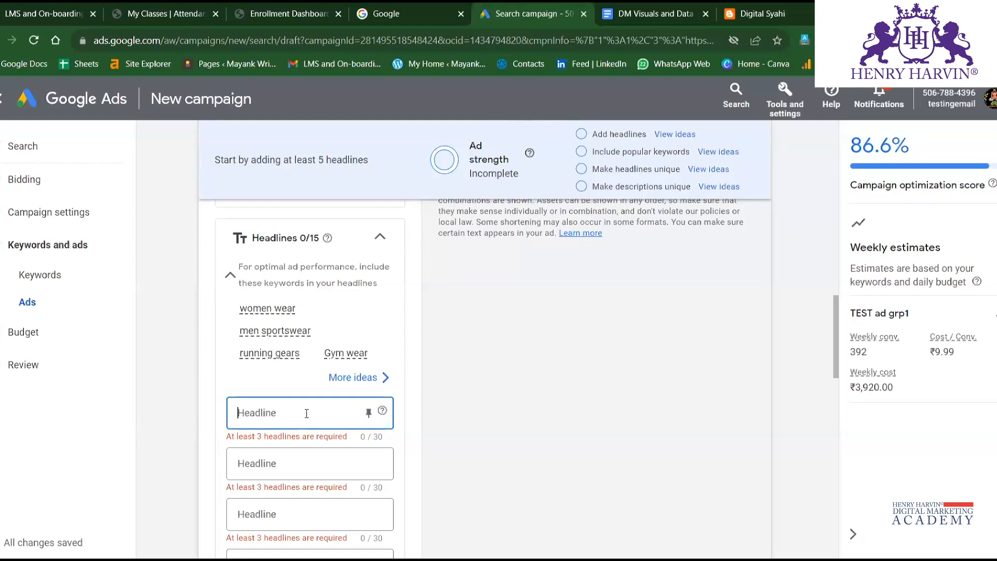
{"action": "type", "text": "BE"}
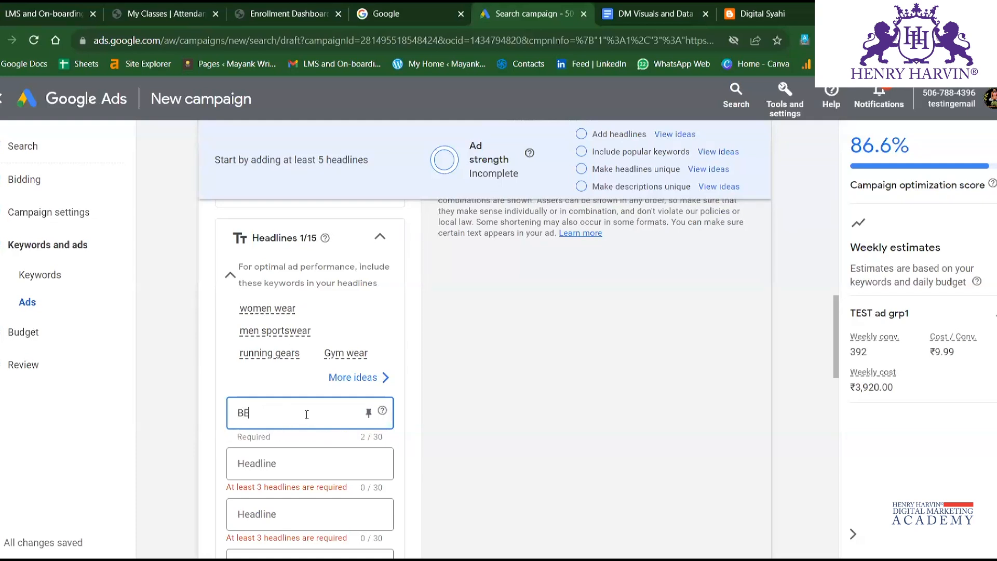
{"action": "key", "text": "BackSpace"}
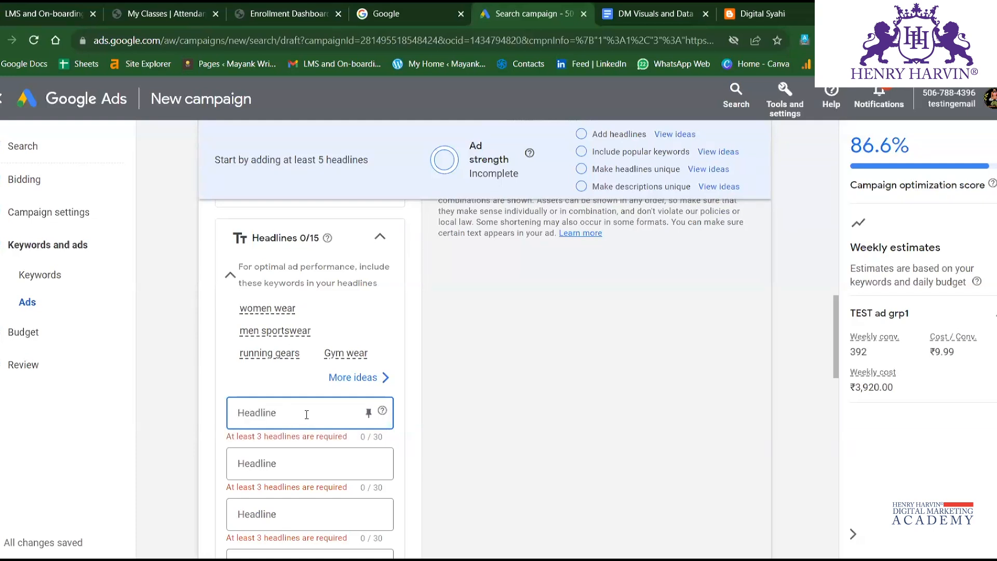
{"action": "type", "text": "Best"}
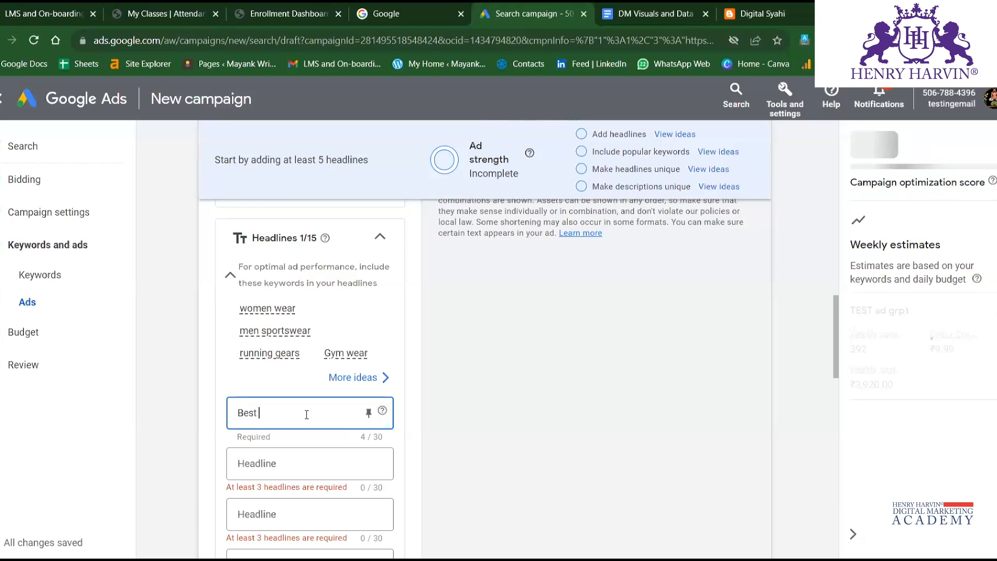
{"action": "type", "text": " Men sportswear"}
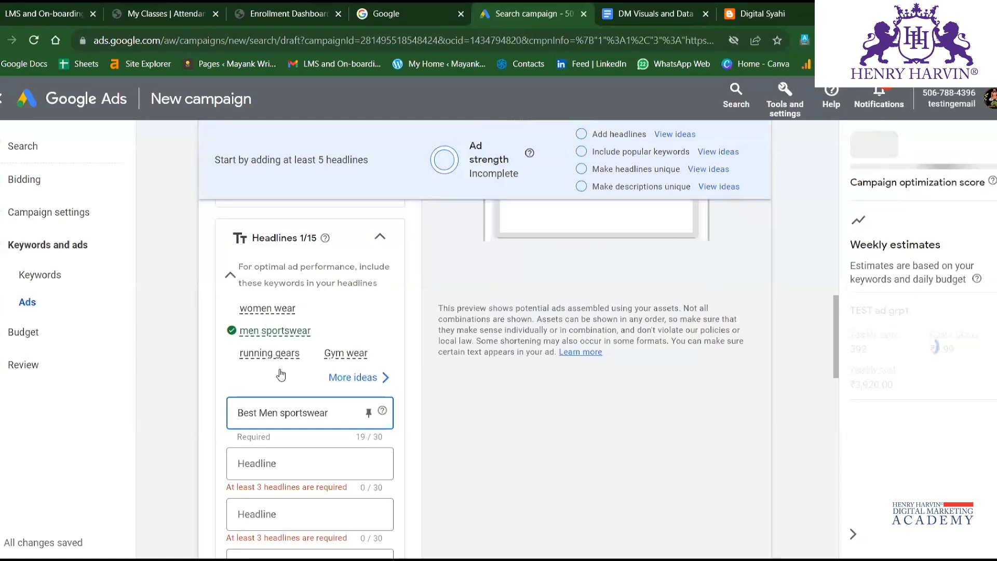
{"action": "mouse_move", "coordinate": [263, 337]}
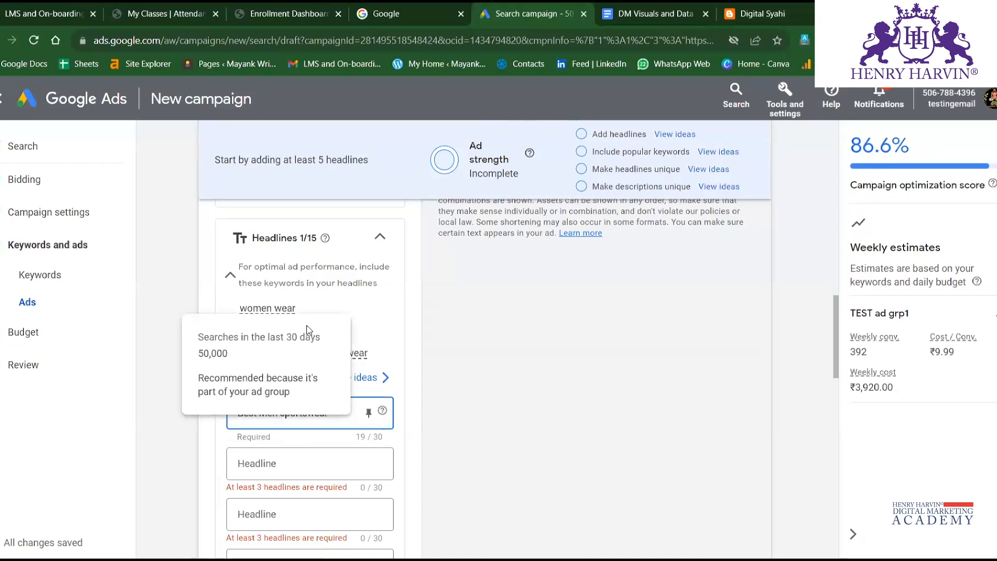
Enter Stylish women wear as the ad's second headline.
{"action": "left_click", "coordinate": [301, 459]}
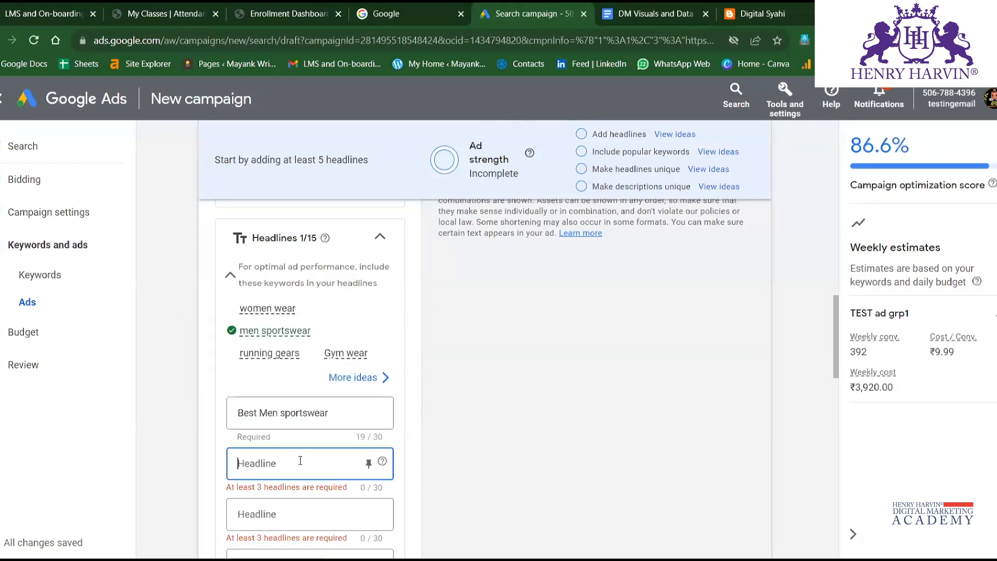
{"action": "type", "text": "Stylish"}
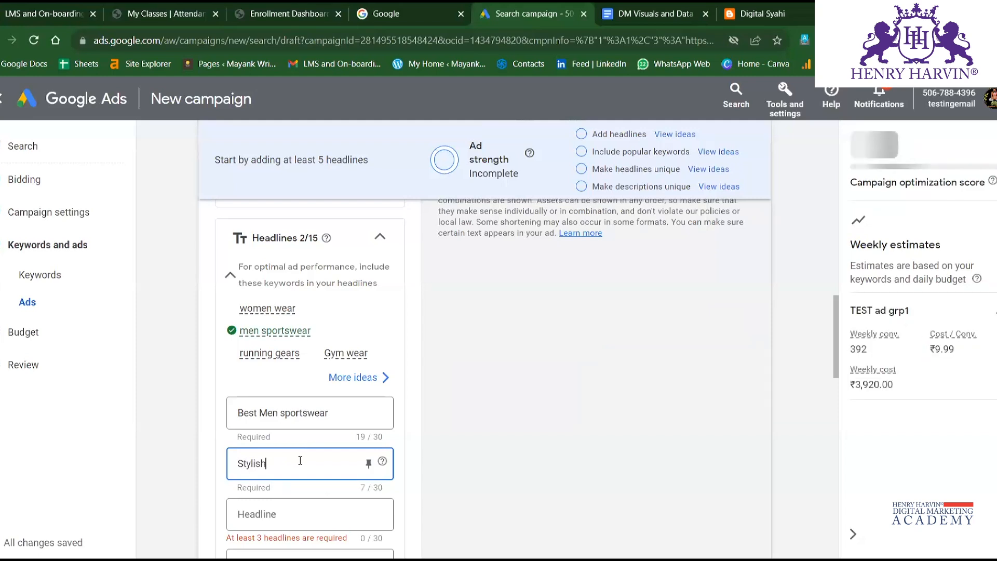
{"action": "type", "text": " women"}
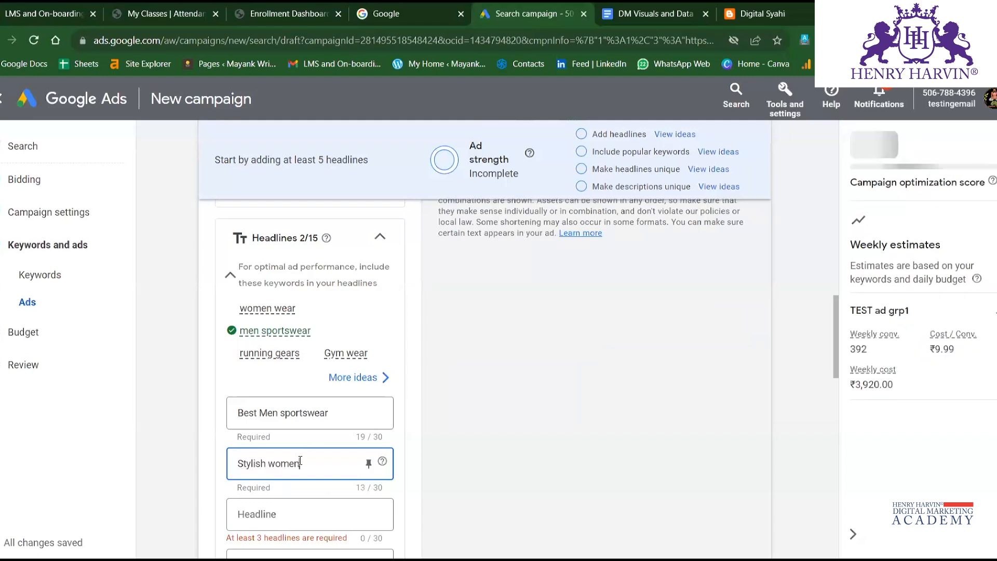
{"action": "type", "text": " wear"}
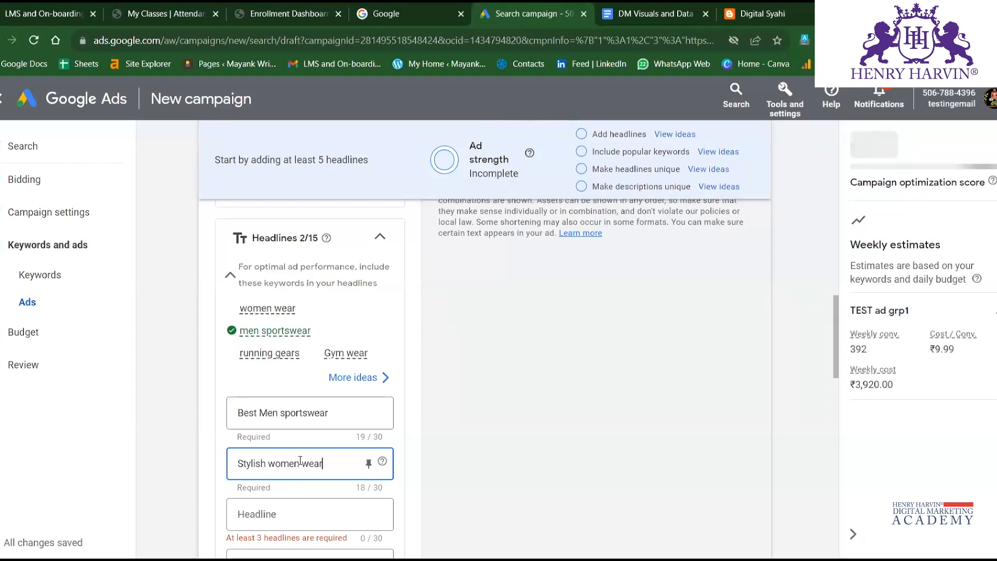
Enter Comfortable running gears as the ad's third headline, with a space between running and gears.
{"action": "left_click", "coordinate": [279, 499]}
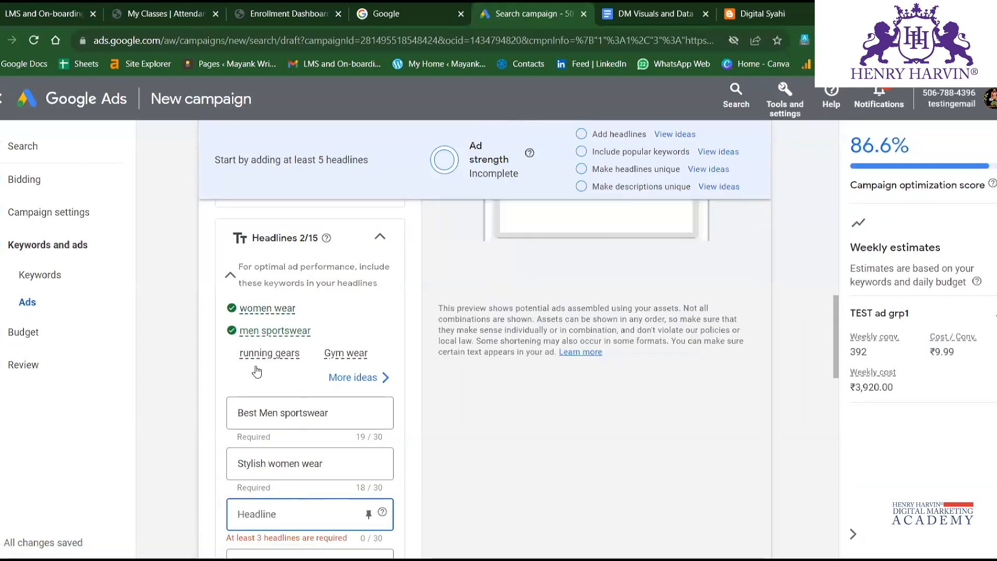
{"action": "scroll", "coordinate": [267, 416], "scroll_direction": "down", "scroll_amount": 3}
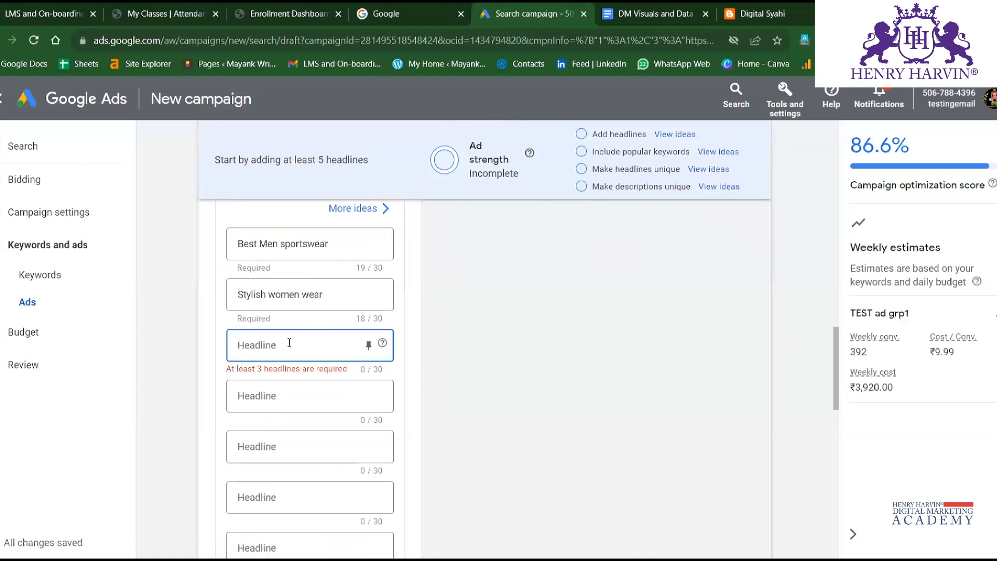
{"action": "type", "text": "Co"}
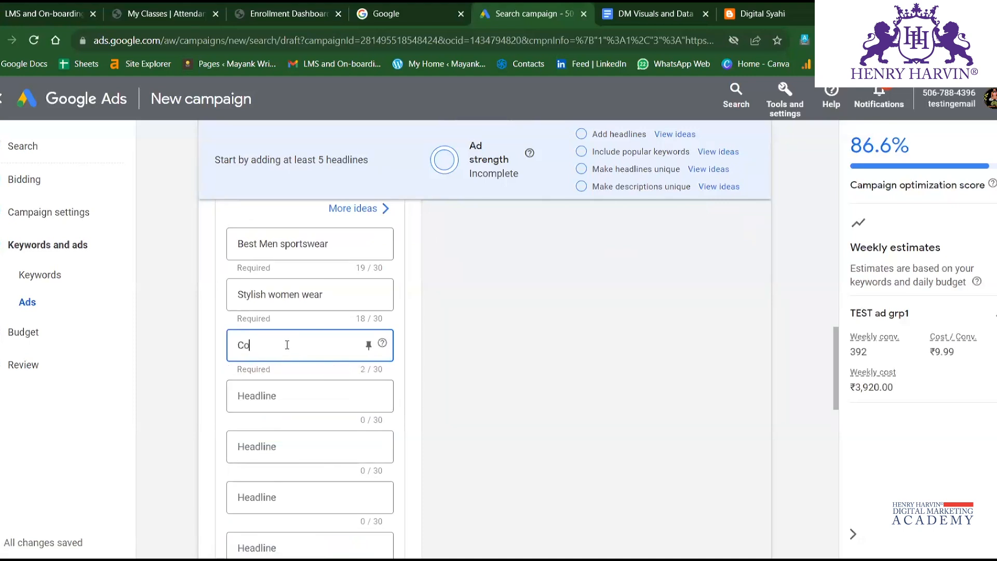
{"action": "type", "text": "mfora"}
{"action": "type", "text": "able"}
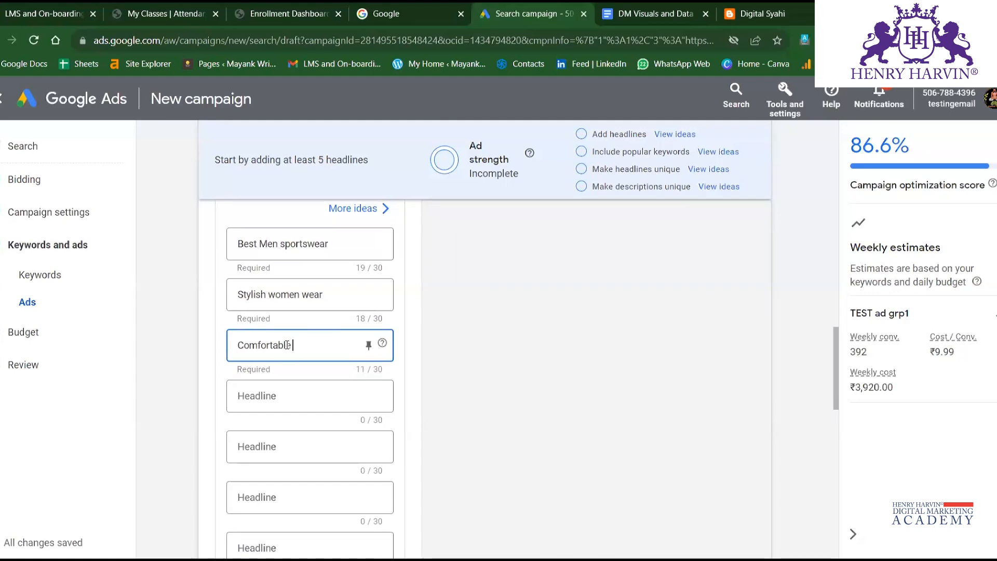
{"action": "scroll", "coordinate": [288, 350], "scroll_direction": "up", "scroll_amount": 3}
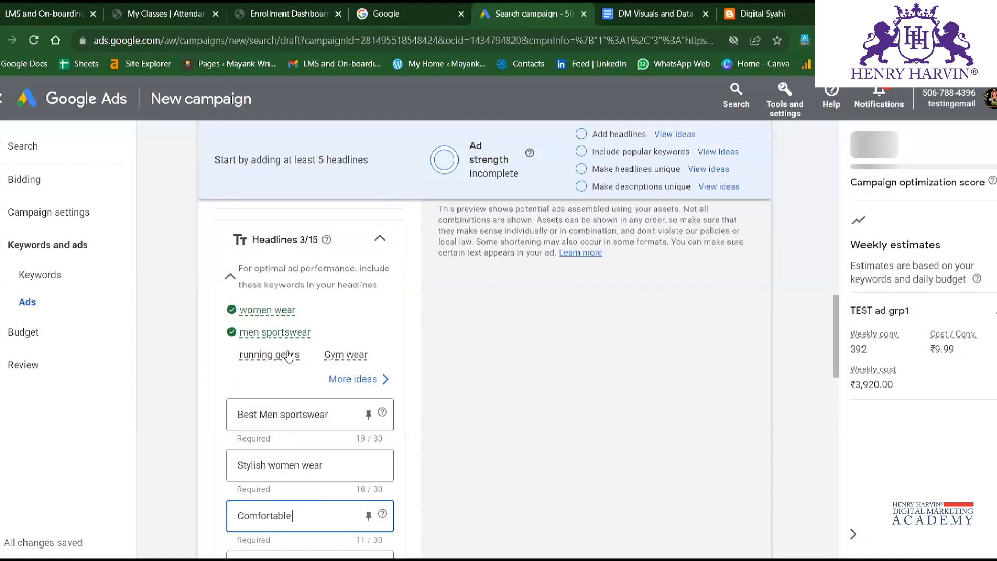
{"action": "type", "text": "ru"}
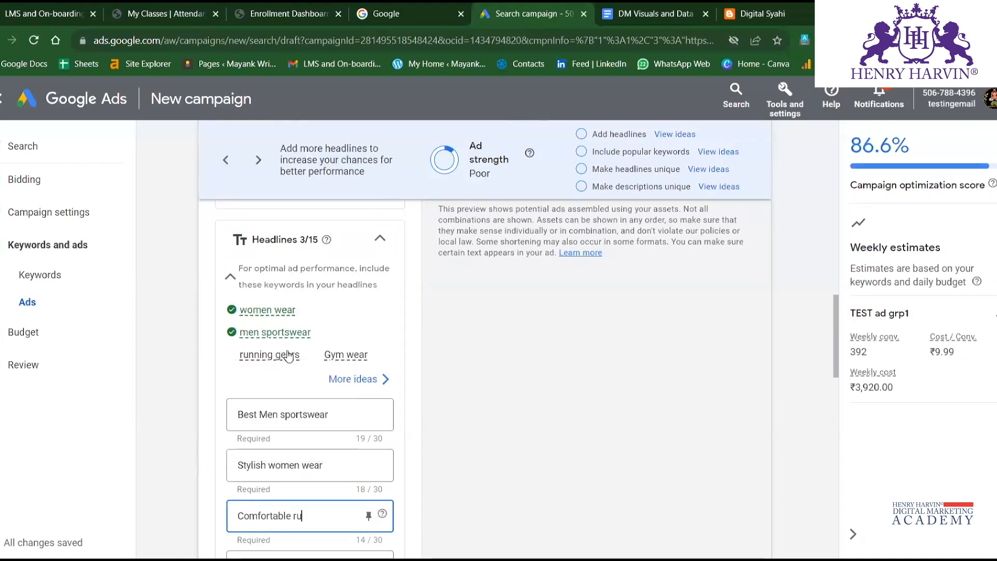
{"action": "type", "text": "nninggears"}
{"action": "key", "text": "Left"}
{"action": "key", "text": "Left"}
{"action": "key", "text": "Left"}
{"action": "key", "text": "Left"}
{"action": "key", "text": "Left"}
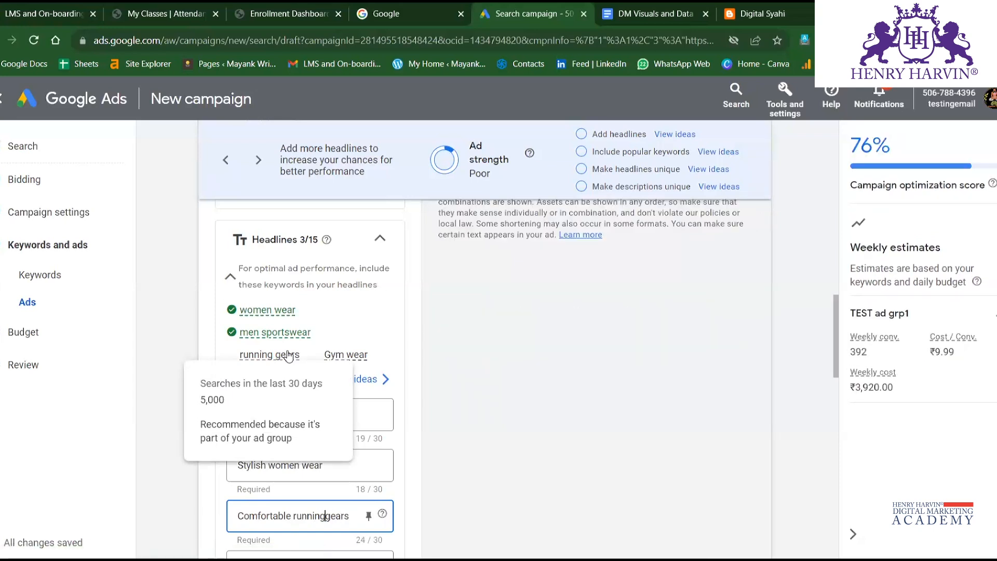
Enter Branded Gym wear for teenagers as the ad's fourth headline.
{"action": "scroll", "coordinate": [337, 363], "scroll_direction": "down", "scroll_amount": 3}
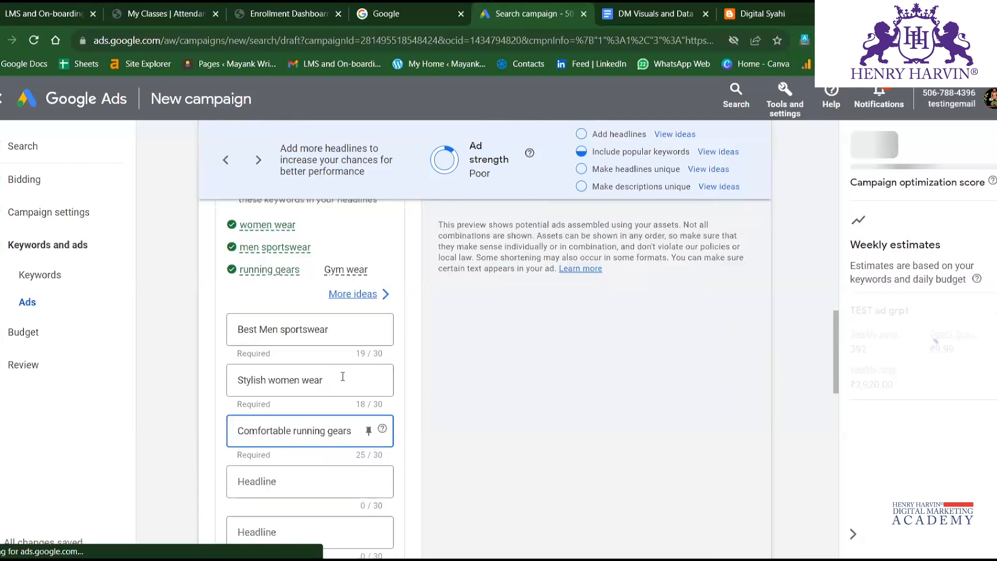
{"action": "left_click", "coordinate": [292, 398]}
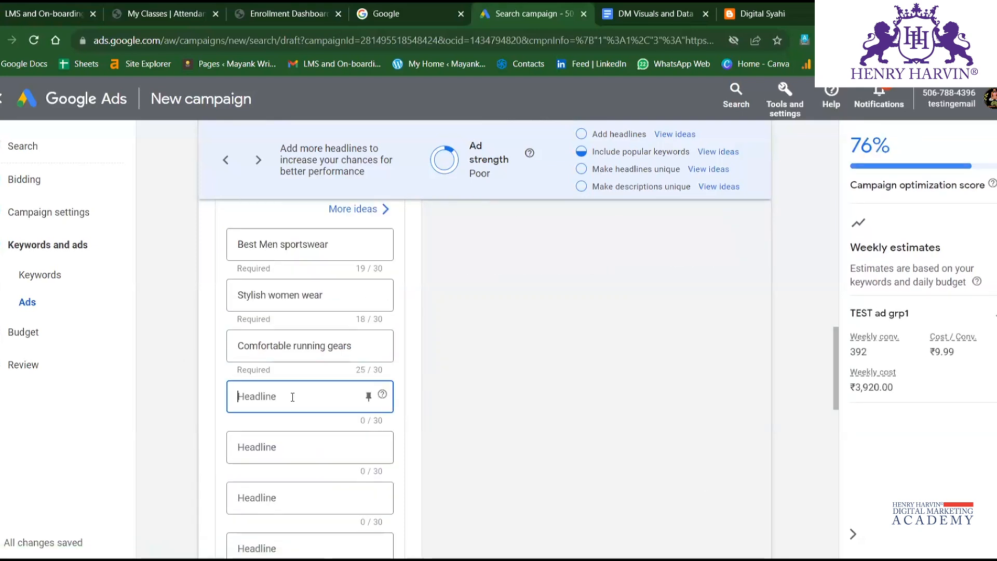
{"action": "scroll", "coordinate": [292, 397], "scroll_direction": "up", "scroll_amount": 3}
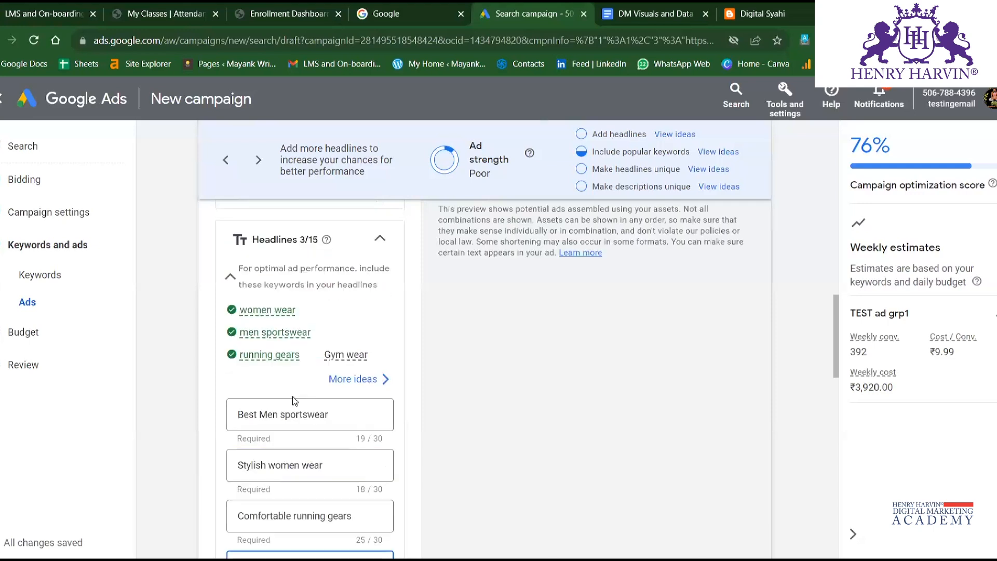
{"action": "scroll", "coordinate": [292, 397], "scroll_direction": "down", "scroll_amount": 2}
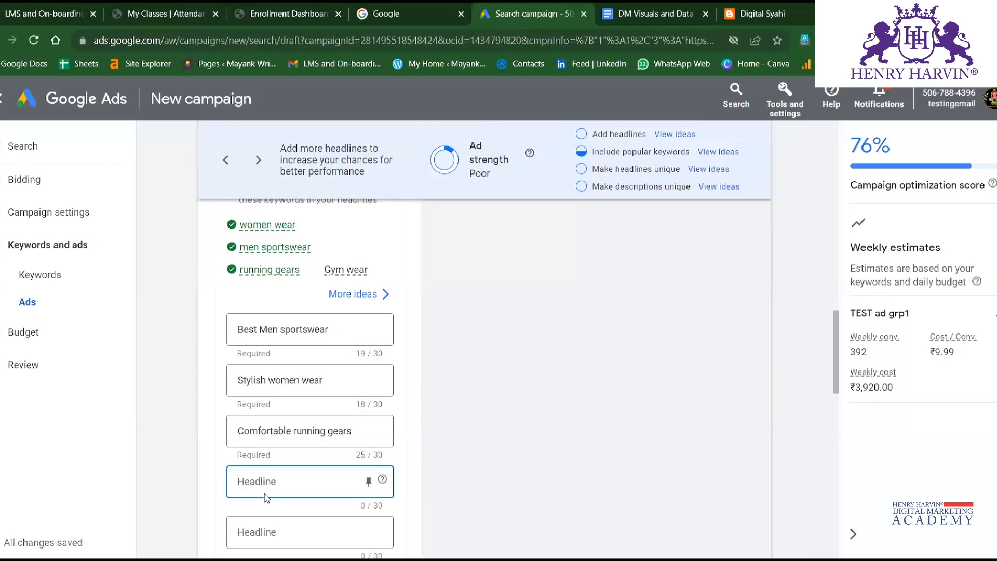
{"action": "type", "text": "ma"}
{"action": "key", "text": "BackSpace"}
{"action": "key", "text": "BackSpace"}
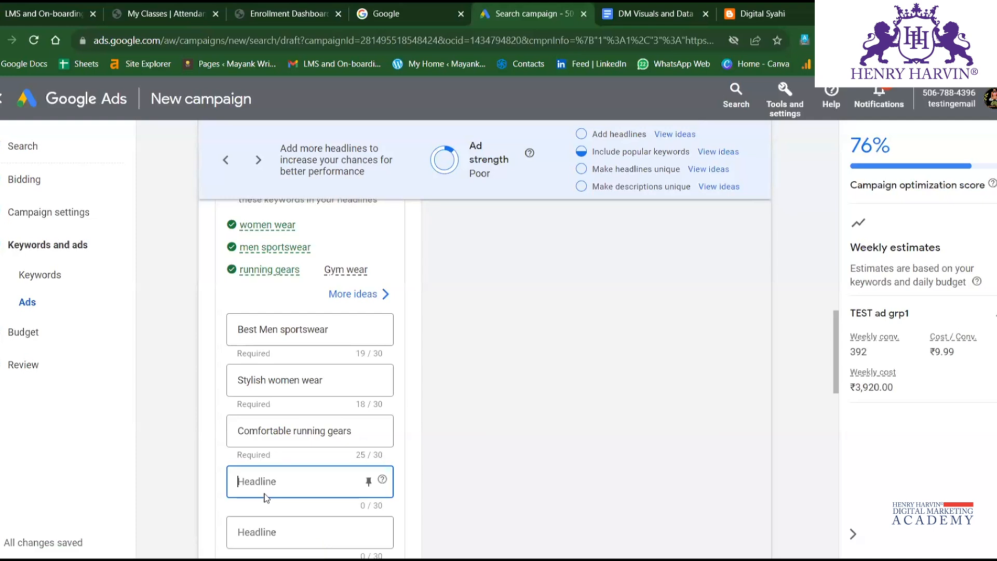
{"action": "type", "text": "s"}
{"action": "key", "text": "BackSpace"}
{"action": "key", "text": "BackSpace"}
{"action": "type", "text": "Aff"}
{"action": "key", "text": "BackSpace"}
{"action": "key", "text": "BackSpace"}
{"action": "type", "text": "B"}
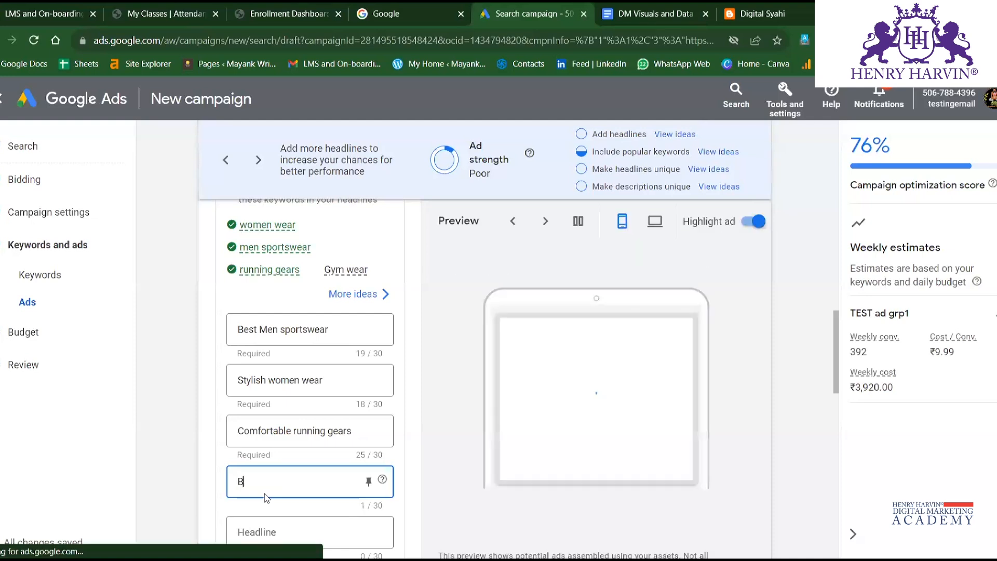
{"action": "type", "text": "randed G"}
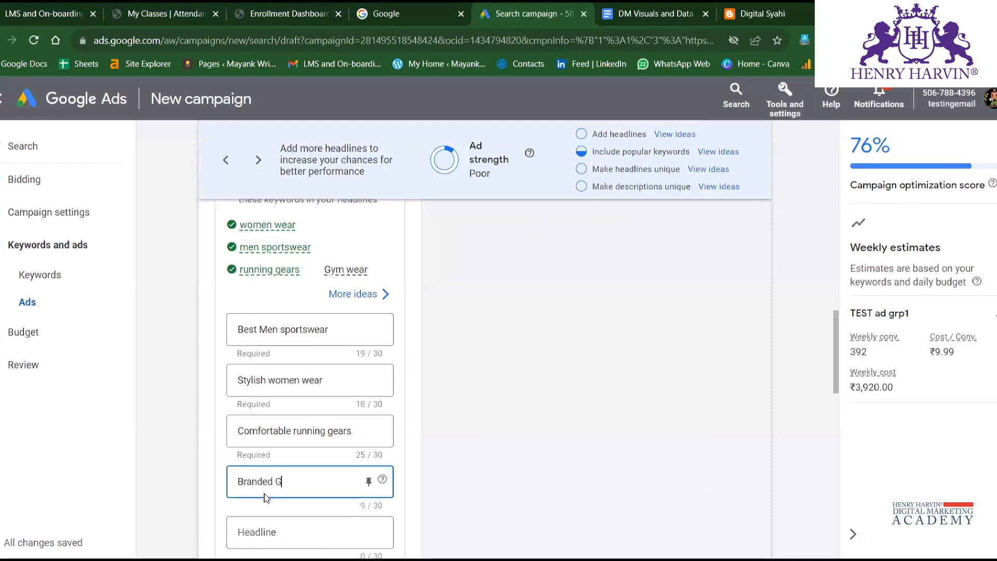
{"action": "type", "text": "ym we"}
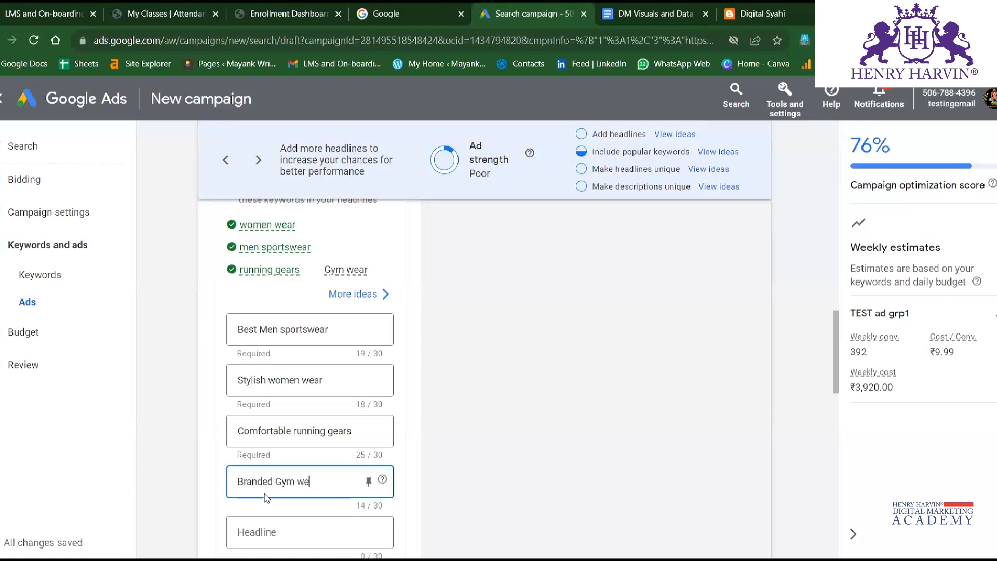
{"action": "type", "text": "ar for "}
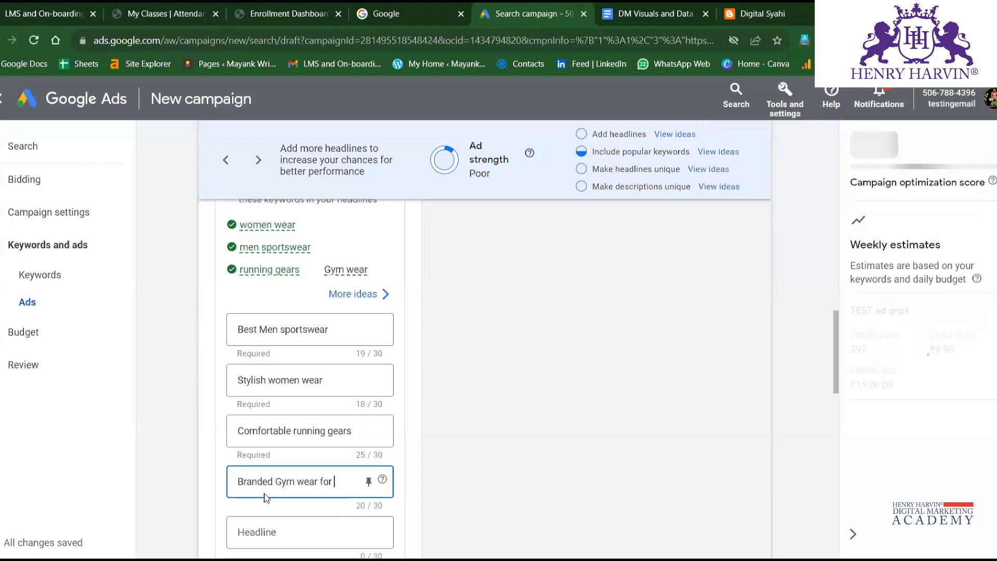
{"action": "type", "text": "teenagers"}
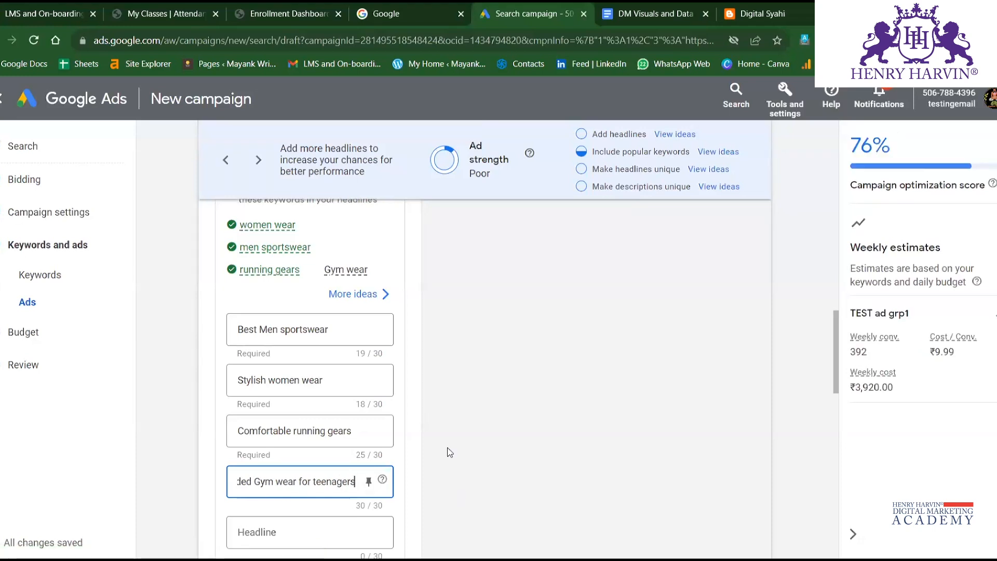
Examine the remaining empty headline fields, the option to add more headlines and the Descriptions section.
{"action": "scroll", "coordinate": [450, 452], "scroll_direction": "down", "scroll_amount": 3}
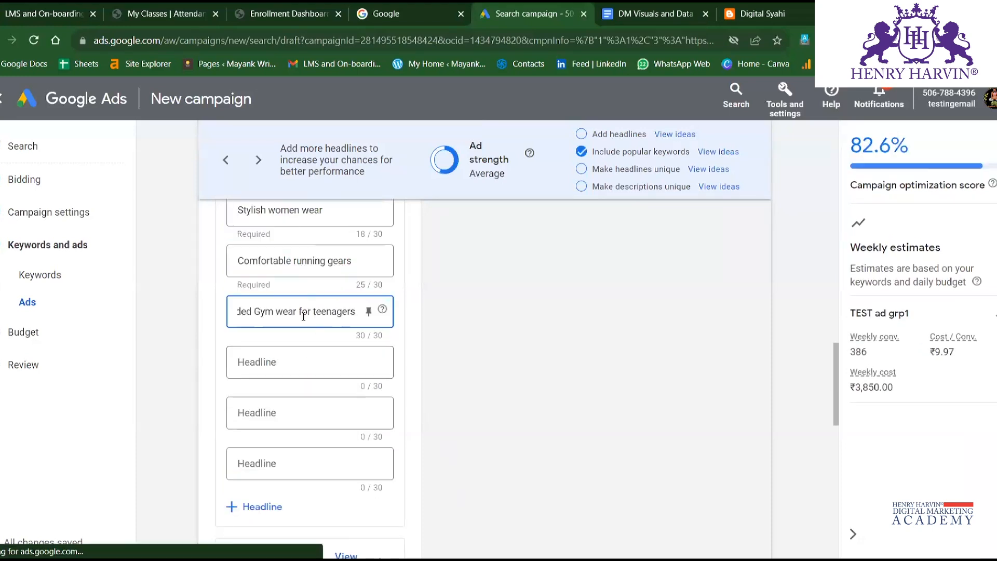
{"action": "left_click", "coordinate": [310, 359]}
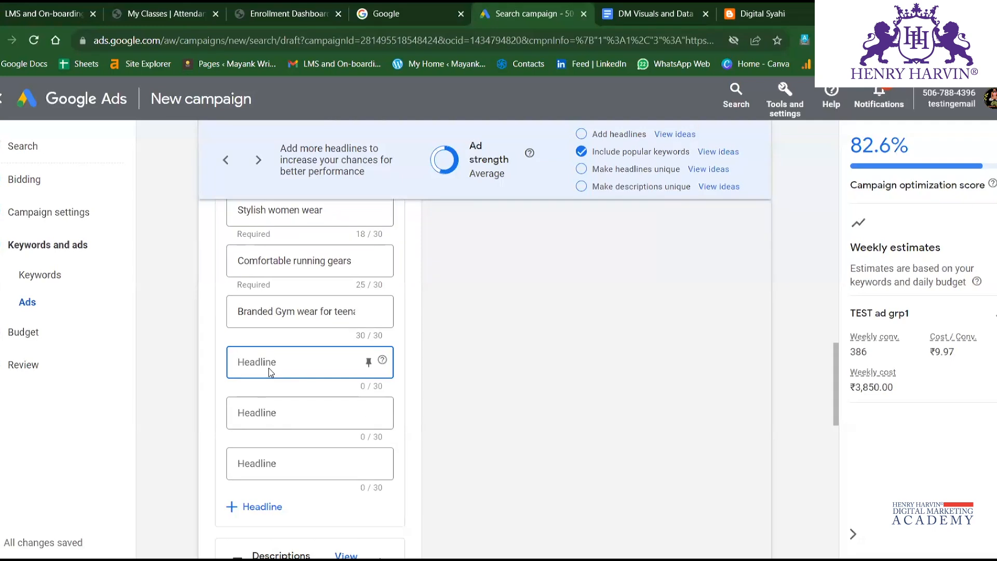
{"action": "scroll", "coordinate": [296, 422], "scroll_direction": "up", "scroll_amount": 3}
{"action": "scroll", "coordinate": [296, 422], "scroll_direction": "down", "scroll_amount": 3}
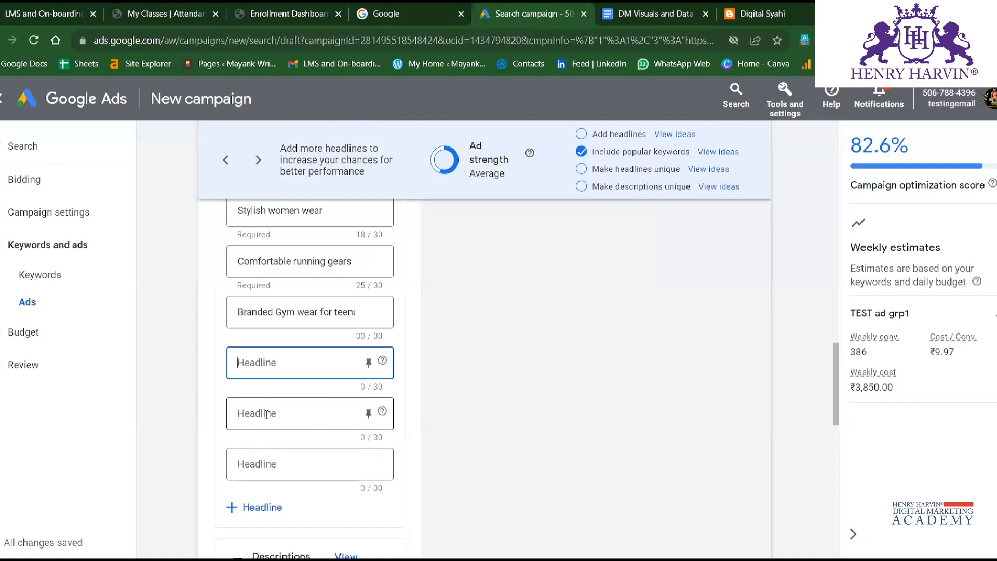
{"action": "scroll", "coordinate": [257, 436], "scroll_direction": "down", "scroll_amount": 2}
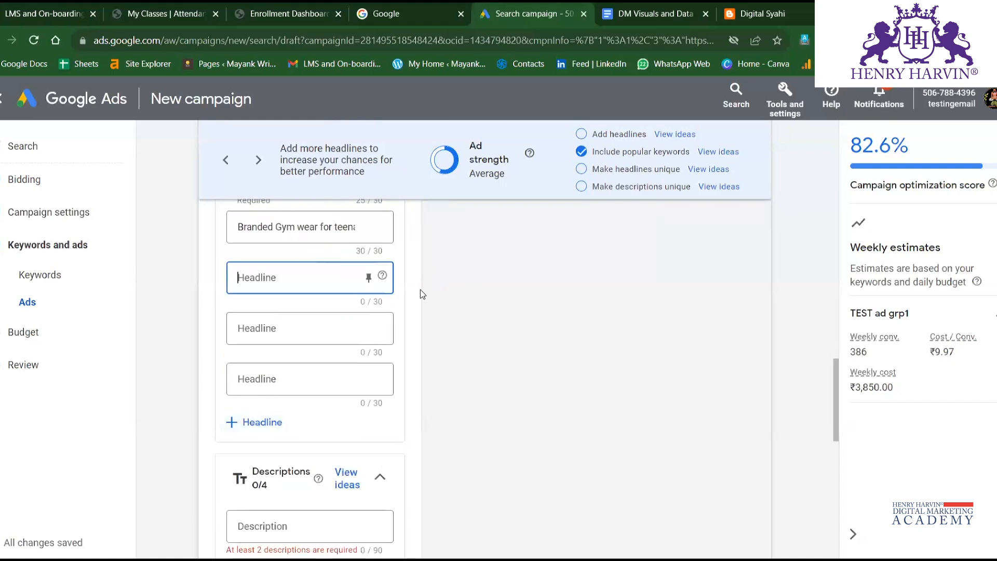
{"action": "scroll", "coordinate": [366, 374], "scroll_direction": "down", "scroll_amount": 2}
{"action": "scroll", "coordinate": [349, 309], "scroll_direction": "up", "scroll_amount": 2}
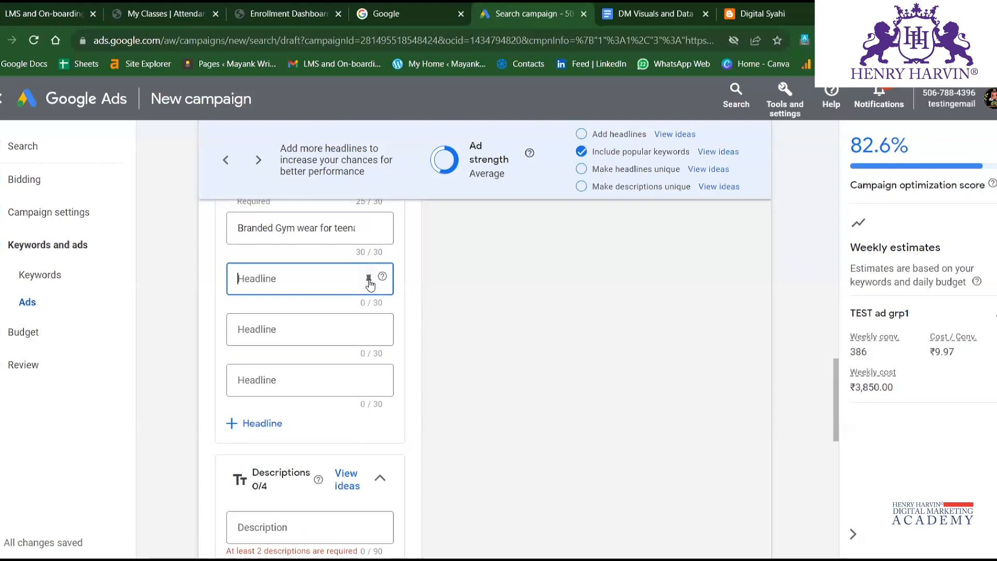
Examine the pin position options for the Comfortable running gears headline, leaving its pinning unchanged.
{"action": "scroll", "coordinate": [370, 285], "scroll_direction": "up", "scroll_amount": 10}
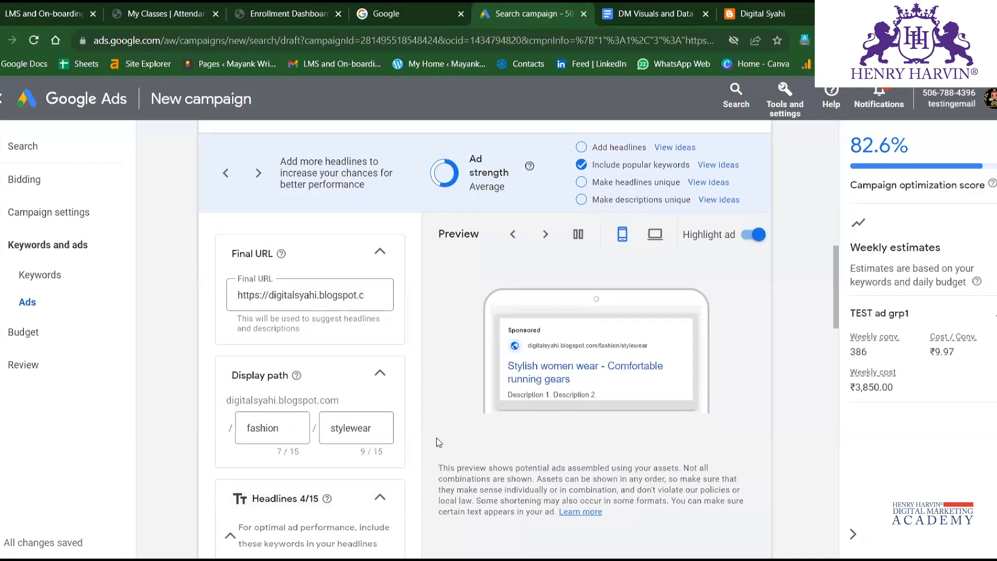
{"action": "scroll", "coordinate": [416, 440], "scroll_direction": "down", "scroll_amount": 6}
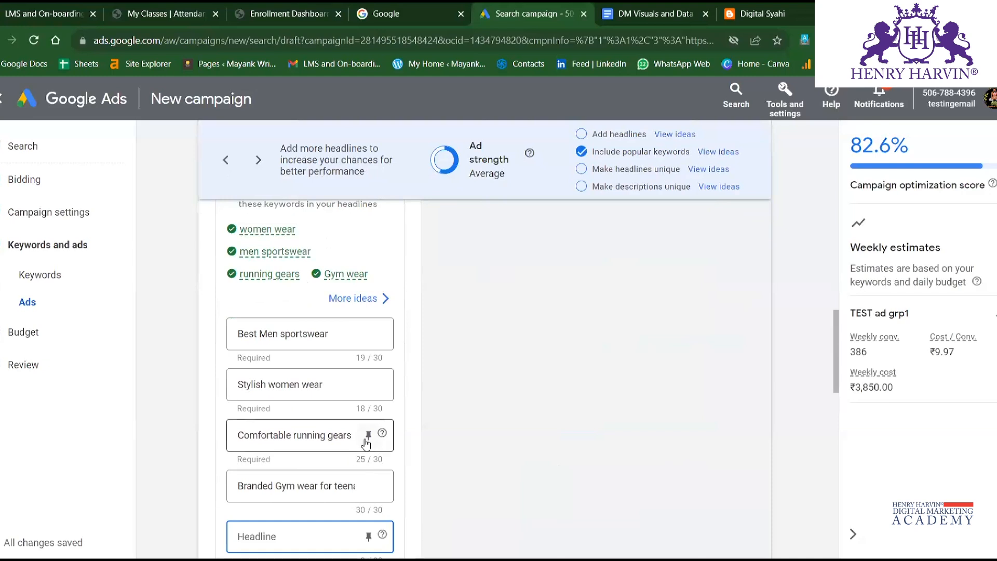
{"action": "left_click", "coordinate": [366, 438]}
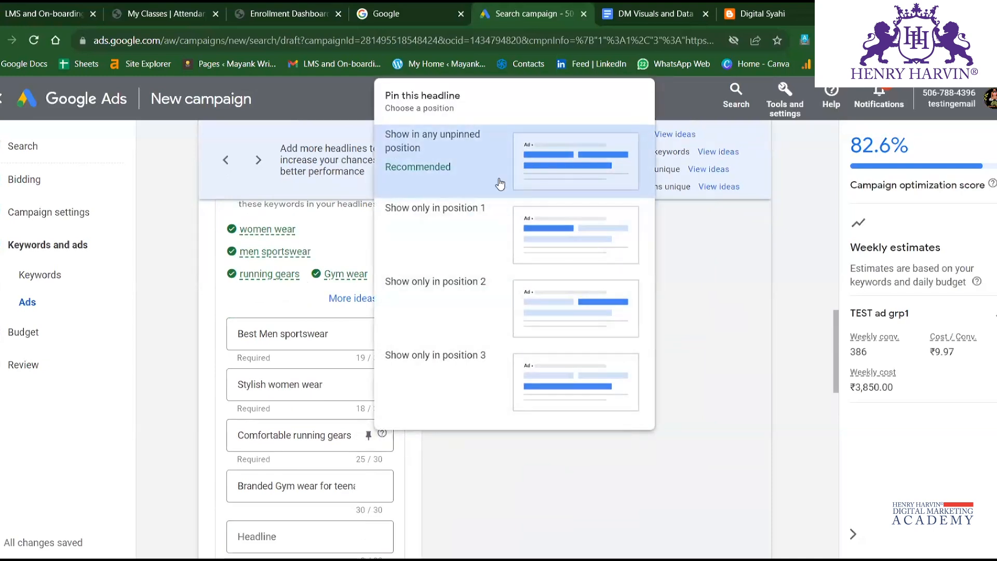
{"action": "left_click", "coordinate": [725, 363]}
Switch the ad preview to the desktop layout.
{"action": "scroll", "coordinate": [542, 410], "scroll_direction": "up", "scroll_amount": 5}
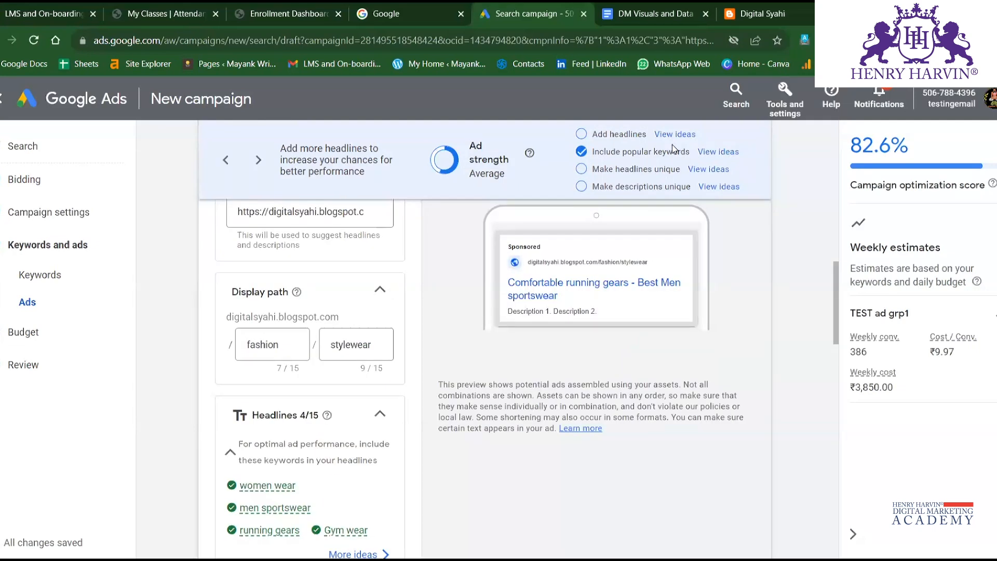
{"action": "scroll", "coordinate": [607, 354], "scroll_direction": "up", "scroll_amount": 2}
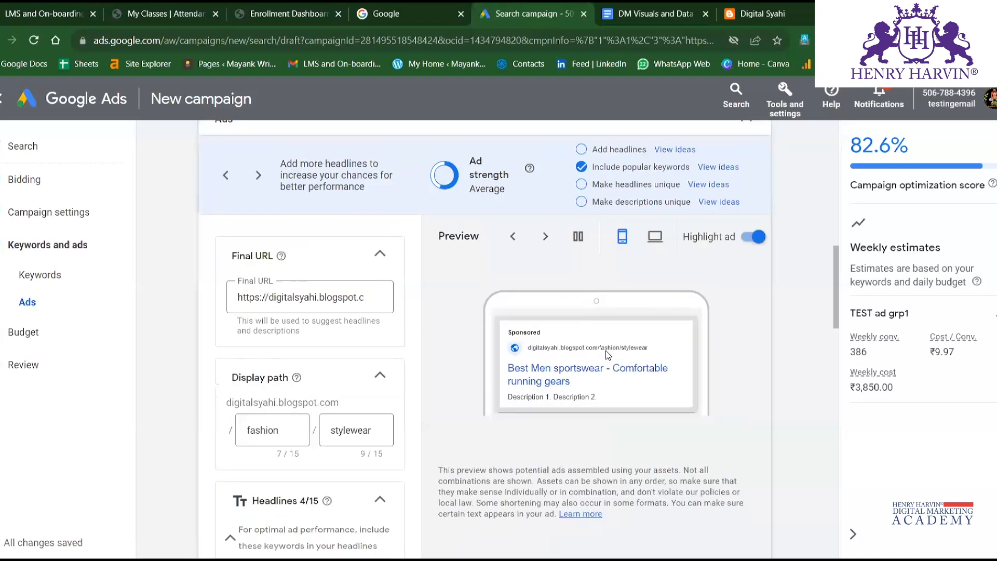
{"action": "left_click", "coordinate": [657, 237]}
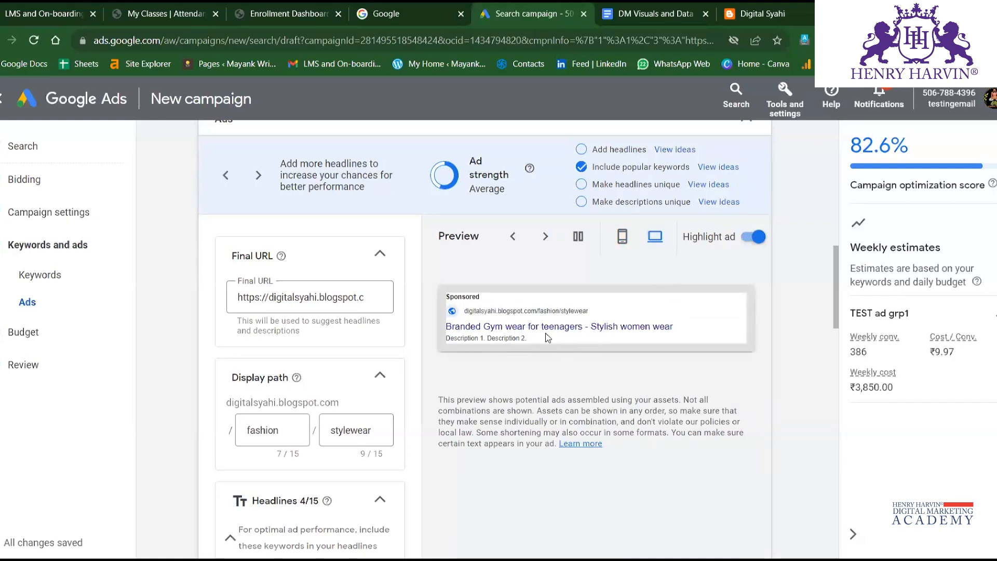
Enter Best gym and running gears for teenagers and youth of the nation as the ad's first description.
{"action": "scroll", "coordinate": [278, 410], "scroll_direction": "down", "scroll_amount": 3}
{"action": "scroll", "coordinate": [278, 408], "scroll_direction": "down", "scroll_amount": 8}
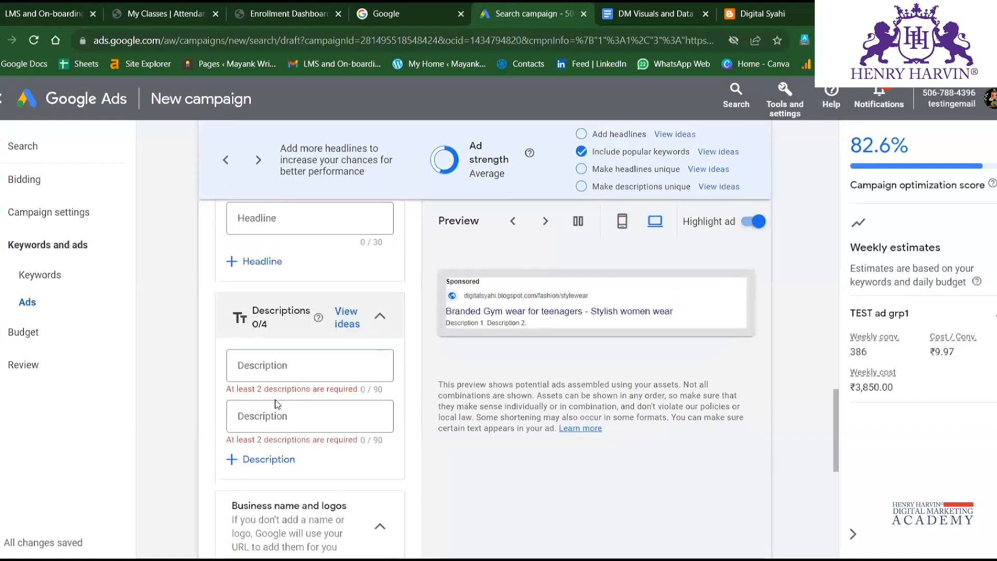
{"action": "left_click", "coordinate": [280, 367]}
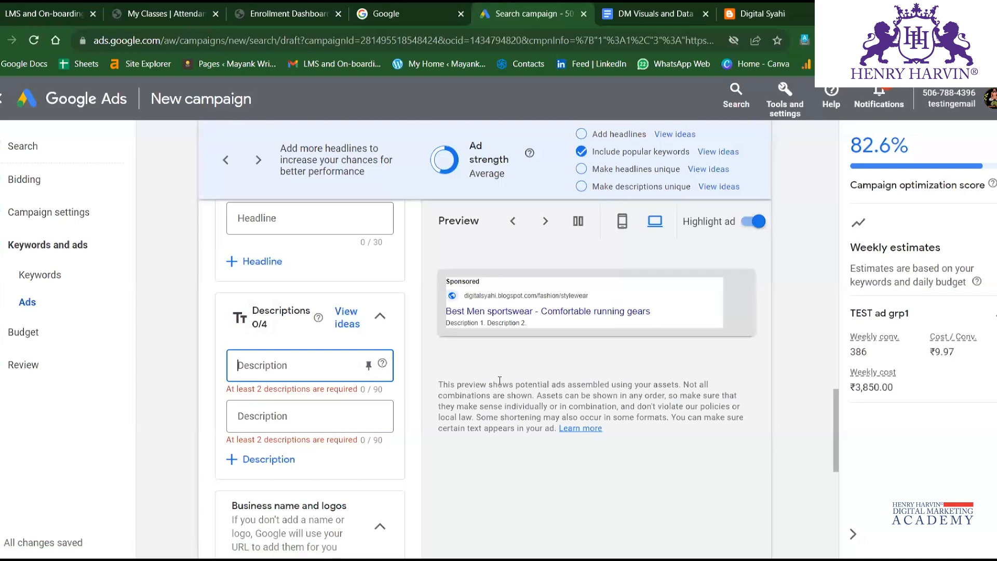
{"action": "type", "text": "best"}
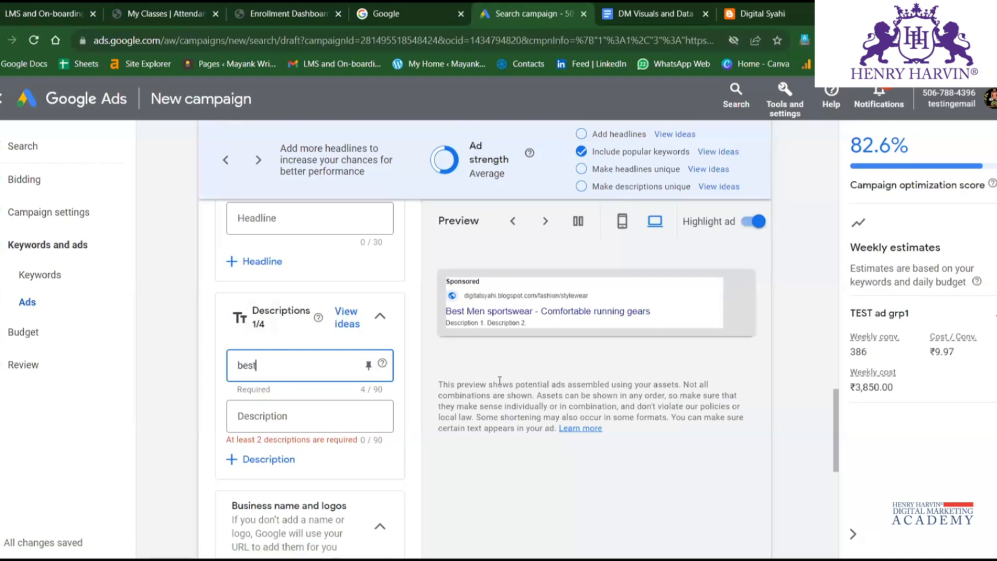
{"action": "key", "text": "BackSpace"}
{"action": "type", "text": "Best"}
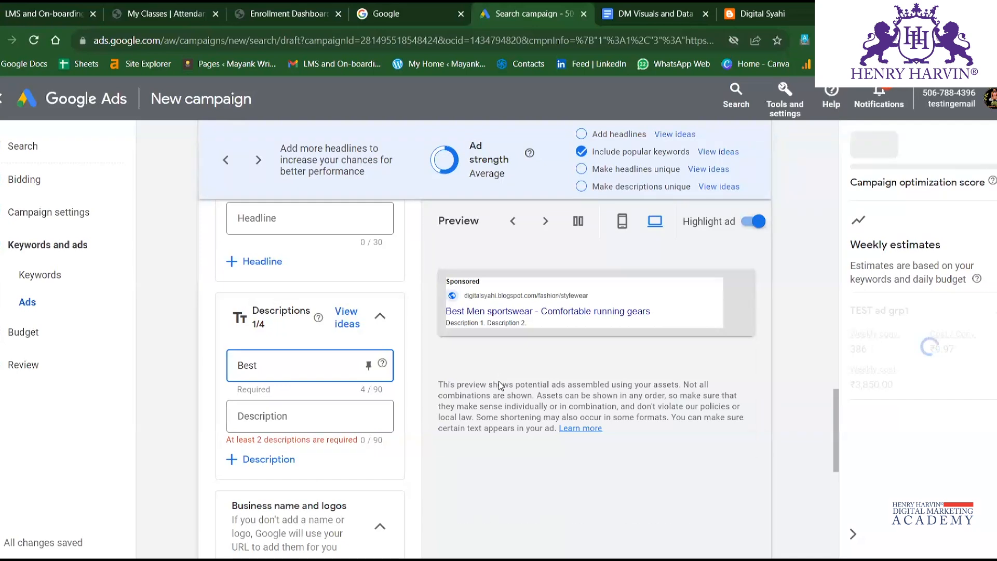
{"action": "type", "text": " gun"}
{"action": "key", "text": "BackSpace"}
{"action": "key", "text": "BackSpace"}
{"action": "key", "text": "BackSpace"}
{"action": "type", "text": "gym and run"}
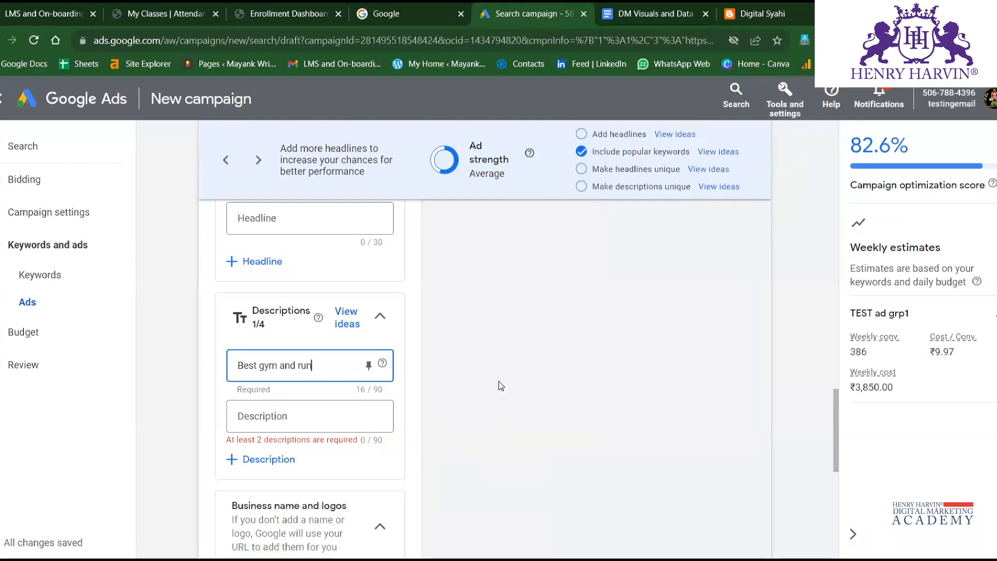
{"action": "type", "text": "ning g"}
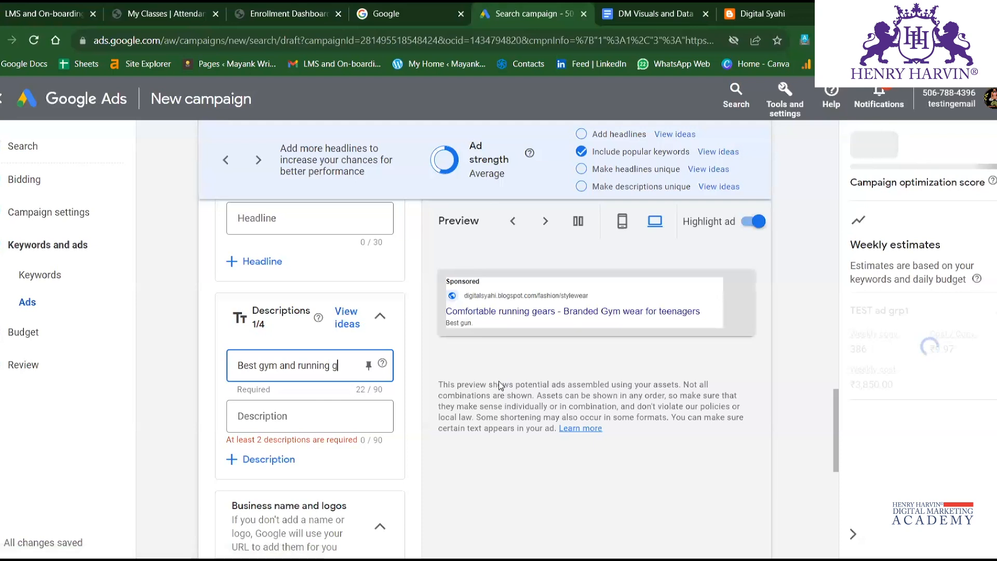
{"action": "type", "text": "ears for"}
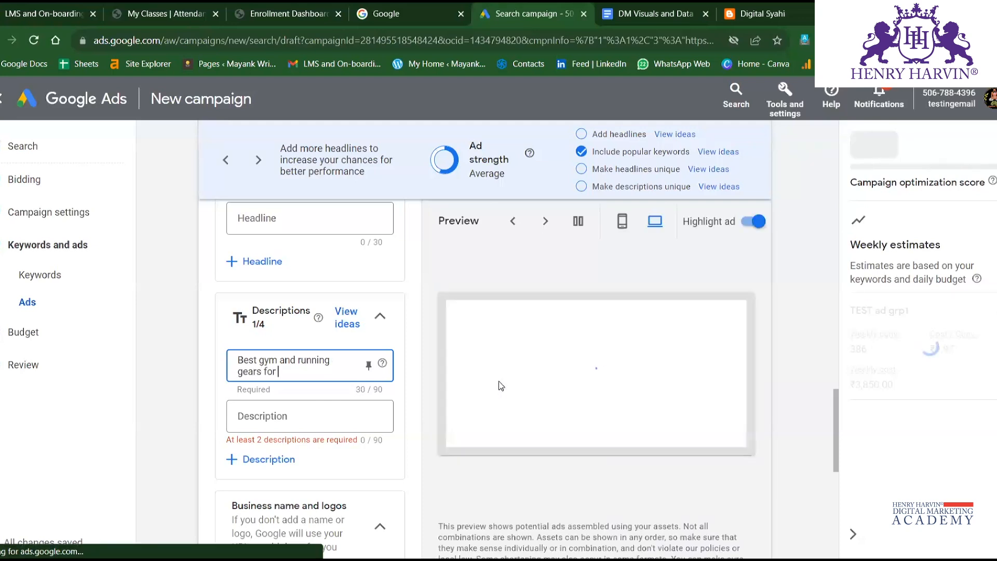
{"action": "type", "text": " teena"}
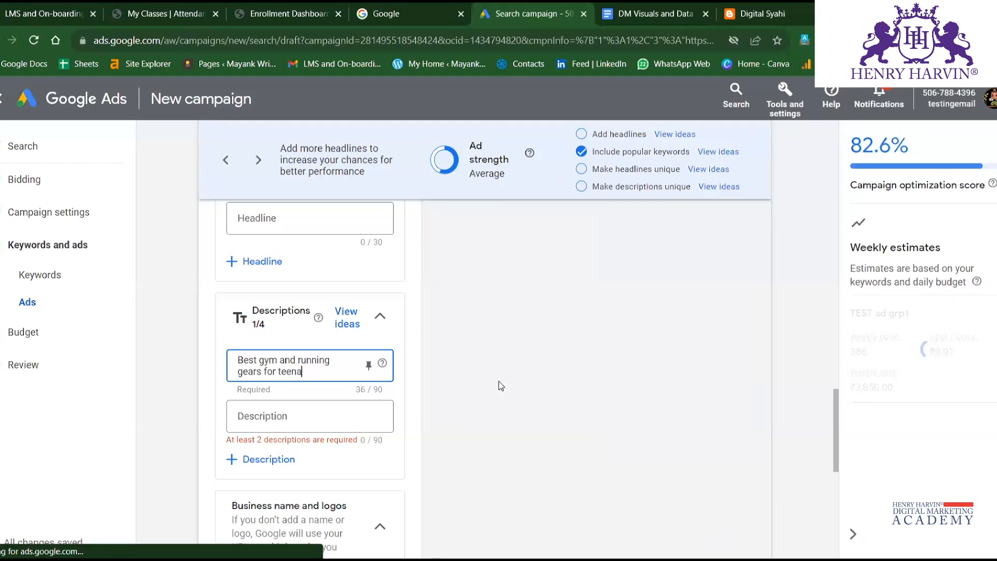
{"action": "type", "text": "gers"}
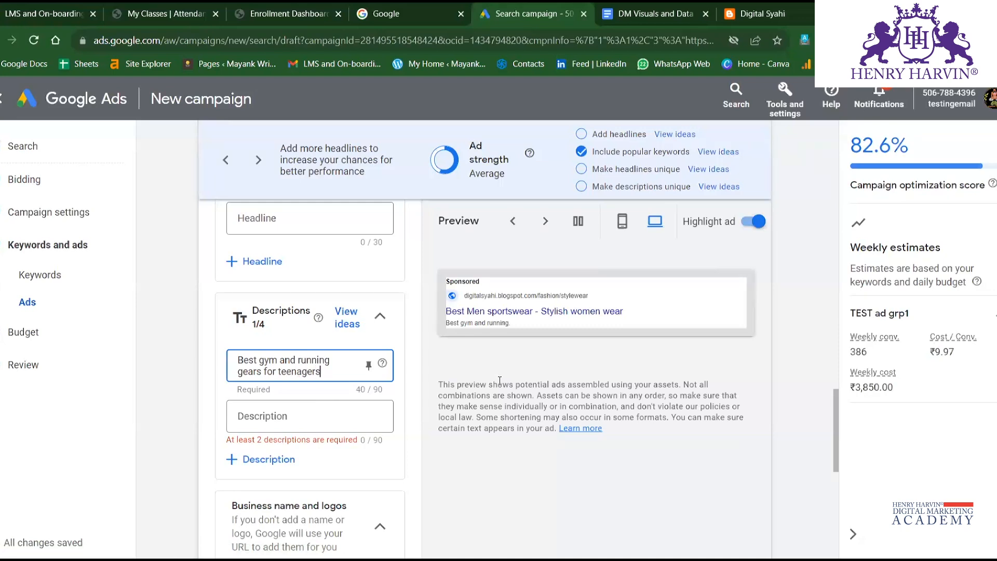
{"action": "type", "text": " and you"}
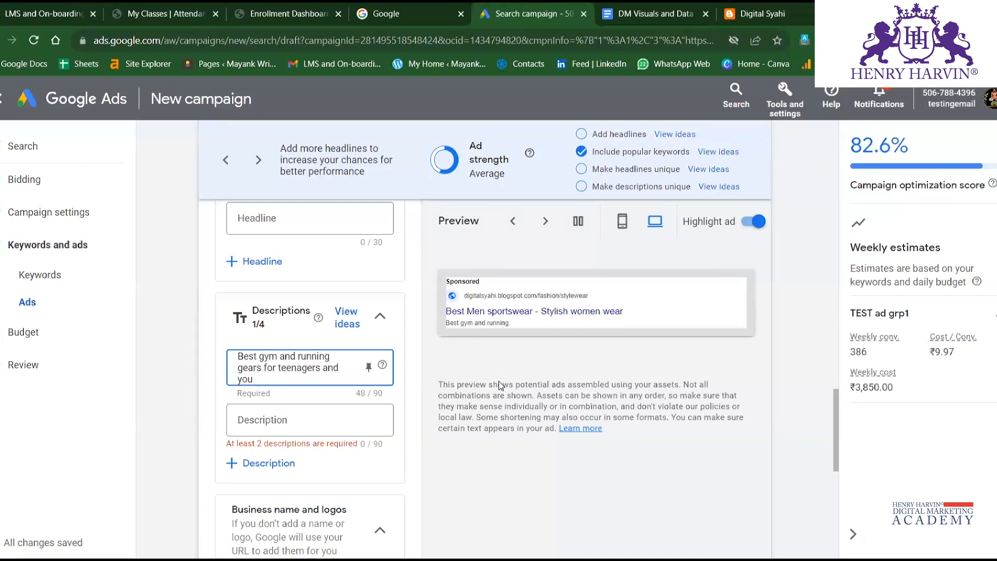
{"action": "type", "text": "th of the nation"}
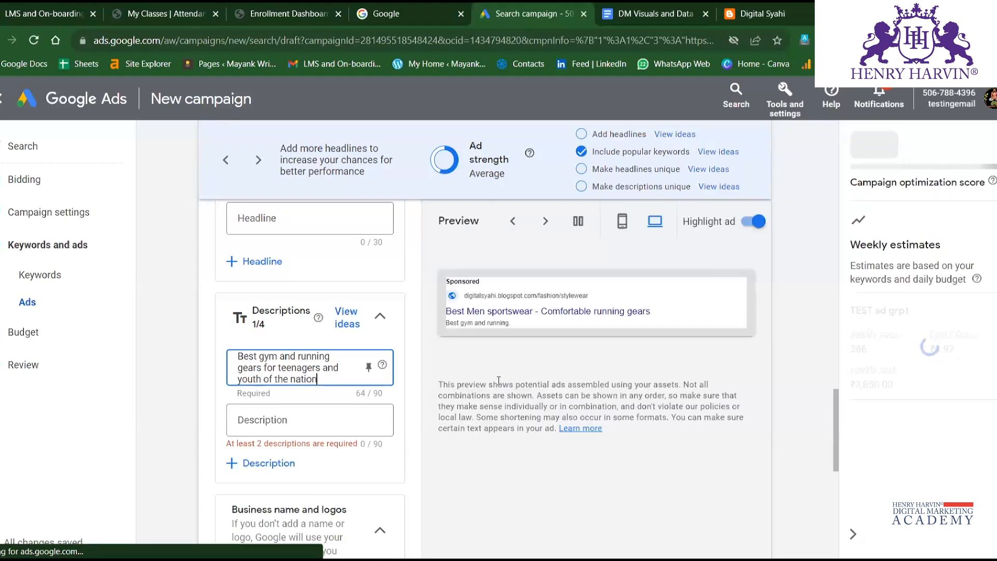
Begin the ad's second description with the wording Quality products in affordable pricing with.
{"action": "left_click", "coordinate": [307, 418]}
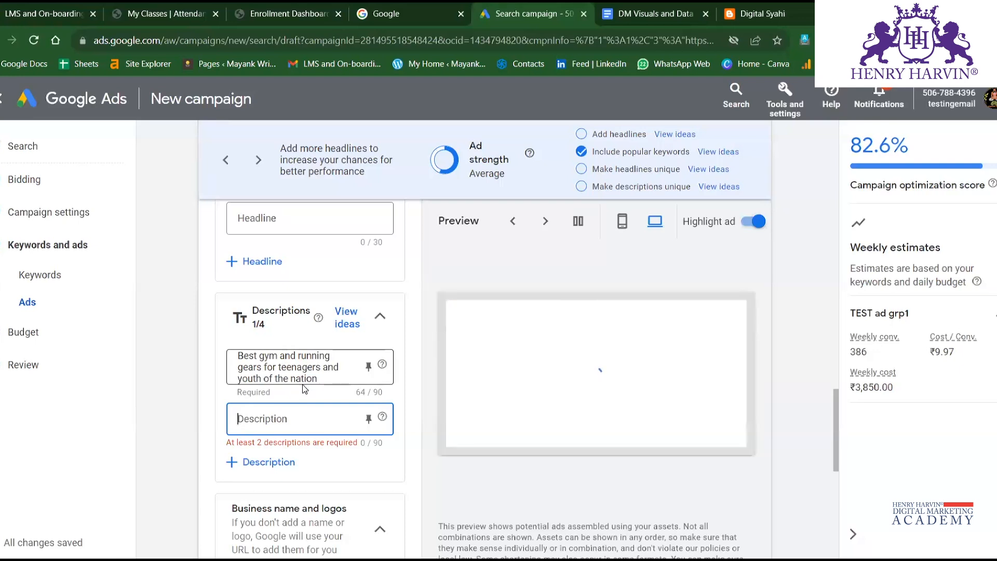
{"action": "type", "text": "Quality products "}
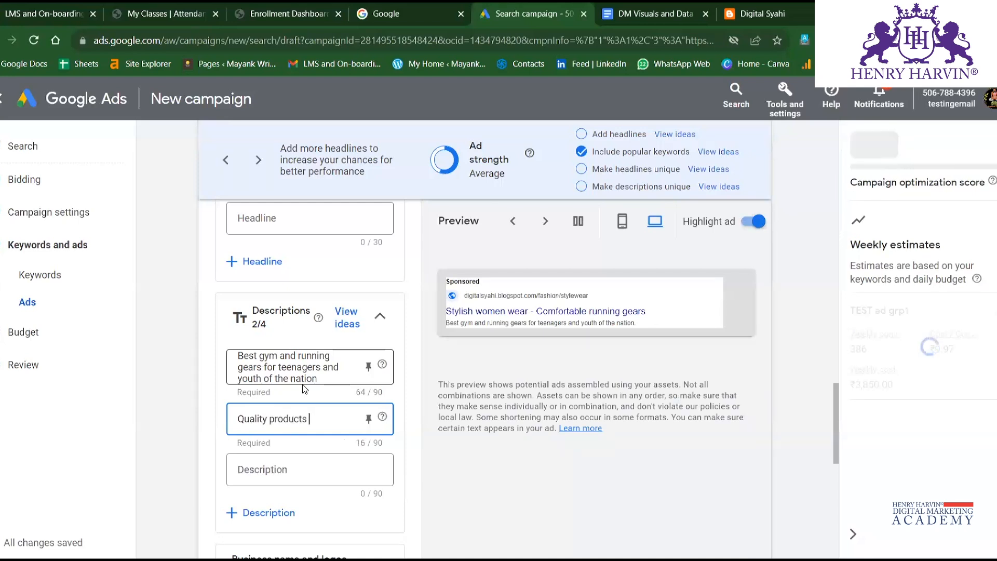
{"action": "type", "text": "in"}
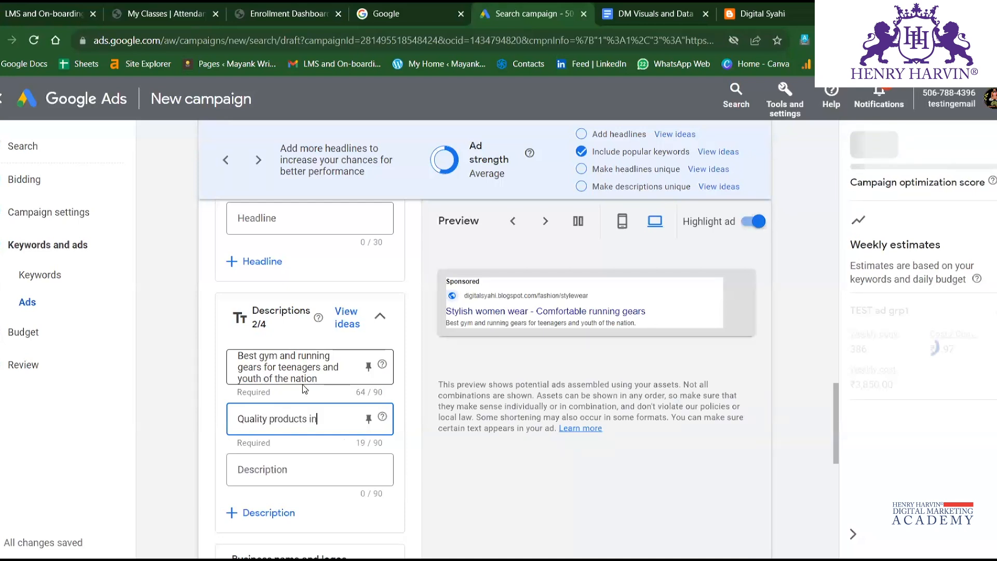
{"action": "type", "text": " affordatb"}
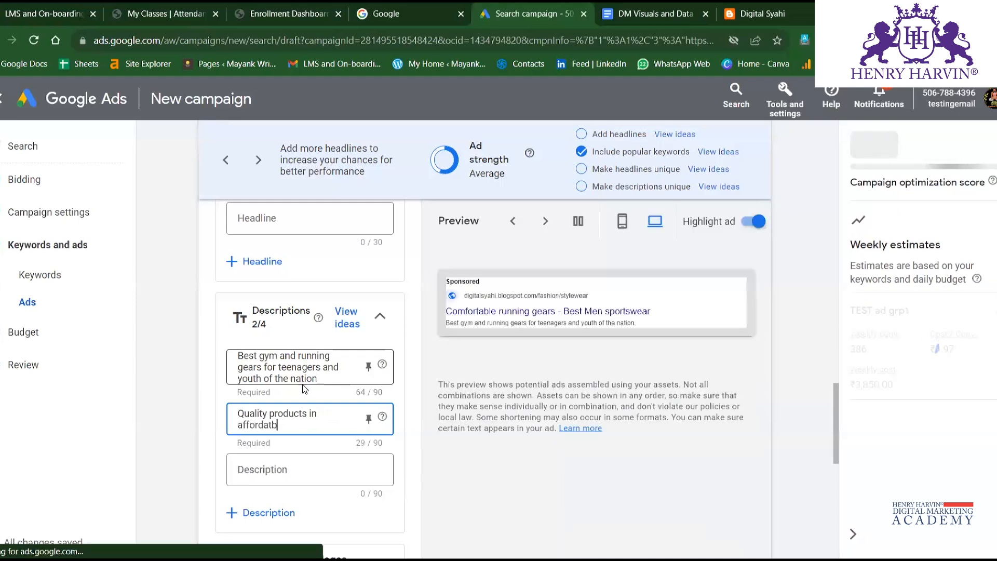
{"action": "type", "text": "le pri"}
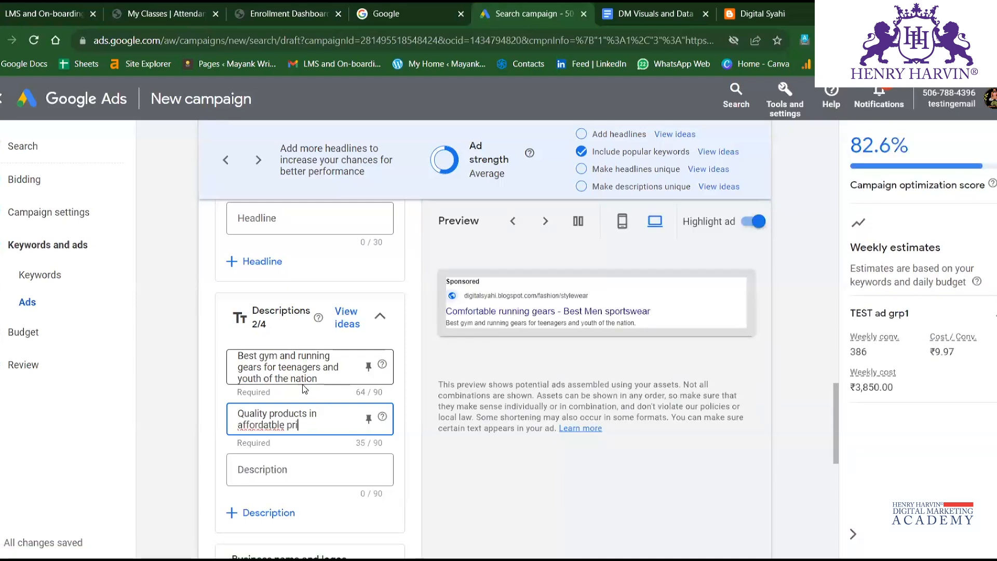
{"action": "type", "text": "cing withou"}
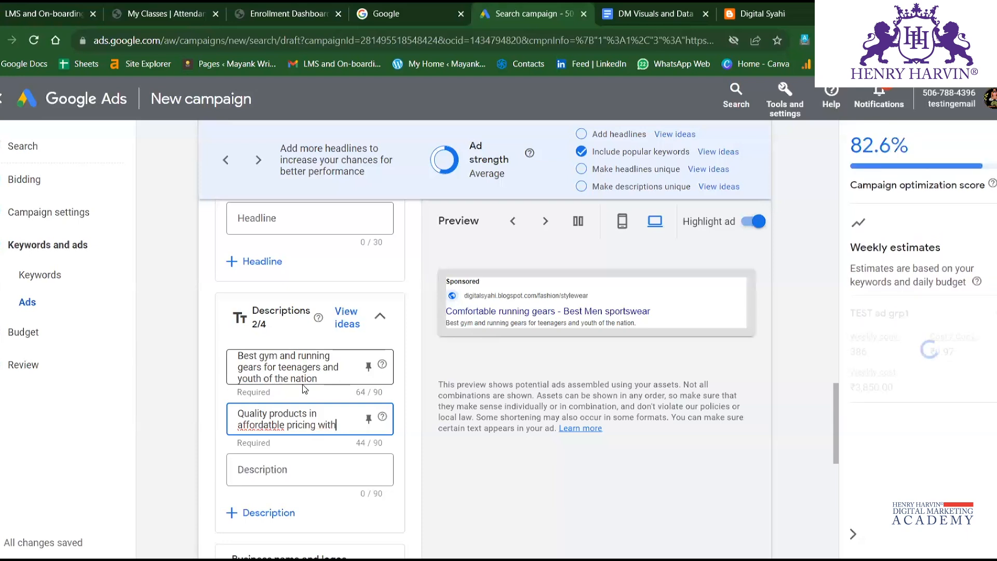
{"action": "key", "text": "BackSpace"}
{"action": "key", "text": "BackSpace"}
{"action": "key", "text": "BackSpace"}
{"action": "key", "text": "BackSpace"}
{"action": "type", "text": "th"}
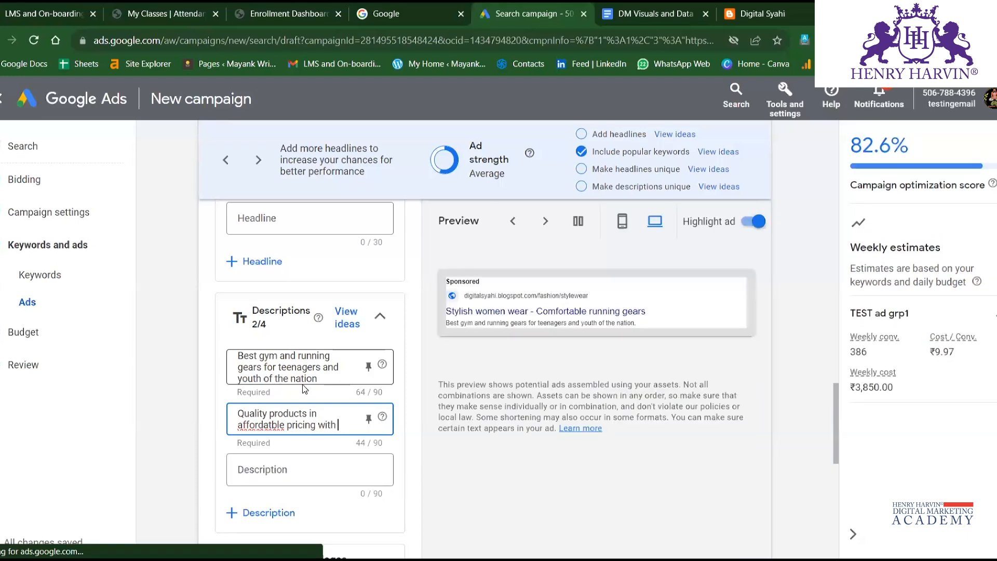
Correct the spelling of affordable in the second description and complete its text with easy return policy.
{"action": "right_click", "coordinate": [274, 427]}
{"action": "left_click", "coordinate": [308, 232]}
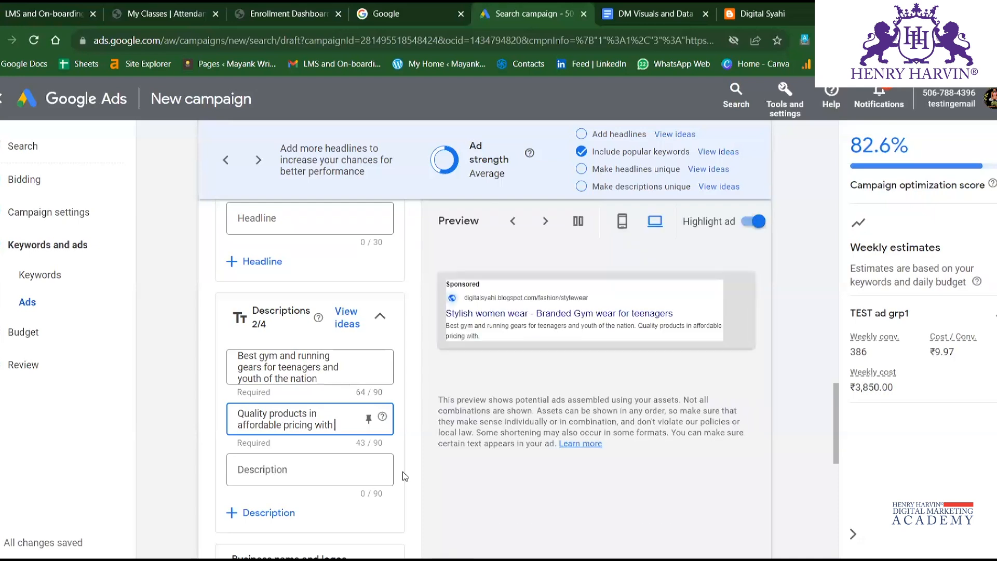
{"action": "type", "text": "y ret"}
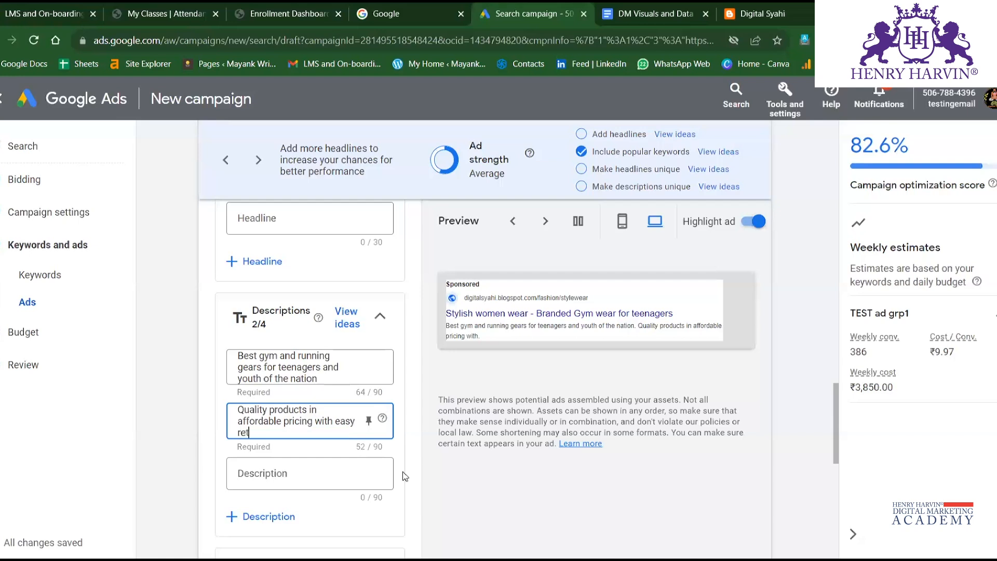
{"action": "type", "text": "urn"}
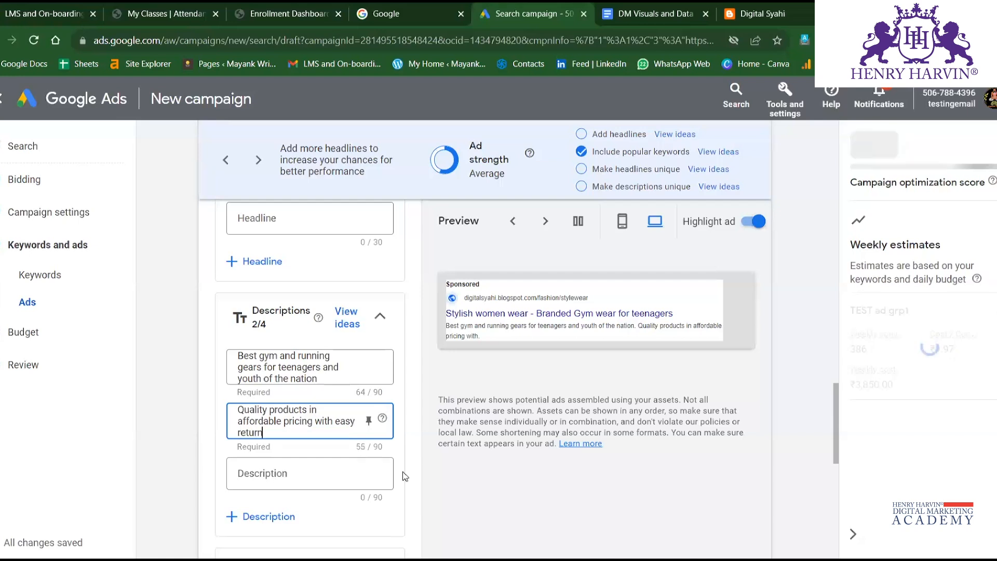
{"action": "type", "text": " policy"}
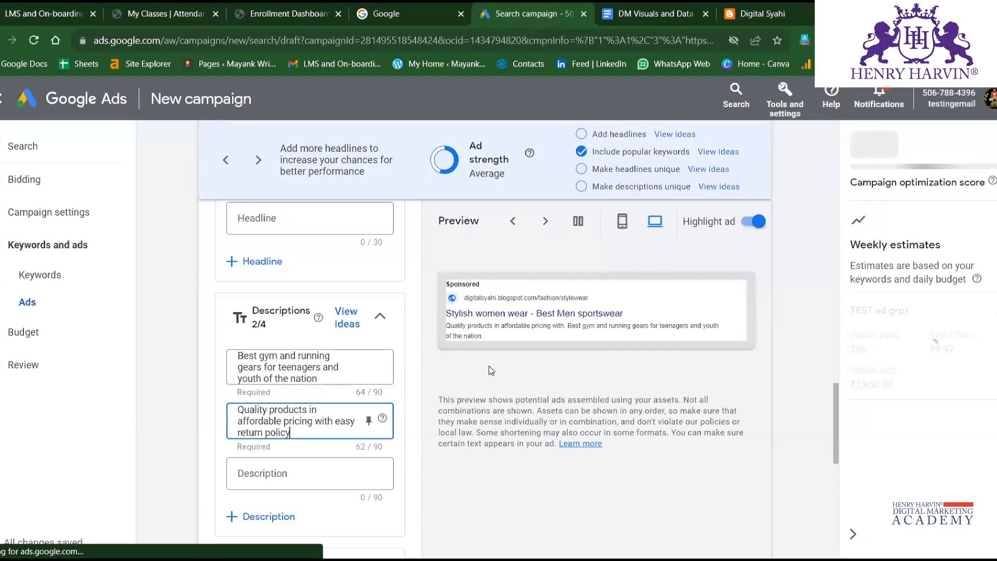
{"action": "left_click", "coordinate": [540, 377]}
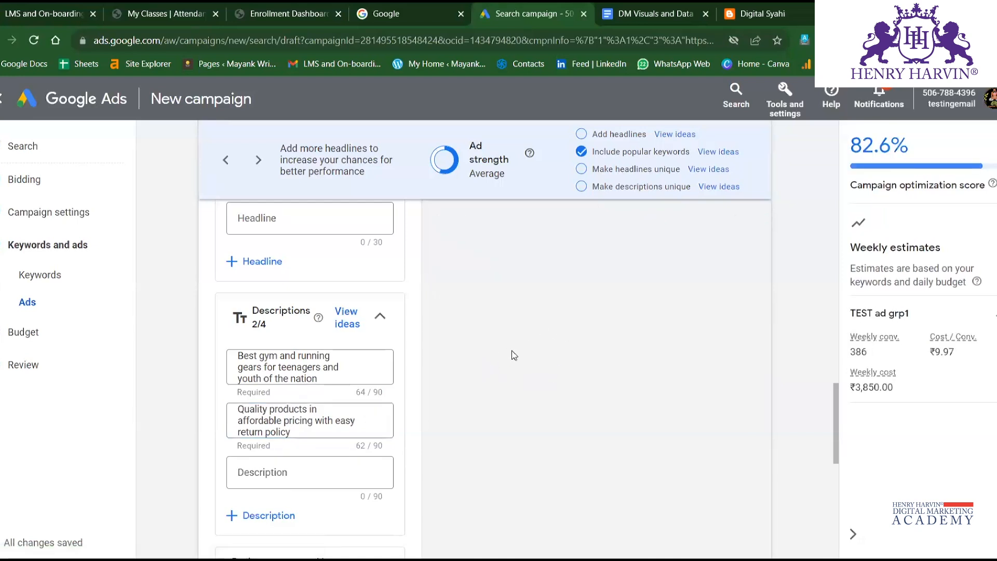
Review the desktop ad preview with both descriptions and check the access page for adding a business name and logos.
{"action": "scroll", "coordinate": [541, 418], "scroll_direction": "up", "scroll_amount": 5}
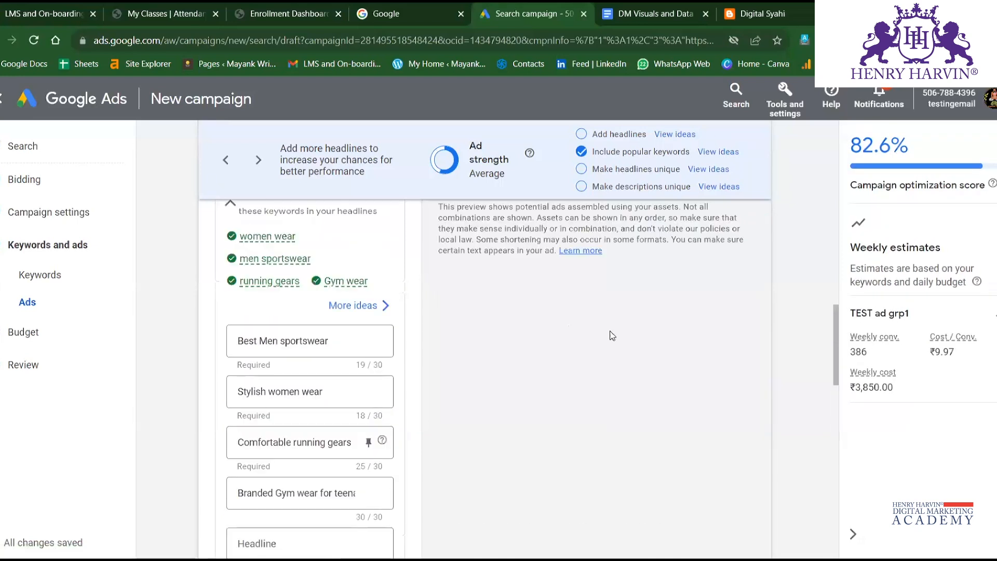
{"action": "scroll", "coordinate": [535, 320], "scroll_direction": "up", "scroll_amount": 5}
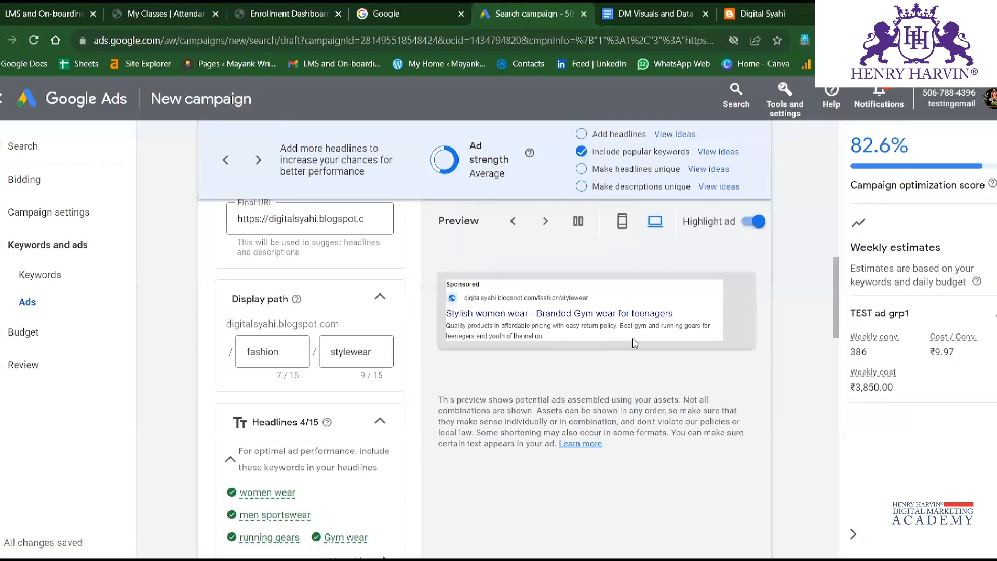
{"action": "scroll", "coordinate": [459, 378], "scroll_direction": "down", "scroll_amount": 15}
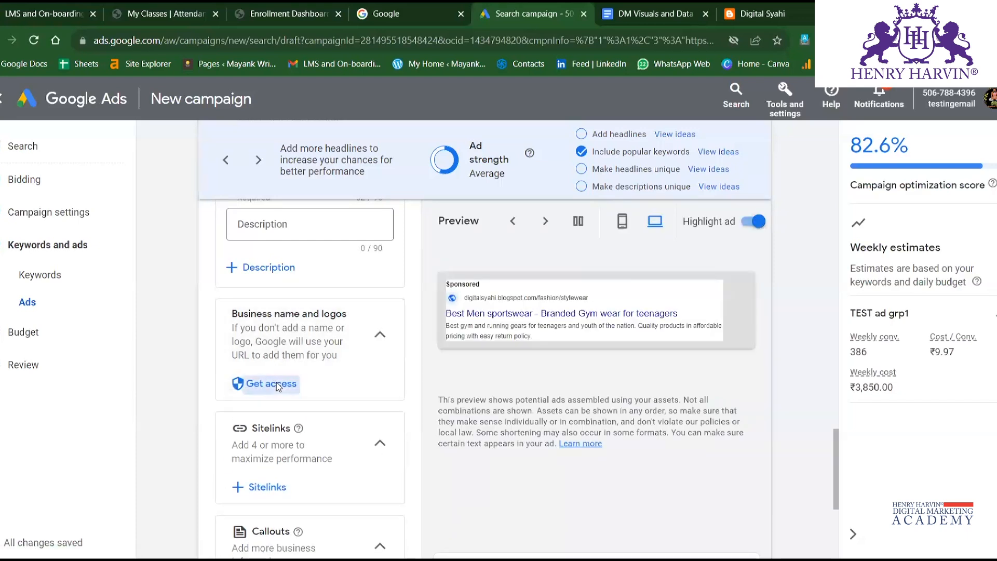
{"action": "left_click", "coordinate": [276, 382]}
{"action": "left_click", "coordinate": [424, 16]}
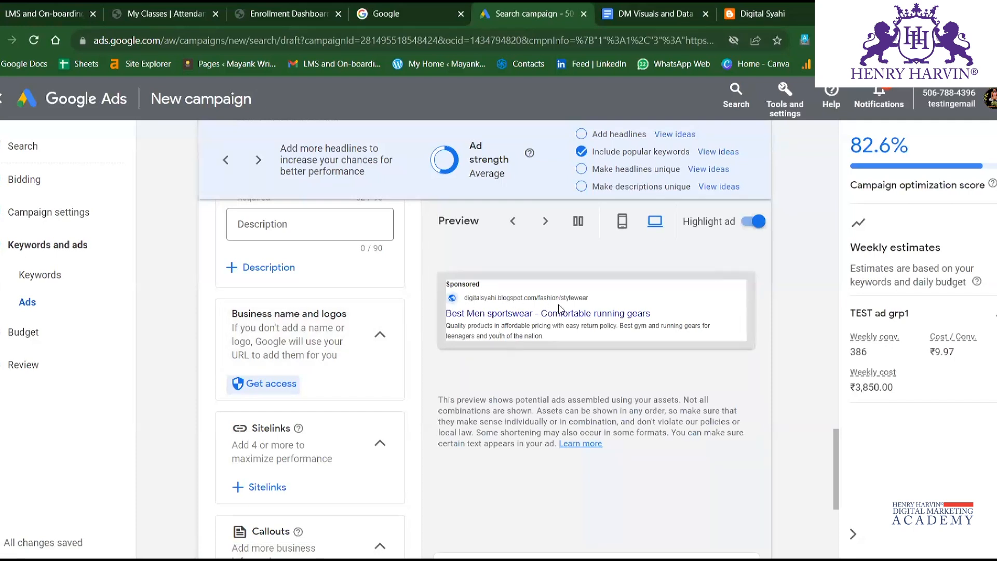
Open the campaign's sitelink assets and start creating a new sitelink.
{"action": "scroll", "coordinate": [457, 301], "scroll_direction": "down", "scroll_amount": 2}
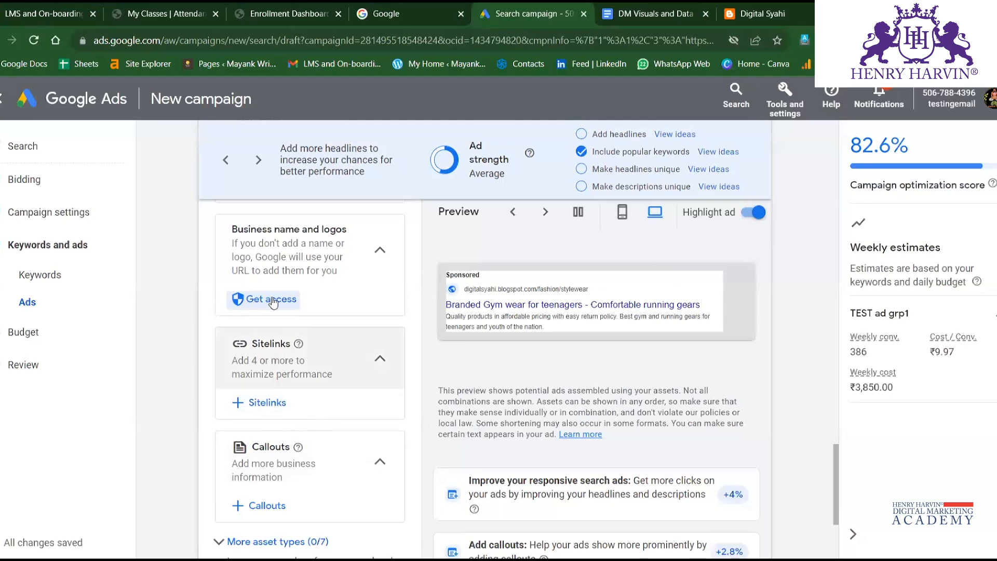
{"action": "left_click", "coordinate": [266, 408]}
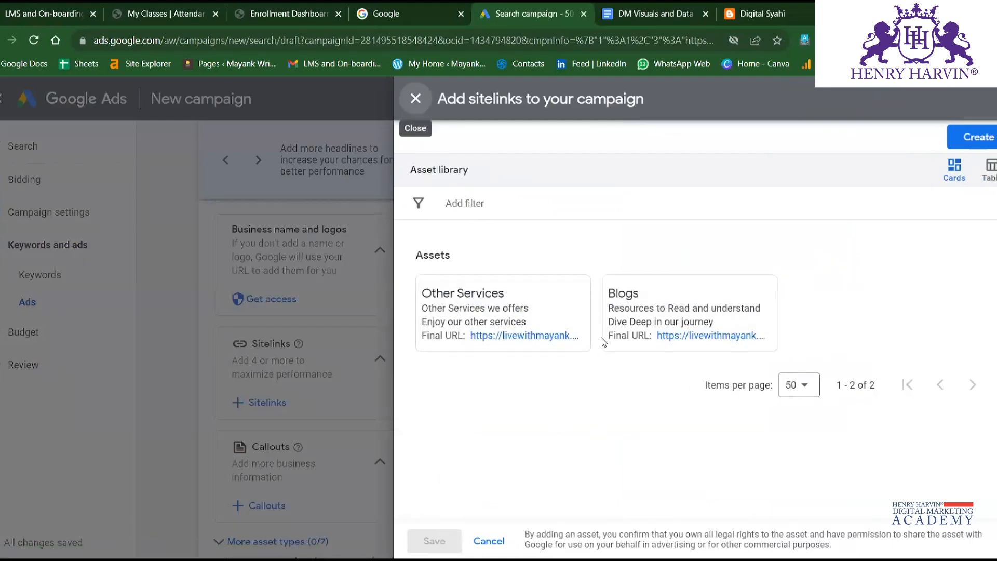
{"action": "mouse_move", "coordinate": [506, 348]}
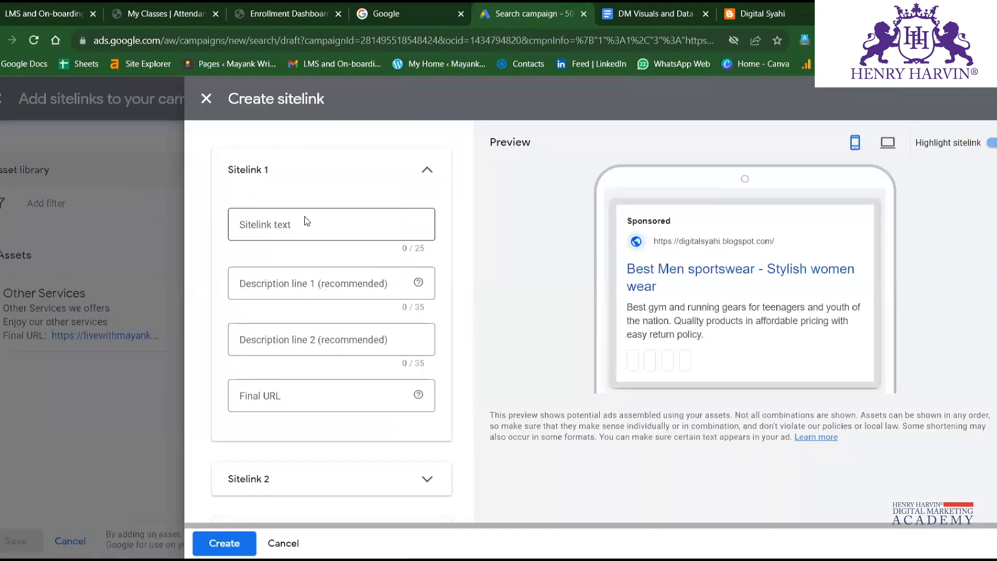
{"action": "left_click", "coordinate": [307, 227]}
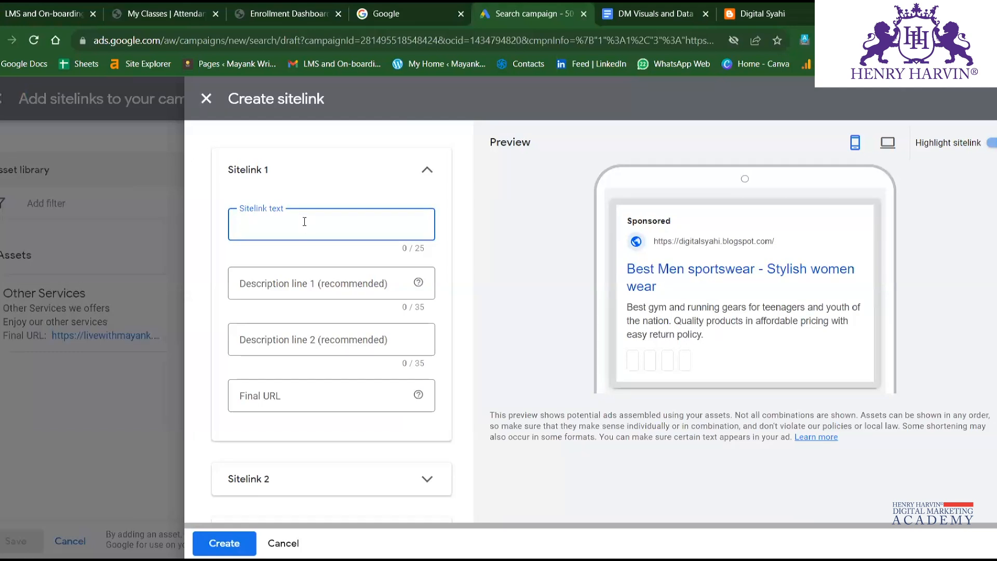
Enter Check Stocks as the first sitelink's text.
{"action": "type", "text": "Ca"}
{"action": "key", "text": "BackSpace"}
{"action": "key", "text": "BackSpace"}
{"action": "type", "text": "By"}
{"action": "key", "text": "BackSpace"}
{"action": "type", "text": "Check"}
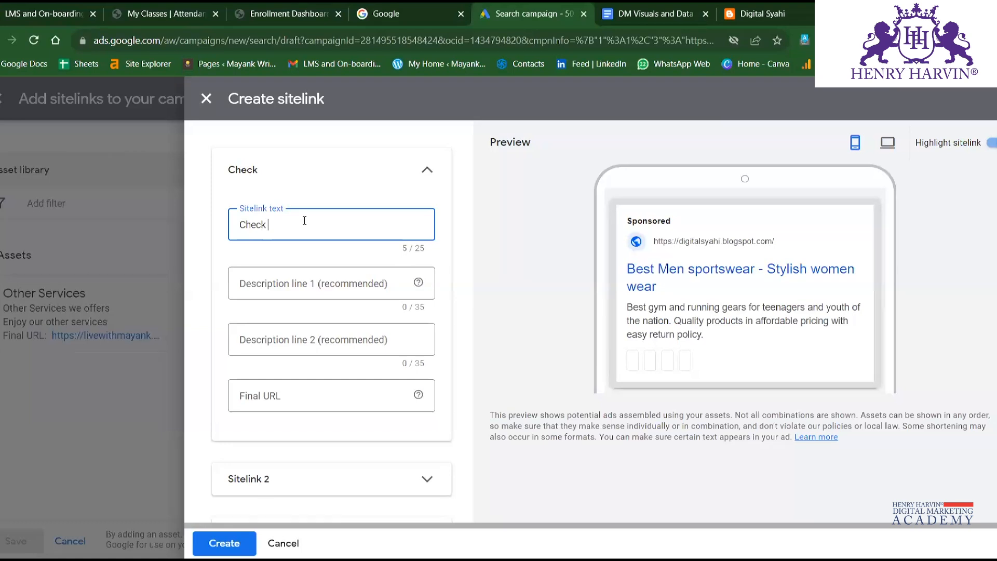
{"action": "type", "text": "Stocks"}
Enter Delivery locations as the sitelink's first description line.
{"action": "left_click", "coordinate": [310, 280]}
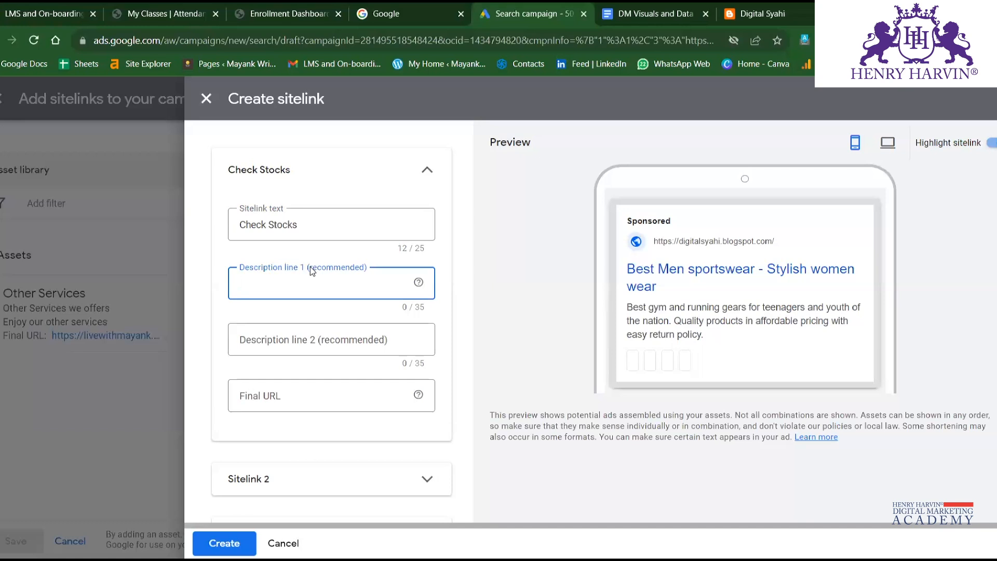
{"action": "type", "text": "Delivery lo"}
{"action": "scroll", "coordinate": [421, 452], "scroll_direction": "down", "scroll_amount": 3}
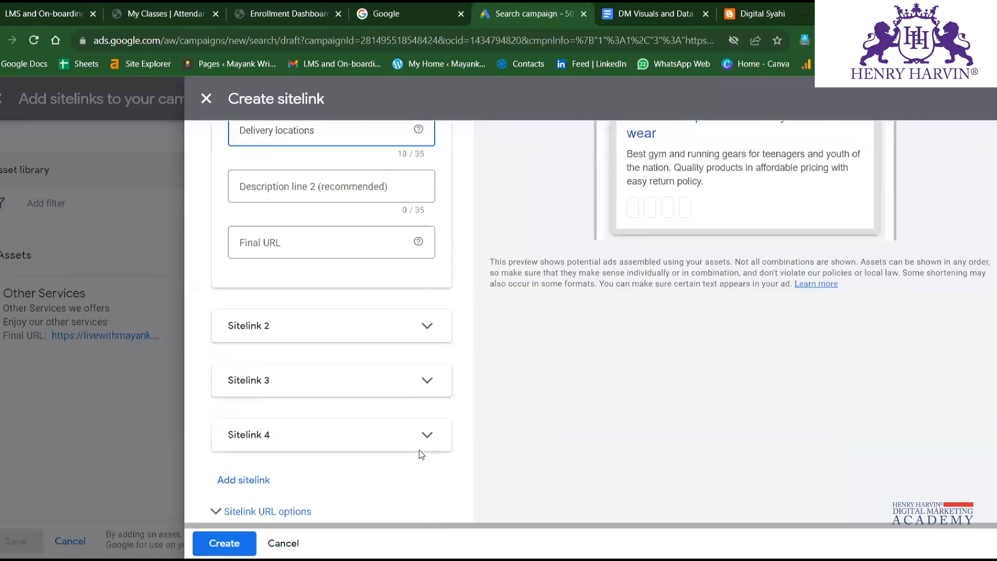
{"action": "scroll", "coordinate": [420, 450], "scroll_direction": "up", "scroll_amount": 1}
{"action": "scroll", "coordinate": [350, 359], "scroll_direction": "up", "scroll_amount": 3}
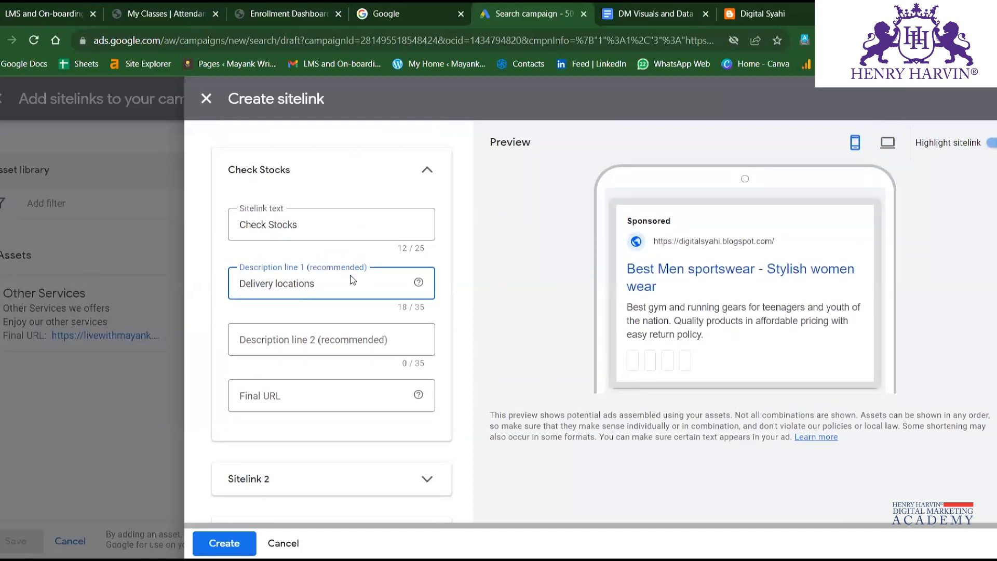
Replace the word Stocks in the sitelink text so it reads Check Availability.
{"action": "left_click_drag", "start_coordinate": [323, 283], "coordinate": [225, 281]}
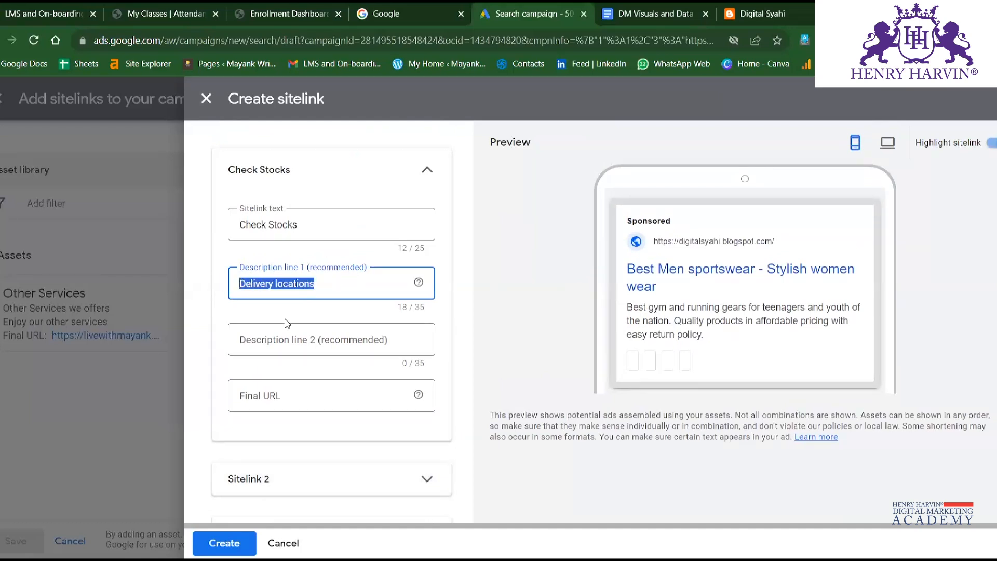
{"action": "left_click", "coordinate": [346, 222]}
{"action": "double_click", "coordinate": [285, 228]}
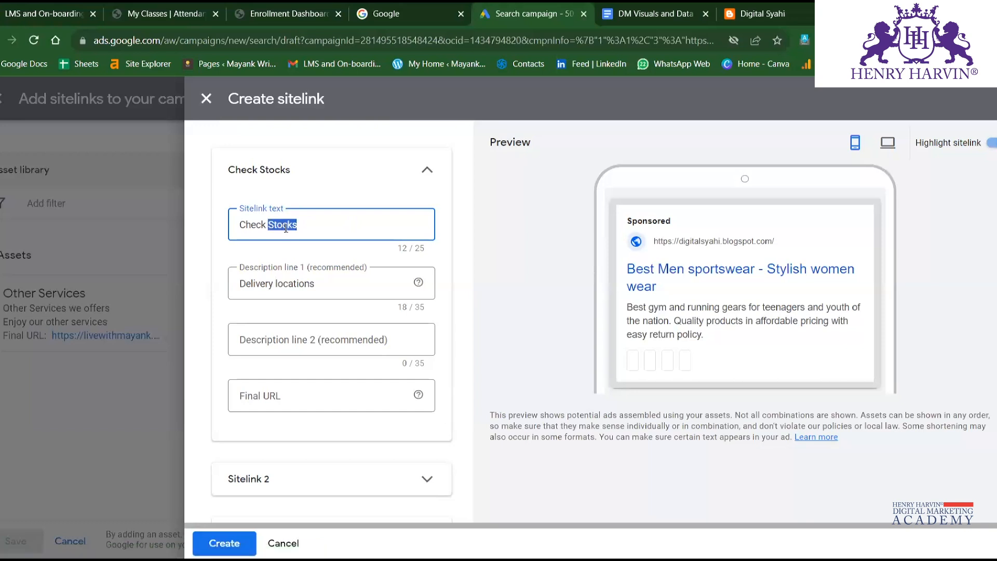
{"action": "type", "text": "Ava"}
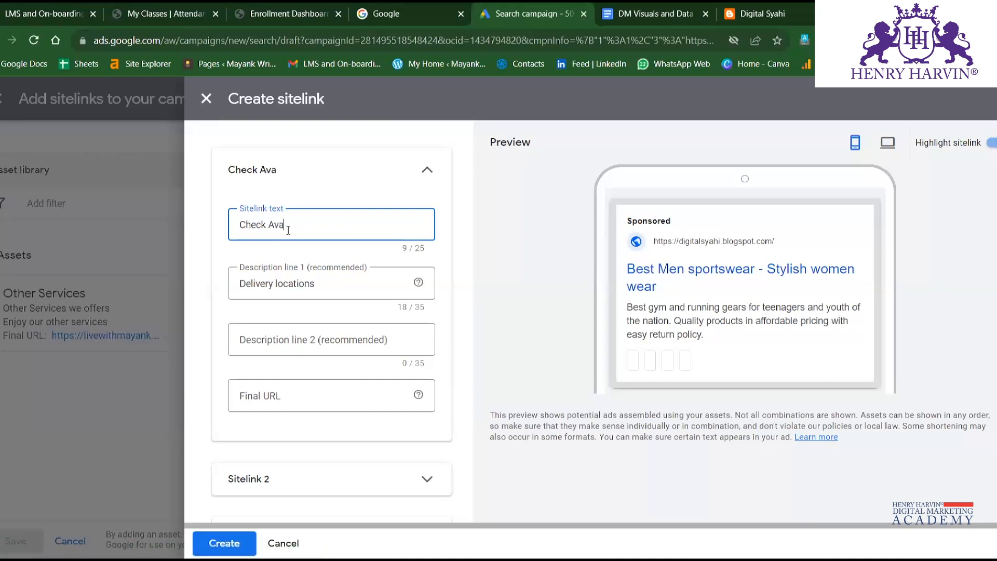
{"action": "type", "text": "ilability"}
{"action": "left_click", "coordinate": [338, 394]}
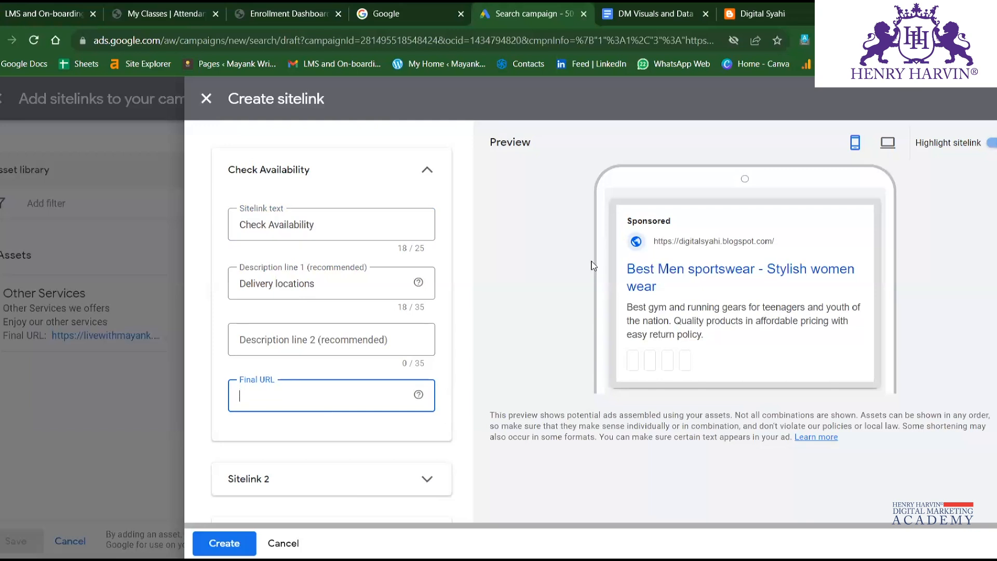
{"action": "left_click", "coordinate": [762, 14]}
{"action": "left_click", "coordinate": [599, 38]}
{"action": "key", "text": "ctrl+c"}
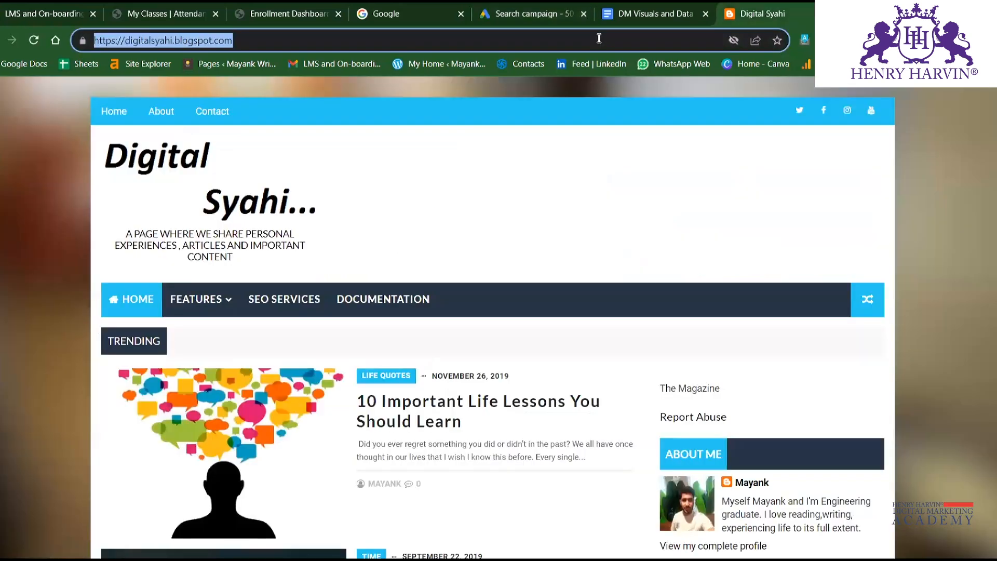
{"action": "left_click", "coordinate": [506, 13]}
{"action": "left_click", "coordinate": [411, 398]}
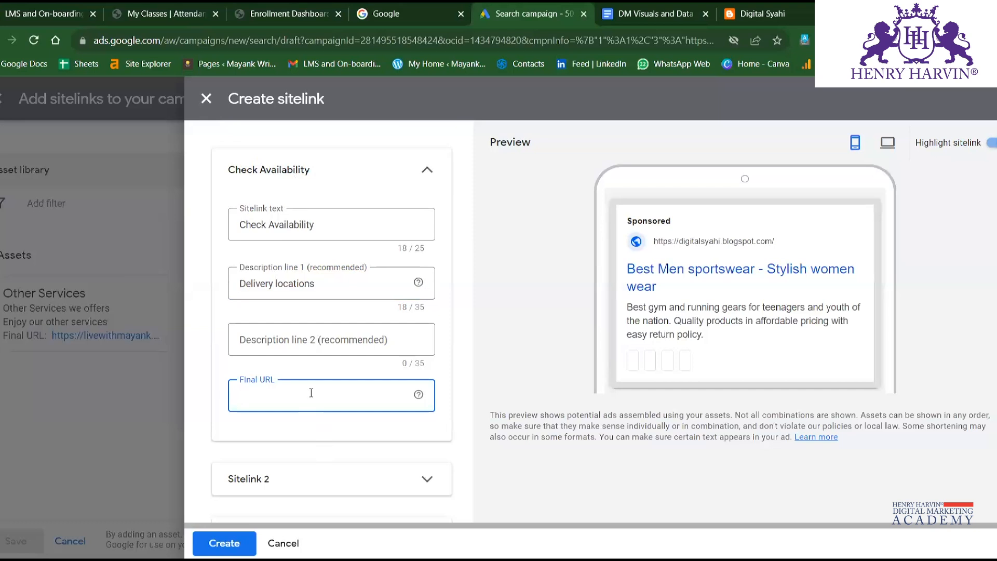
{"action": "key", "text": "ctrl+v"}
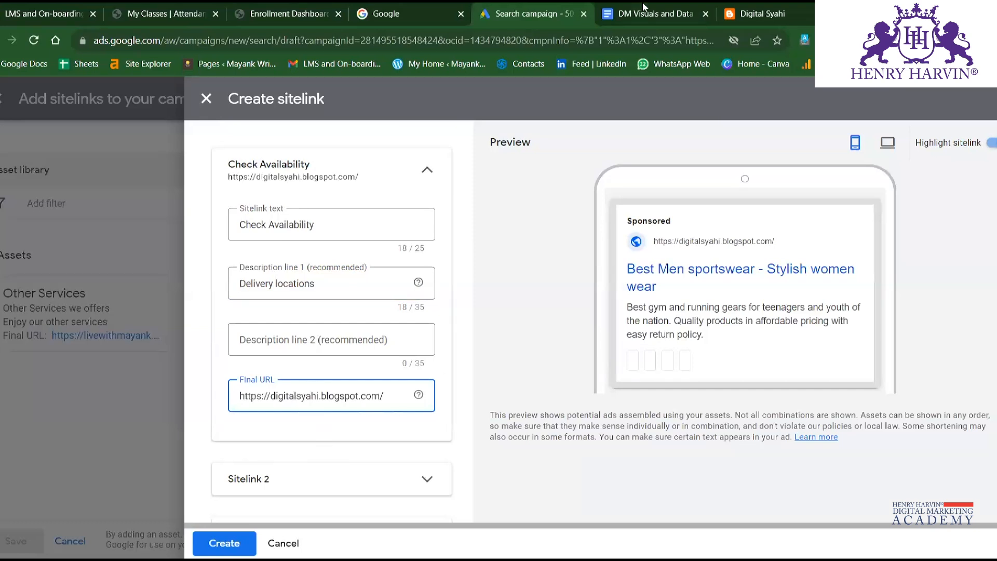
Replace the sitelink's final URL with the address of the blog post 10 Important Life Lessons You Should Learn.
{"action": "left_click", "coordinate": [720, 16]}
{"action": "key", "text": "Return"}
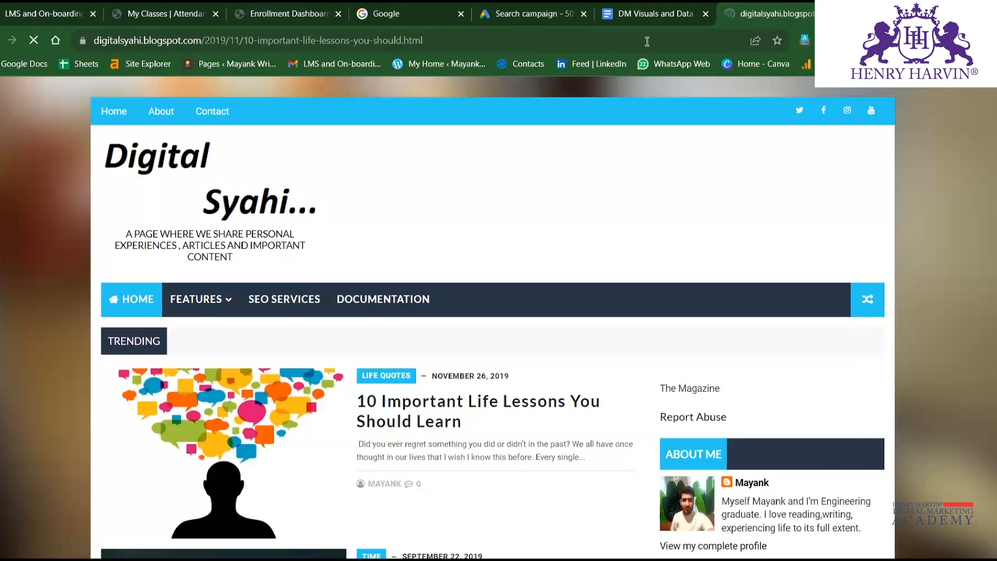
{"action": "left_click", "coordinate": [519, 38]}
{"action": "key", "text": "ctrl+c"}
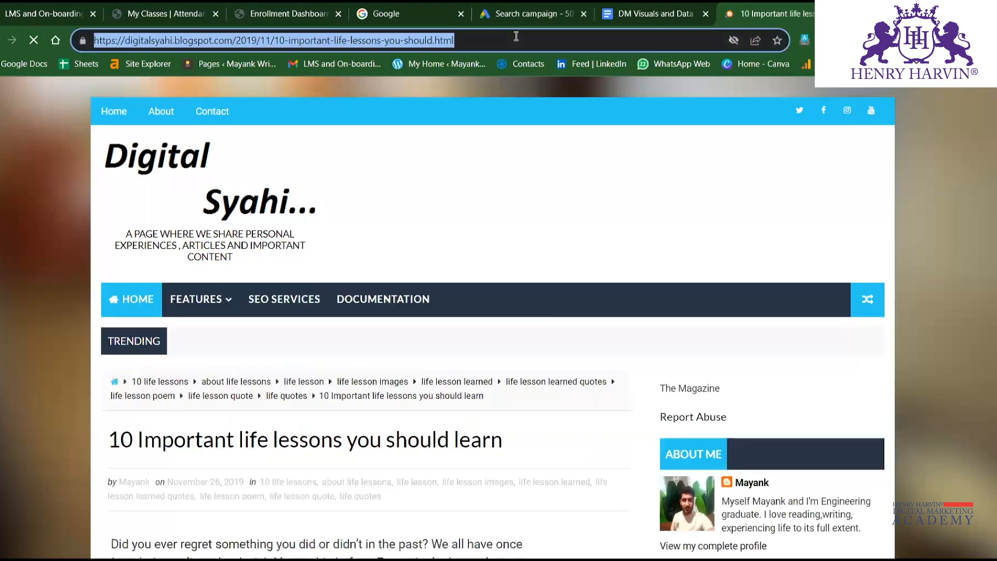
{"action": "left_click", "coordinate": [508, 7]}
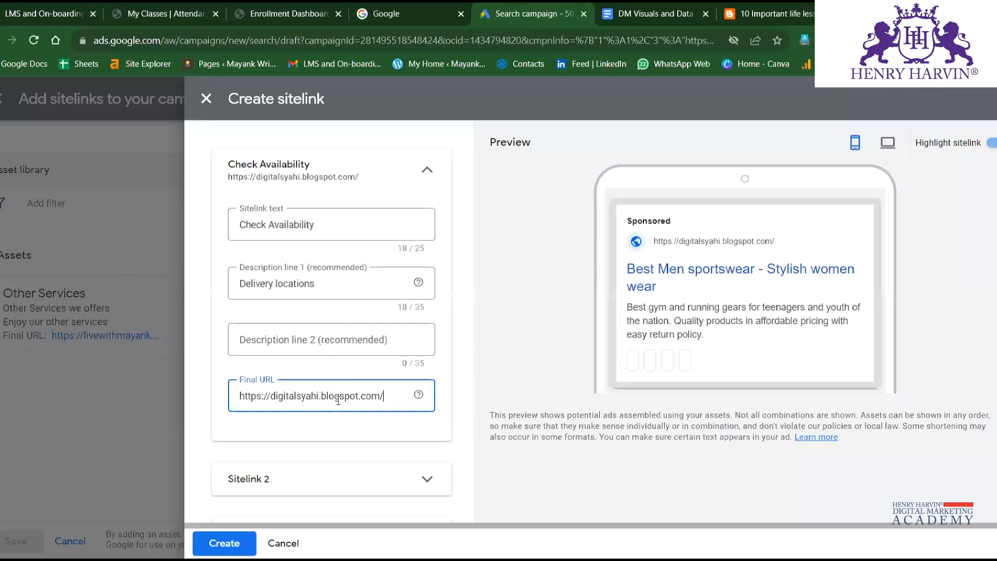
{"action": "triple_click", "coordinate": [338, 395]}
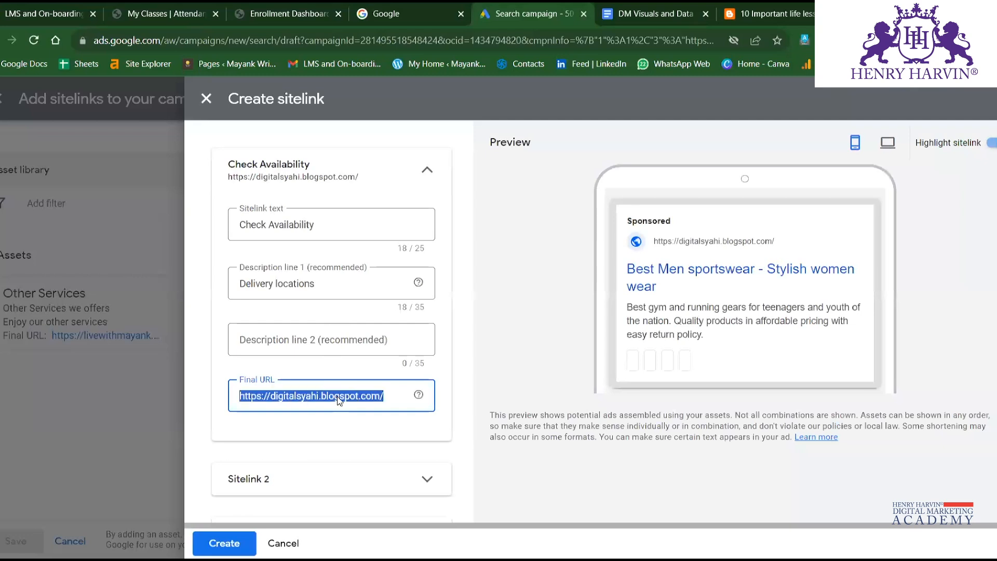
{"action": "key", "text": "ctrl+v"}
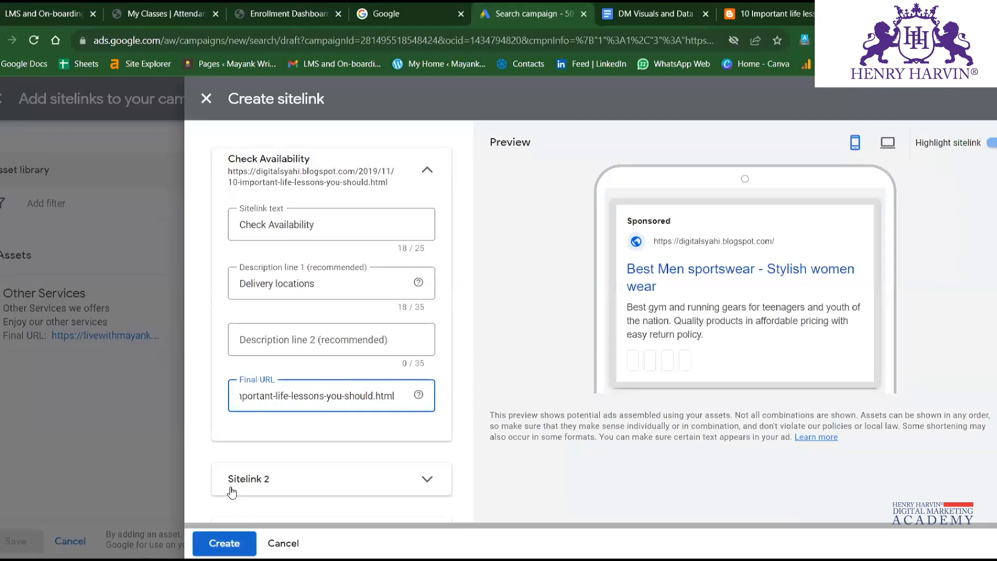
Add a fifth, empty sitelink entry below the four existing ones.
{"action": "scroll", "coordinate": [428, 356], "scroll_direction": "down", "scroll_amount": 2}
{"action": "scroll", "coordinate": [428, 357], "scroll_direction": "down", "scroll_amount": 2}
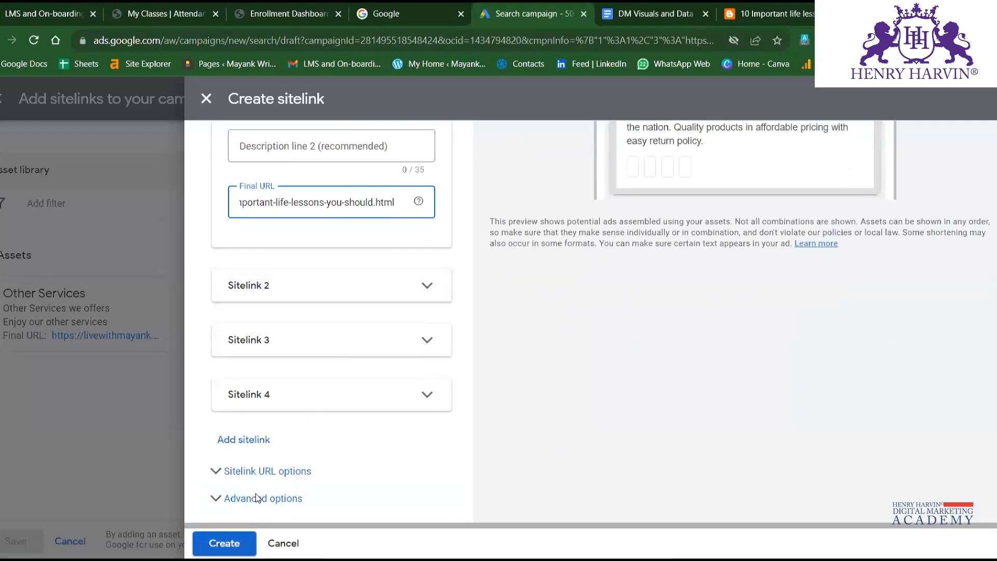
{"action": "left_click", "coordinate": [257, 499]}
{"action": "left_click", "coordinate": [253, 450]}
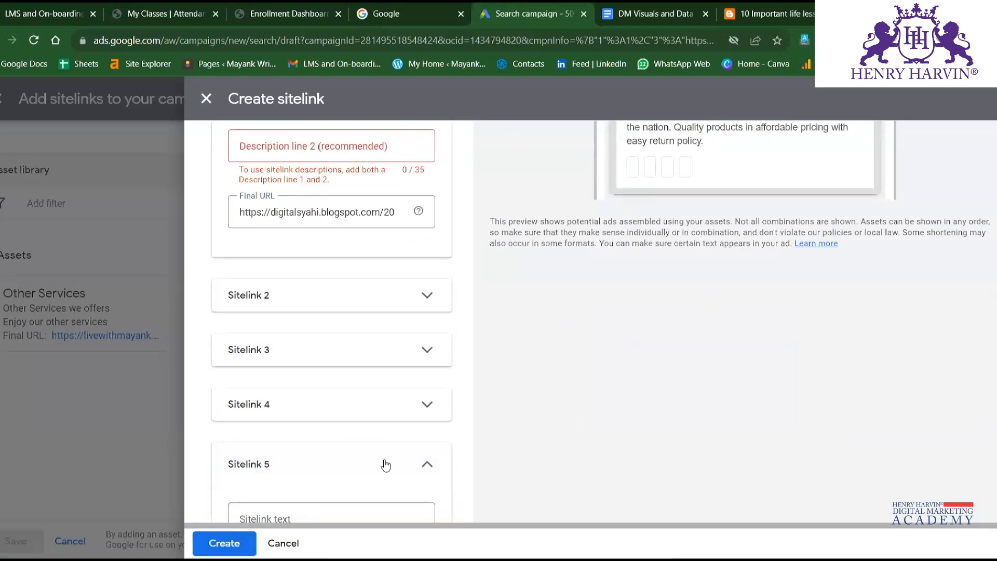
{"action": "scroll", "coordinate": [318, 363], "scroll_direction": "up", "scroll_amount": 4}
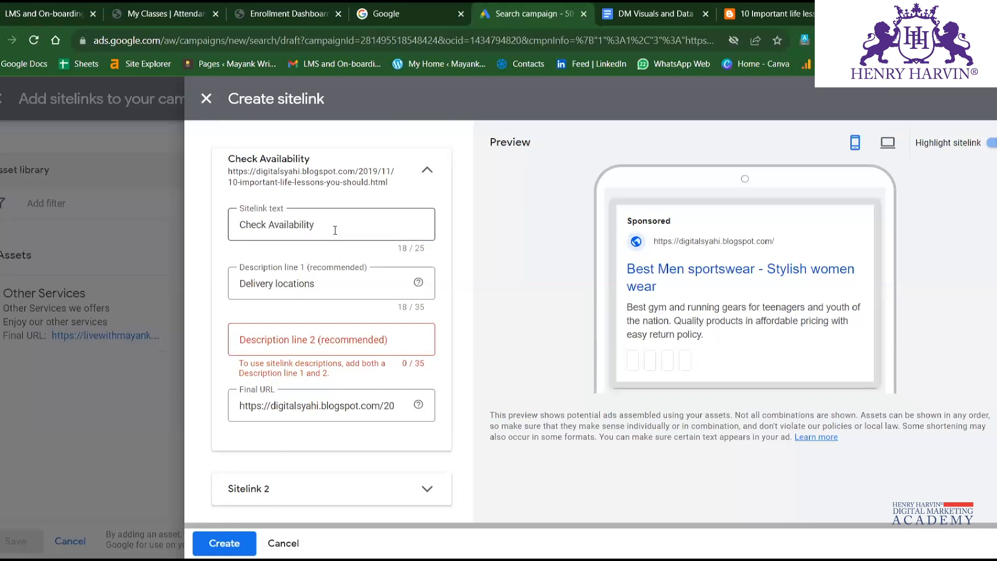
Extend the Check Availability sitelink's first description line to Delivery locations for your pincode.
{"action": "triple_click", "coordinate": [310, 285]}
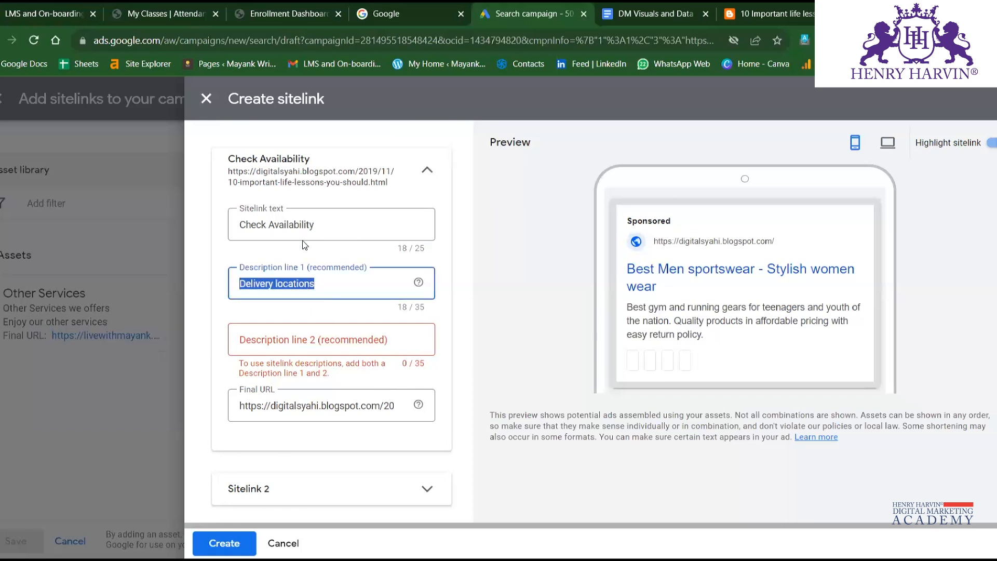
{"action": "double_click", "coordinate": [332, 285]}
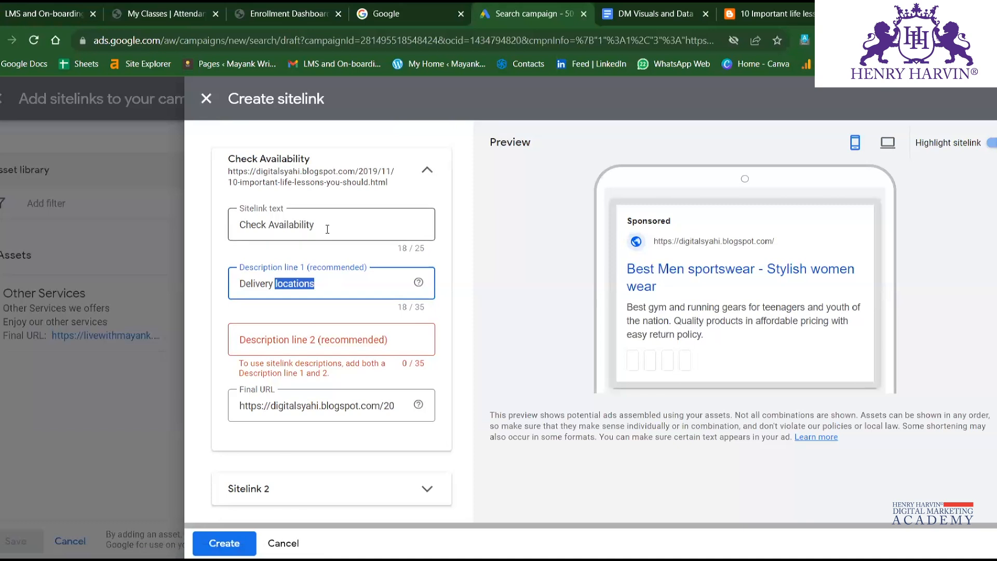
{"action": "double_click", "coordinate": [324, 228]}
{"action": "left_click", "coordinate": [330, 283]}
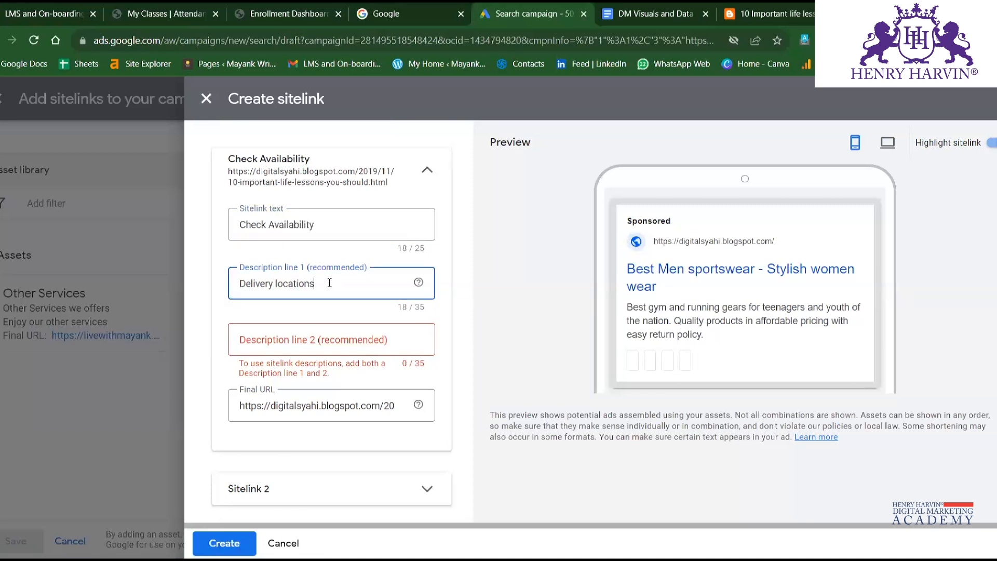
{"action": "type", "text": "for your po"}
{"action": "type", "text": "ncode"}
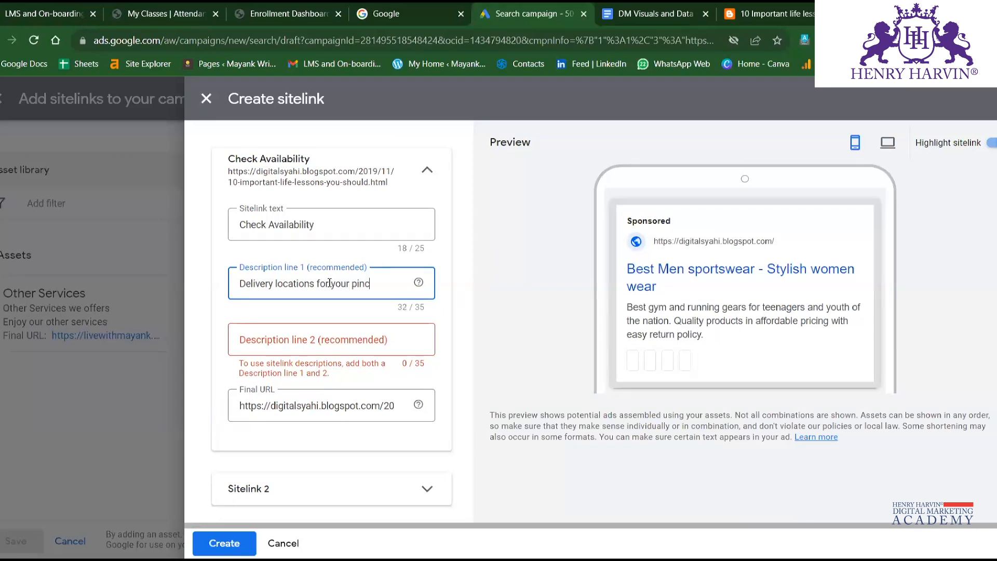
Enter Check pincodes where we deliver as the second description line and create the sitelink.
{"action": "left_click", "coordinate": [343, 340]}
{"action": "type", "text": "Chek"}
{"action": "key", "text": "BackSpace"}
{"action": "type", "text": "ck"}
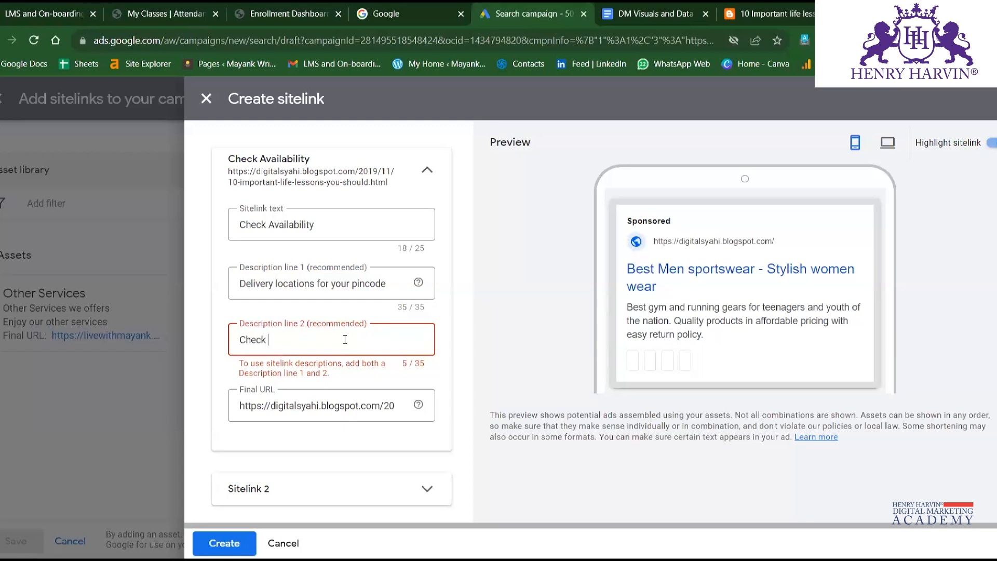
{"action": "type", "text": " whe"}
{"action": "key", "text": "BackSpace"}
{"action": "type", "text": "pincodes where we delic"}
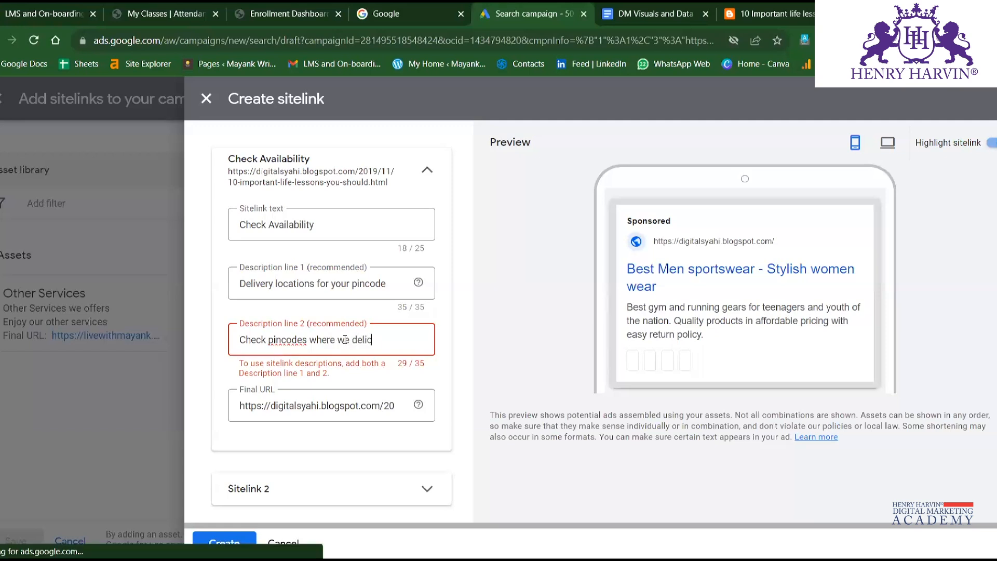
{"action": "key", "text": "BackSpace"}
{"action": "type", "text": "ver"}
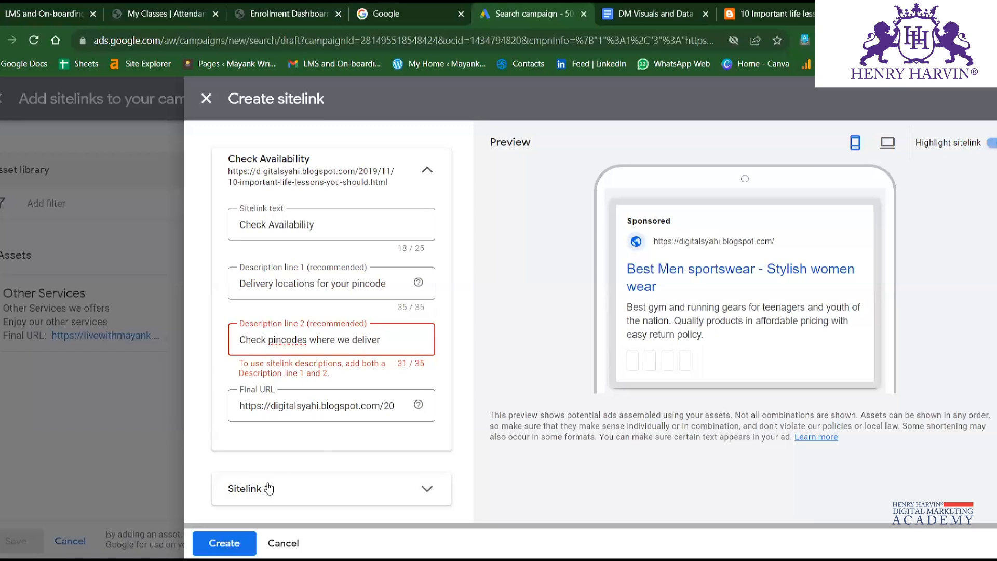
{"action": "left_click", "coordinate": [225, 544]}
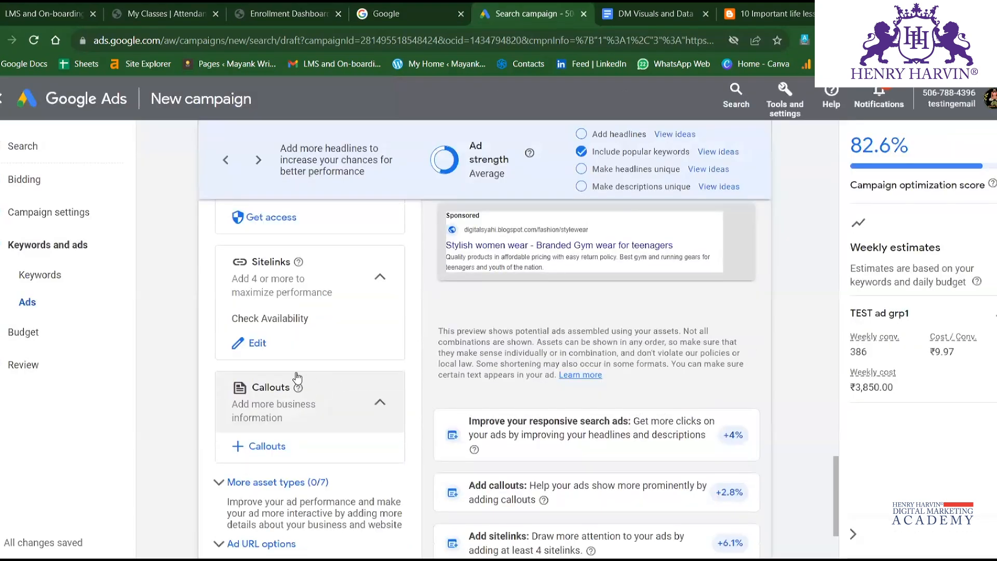
Reopen the campaign's sitelink assets and open a selected Check Availability sitelink for editing.
{"action": "left_click", "coordinate": [256, 345]}
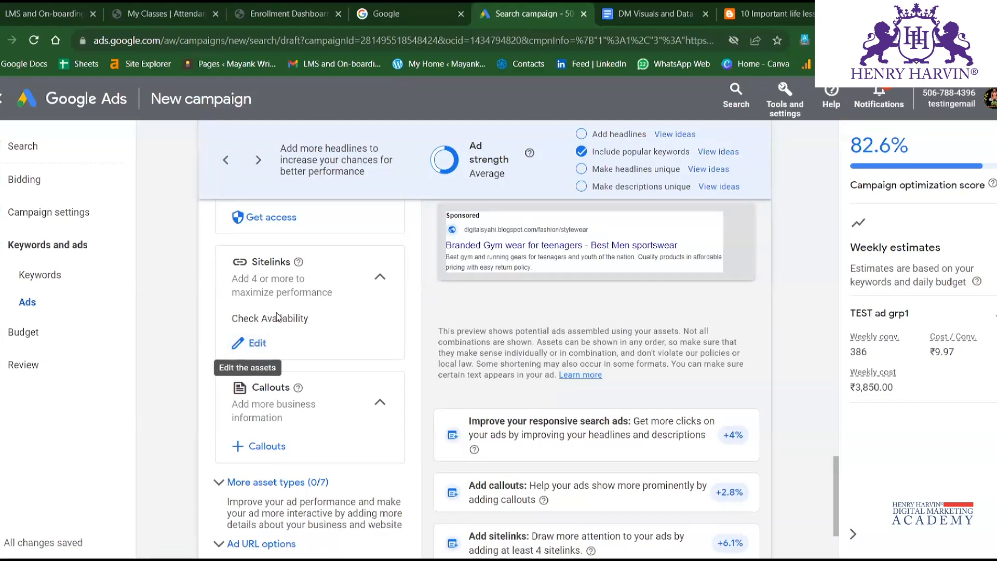
{"action": "left_click", "coordinate": [349, 277]}
{"action": "left_click", "coordinate": [349, 277]}
{"action": "left_click", "coordinate": [252, 344]}
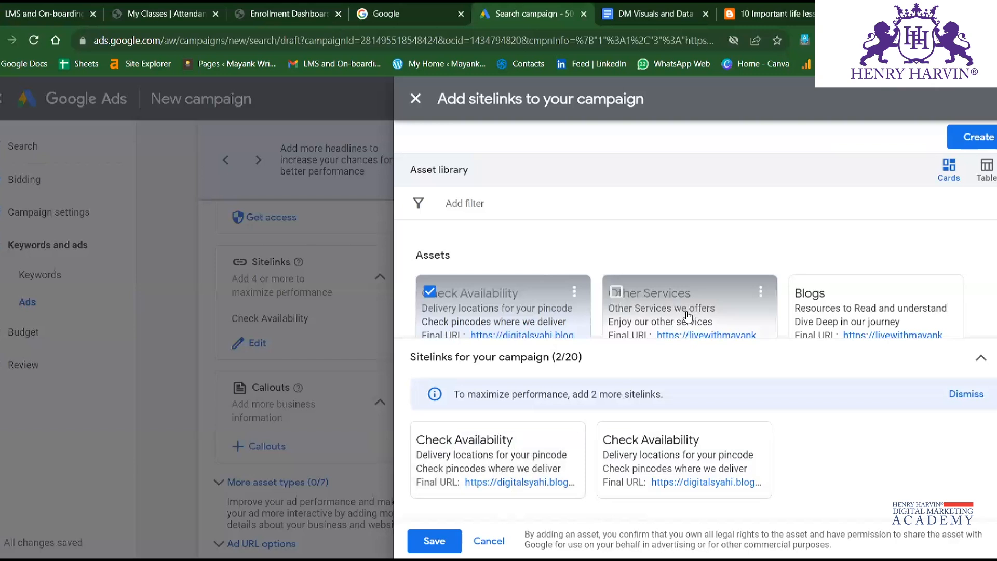
{"action": "left_click", "coordinate": [581, 471]}
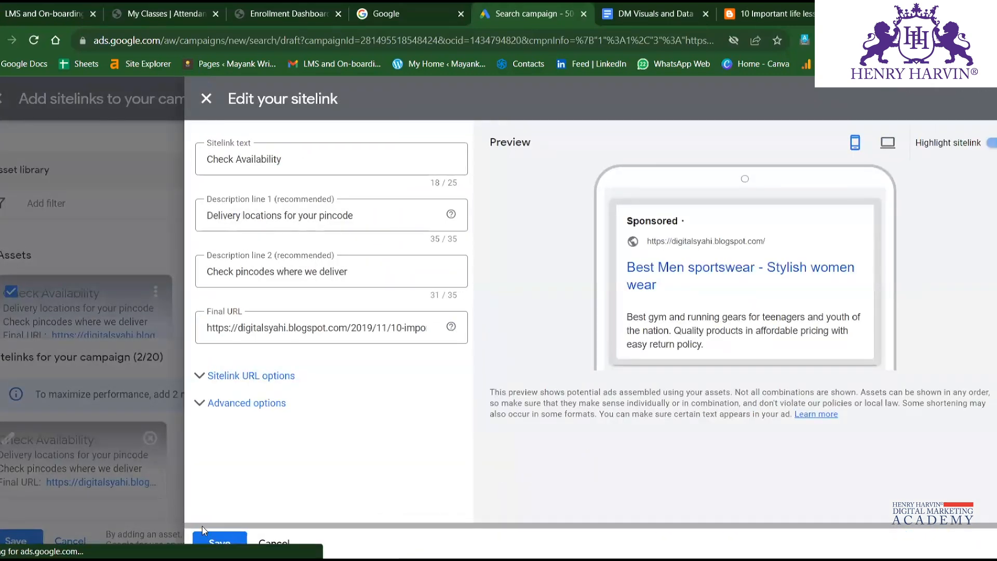
Save the edited Check Availability sitelink and the campaign's sitelink selection.
{"action": "left_click", "coordinate": [222, 540]}
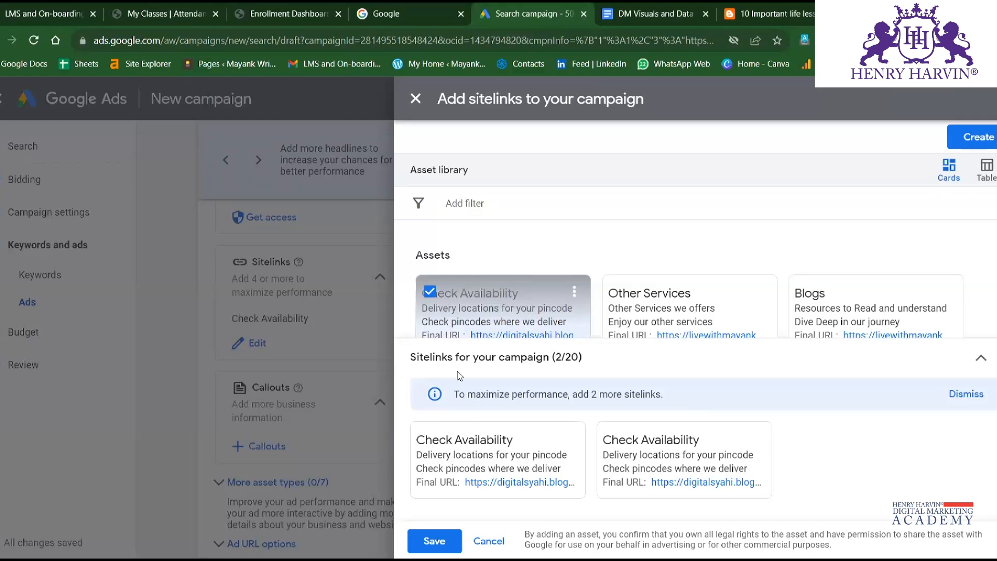
{"action": "left_click", "coordinate": [435, 542]}
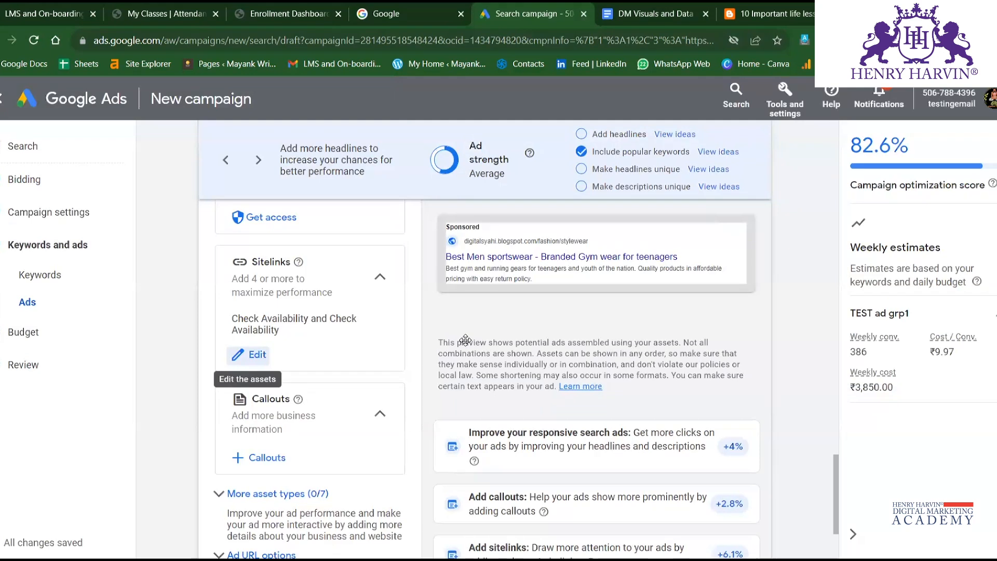
Start adding callouts to the campaign and select the existing 24/7 support service and free shipping callouts.
{"action": "scroll", "coordinate": [327, 363], "scroll_direction": "down", "scroll_amount": 3}
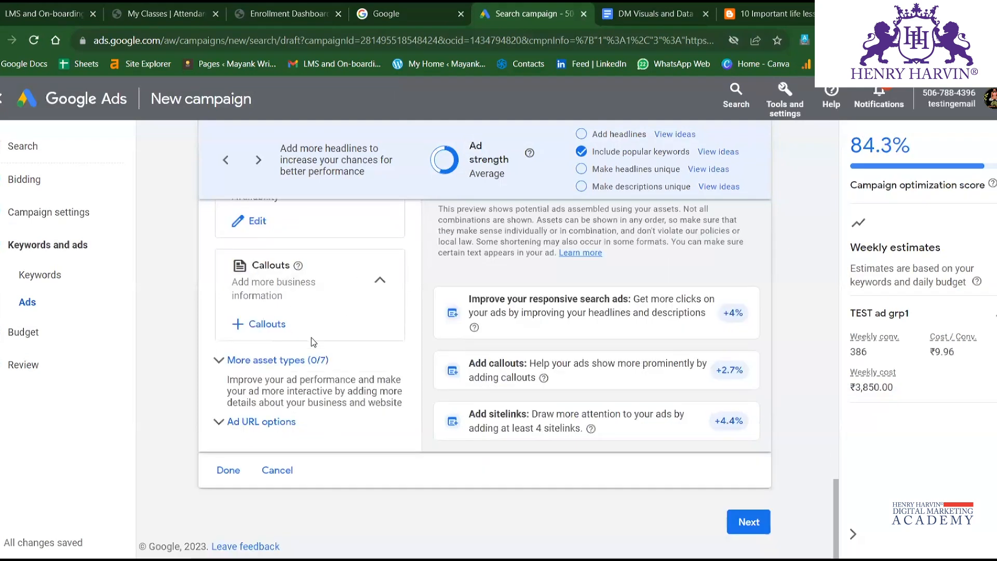
{"action": "left_click", "coordinate": [276, 325]}
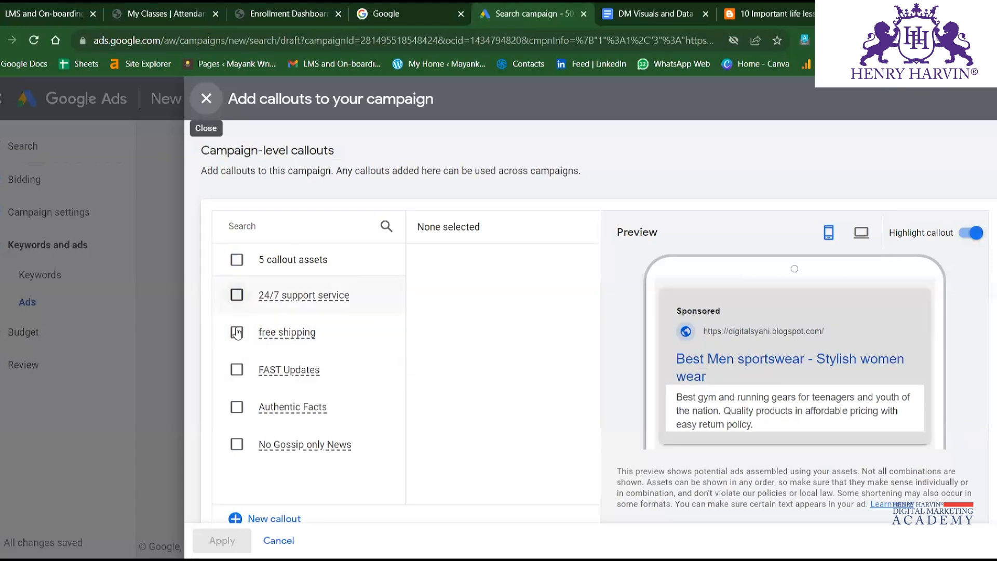
{"action": "left_click", "coordinate": [236, 296]}
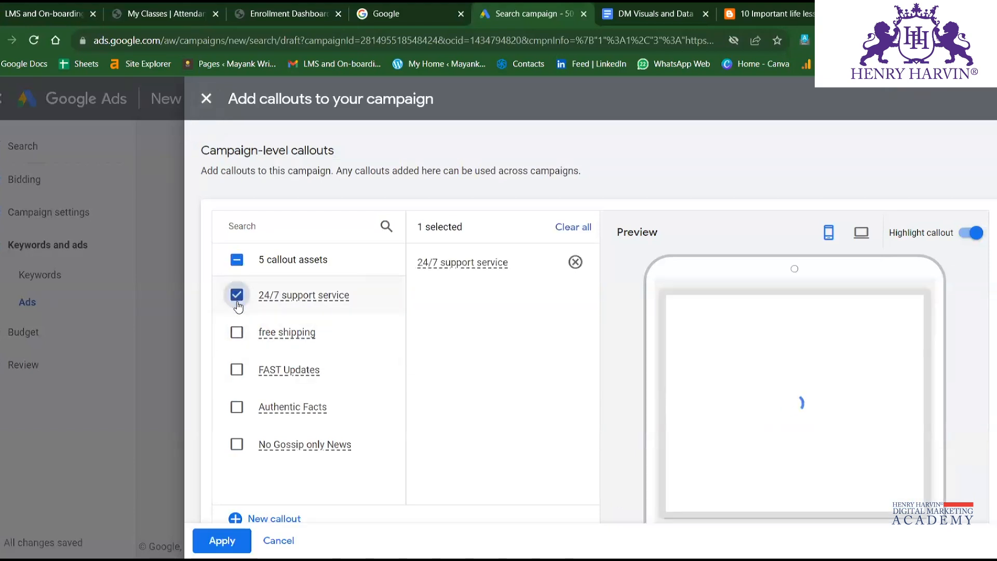
{"action": "left_click", "coordinate": [236, 333]}
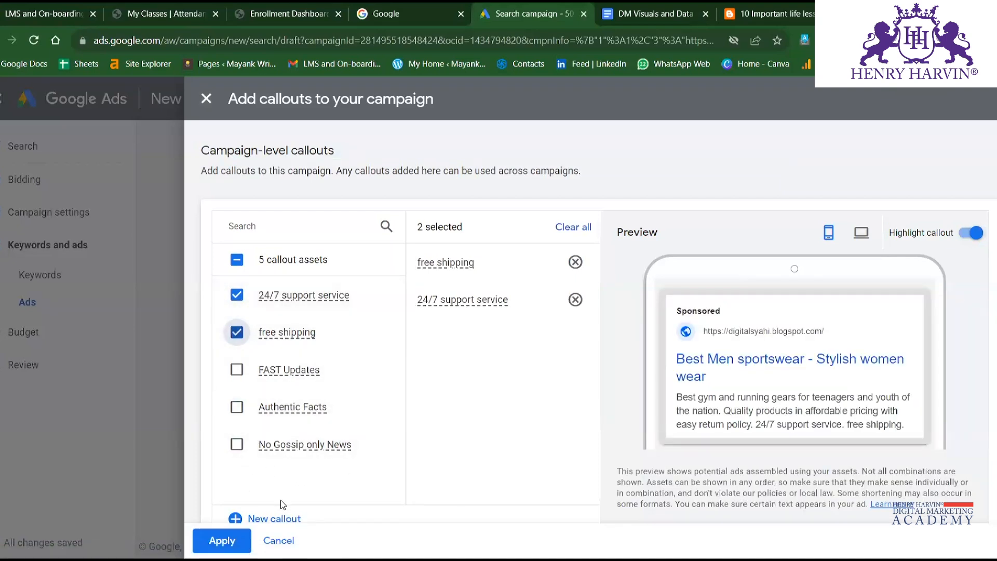
Start a new callout set and enter Quality Products as the first callout text.
{"action": "left_click", "coordinate": [281, 515]}
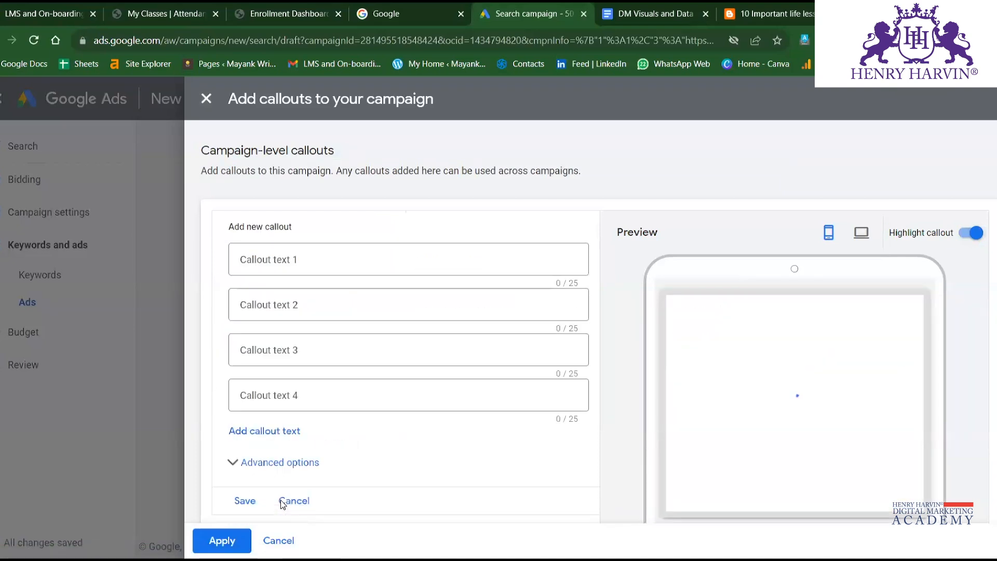
{"action": "left_click", "coordinate": [307, 264]}
{"action": "type", "text": "Quality"}
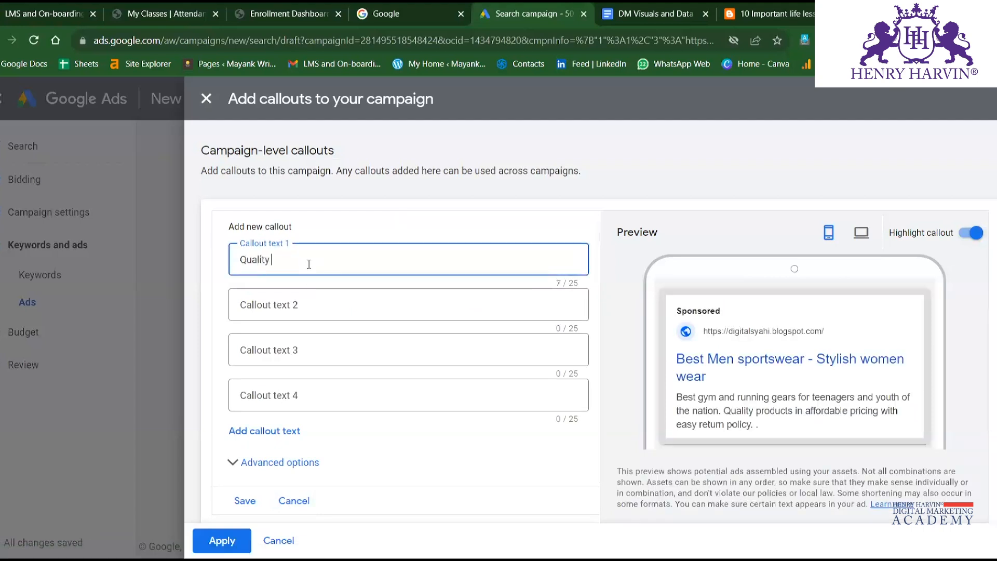
{"action": "type", "text": " PR"}
{"action": "key", "text": "BackSpace"}
{"action": "type", "text": "or"}
{"action": "key", "text": "BackSpace"}
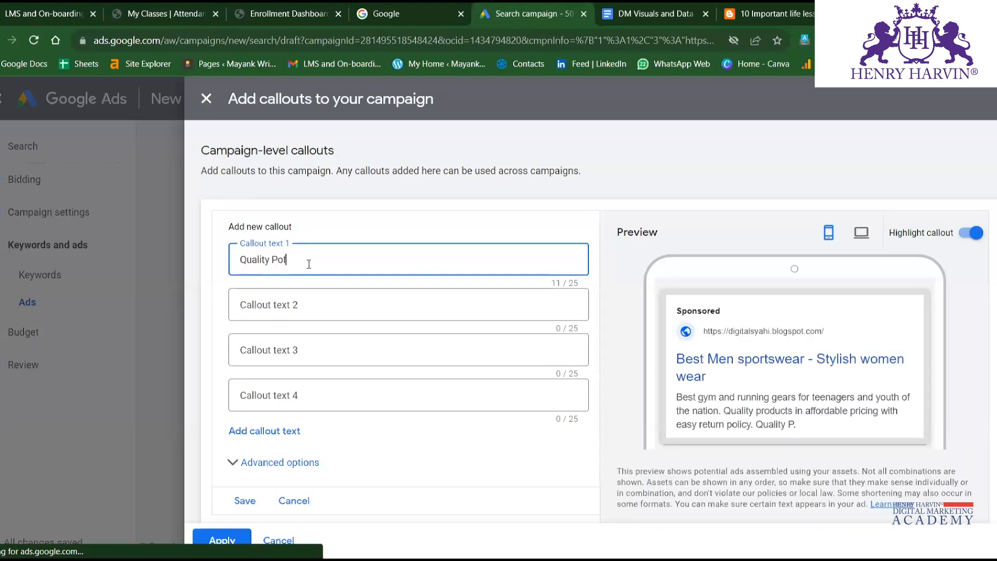
{"action": "key", "text": "BackSpace"}
{"action": "type", "text": "roducts"}
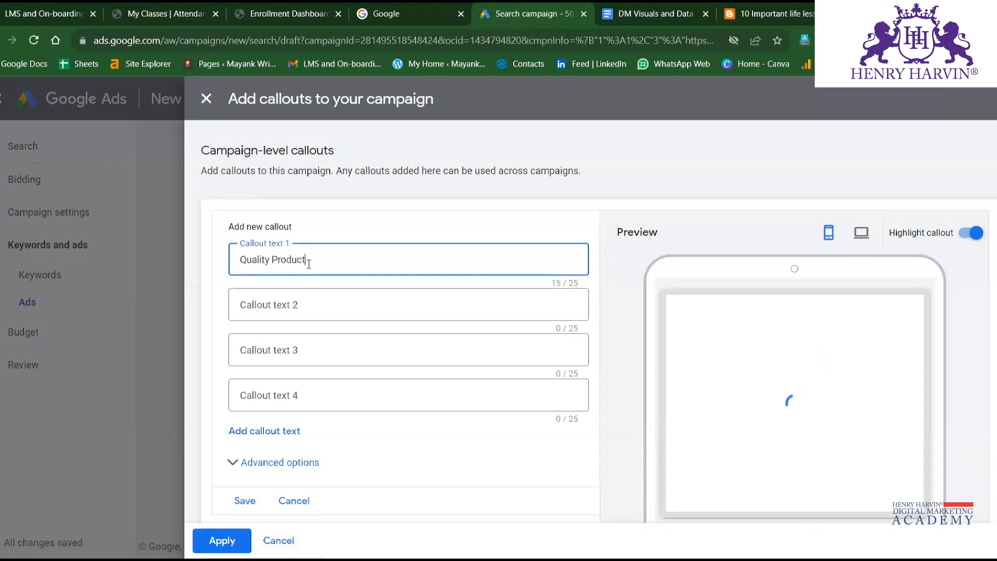
Enter Affordable pricing as the second callout text, save the new callouts and apply the selected callouts to the campaign.
{"action": "left_click", "coordinate": [312, 310]}
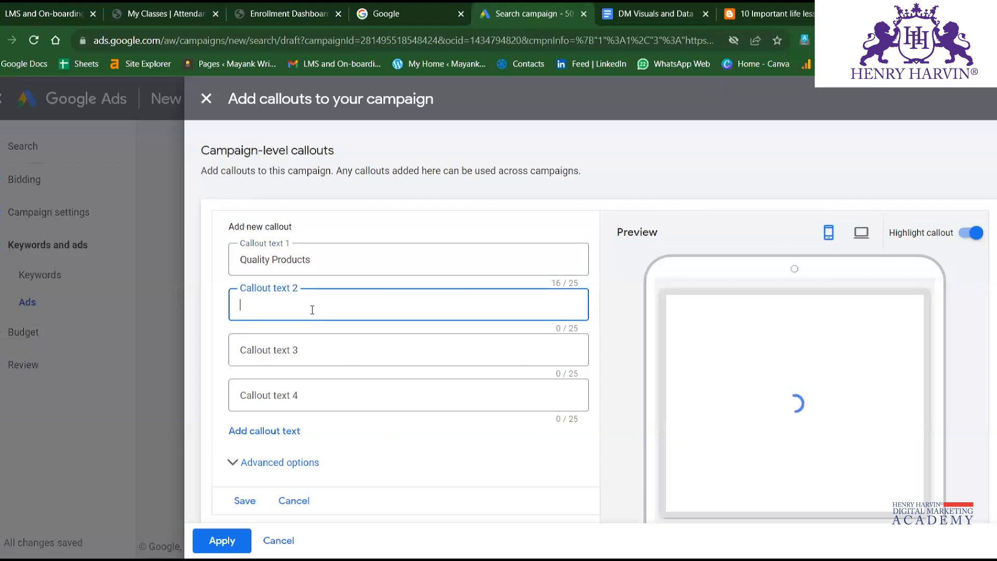
{"action": "type", "text": "Afforda"}
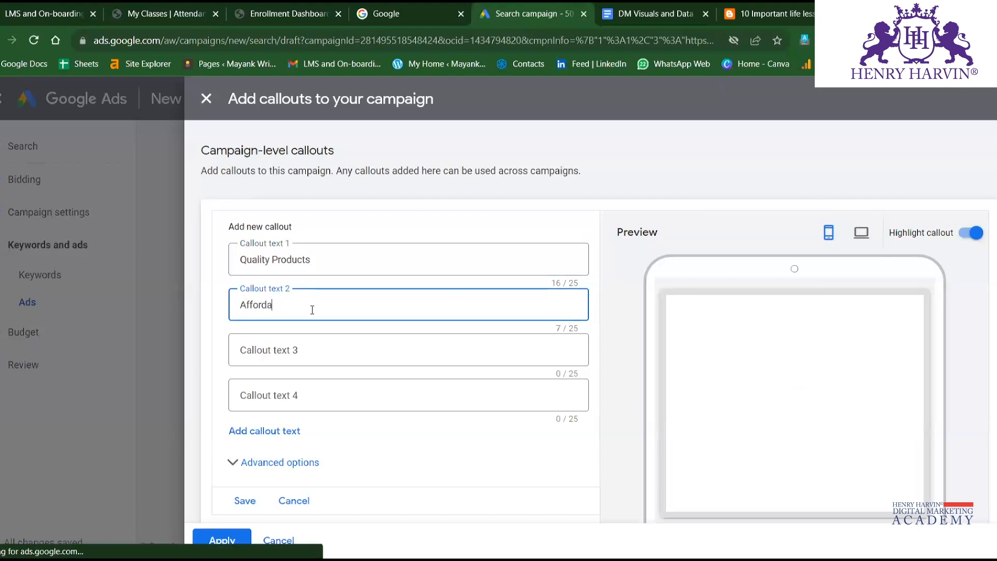
{"action": "type", "text": "ble pricing"}
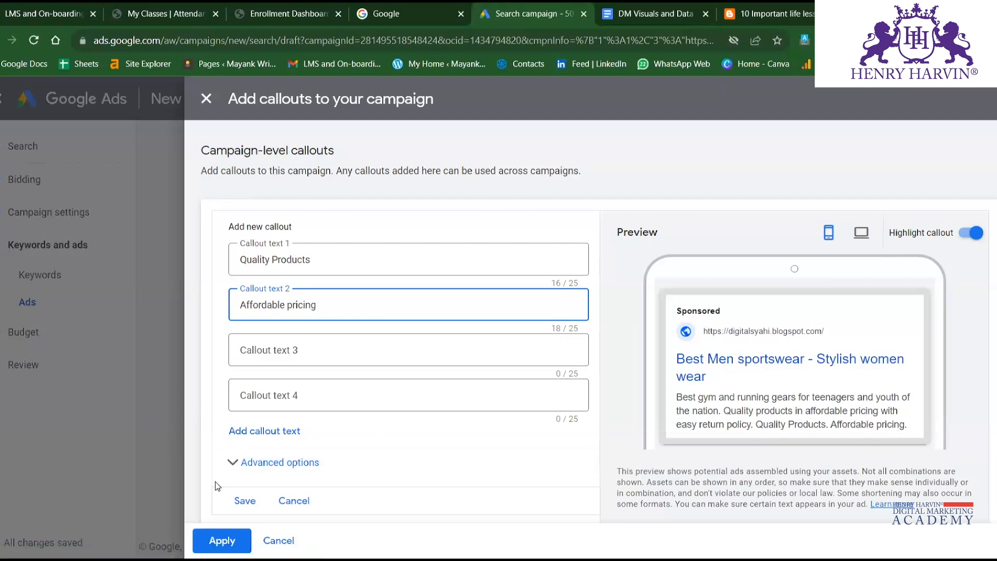
{"action": "left_click", "coordinate": [246, 502]}
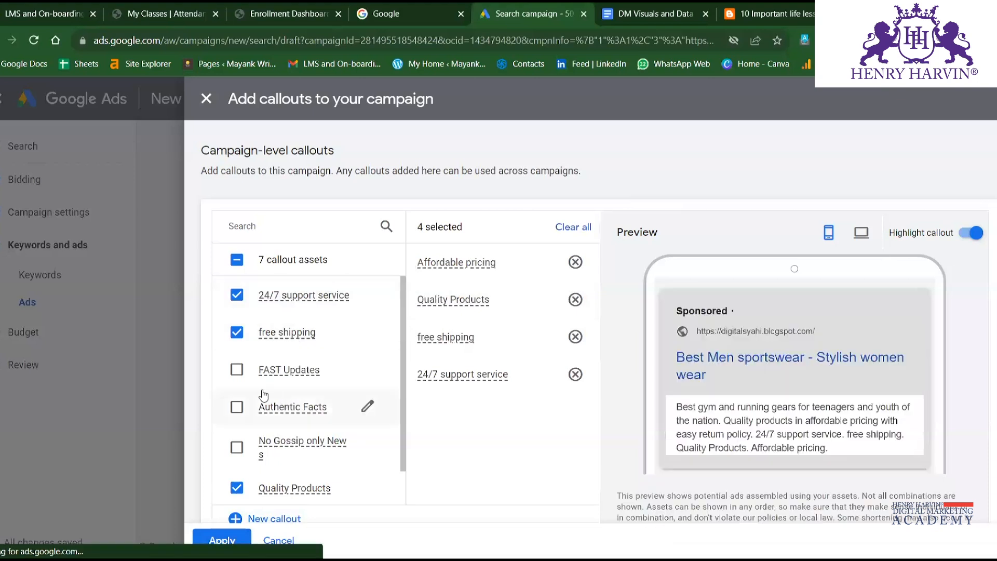
{"action": "scroll", "coordinate": [237, 447], "scroll_direction": "down", "scroll_amount": 1}
{"action": "left_click", "coordinate": [222, 541]}
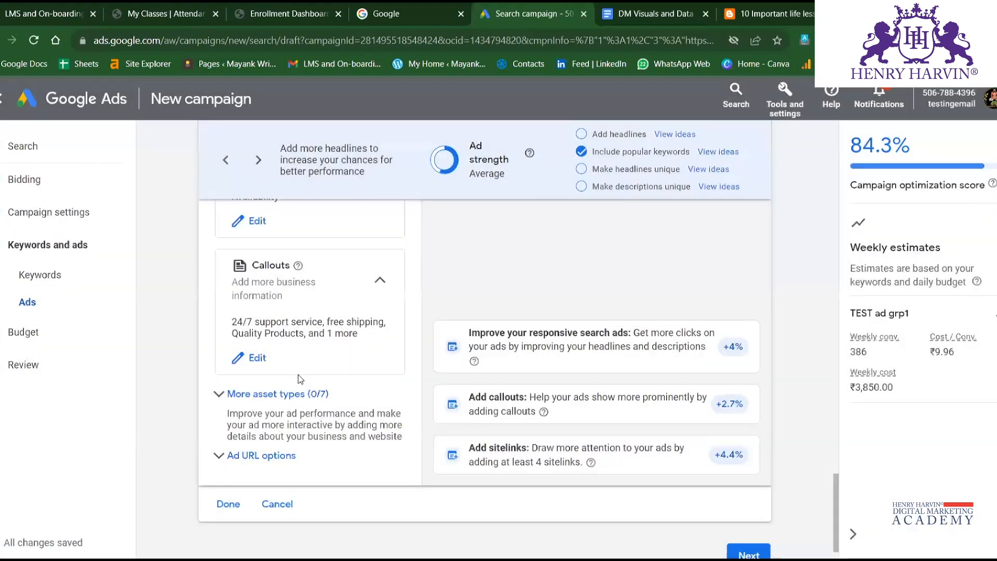
Show the additional asset types for the ad and look at the Promotions option, leaving it collapsed.
{"action": "left_click", "coordinate": [255, 399]}
{"action": "scroll", "coordinate": [350, 318], "scroll_direction": "down", "scroll_amount": 3}
{"action": "left_click", "coordinate": [367, 311]}
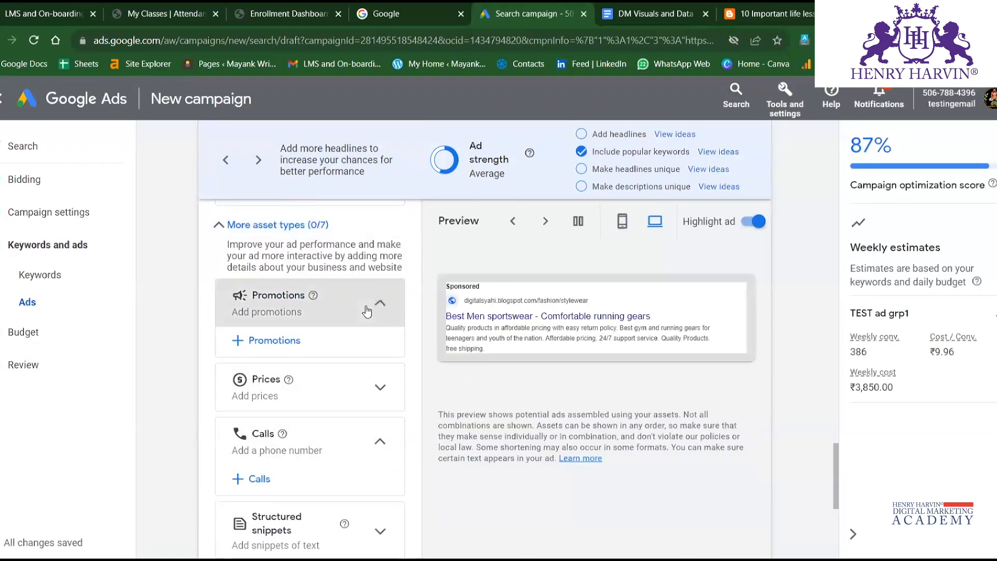
{"action": "left_click", "coordinate": [356, 309]}
{"action": "left_click", "coordinate": [357, 303]}
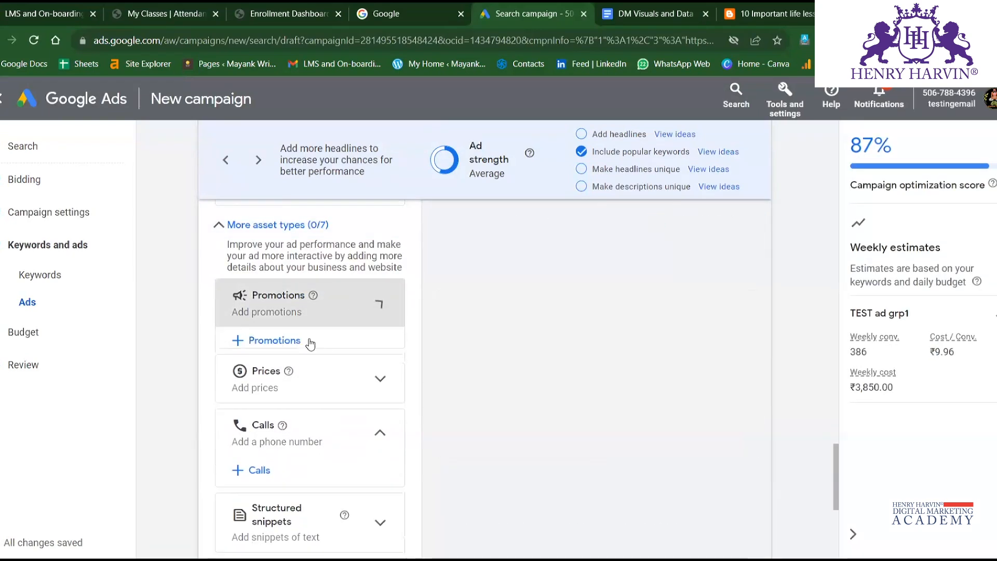
{"action": "left_click", "coordinate": [375, 295]}
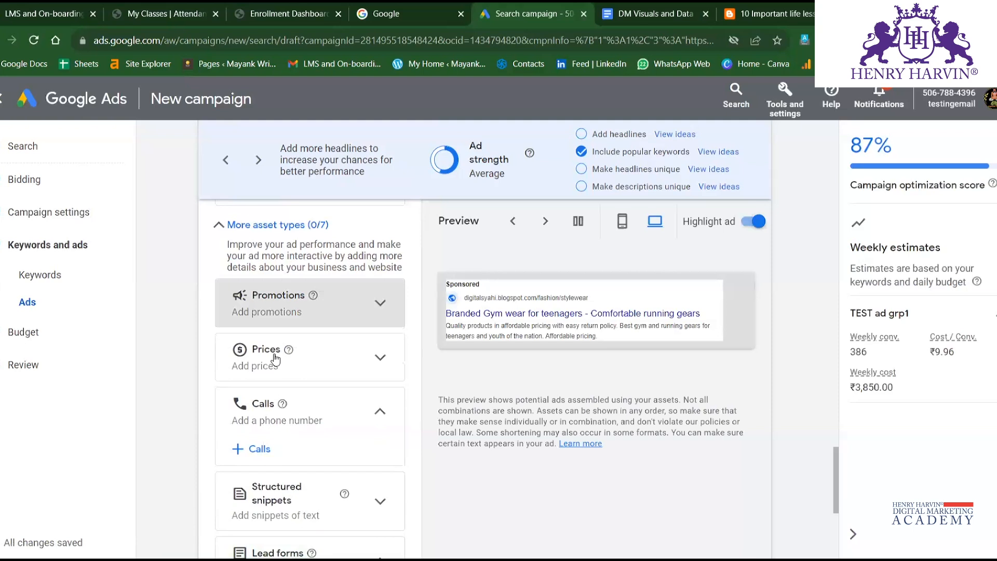
Open the campaign-level prices form, review its language, type, currency and price asset fields, and close it without applying.
{"action": "left_click", "coordinate": [372, 356]}
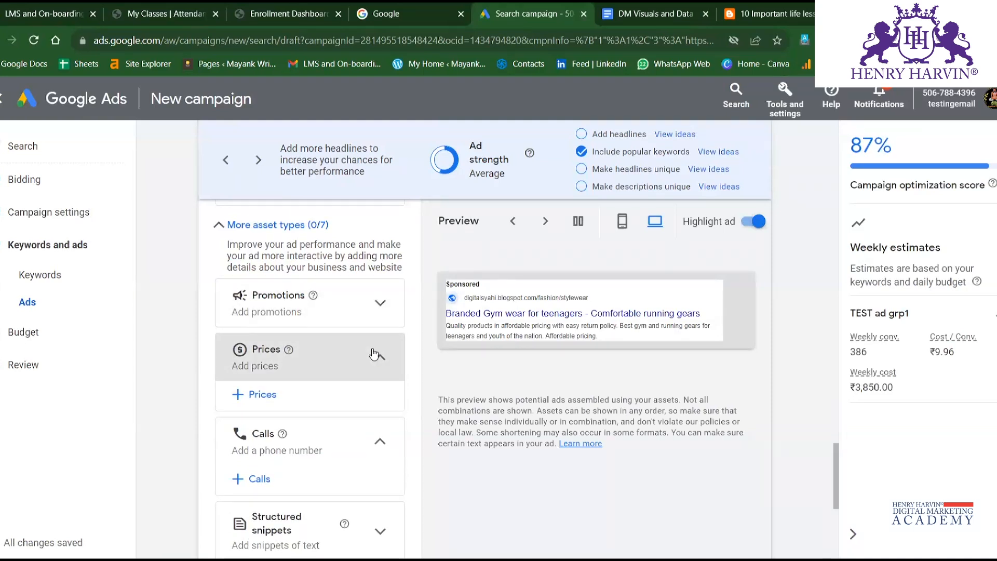
{"action": "left_click", "coordinate": [271, 401]}
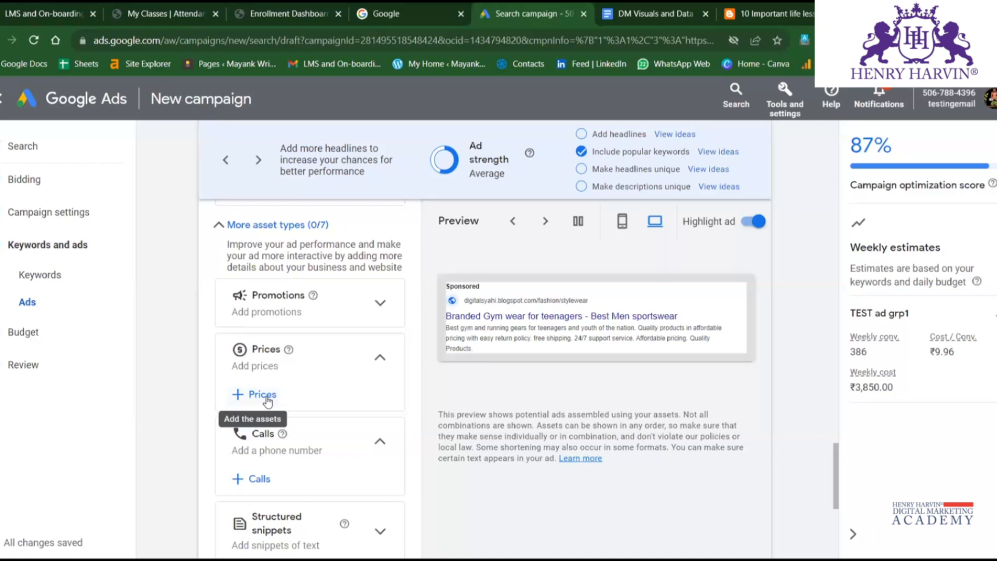
{"action": "left_click", "coordinate": [266, 399]}
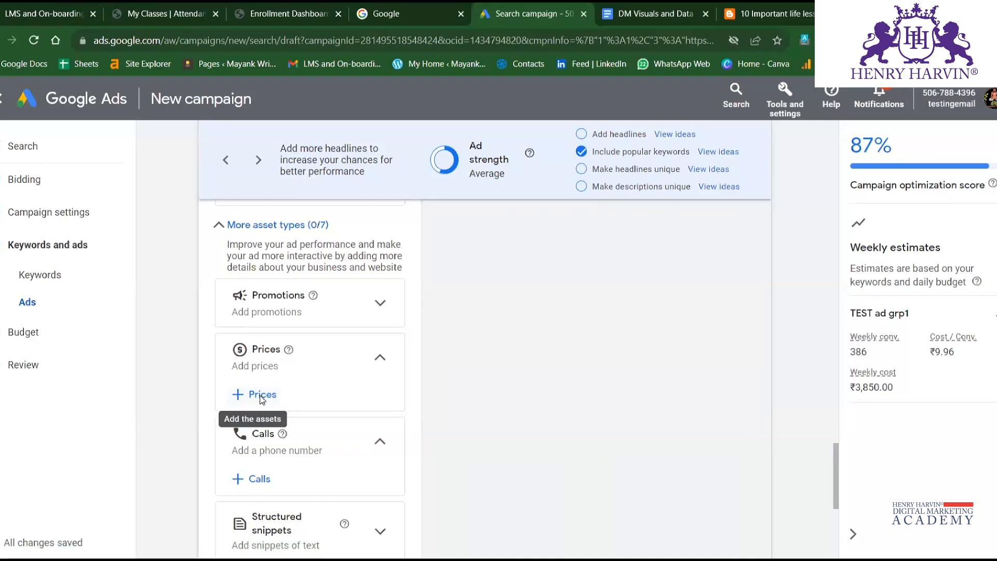
{"action": "left_click", "coordinate": [261, 397]}
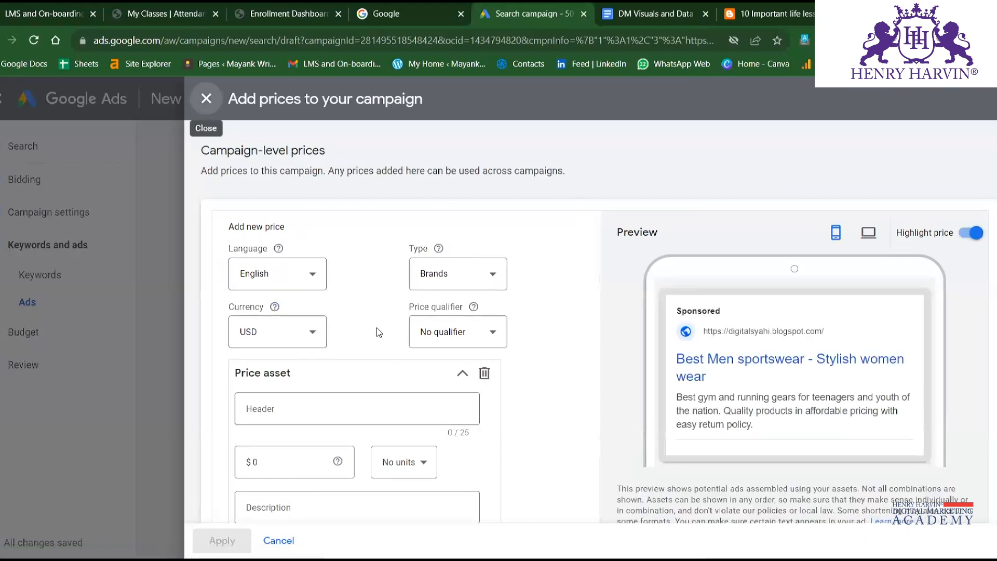
{"action": "scroll", "coordinate": [387, 403], "scroll_direction": "down", "scroll_amount": 4}
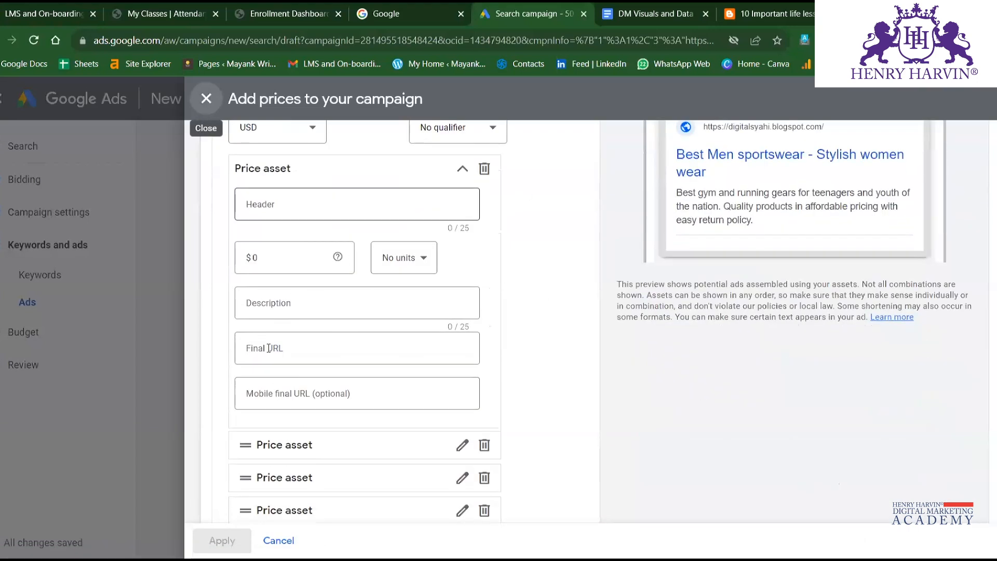
{"action": "scroll", "coordinate": [331, 345], "scroll_direction": "up", "scroll_amount": 4}
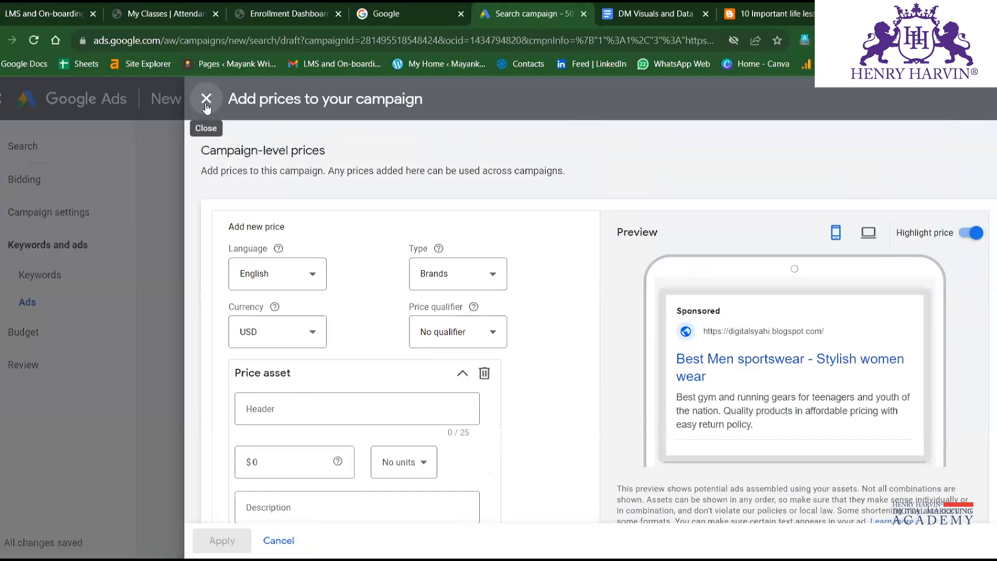
{"action": "left_click", "coordinate": [206, 98]}
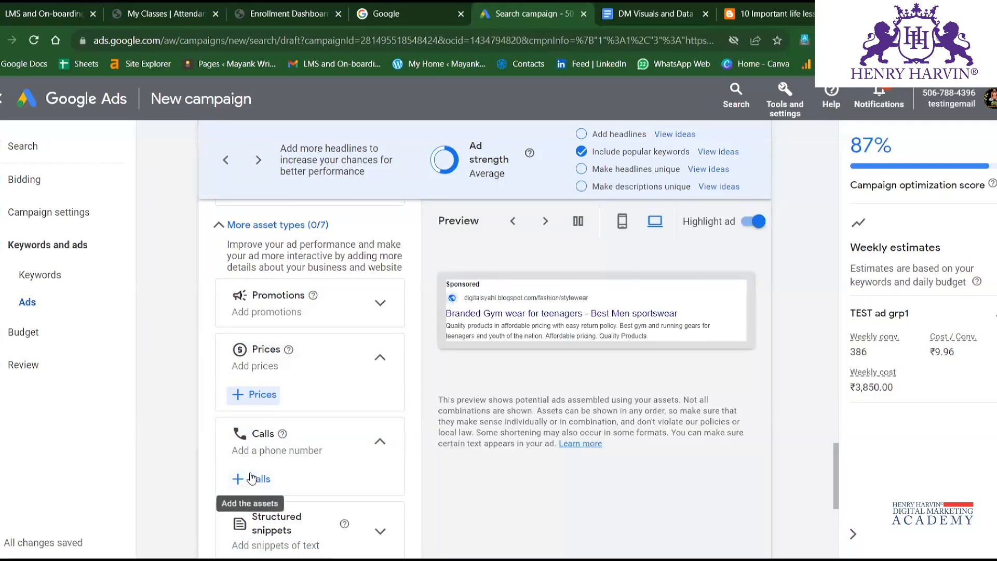
View the call assets available for the campaign and close them without selecting any.
{"action": "scroll", "coordinate": [256, 483], "scroll_direction": "down", "scroll_amount": 2}
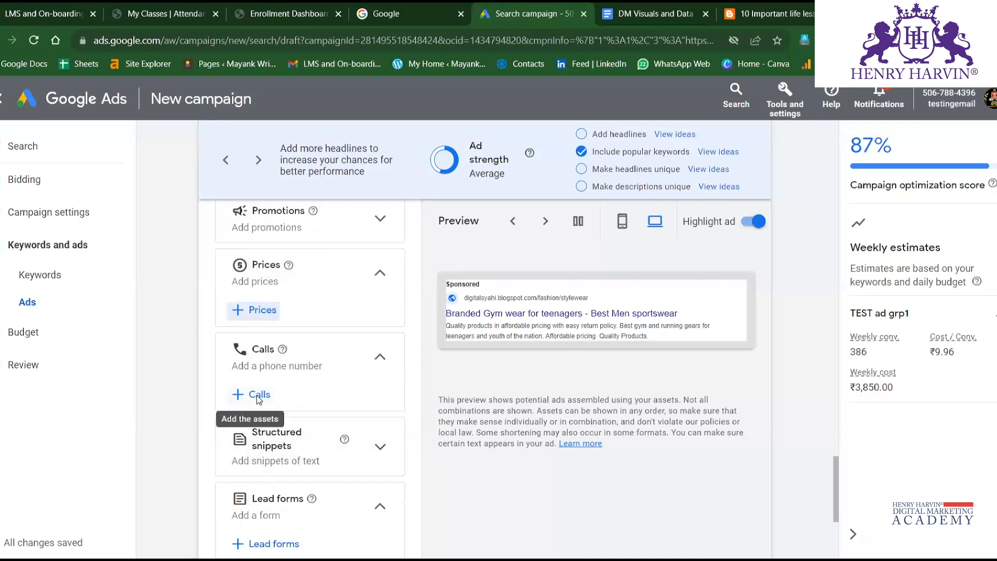
{"action": "left_click", "coordinate": [257, 395]}
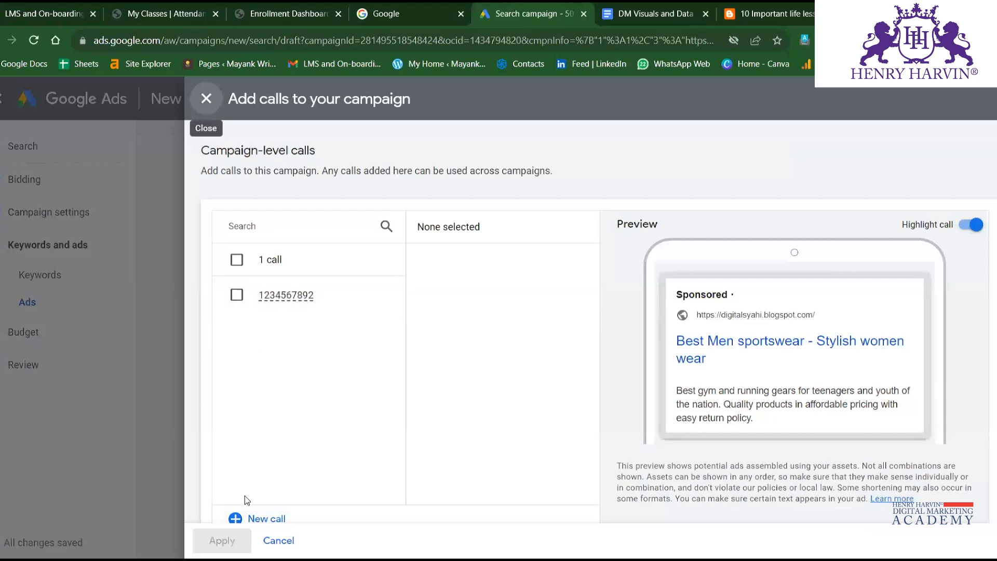
{"action": "left_click", "coordinate": [203, 98]}
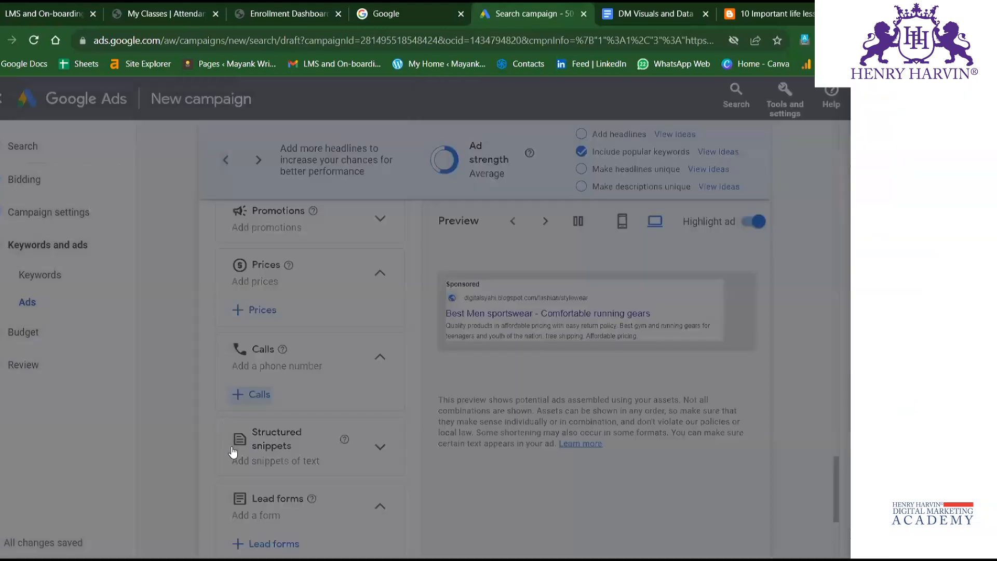
Preview the ad with the saved phone number selected as a call asset, clear the selection and close without applying.
{"action": "scroll", "coordinate": [314, 382], "scroll_direction": "up", "scroll_amount": 1}
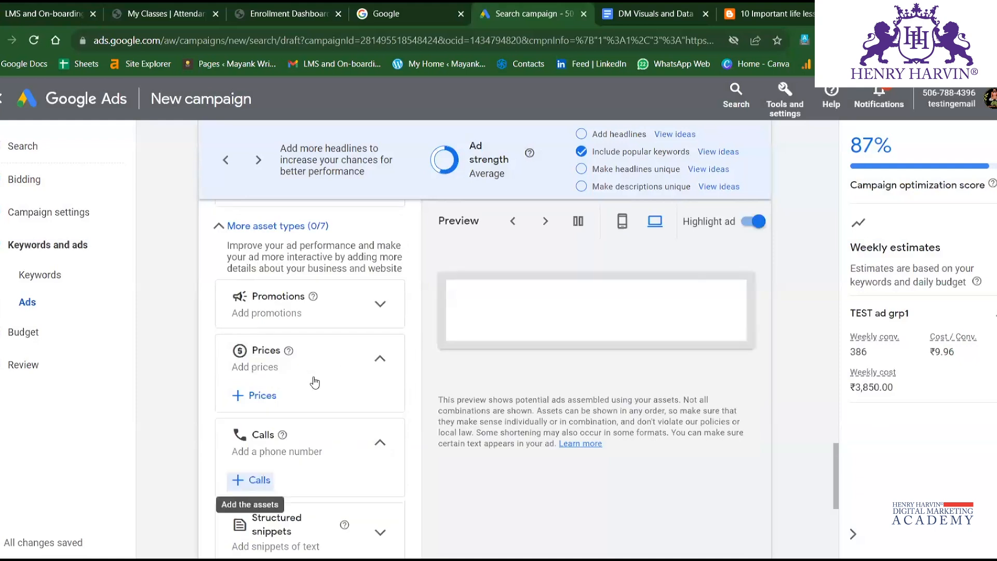
{"action": "scroll", "coordinate": [262, 281], "scroll_direction": "down", "scroll_amount": 2}
{"action": "left_click", "coordinate": [259, 317]}
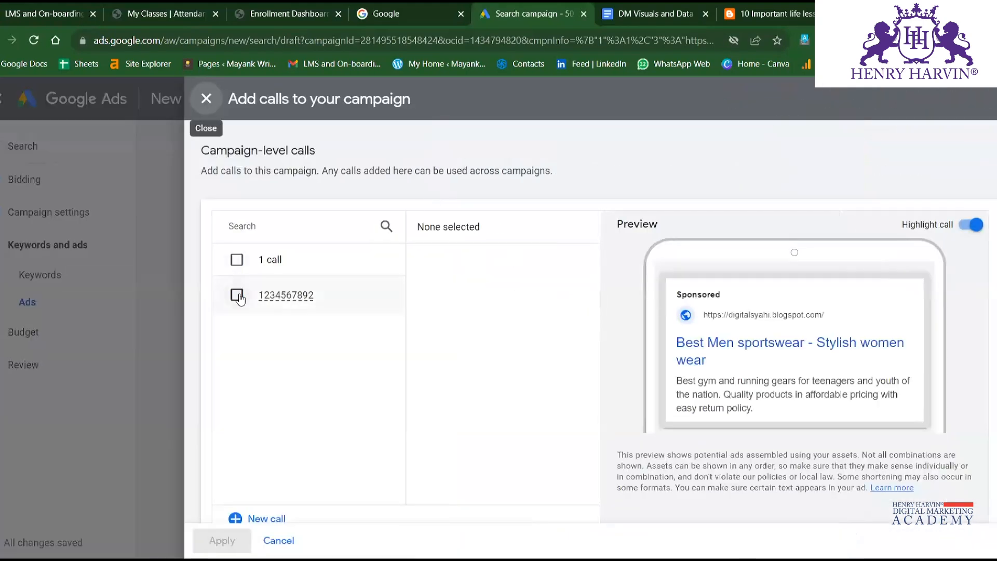
{"action": "left_click", "coordinate": [237, 296]}
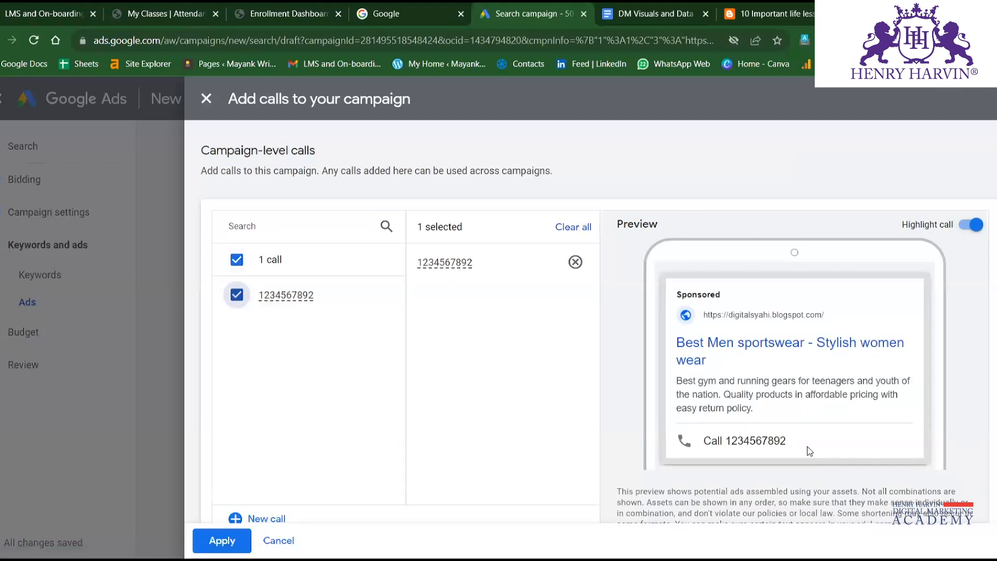
{"action": "scroll", "coordinate": [809, 451], "scroll_direction": "down", "scroll_amount": 1}
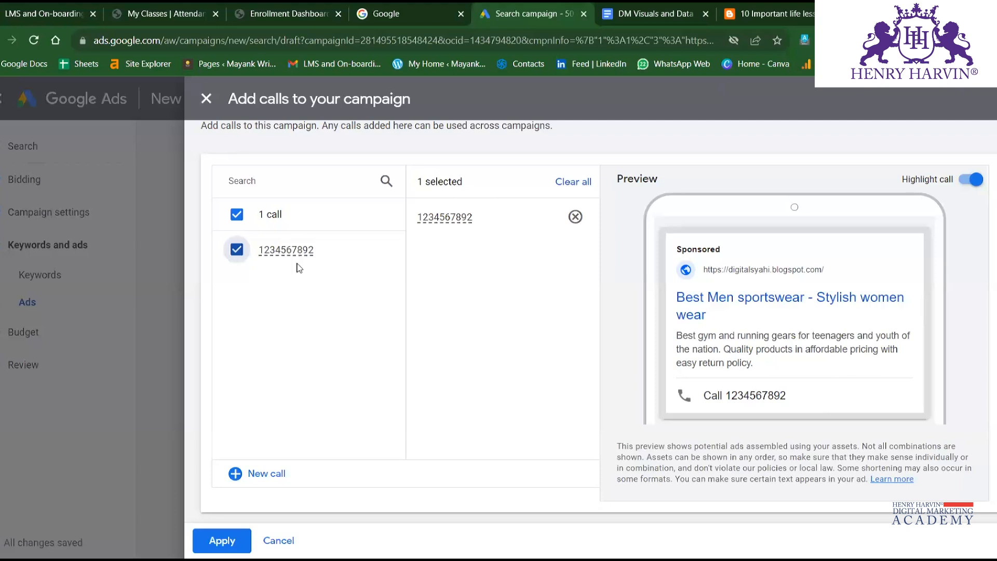
{"action": "left_click", "coordinate": [239, 216]}
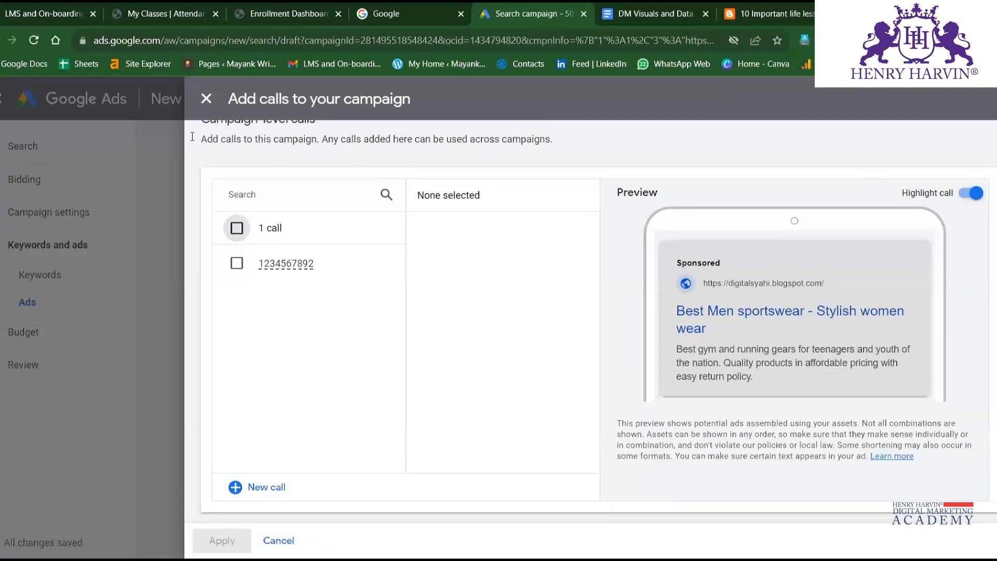
{"action": "left_click", "coordinate": [206, 98]}
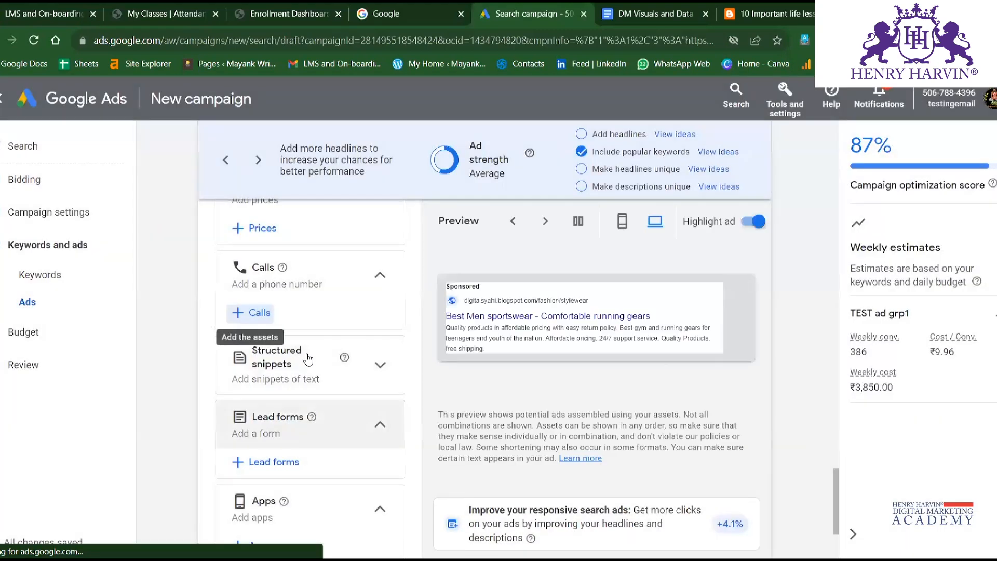
Open the campaign-level structured snippets form and enter "test description for ss" as the first value to preview it in the ad.
{"action": "left_click", "coordinate": [308, 364]}
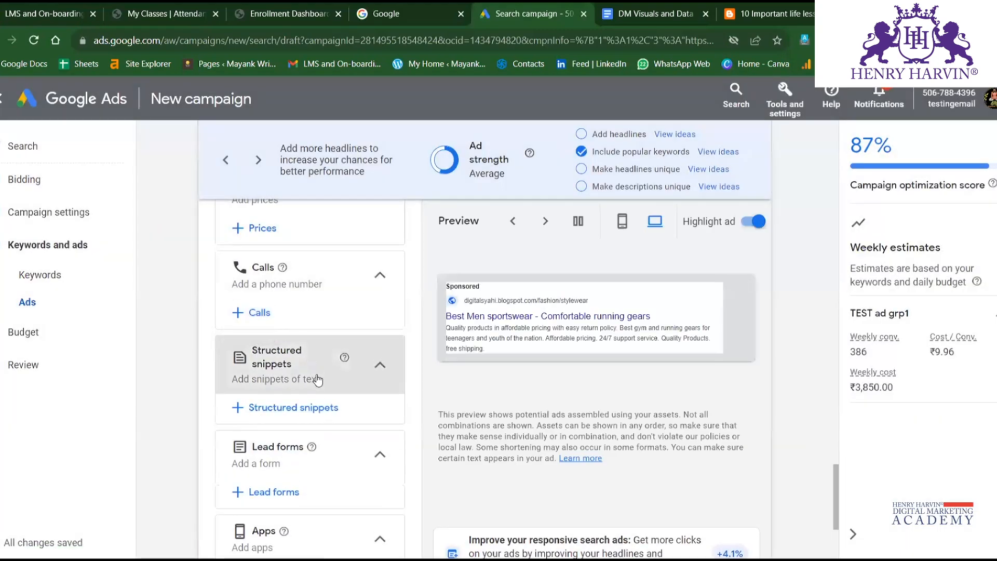
{"action": "left_click", "coordinate": [285, 409]}
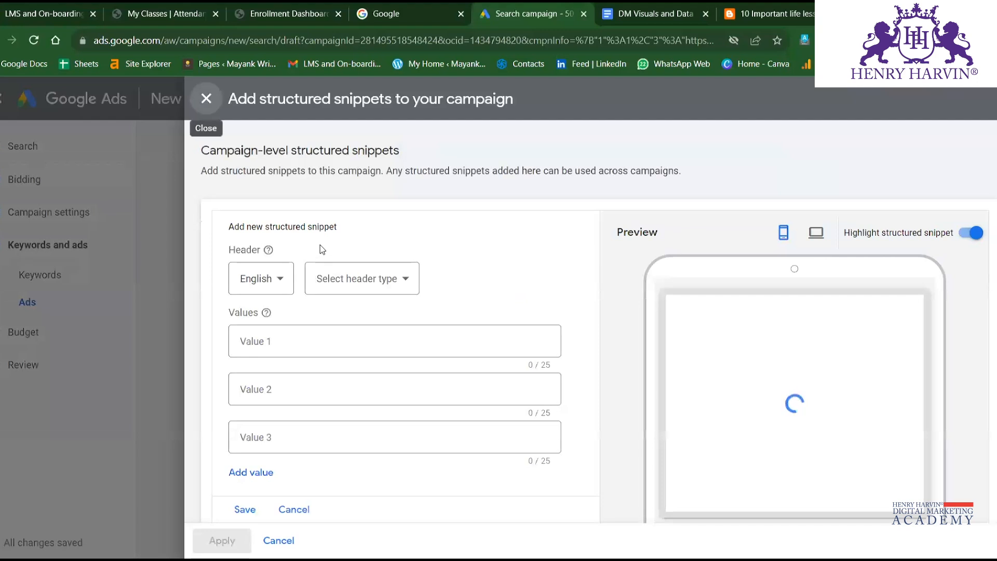
{"action": "left_click", "coordinate": [375, 335]}
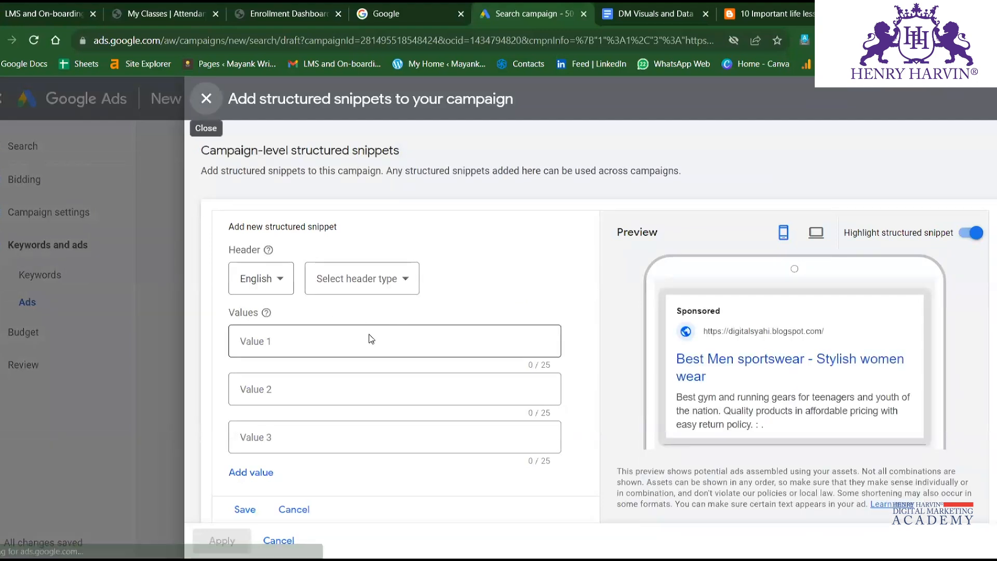
{"action": "type", "text": "test de"}
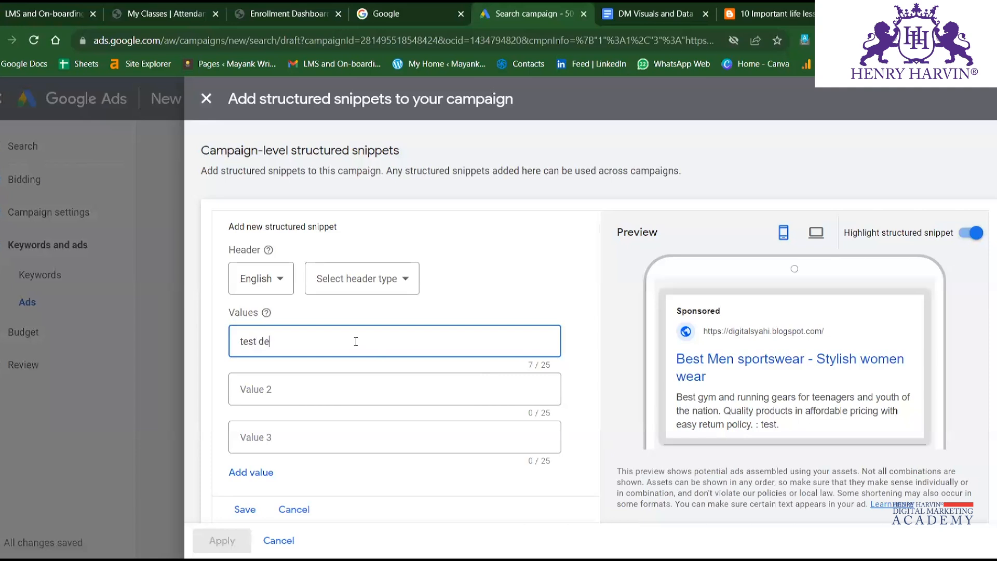
{"action": "type", "text": "cription for ss"}
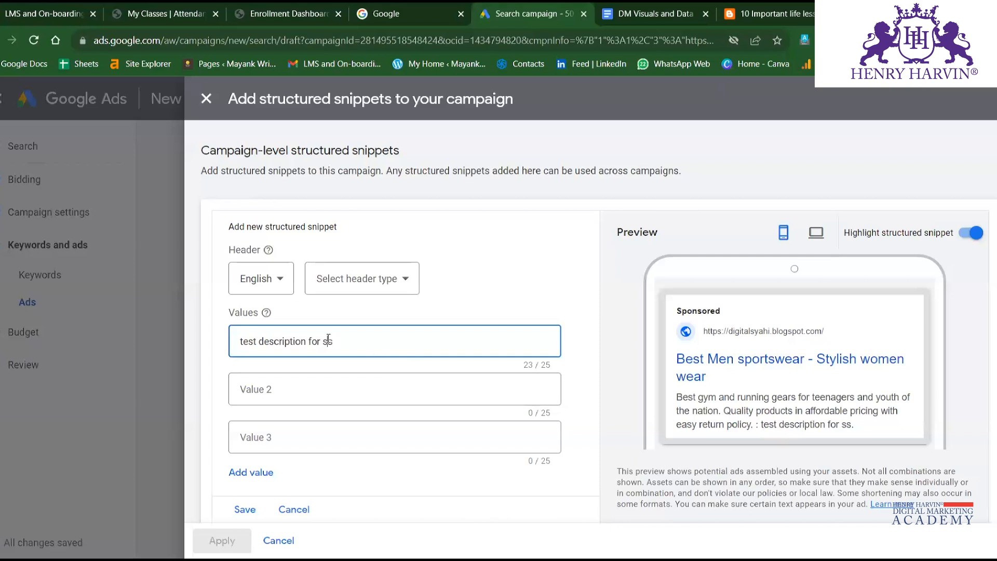
Clear the first structured snippet value and close the form without saving.
{"action": "left_click_drag", "start_coordinate": [328, 341], "coordinate": [270, 343]}
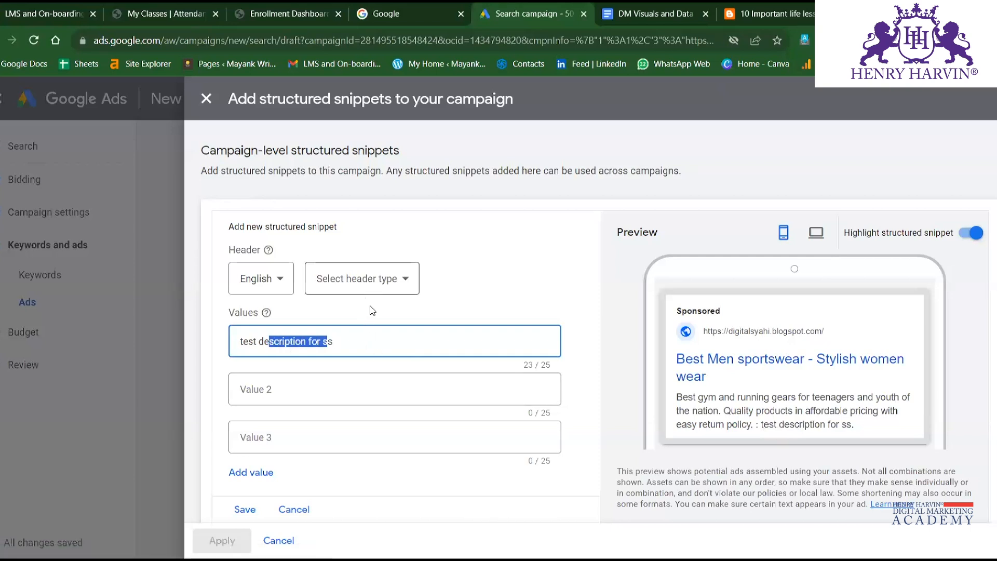
{"action": "left_click_drag", "start_coordinate": [356, 342], "coordinate": [223, 345]}
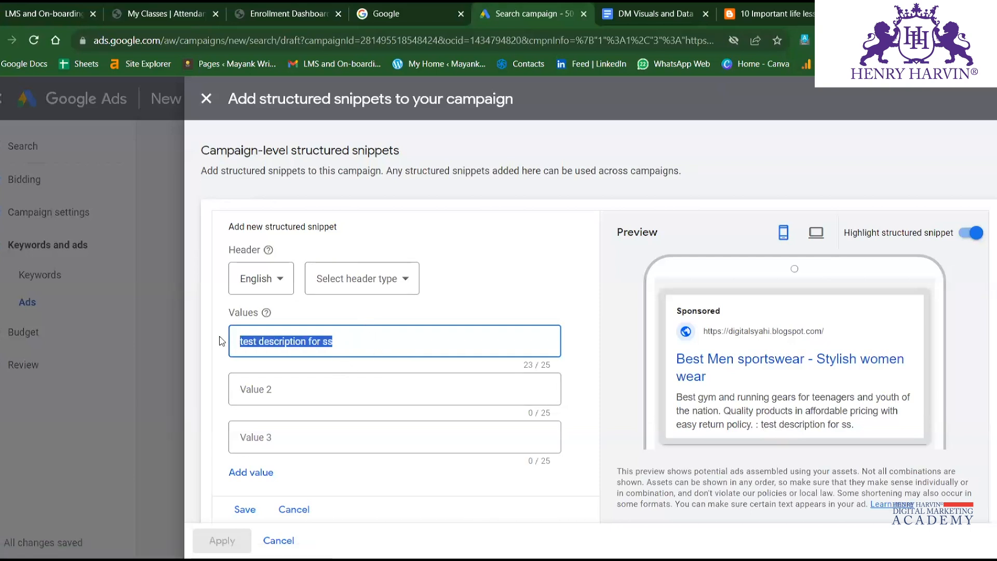
{"action": "key", "text": "BackSpace"}
{"action": "left_click", "coordinate": [204, 99]}
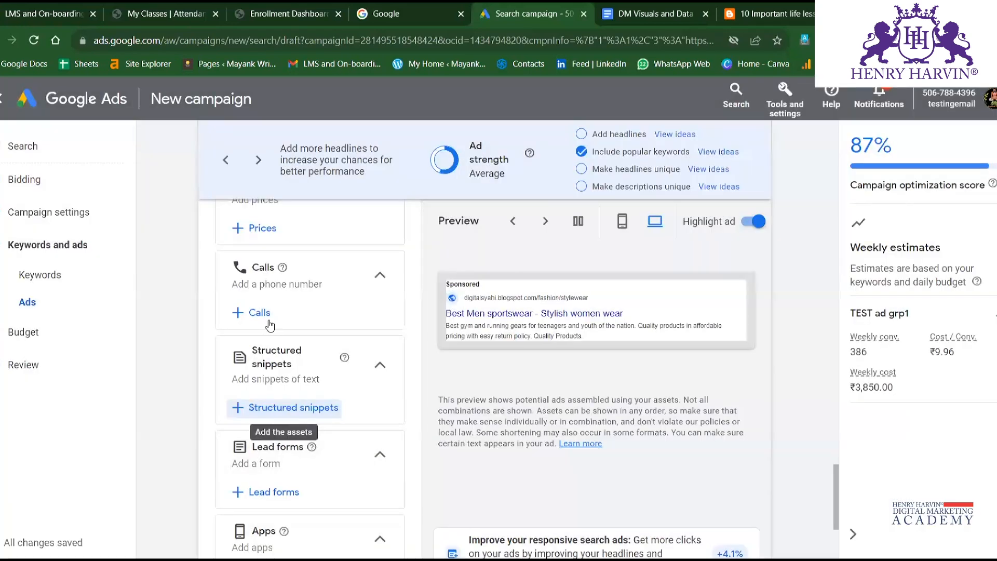
Open the campaign-level lead form and review its headline, business name, description, question, privacy policy and background image fields.
{"action": "scroll", "coordinate": [268, 331], "scroll_direction": "down", "scroll_amount": 3}
{"action": "left_click", "coordinate": [270, 323]}
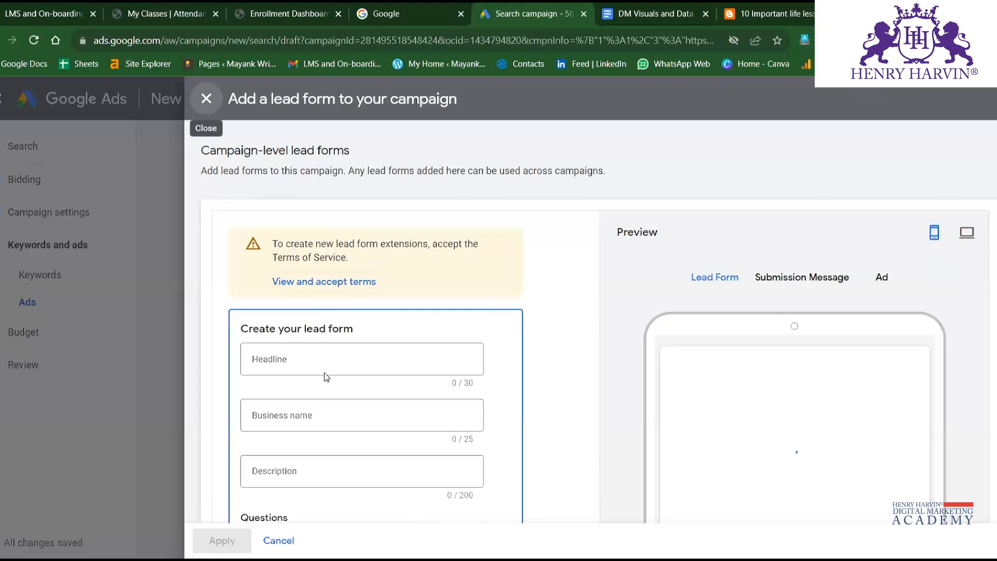
{"action": "scroll", "coordinate": [324, 368], "scroll_direction": "down", "scroll_amount": 3}
{"action": "scroll", "coordinate": [324, 364], "scroll_direction": "down", "scroll_amount": 2}
{"action": "scroll", "coordinate": [324, 363], "scroll_direction": "up", "scroll_amount": 3}
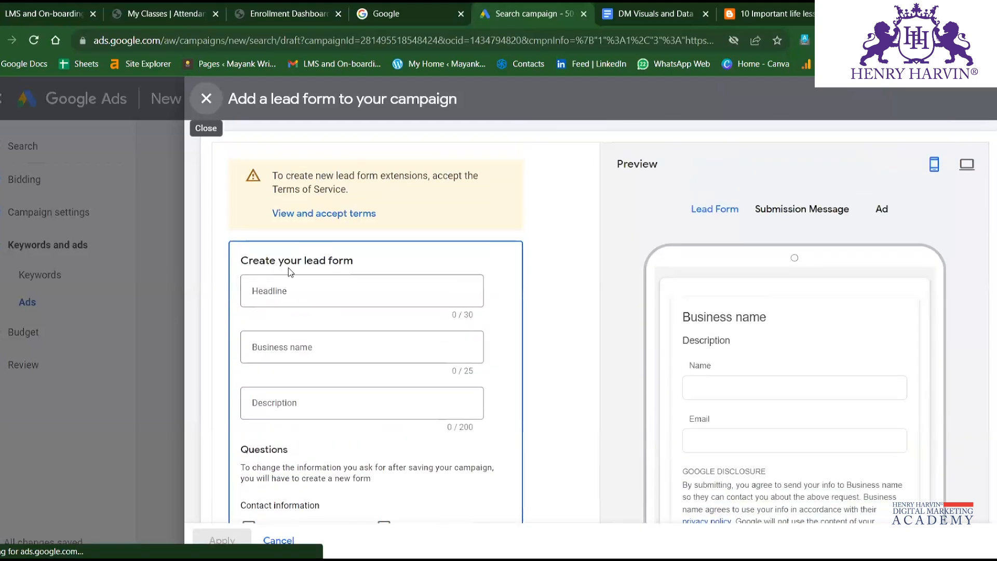
{"action": "scroll", "coordinate": [313, 401], "scroll_direction": "down", "scroll_amount": 10}
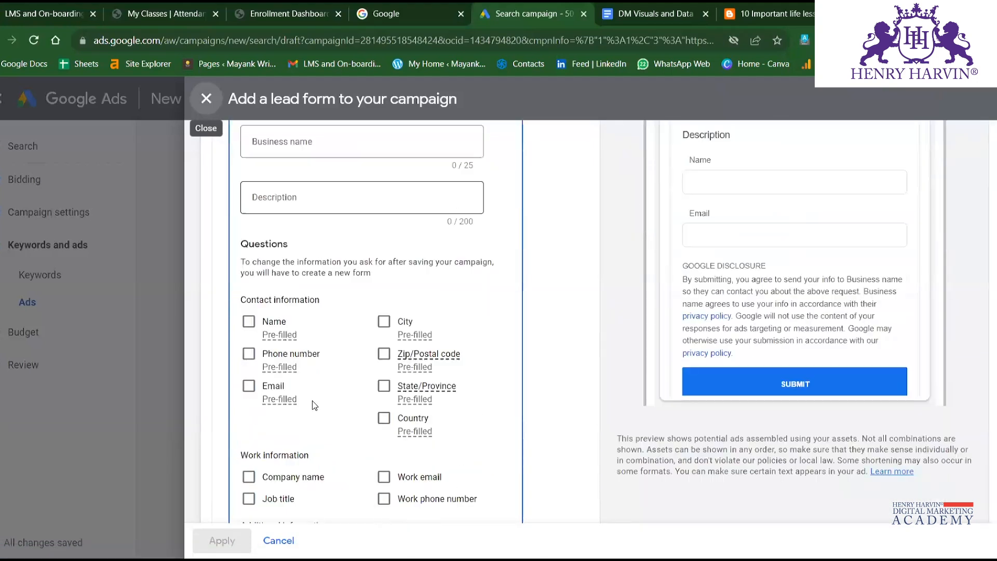
{"action": "scroll", "coordinate": [312, 401], "scroll_direction": "up", "scroll_amount": 6}
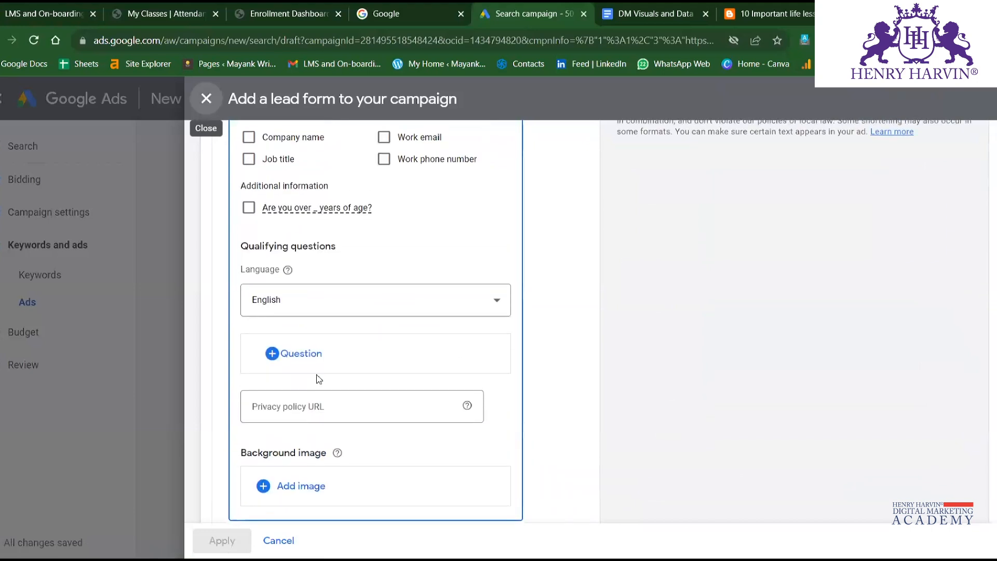
{"action": "scroll", "coordinate": [320, 315], "scroll_direction": "up", "scroll_amount": 3}
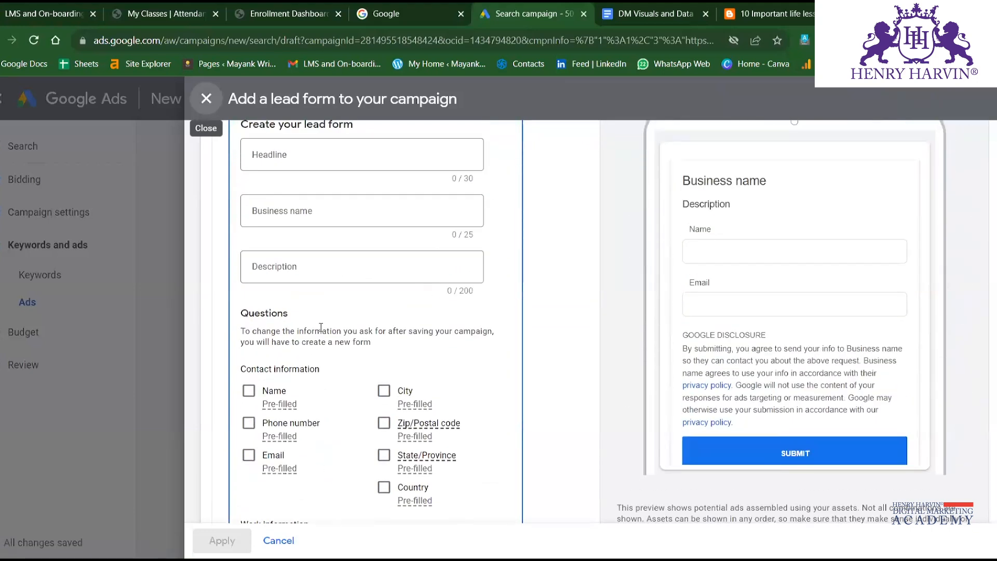
{"action": "scroll", "coordinate": [321, 327], "scroll_direction": "up", "scroll_amount": 1}
{"action": "scroll", "coordinate": [320, 327], "scroll_direction": "down", "scroll_amount": 3}
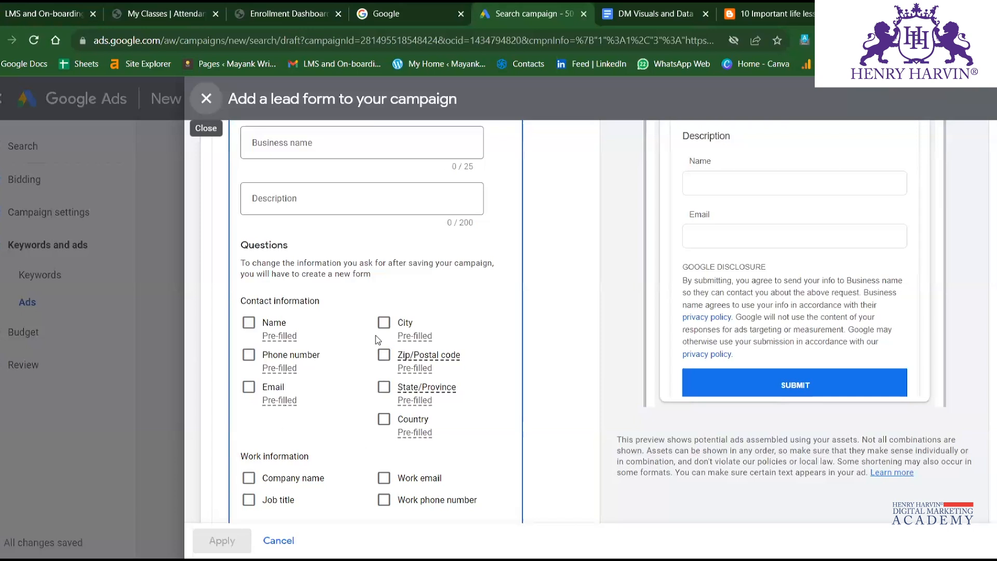
{"action": "scroll", "coordinate": [338, 337], "scroll_direction": "down", "scroll_amount": 4}
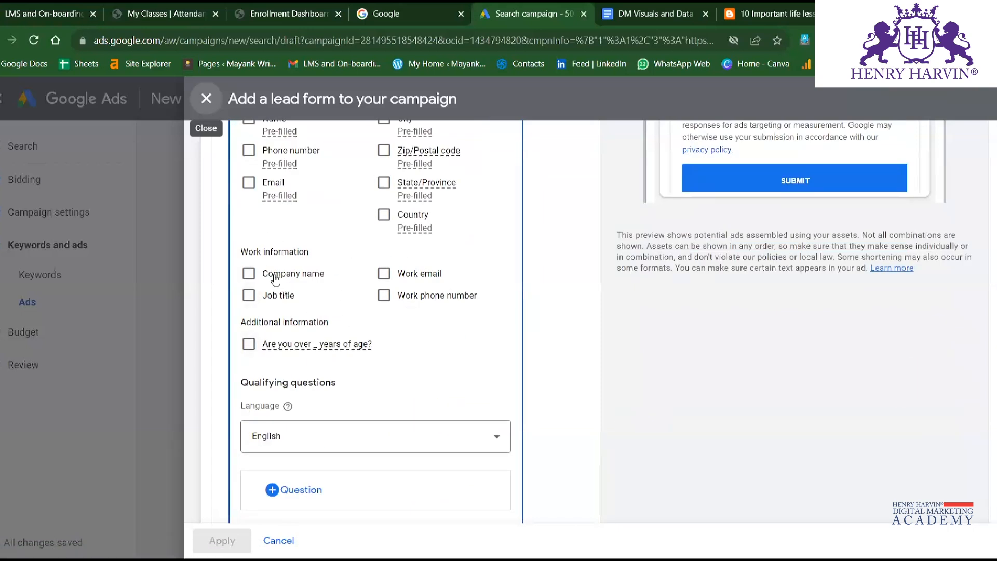
Select the Company name question to preview it in the lead form, and close the form without applying.
{"action": "left_click", "coordinate": [249, 274]}
{"action": "scroll", "coordinate": [269, 294], "scroll_direction": "up", "scroll_amount": 5}
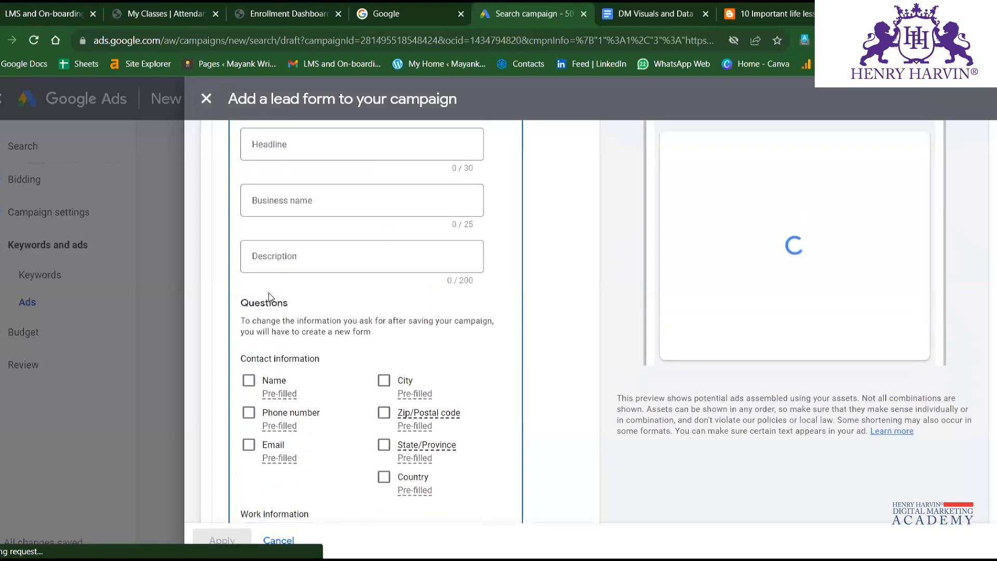
{"action": "scroll", "coordinate": [251, 192], "scroll_direction": "up", "scroll_amount": 1}
{"action": "scroll", "coordinate": [250, 193], "scroll_direction": "up", "scroll_amount": 4}
{"action": "left_click", "coordinate": [208, 102]}
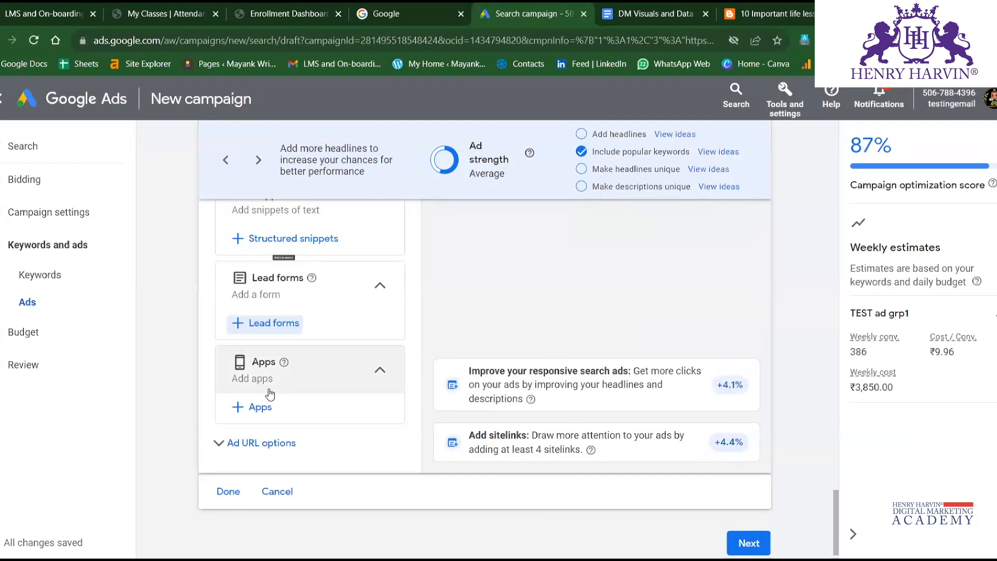
Reopen the campaign-level lead form, examine its preview and its contact, work and additional information questions, and close it without applying.
{"action": "left_click", "coordinate": [272, 324]}
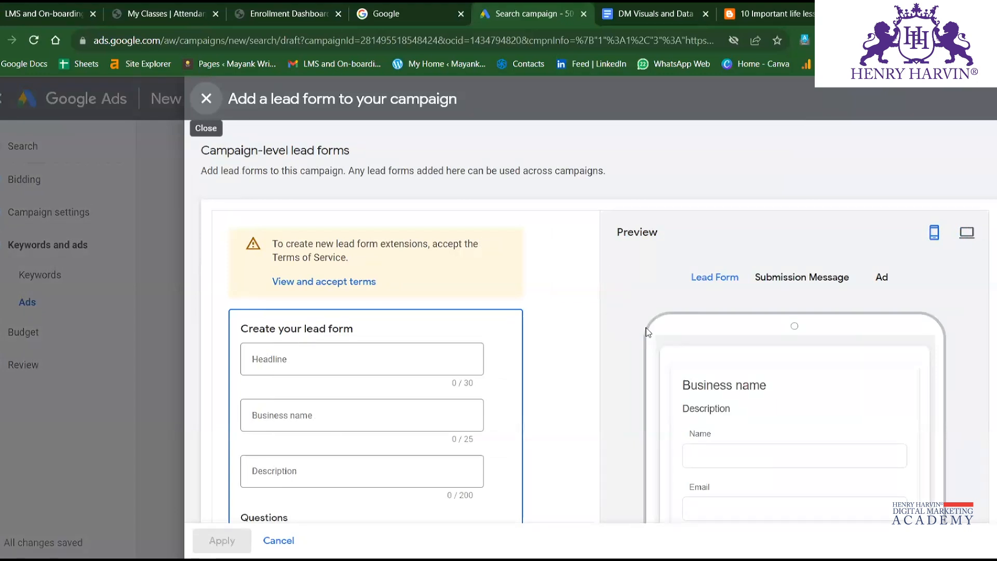
{"action": "scroll", "coordinate": [548, 256], "scroll_direction": "down", "scroll_amount": 2}
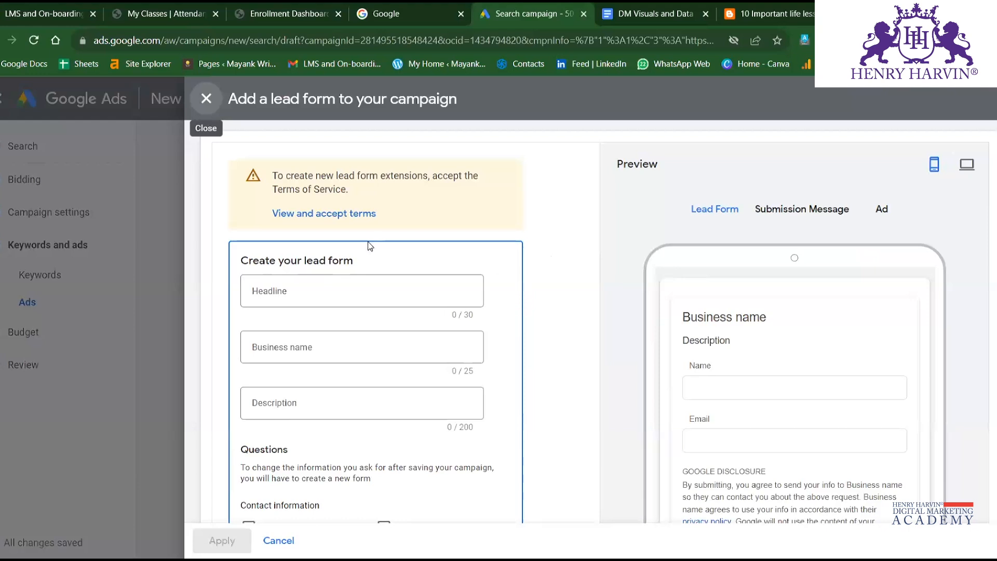
{"action": "scroll", "coordinate": [369, 246], "scroll_direction": "down", "scroll_amount": 4}
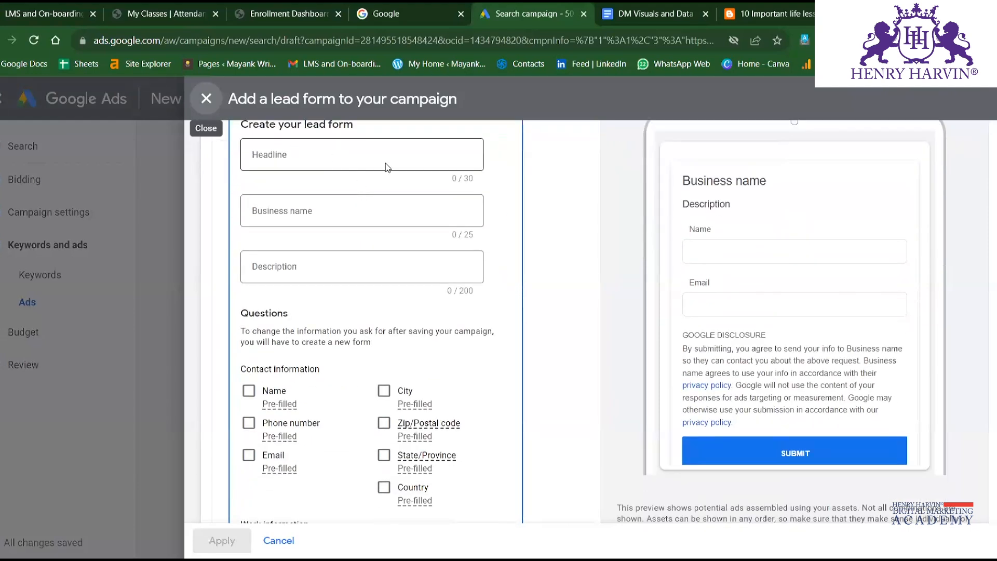
{"action": "scroll", "coordinate": [356, 258], "scroll_direction": "down", "scroll_amount": 5}
{"action": "scroll", "coordinate": [356, 259], "scroll_direction": "up", "scroll_amount": 10}
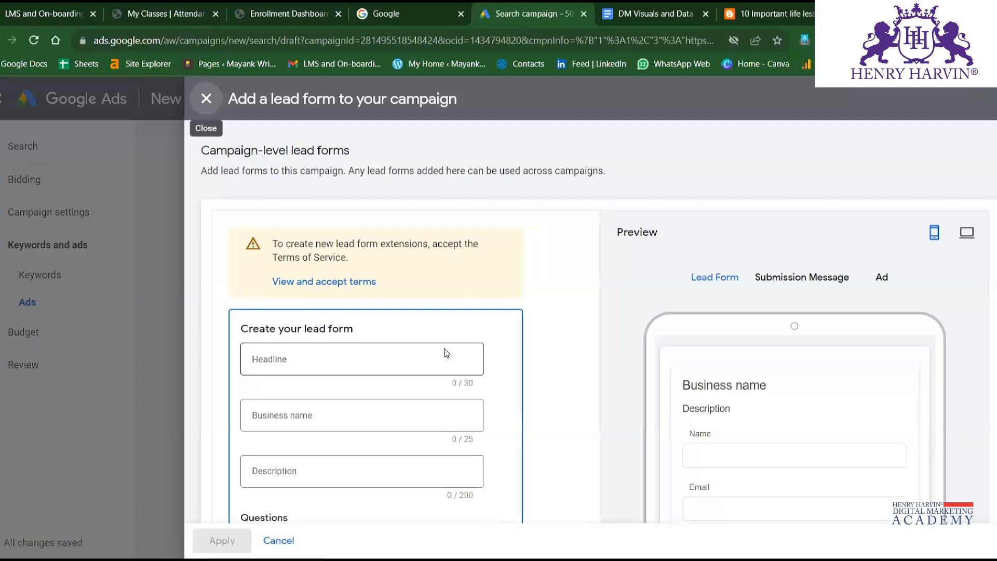
{"action": "scroll", "coordinate": [469, 379], "scroll_direction": "down", "scroll_amount": 1}
{"action": "scroll", "coordinate": [902, 385], "scroll_direction": "down", "scroll_amount": 4}
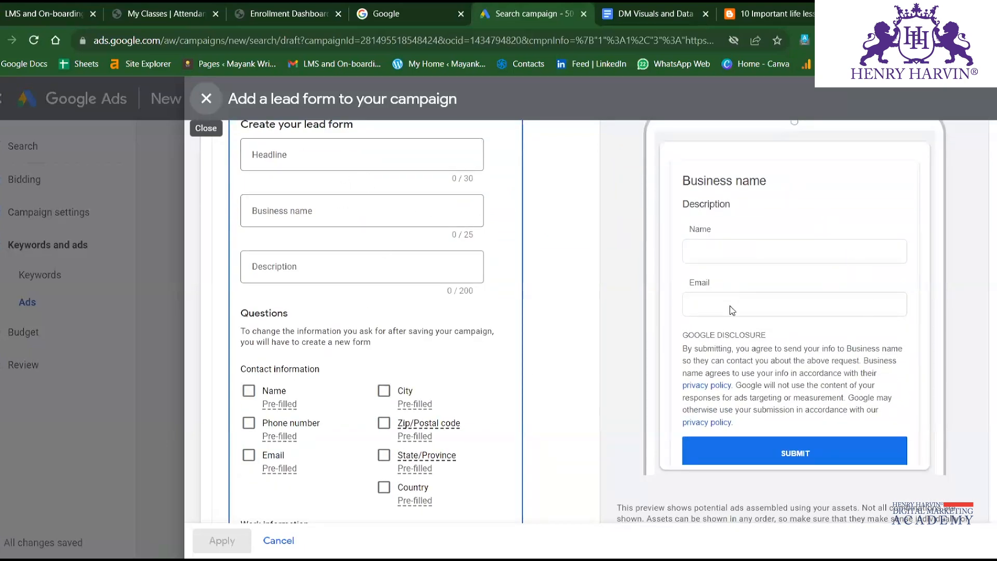
{"action": "scroll", "coordinate": [779, 260], "scroll_direction": "up", "scroll_amount": 1}
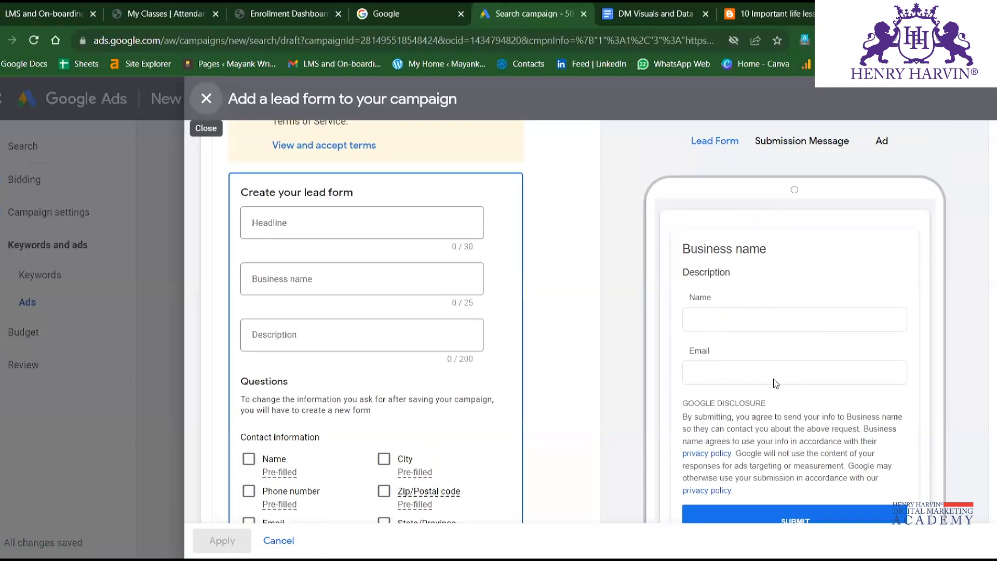
{"action": "scroll", "coordinate": [775, 410], "scroll_direction": "down", "scroll_amount": 1}
{"action": "scroll", "coordinate": [774, 415], "scroll_direction": "down", "scroll_amount": 2}
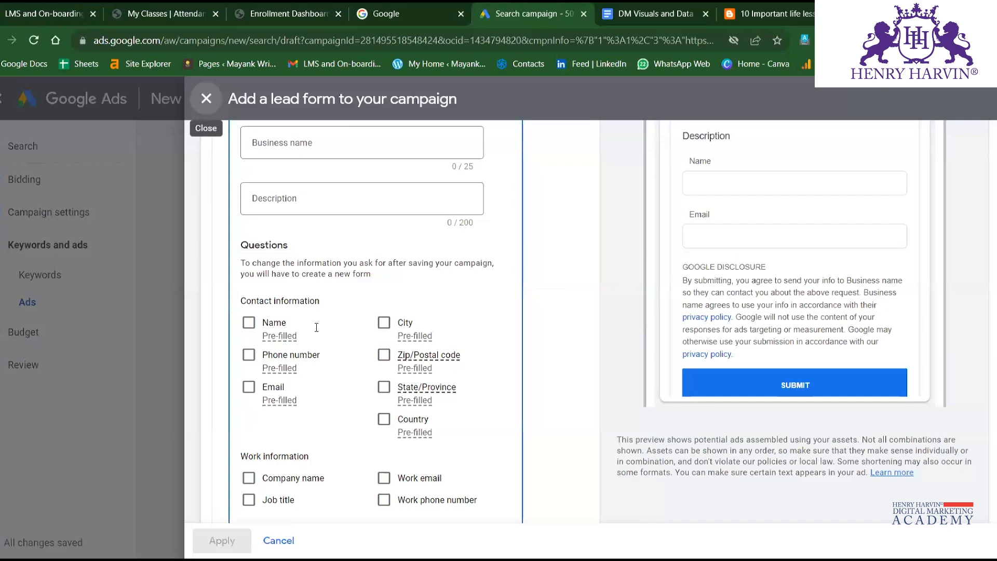
{"action": "scroll", "coordinate": [312, 327], "scroll_direction": "down", "scroll_amount": 1}
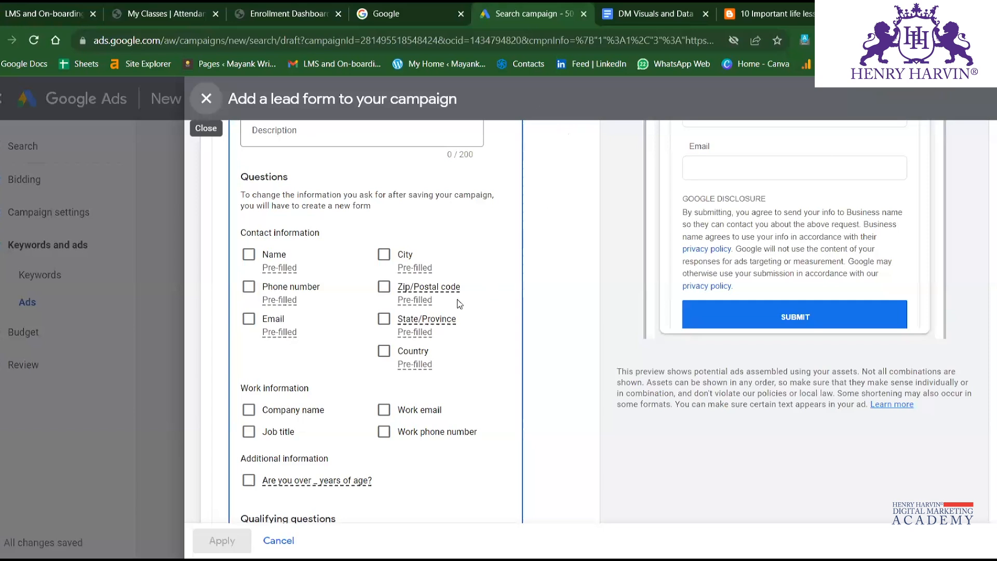
{"action": "left_click", "coordinate": [210, 100]}
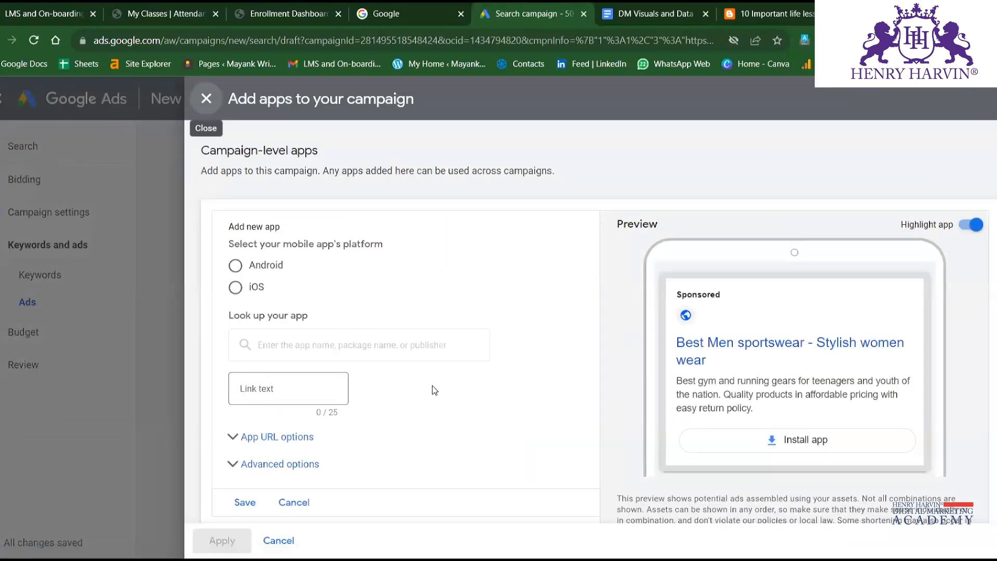
Review the platform, app lookup, link text and URL options of the campaign-level apps form and close it without applying.
{"action": "scroll", "coordinate": [352, 291], "scroll_direction": "down", "scroll_amount": 1}
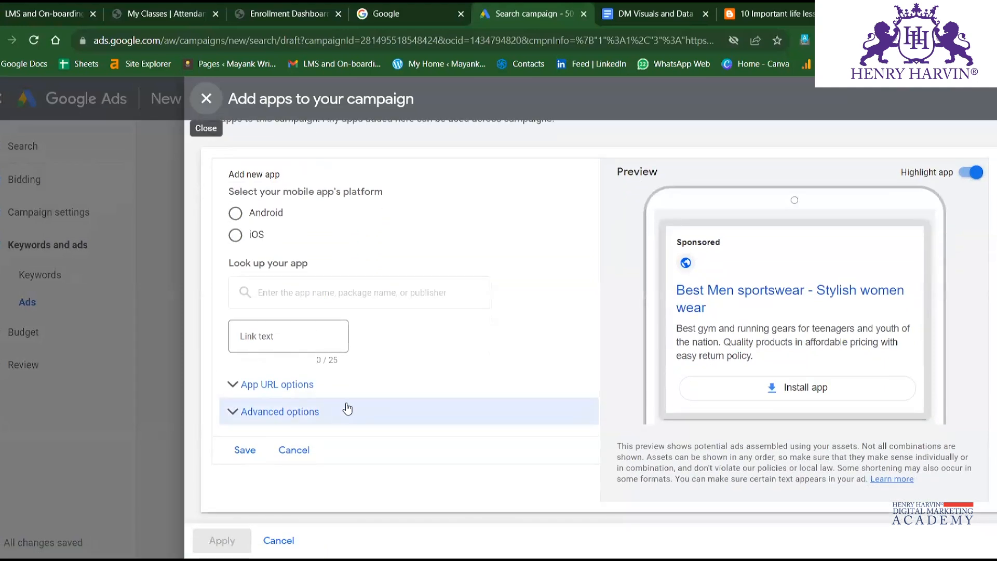
{"action": "scroll", "coordinate": [334, 309], "scroll_direction": "up", "scroll_amount": 1}
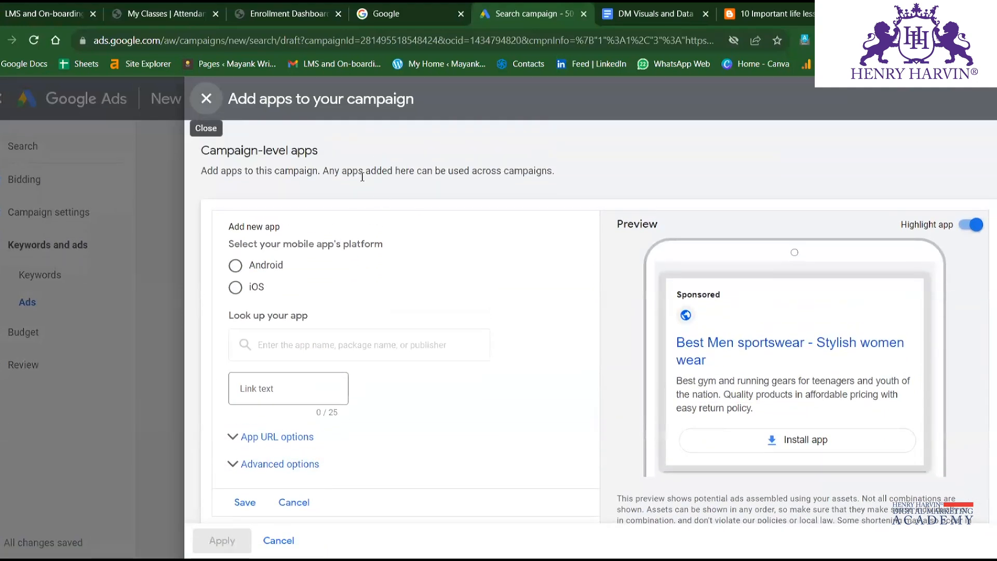
{"action": "left_click", "coordinate": [204, 99]}
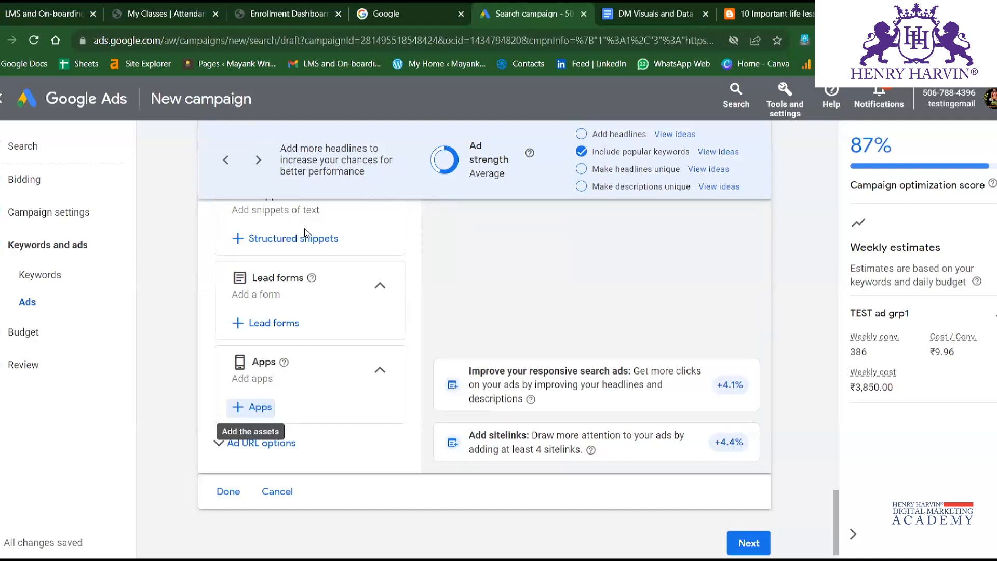
Expand the ad URL options, review the tracking template, final URL suffix and custom parameter fields, and collapse them again.
{"action": "left_click", "coordinate": [259, 448]}
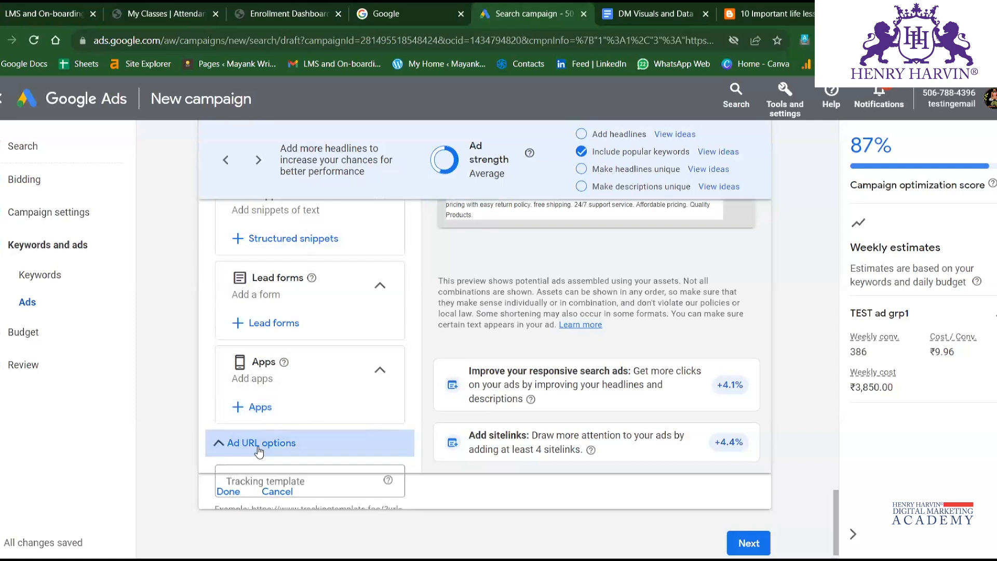
{"action": "scroll", "coordinate": [310, 390], "scroll_direction": "down", "scroll_amount": 3}
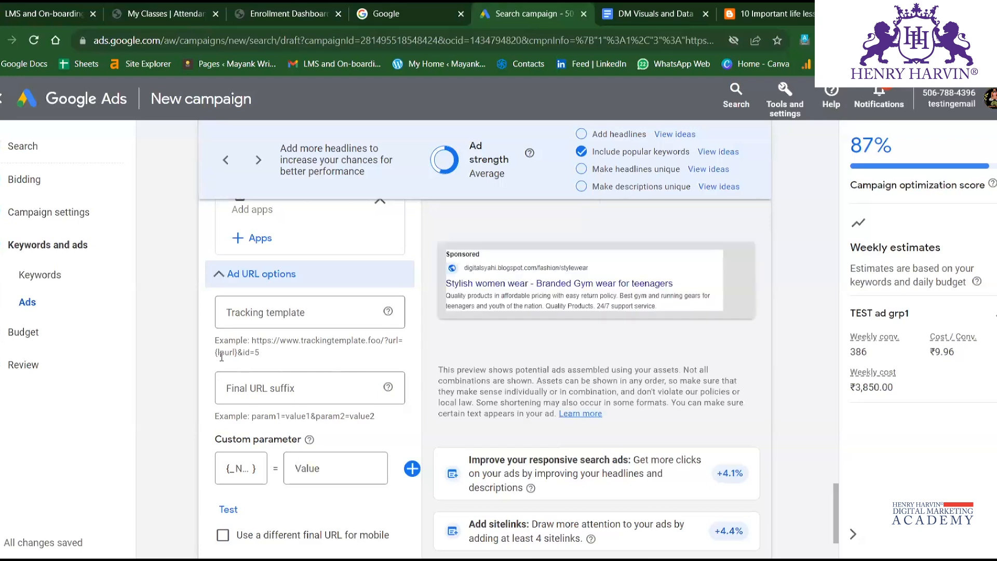
{"action": "left_click_drag", "start_coordinate": [214, 357], "coordinate": [252, 356]}
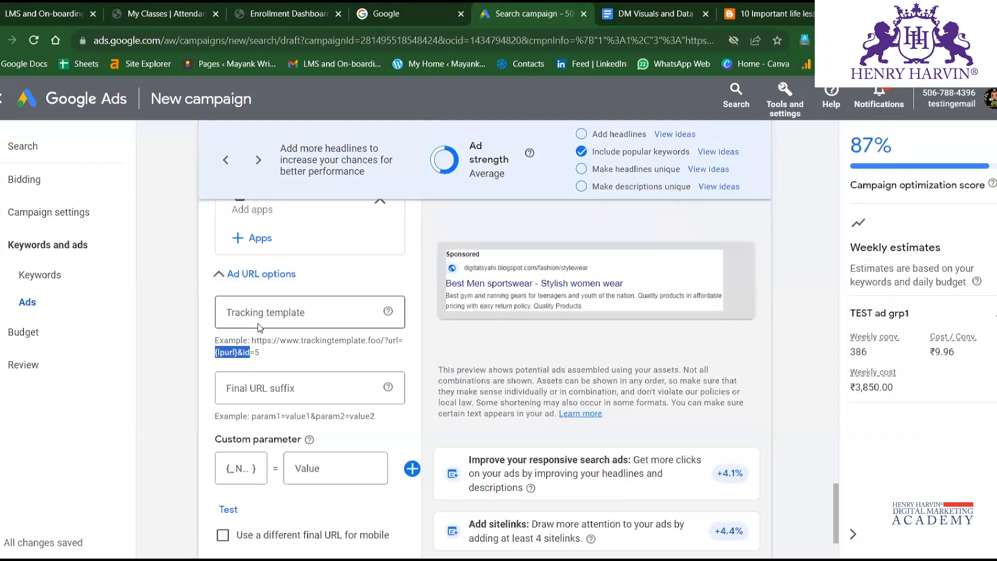
{"action": "left_click", "coordinate": [229, 275]}
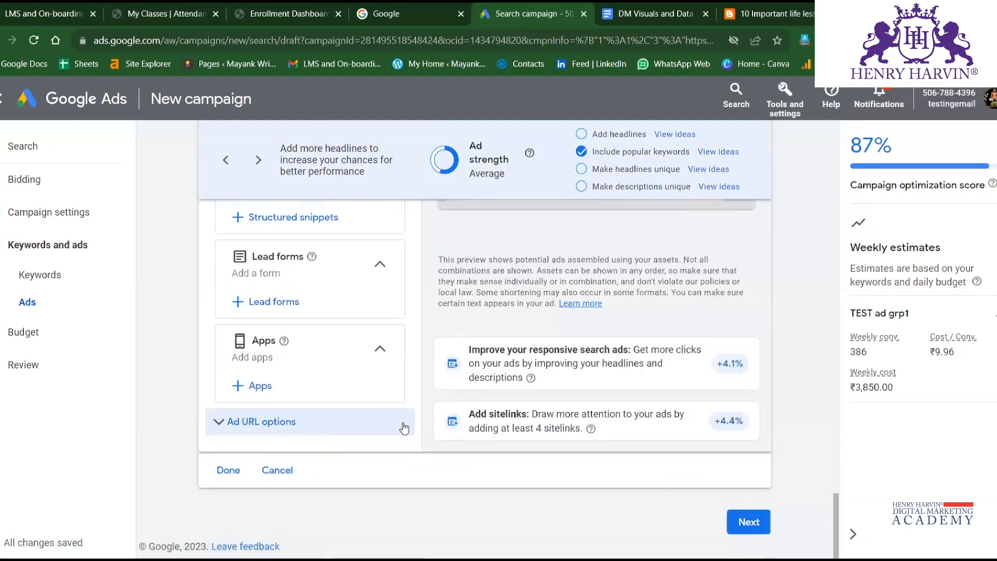
{"action": "scroll", "coordinate": [442, 386], "scroll_direction": "up", "scroll_amount": 10}
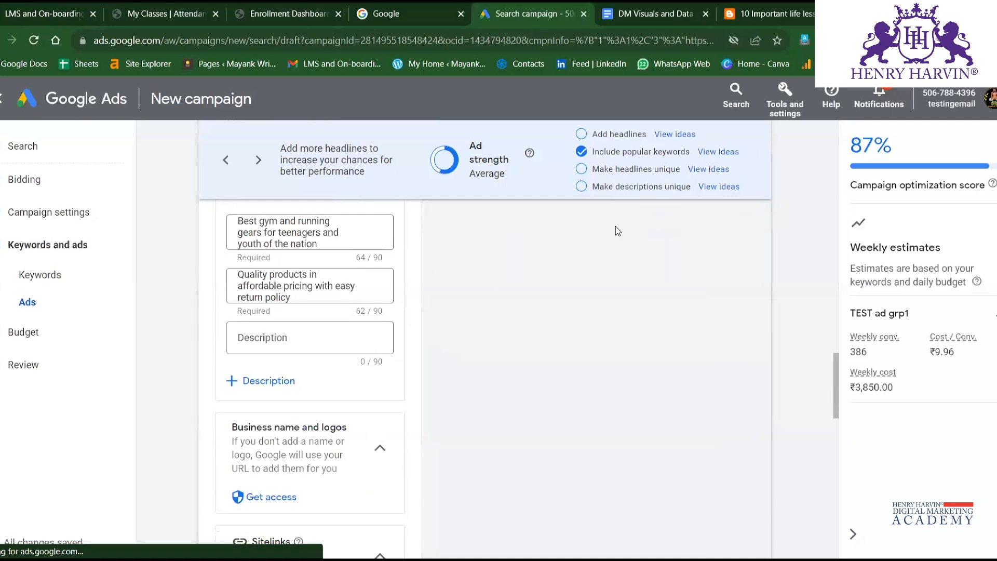
{"action": "scroll", "coordinate": [592, 287], "scroll_direction": "up", "scroll_amount": 2}
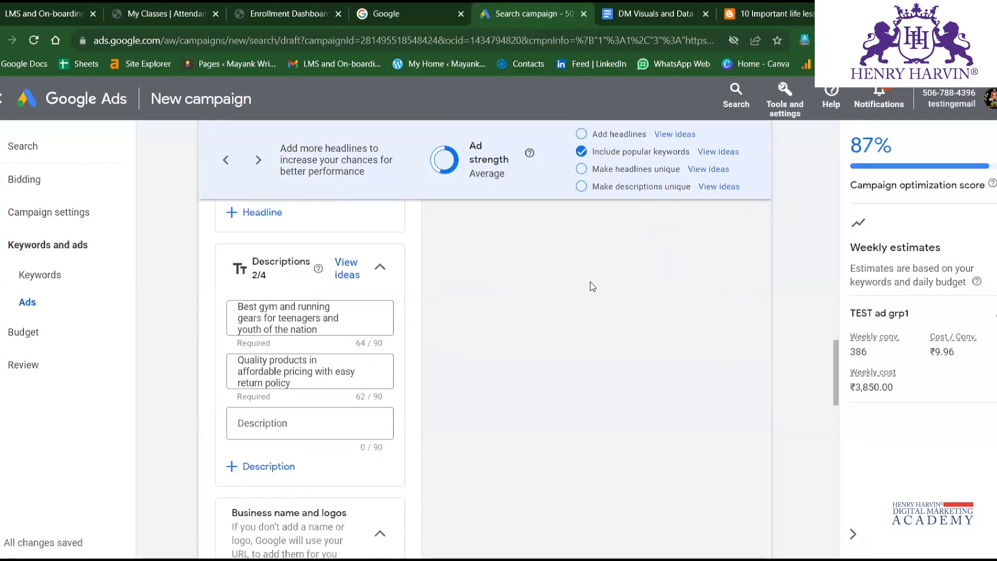
Review the ad's keywords, final URL, display path, headlines, preview, sitelinks and callouts.
{"action": "scroll", "coordinate": [592, 287], "scroll_direction": "up", "scroll_amount": 15}
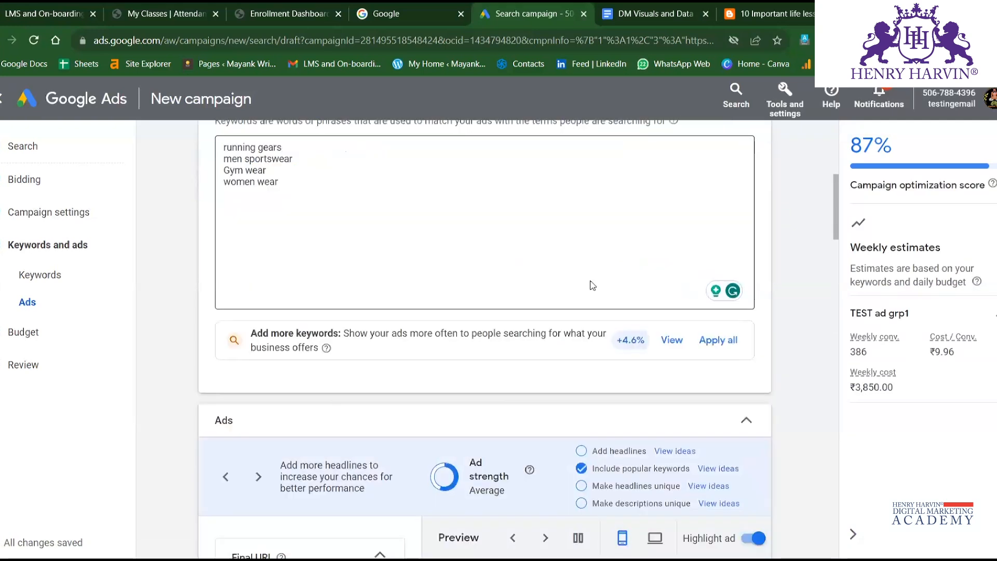
{"action": "scroll", "coordinate": [593, 285], "scroll_direction": "down", "scroll_amount": 10}
{"action": "scroll", "coordinate": [647, 332], "scroll_direction": "up", "scroll_amount": 4}
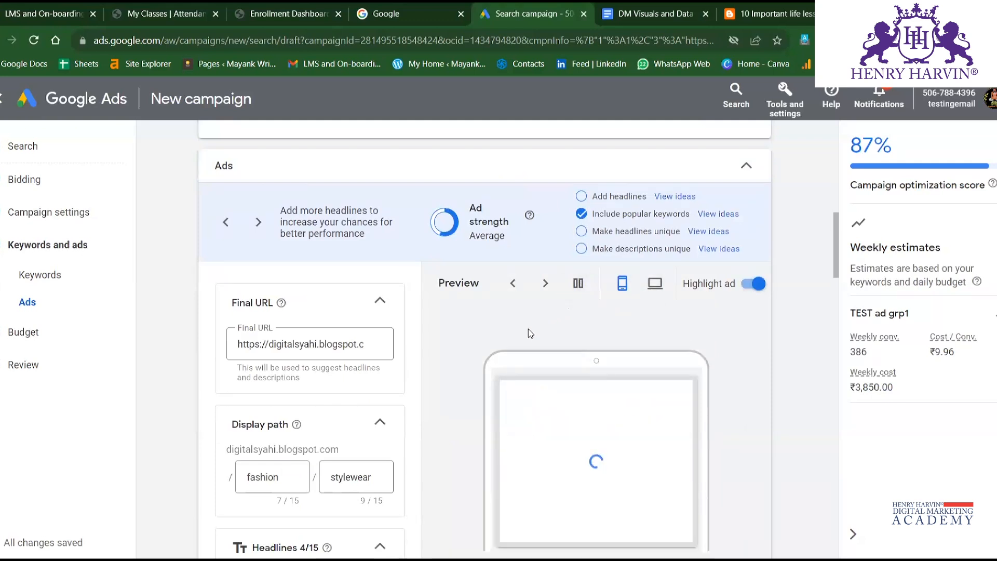
{"action": "scroll", "coordinate": [528, 329], "scroll_direction": "down", "scroll_amount": 2}
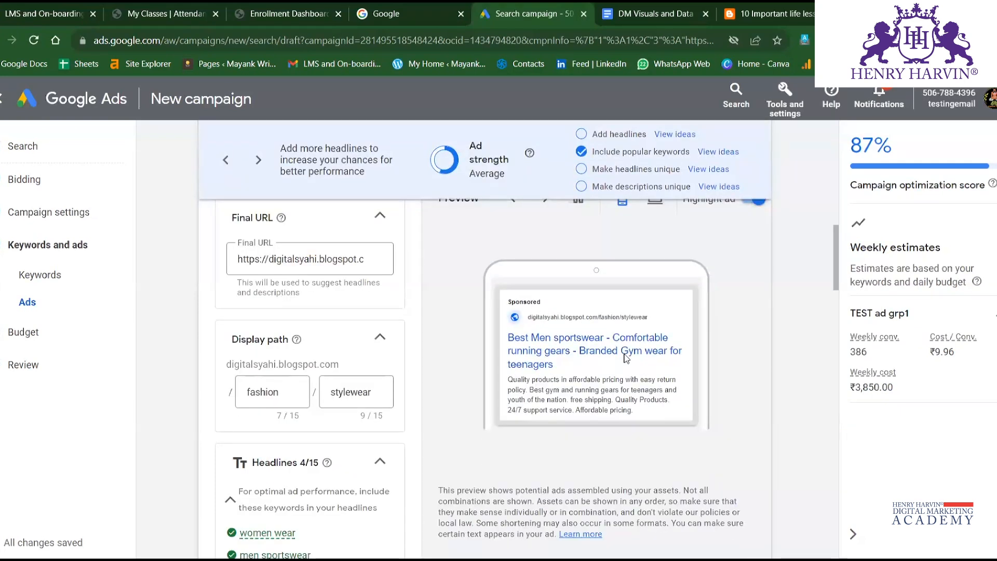
{"action": "scroll", "coordinate": [274, 427], "scroll_direction": "down", "scroll_amount": 4}
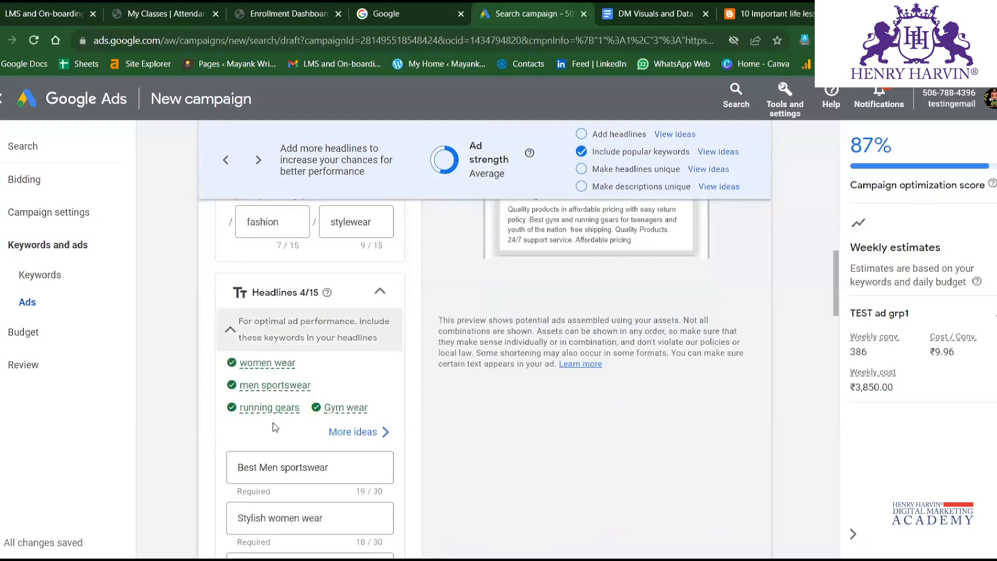
{"action": "scroll", "coordinate": [274, 427], "scroll_direction": "down", "scroll_amount": 15}
{"action": "scroll", "coordinate": [313, 425], "scroll_direction": "down", "scroll_amount": 6}
{"action": "scroll", "coordinate": [332, 330], "scroll_direction": "up", "scroll_amount": 3}
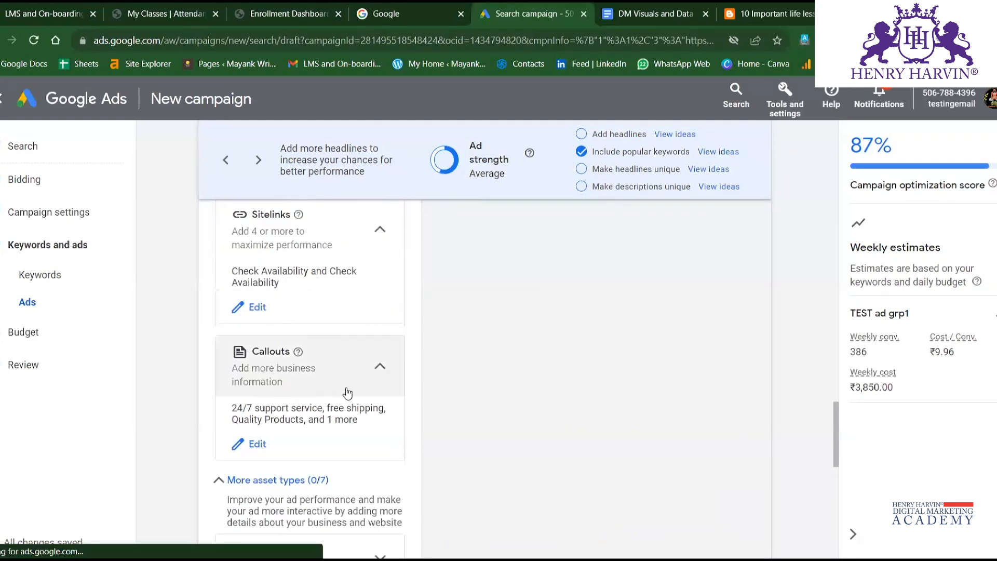
Add the existing phone number as a campaign-level call asset and apply it.
{"action": "scroll", "coordinate": [348, 393], "scroll_direction": "down", "scroll_amount": 3}
{"action": "scroll", "coordinate": [314, 443], "scroll_direction": "down", "scroll_amount": 3}
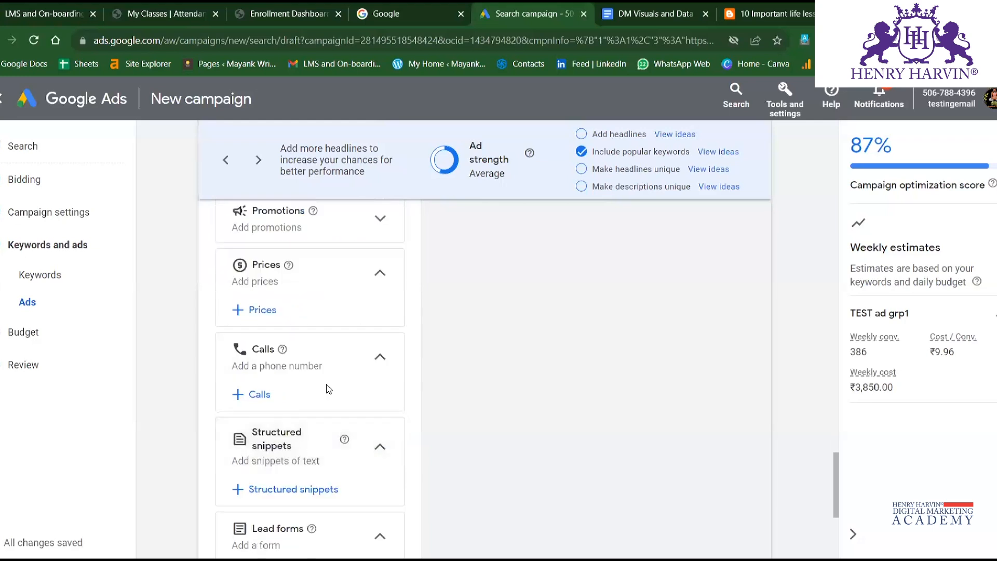
{"action": "left_click", "coordinate": [250, 394]}
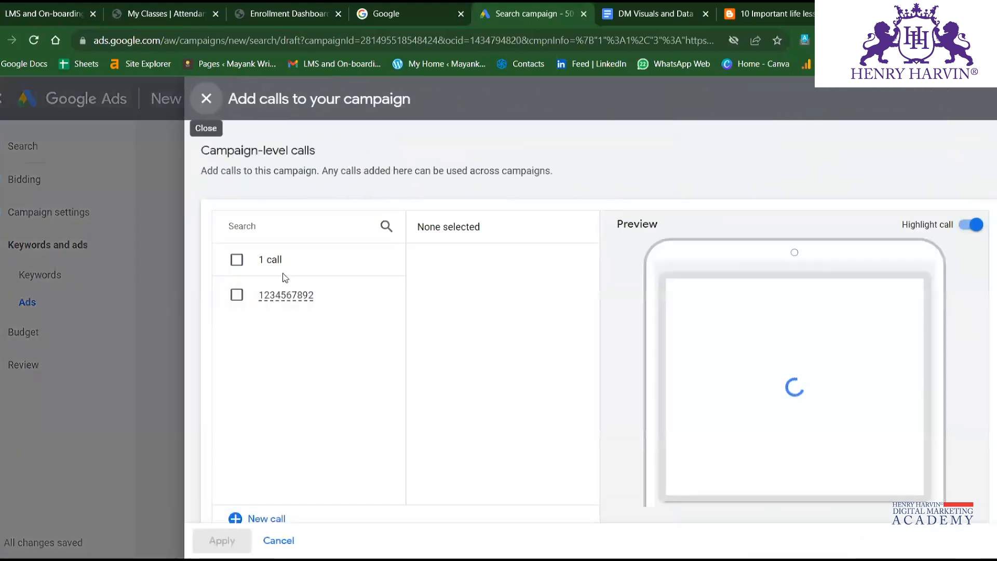
{"action": "left_click", "coordinate": [236, 260]}
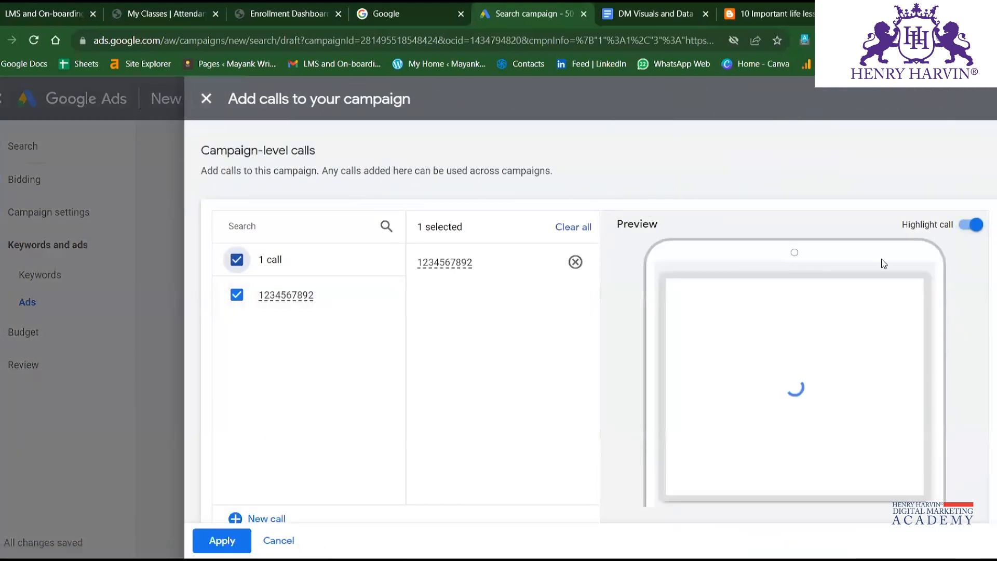
{"action": "left_click", "coordinate": [223, 540]}
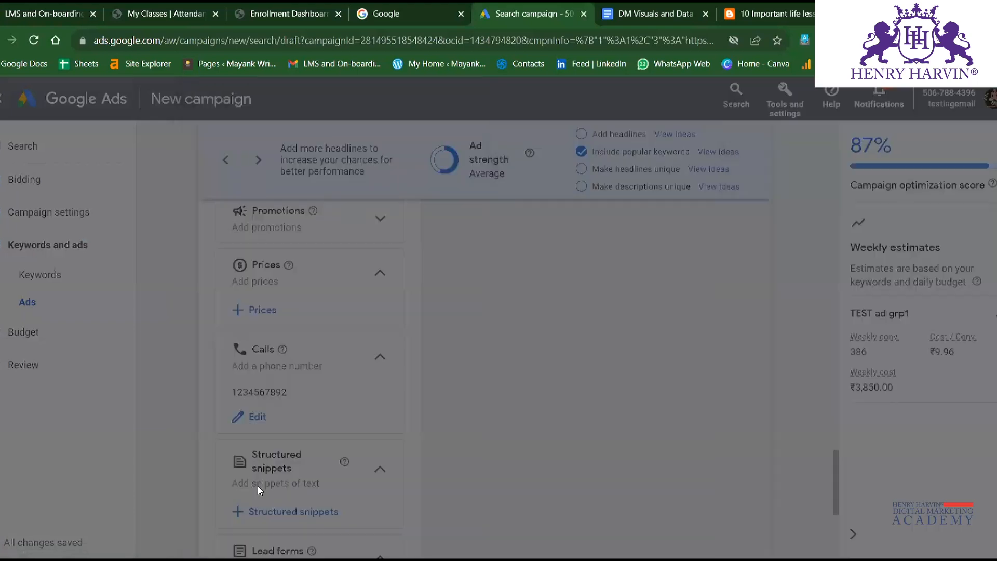
Examine the mobile ad preview with its call asset, along with the headlines and remaining asset sections.
{"action": "scroll", "coordinate": [372, 348], "scroll_direction": "up", "scroll_amount": 3}
{"action": "scroll", "coordinate": [374, 344], "scroll_direction": "up", "scroll_amount": 10}
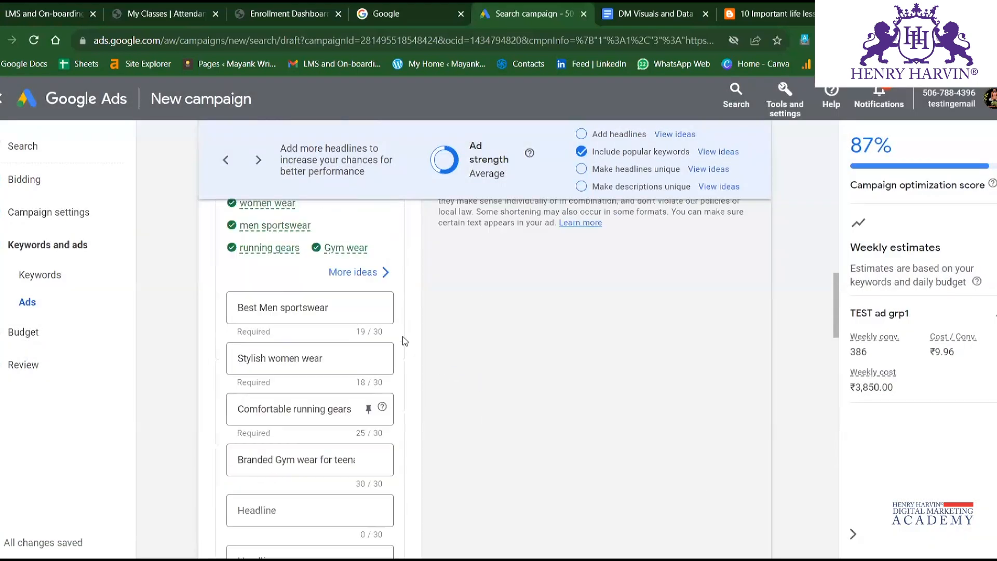
{"action": "scroll", "coordinate": [405, 341], "scroll_direction": "up", "scroll_amount": 8}
{"action": "scroll", "coordinate": [407, 341], "scroll_direction": "down", "scroll_amount": 4}
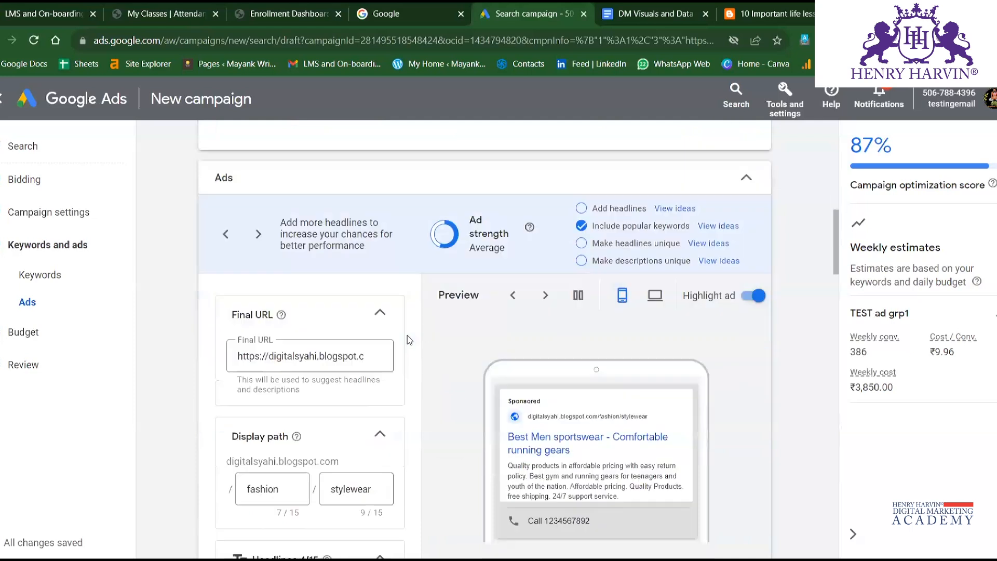
{"action": "scroll", "coordinate": [408, 335], "scroll_direction": "down", "scroll_amount": 3}
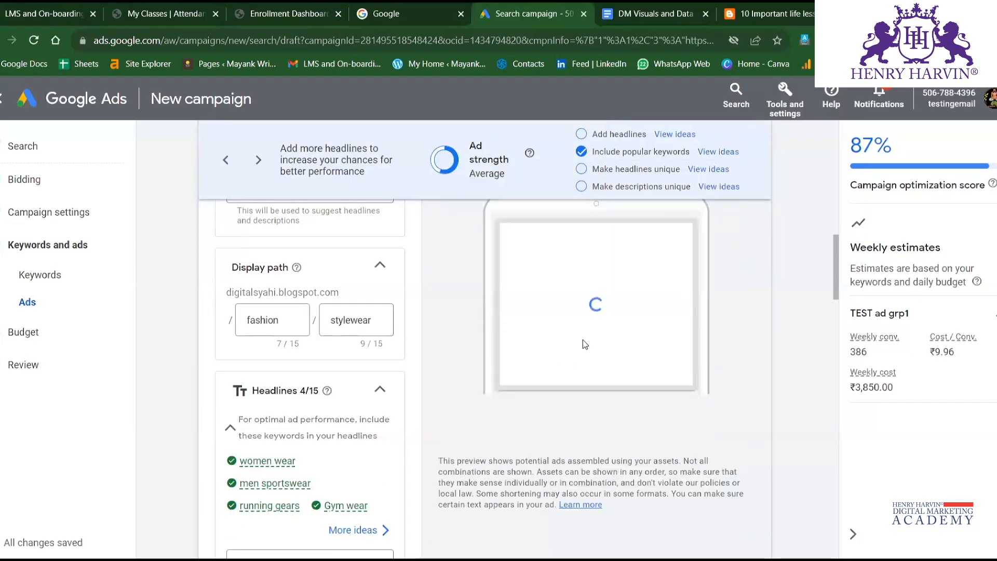
{"action": "scroll", "coordinate": [549, 335], "scroll_direction": "up", "scroll_amount": 2}
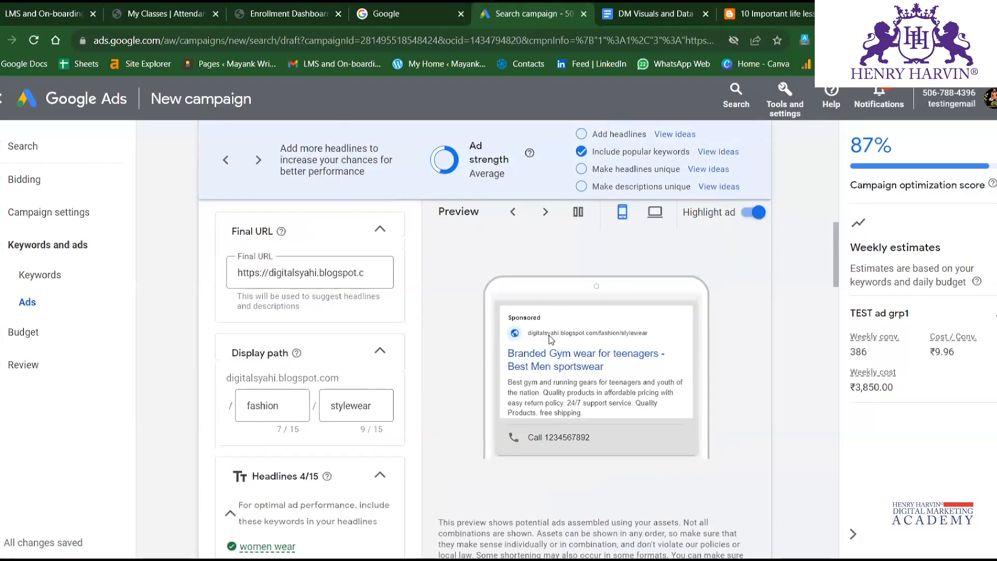
{"action": "scroll", "coordinate": [522, 405], "scroll_direction": "down", "scroll_amount": 10}
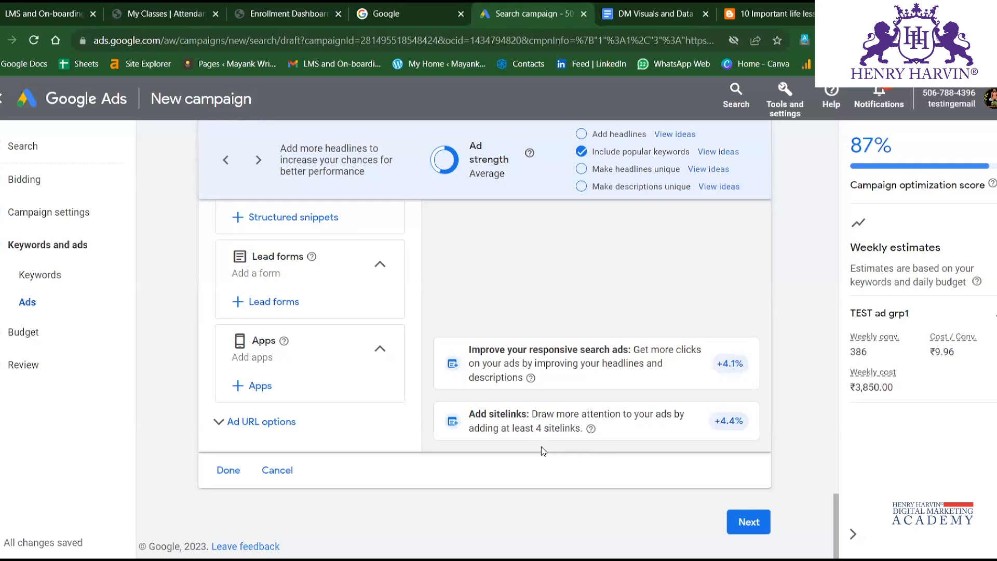
{"action": "scroll", "coordinate": [433, 307], "scroll_direction": "up", "scroll_amount": 15}
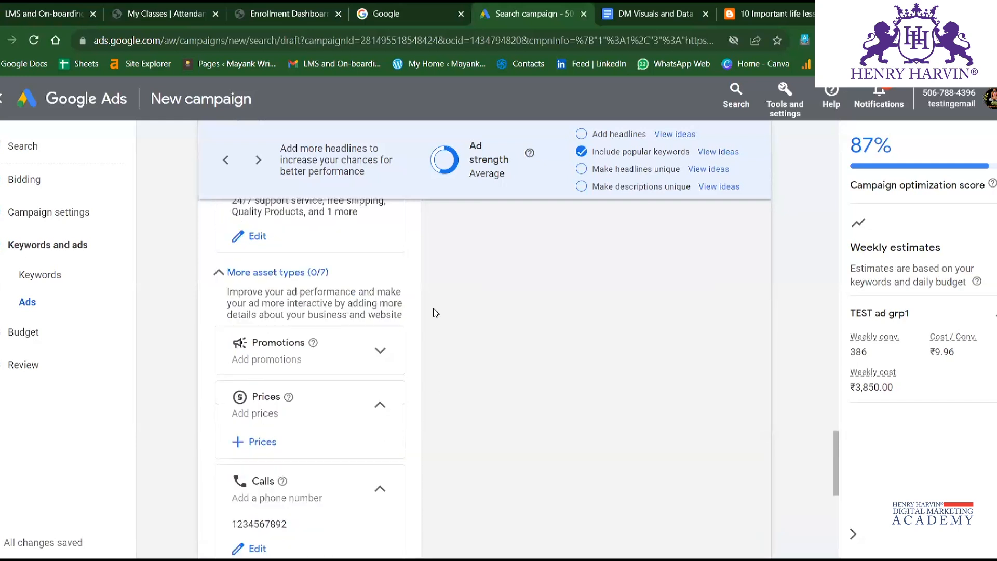
{"action": "scroll", "coordinate": [441, 345], "scroll_direction": "up", "scroll_amount": 10}
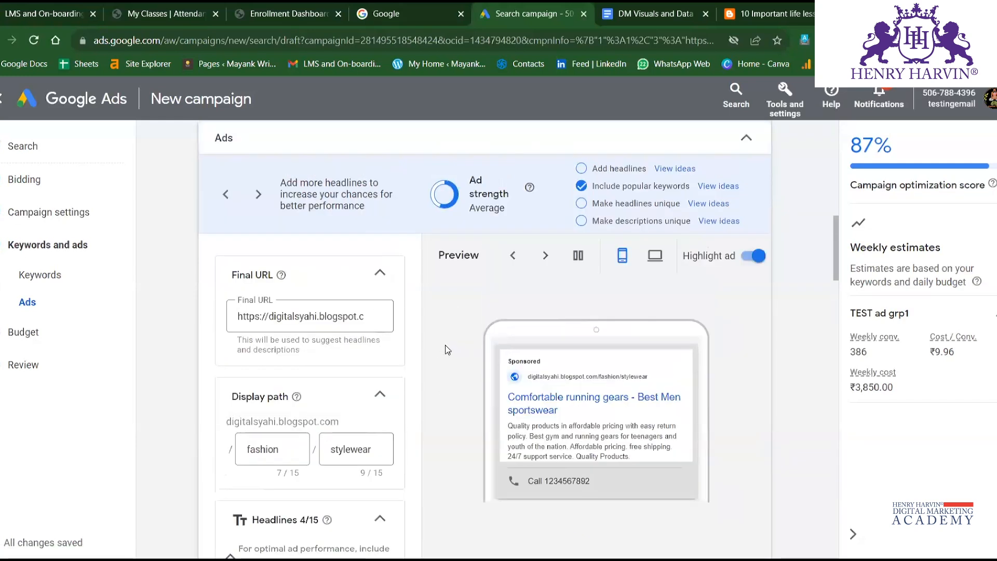
Add the Other Services and Blogs sitelinks to the campaign and check them in the ad preview.
{"action": "scroll", "coordinate": [445, 345], "scroll_direction": "down", "scroll_amount": 15}
{"action": "scroll", "coordinate": [426, 409], "scroll_direction": "up", "scroll_amount": 7}
{"action": "scroll", "coordinate": [392, 392], "scroll_direction": "down", "scroll_amount": 10}
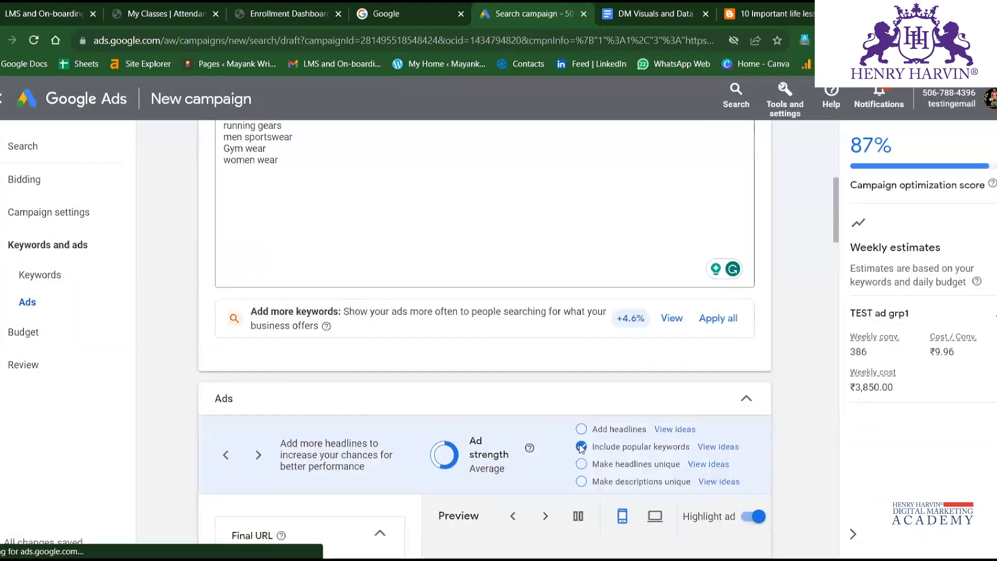
{"action": "scroll", "coordinate": [582, 449], "scroll_direction": "down", "scroll_amount": 2}
{"action": "scroll", "coordinate": [581, 447], "scroll_direction": "down", "scroll_amount": 7}
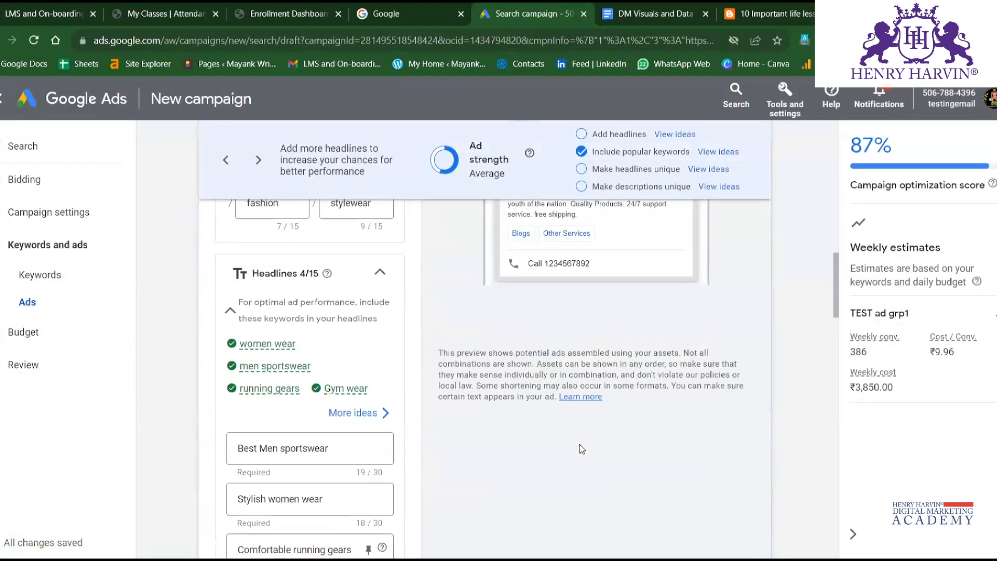
{"action": "scroll", "coordinate": [580, 445], "scroll_direction": "up", "scroll_amount": 2}
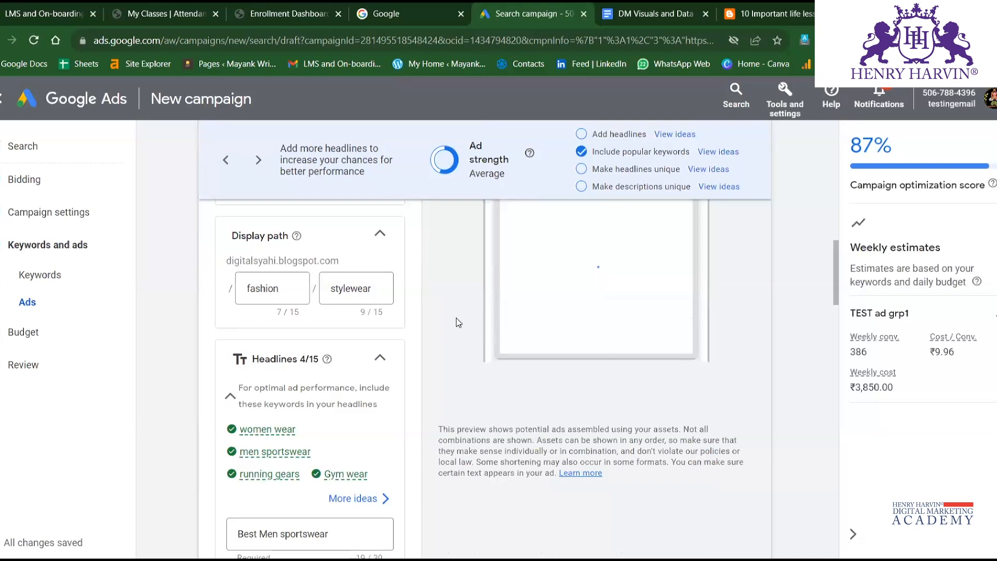
{"action": "scroll", "coordinate": [458, 323], "scroll_direction": "up", "scroll_amount": 2}
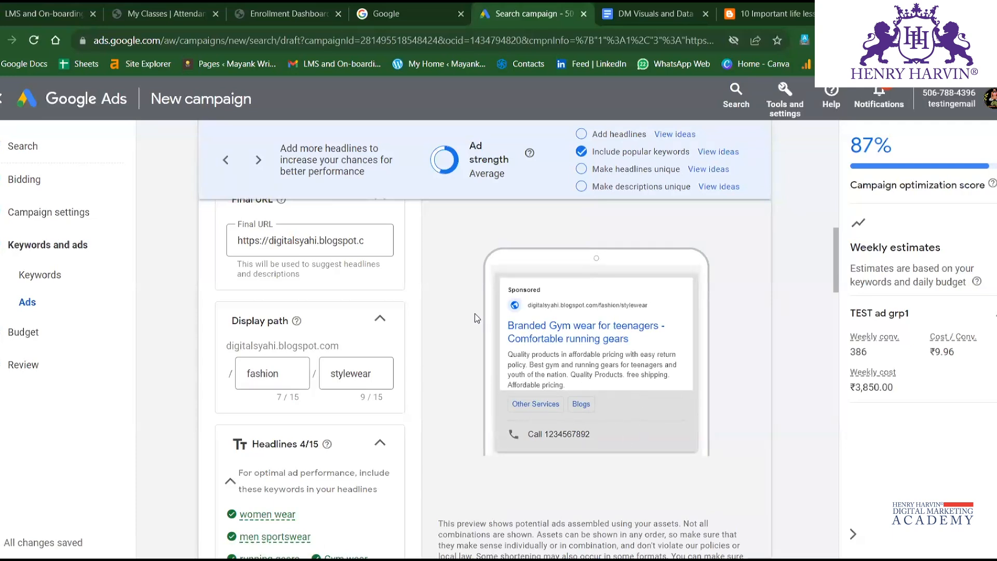
Finish editing the ad and continue to the campaign's budget settings.
{"action": "scroll", "coordinate": [474, 313], "scroll_direction": "down", "scroll_amount": 15}
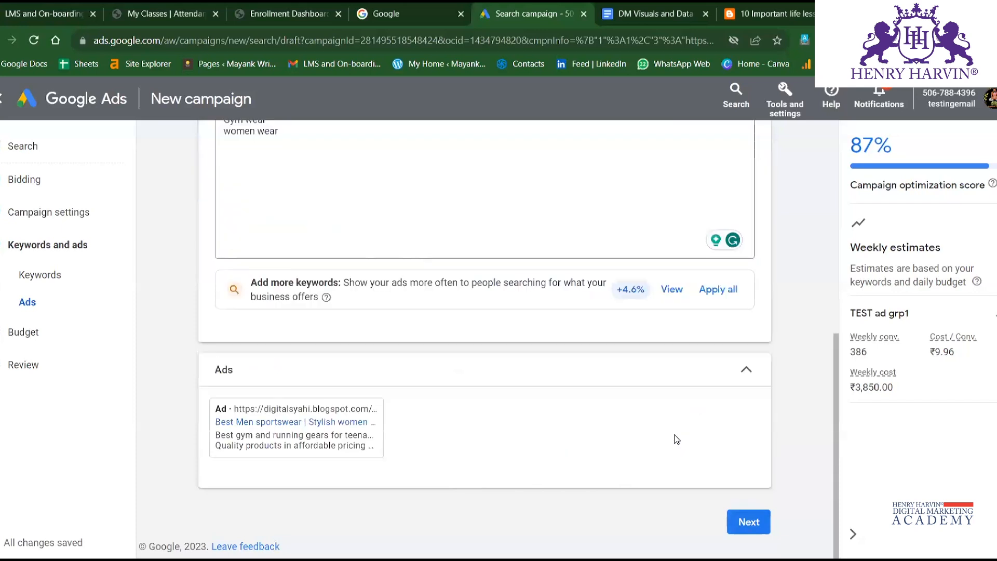
{"action": "left_click", "coordinate": [749, 522]}
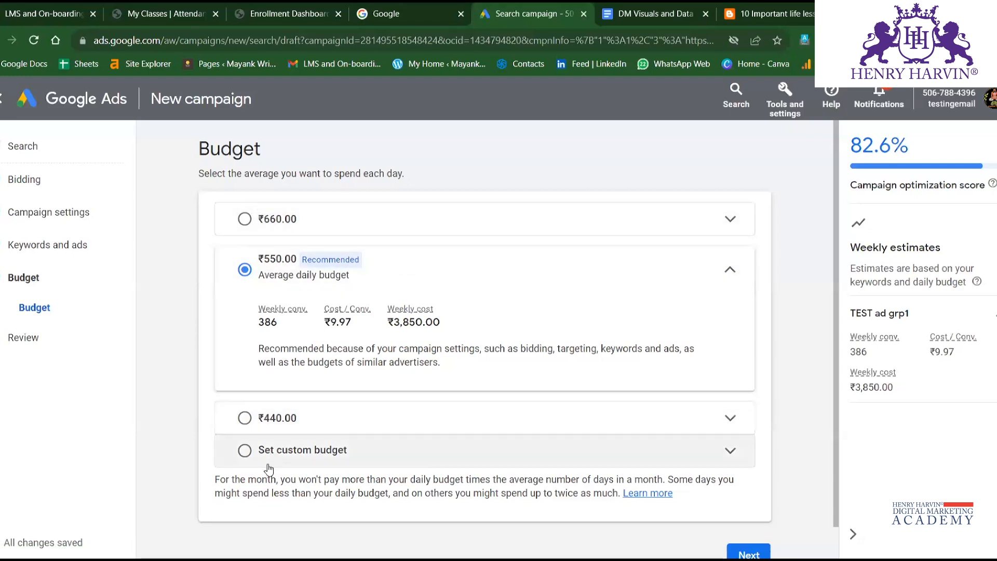
Set a custom average daily budget of ₹500.00 for the campaign.
{"action": "left_click", "coordinate": [244, 452]}
{"action": "left_click", "coordinate": [322, 389]}
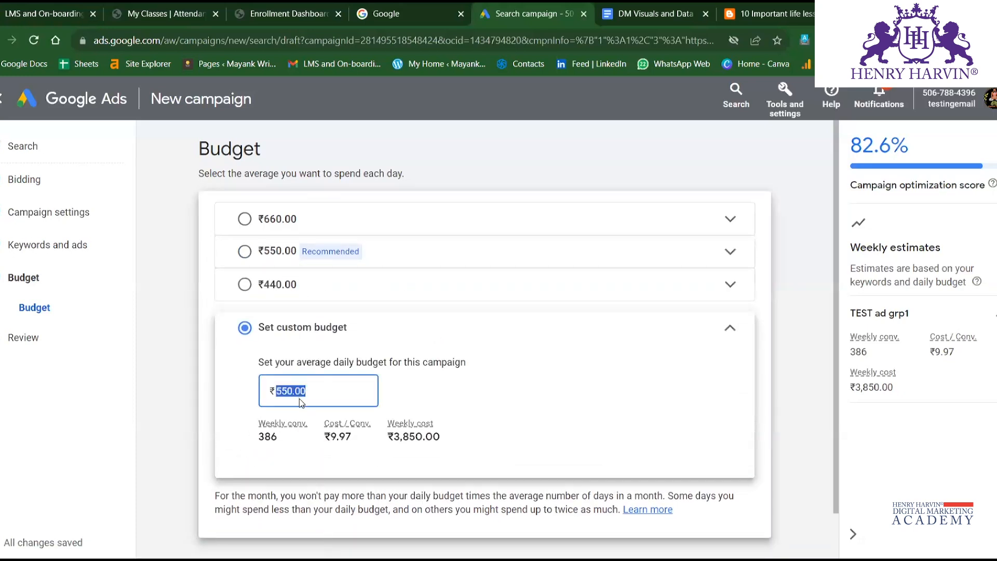
{"action": "type", "text": "00"}
{"action": "left_click", "coordinate": [526, 354]}
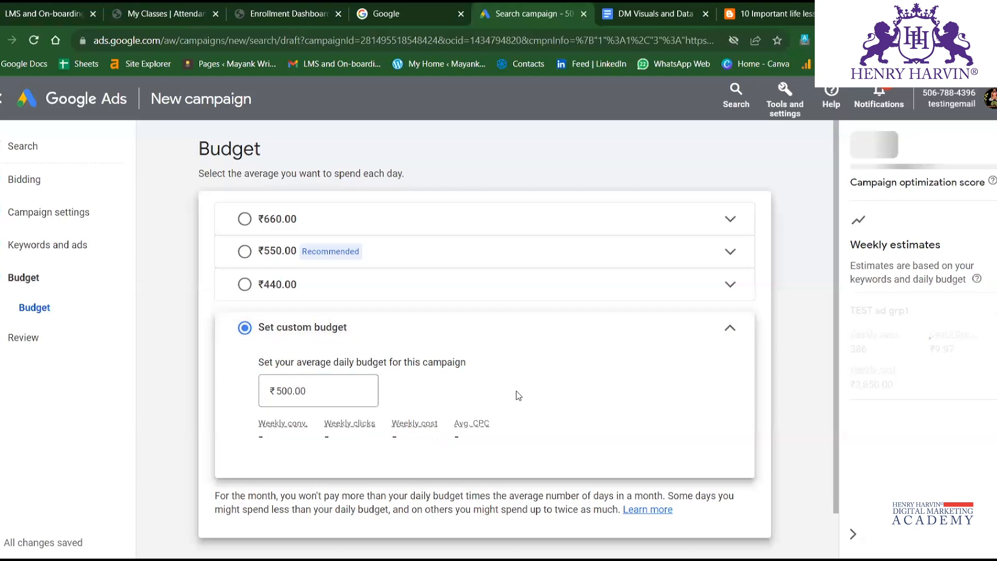
Apply the Raise your budgets recommendation, keep ₹550.00 as the custom daily budget and continue to the campaign review.
{"action": "scroll", "coordinate": [292, 466], "scroll_direction": "down", "scroll_amount": 1}
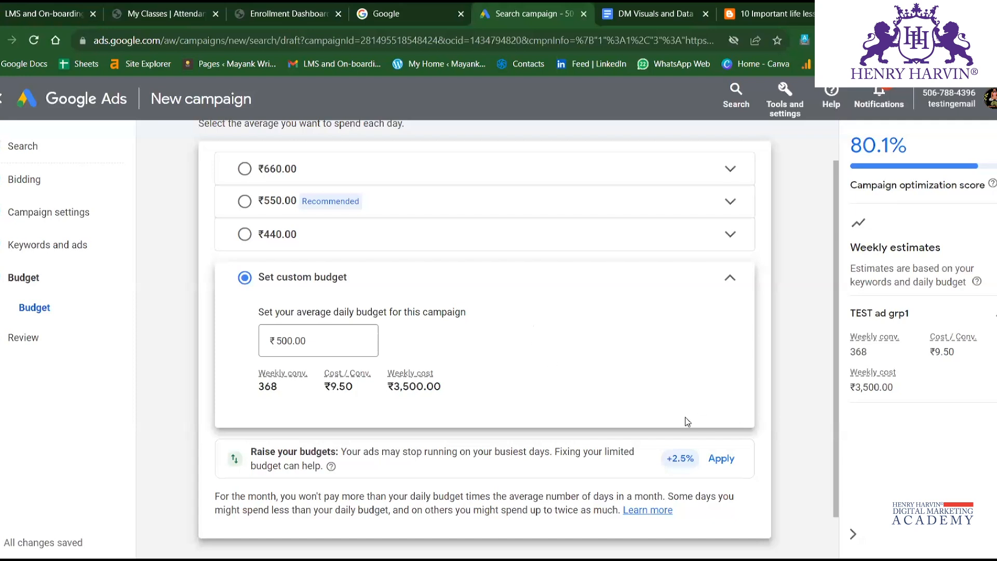
{"action": "left_click", "coordinate": [722, 458]}
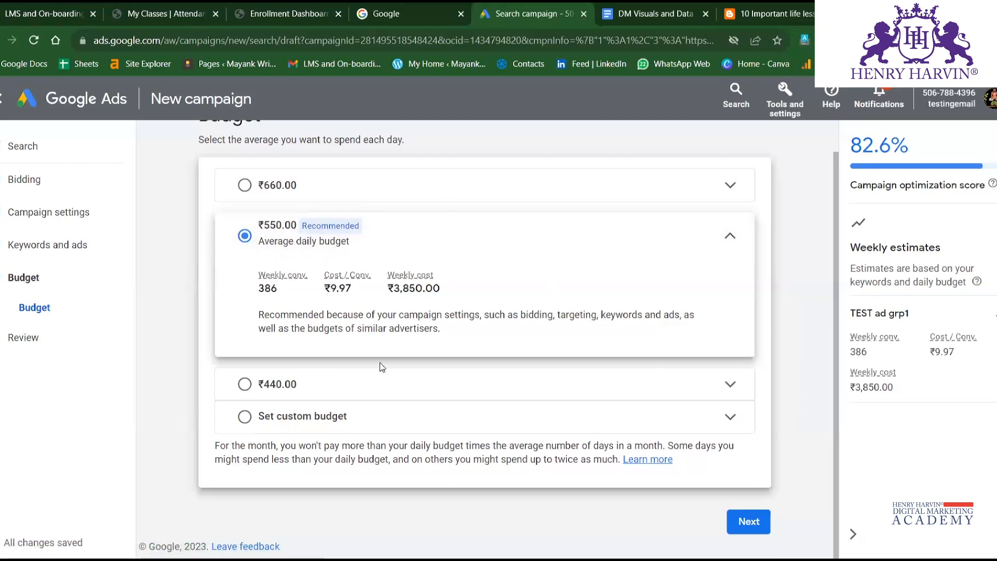
{"action": "left_click", "coordinate": [246, 417]}
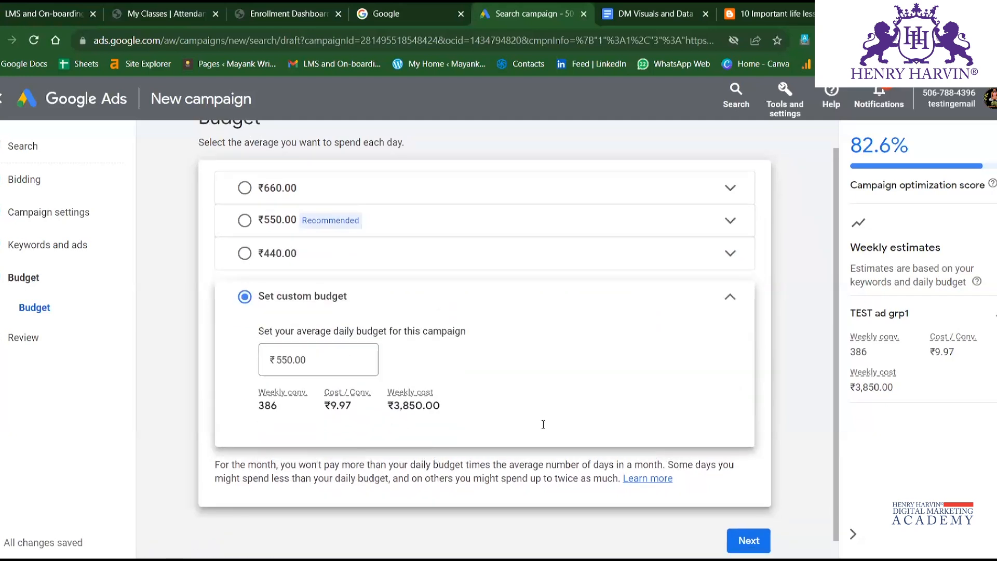
{"action": "left_click", "coordinate": [748, 541]}
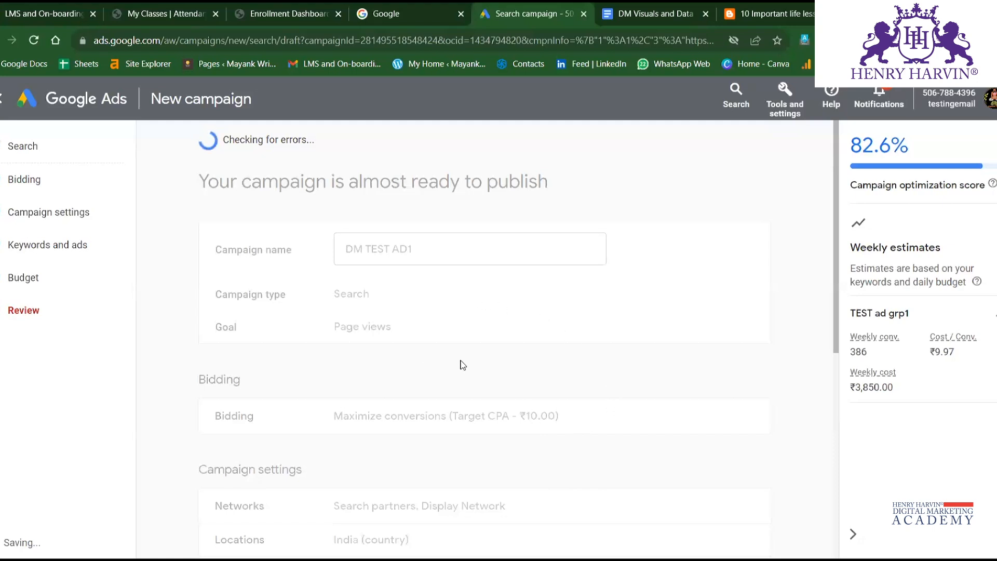
Review the campaign summary and open the Add sitelinks recommendation to examine the ad group's keywords, assets and suggestions.
{"action": "scroll", "coordinate": [459, 366], "scroll_direction": "down", "scroll_amount": 5}
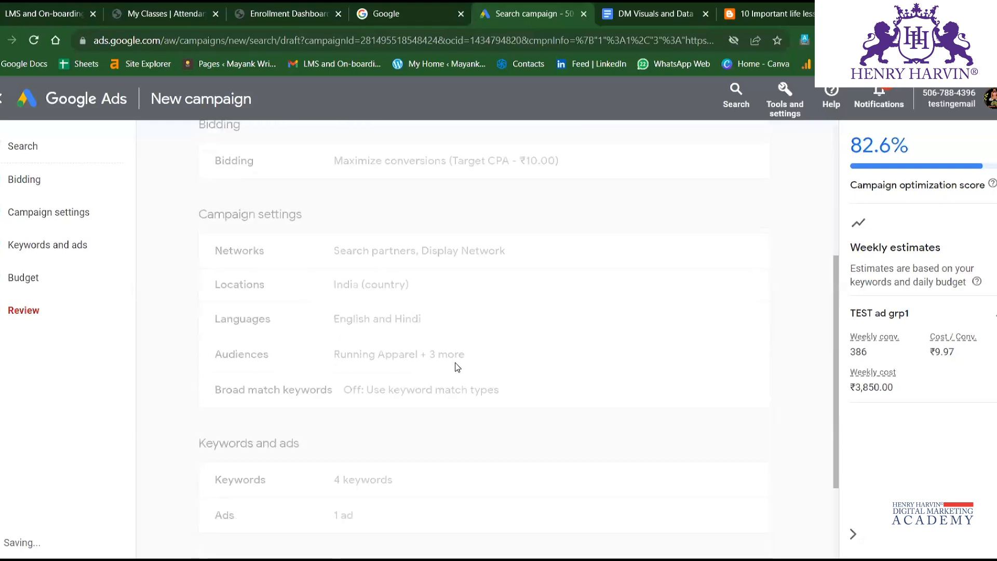
{"action": "scroll", "coordinate": [455, 363], "scroll_direction": "down", "scroll_amount": 3}
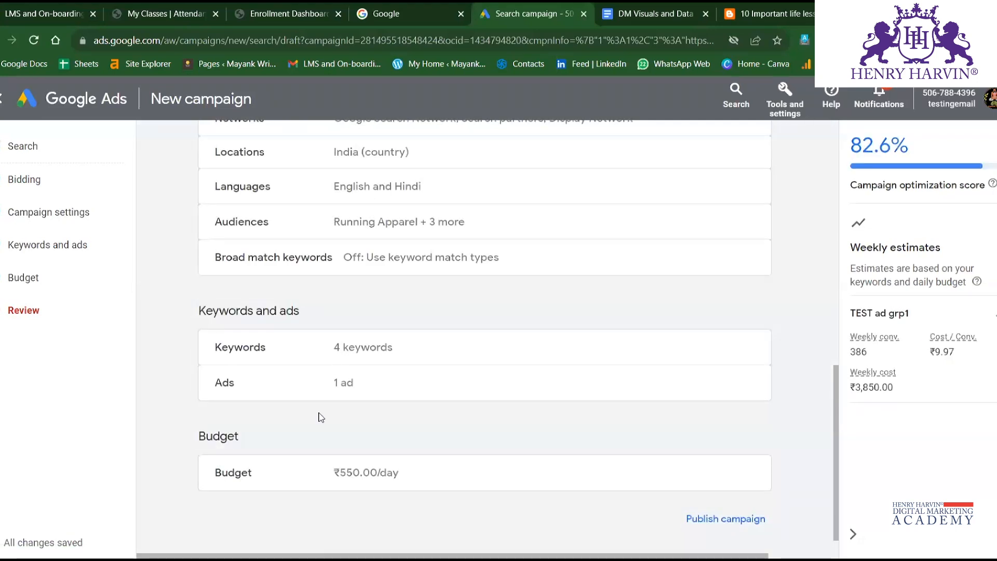
{"action": "scroll", "coordinate": [317, 422], "scroll_direction": "up", "scroll_amount": 10}
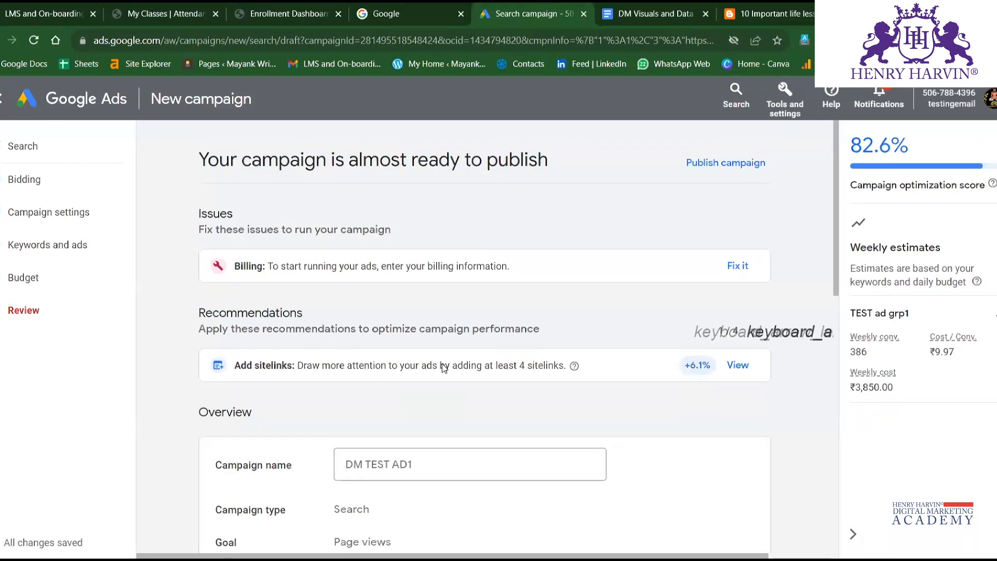
{"action": "scroll", "coordinate": [395, 331], "scroll_direction": "down", "scroll_amount": 3}
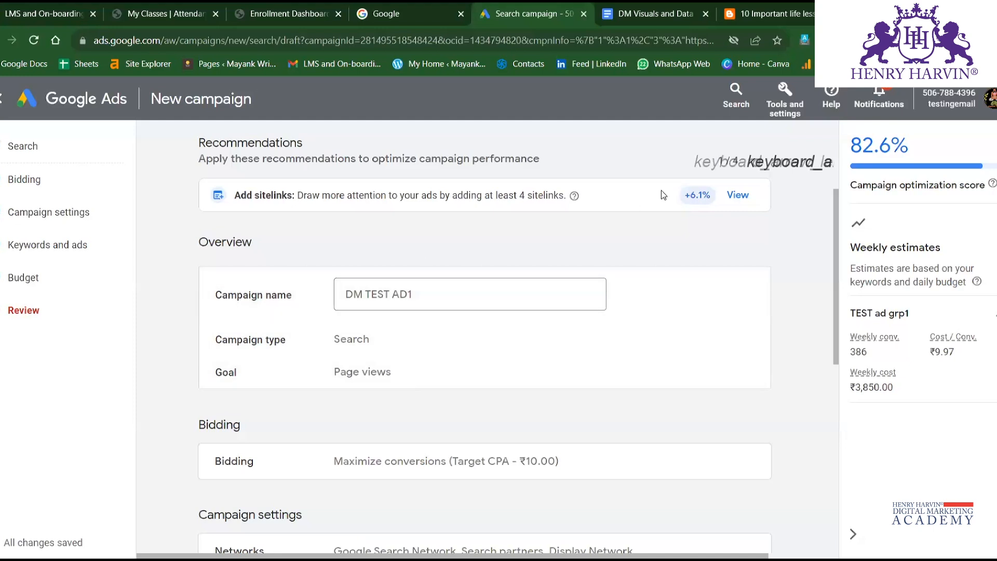
{"action": "left_click", "coordinate": [708, 215]}
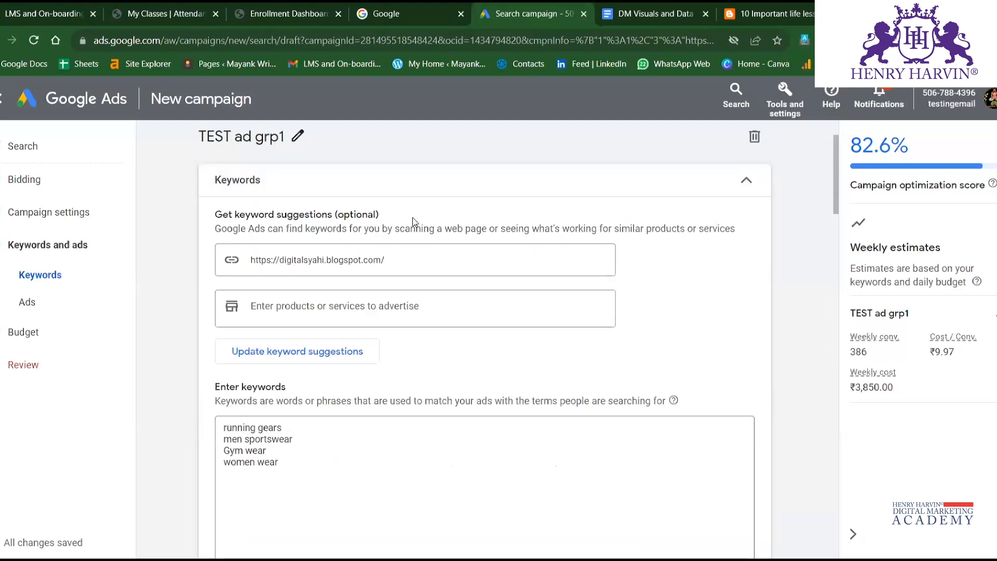
{"action": "scroll", "coordinate": [292, 342], "scroll_direction": "down", "scroll_amount": 15}
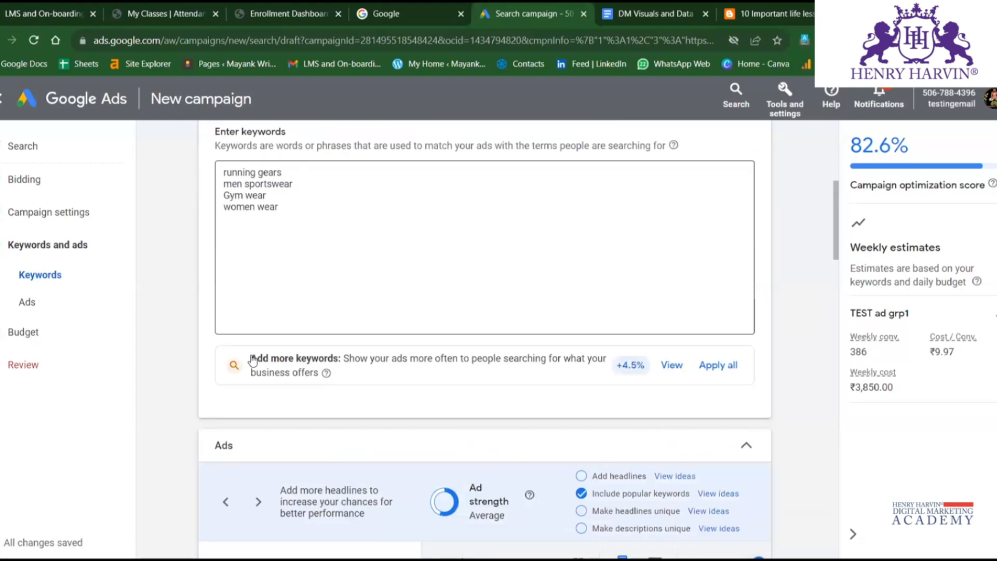
{"action": "scroll", "coordinate": [375, 457], "scroll_direction": "down", "scroll_amount": 8}
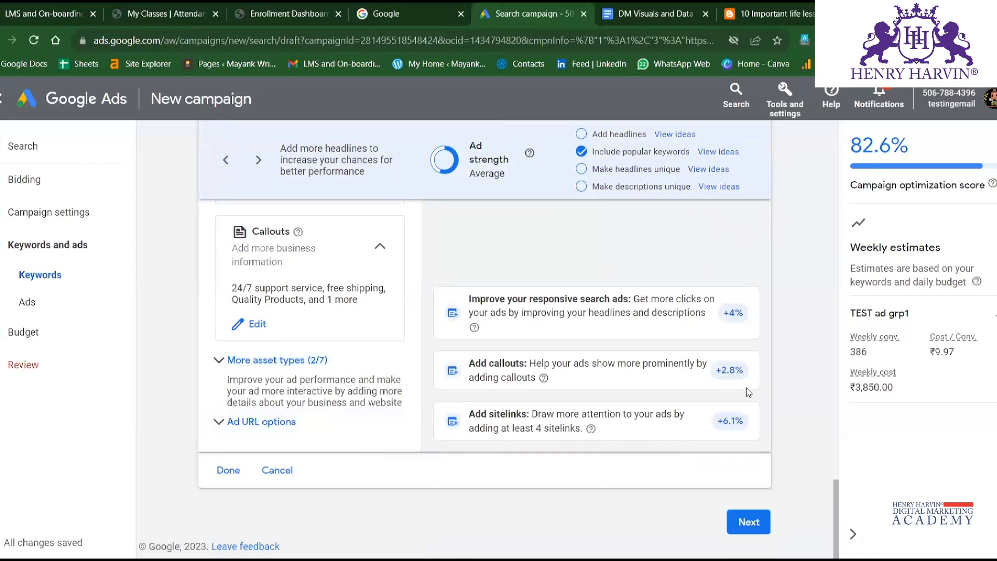
Continue through the campaign's ad and budget settings, keeping the ₹550.00 custom daily budget, to return to the campaign review.
{"action": "left_click", "coordinate": [749, 521]}
{"action": "scroll", "coordinate": [561, 411], "scroll_direction": "down", "scroll_amount": 2}
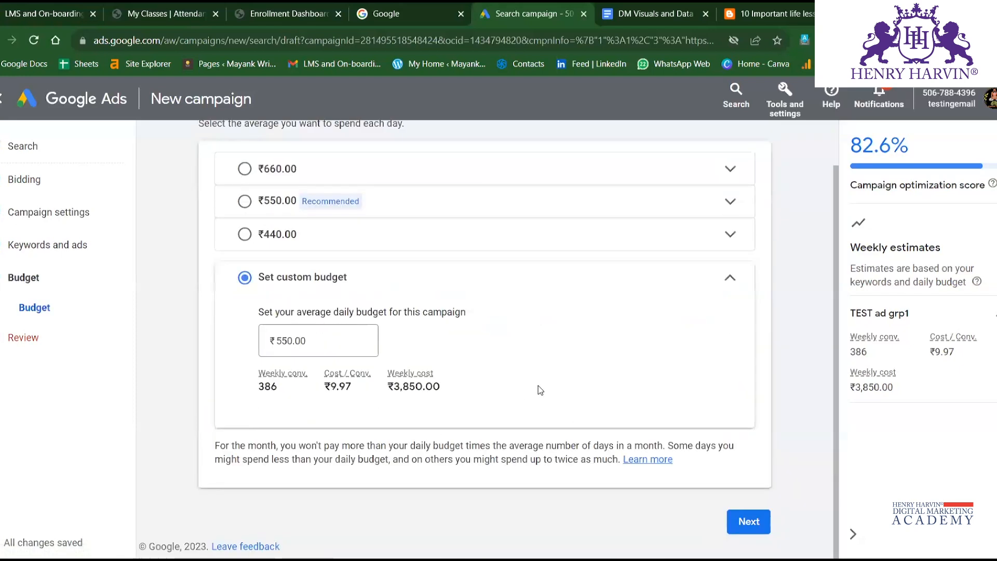
{"action": "left_click", "coordinate": [748, 522]}
Review the campaign summary, checking the issues, overview, bidding, campaign settings, keywords and ads, and budget.
{"action": "scroll", "coordinate": [310, 319], "scroll_direction": "down", "scroll_amount": 2}
{"action": "scroll", "coordinate": [309, 319], "scroll_direction": "down", "scroll_amount": 2}
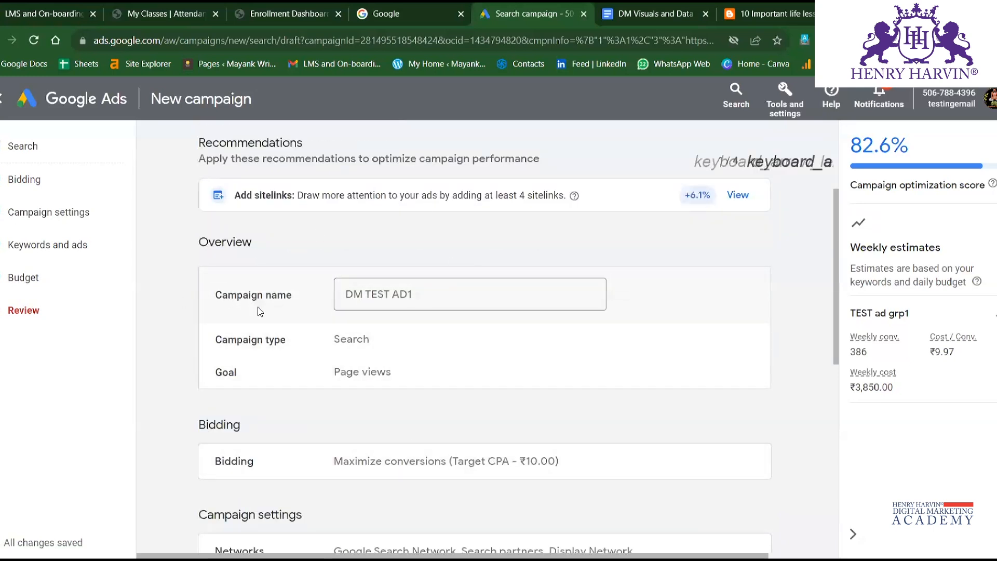
{"action": "scroll", "coordinate": [319, 354], "scroll_direction": "down", "scroll_amount": 3}
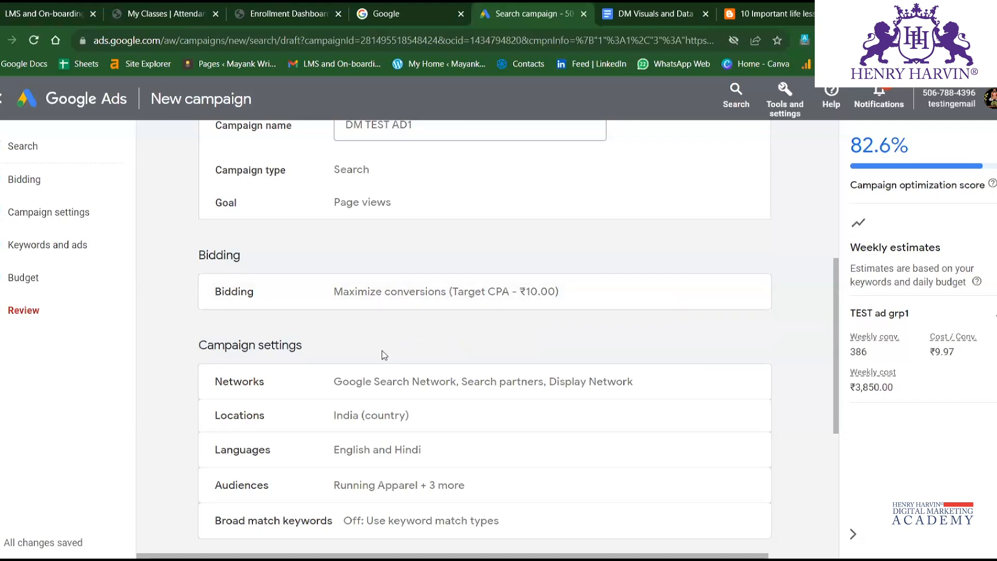
{"action": "scroll", "coordinate": [383, 355], "scroll_direction": "down", "scroll_amount": 5}
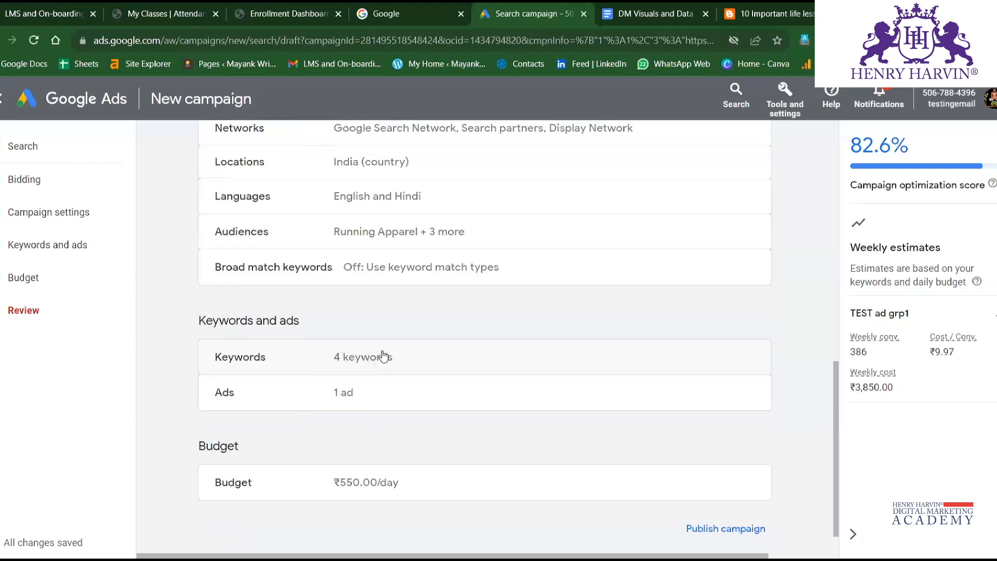
{"action": "scroll", "coordinate": [384, 356], "scroll_direction": "up", "scroll_amount": 5}
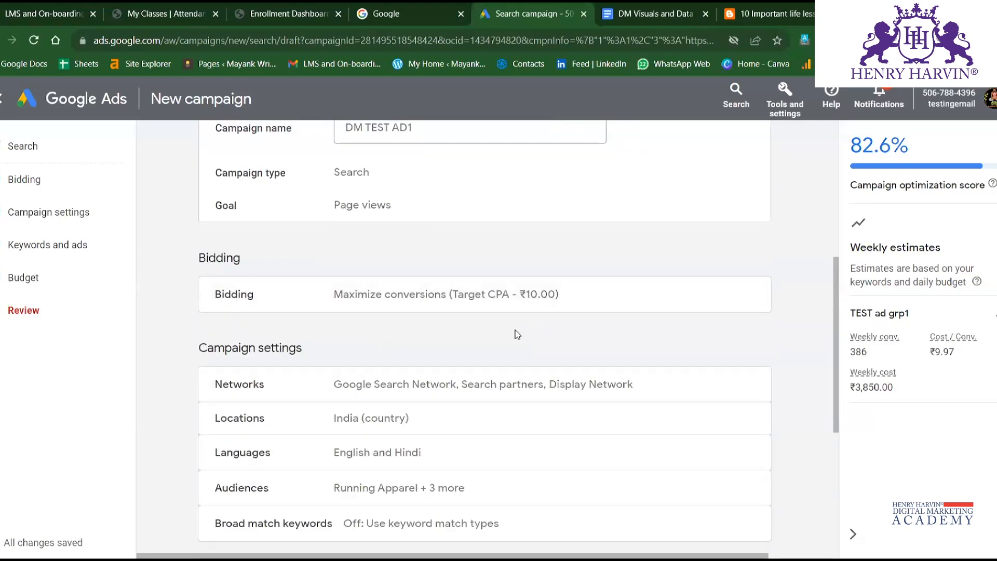
{"action": "scroll", "coordinate": [516, 334], "scroll_direction": "up", "scroll_amount": 7}
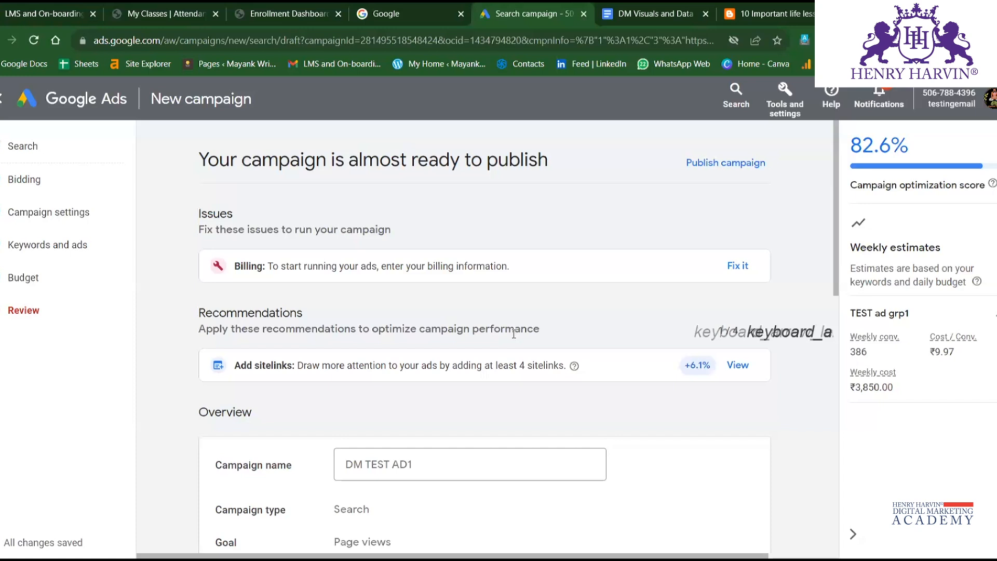
{"action": "scroll", "coordinate": [518, 333], "scroll_direction": "down", "scroll_amount": 9}
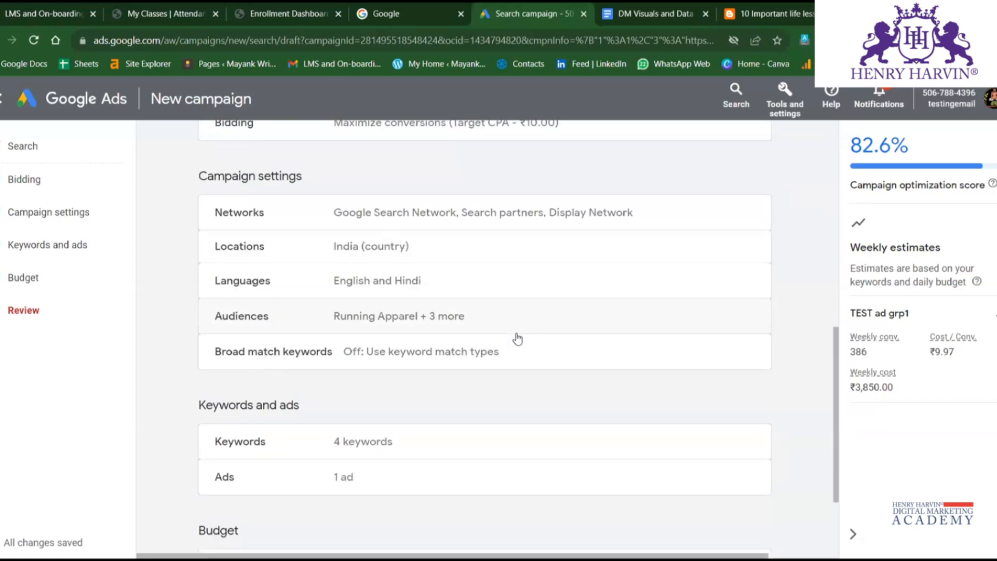
{"action": "scroll", "coordinate": [518, 339], "scroll_direction": "up", "scroll_amount": 3}
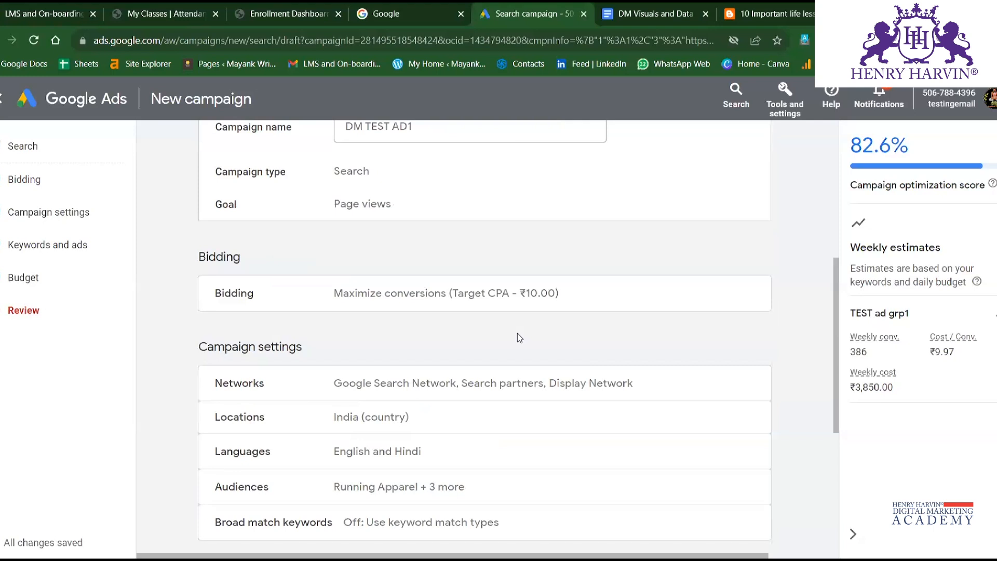
{"action": "scroll", "coordinate": [518, 338], "scroll_direction": "down", "scroll_amount": 3}
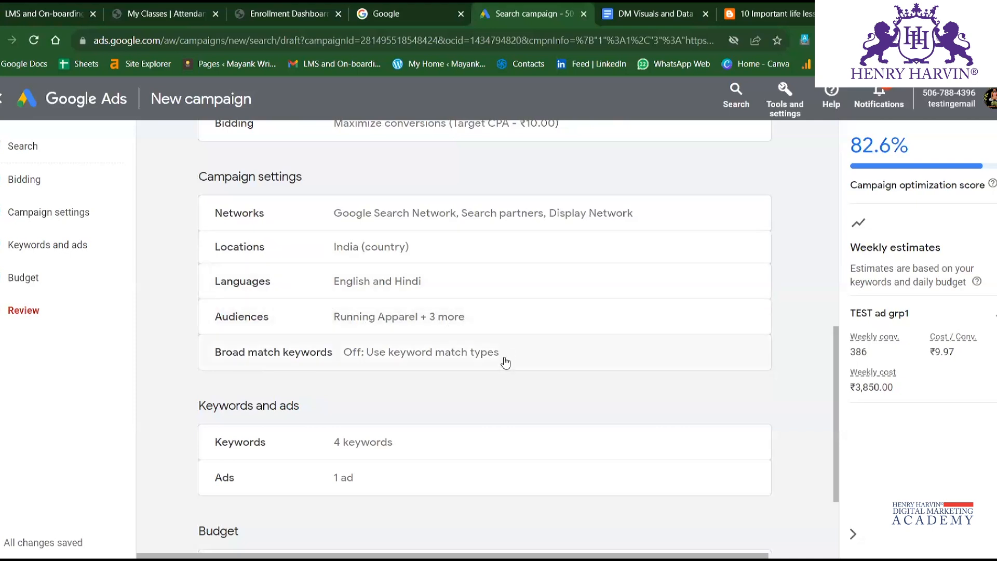
{"action": "scroll", "coordinate": [457, 444], "scroll_direction": "down", "scroll_amount": 2}
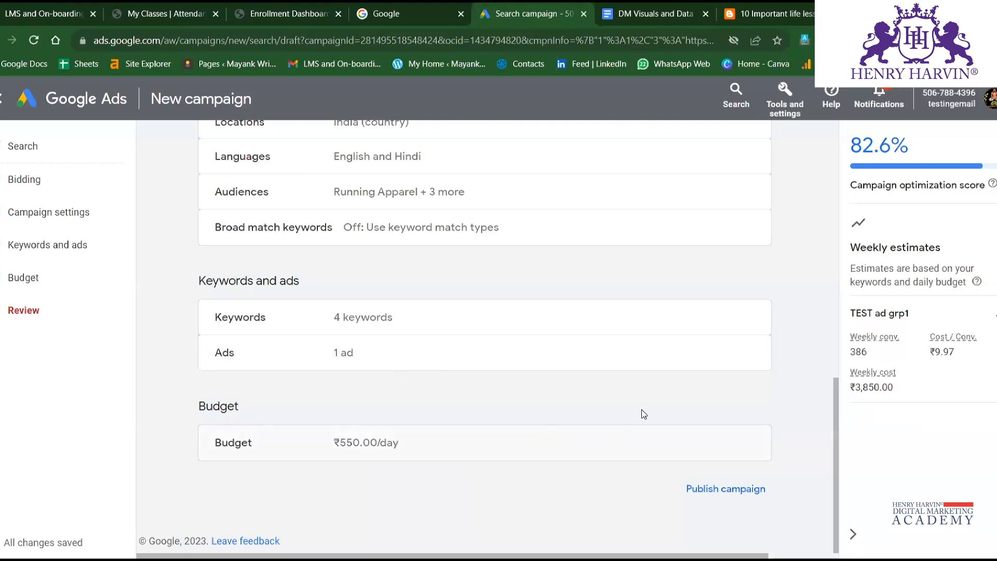
{"action": "left_click", "coordinate": [725, 489]}
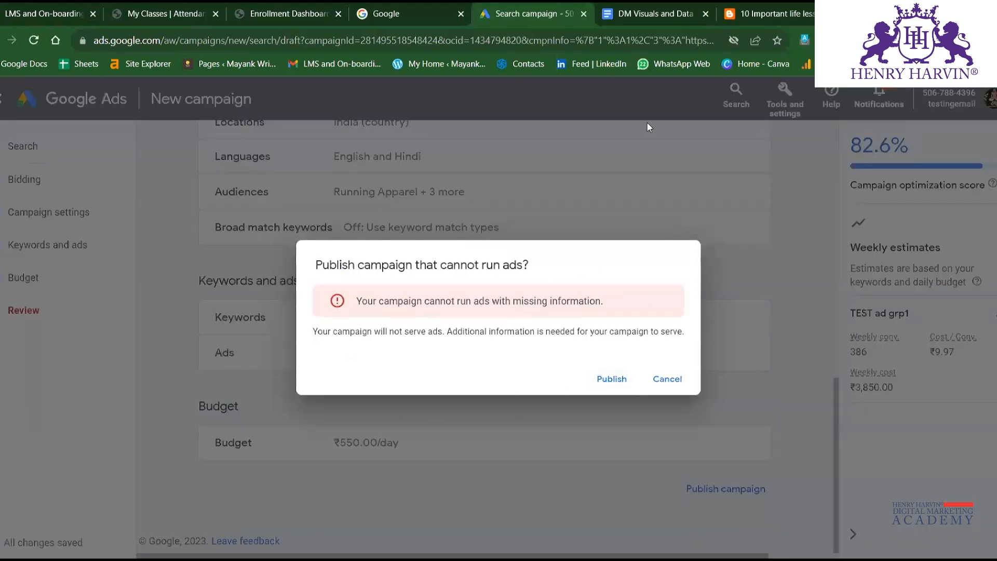
{"action": "left_click", "coordinate": [668, 380]}
{"action": "scroll", "coordinate": [424, 394], "scroll_direction": "up", "scroll_amount": 10}
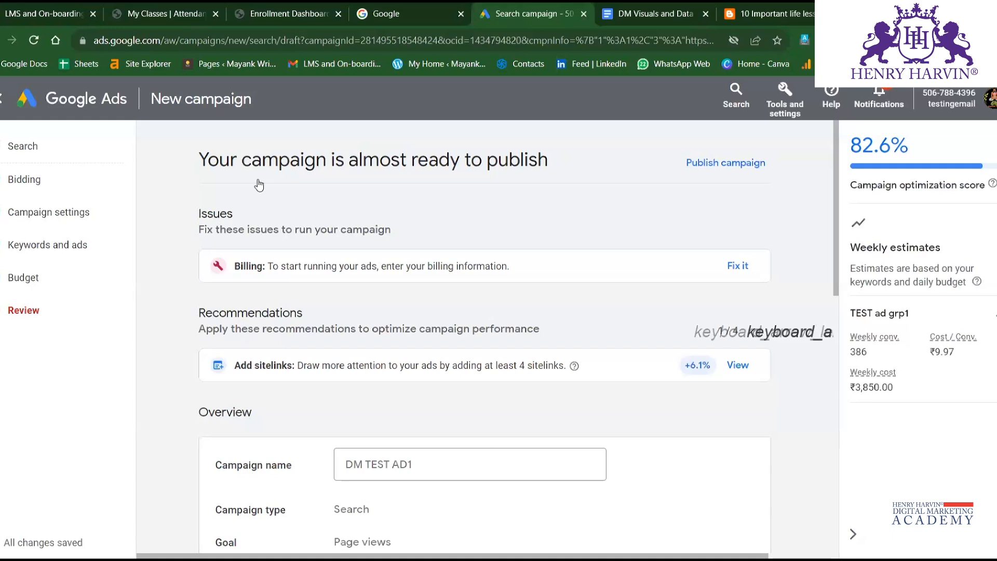
Save the DM TEST AD1 campaign as a draft instead of publishing it.
{"action": "scroll", "coordinate": [260, 185], "scroll_direction": "down", "scroll_amount": 10}
{"action": "left_click", "coordinate": [726, 489]}
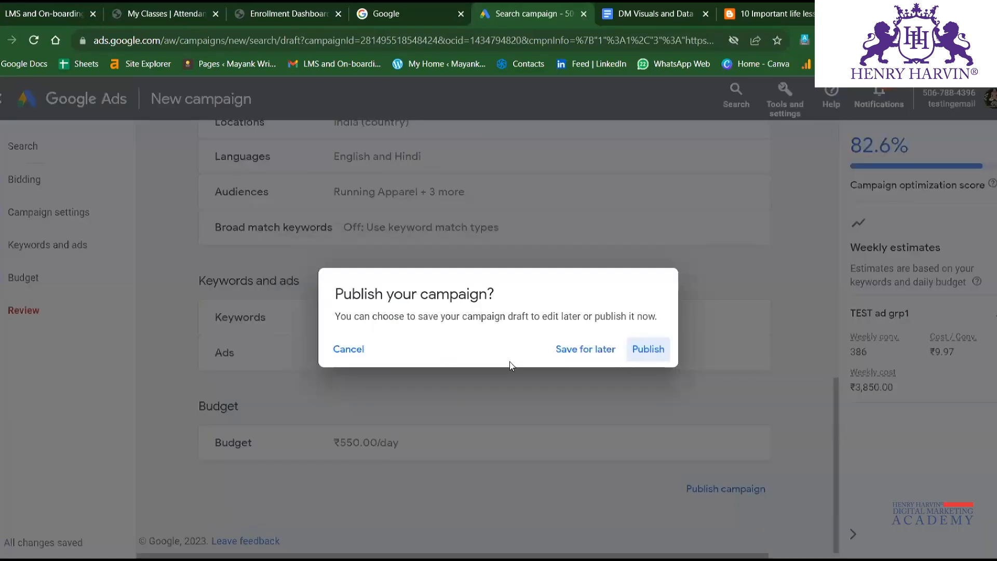
{"action": "left_click", "coordinate": [585, 350]}
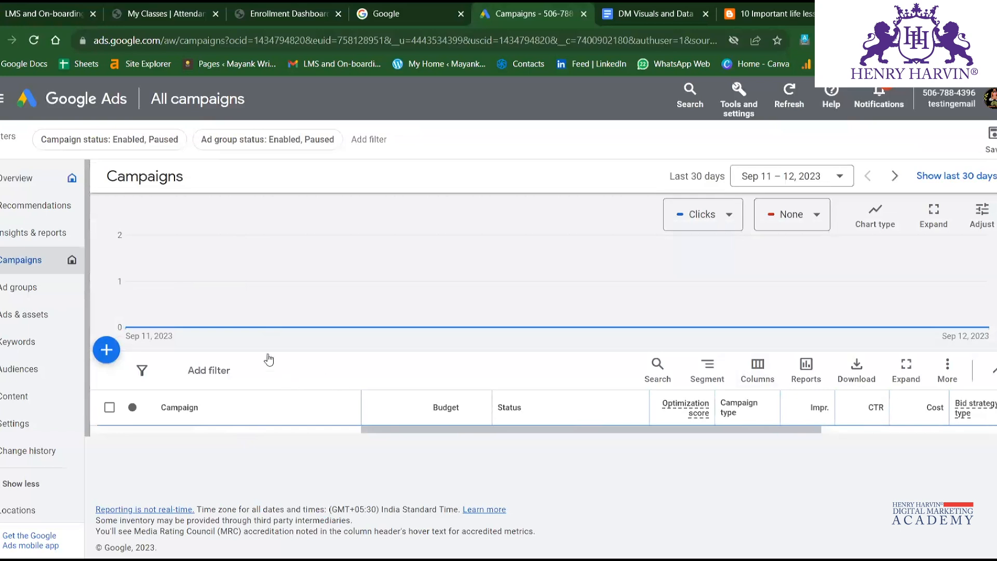
Expand the drafts in progress and the account total in the campaigns table to examine the saved draft campaigns.
{"action": "scroll", "coordinate": [354, 426], "scroll_direction": "down", "scroll_amount": 2}
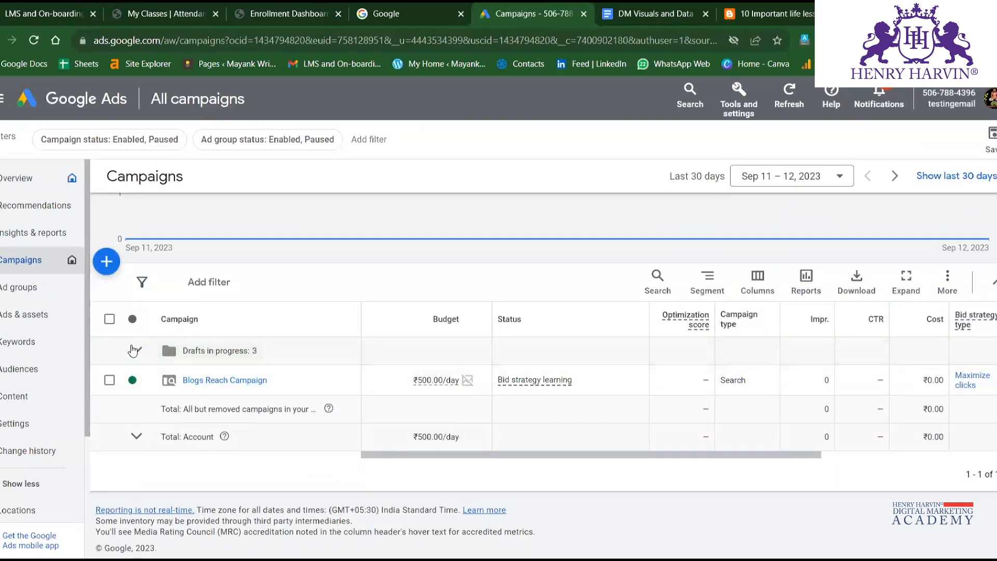
{"action": "left_click", "coordinate": [137, 352]}
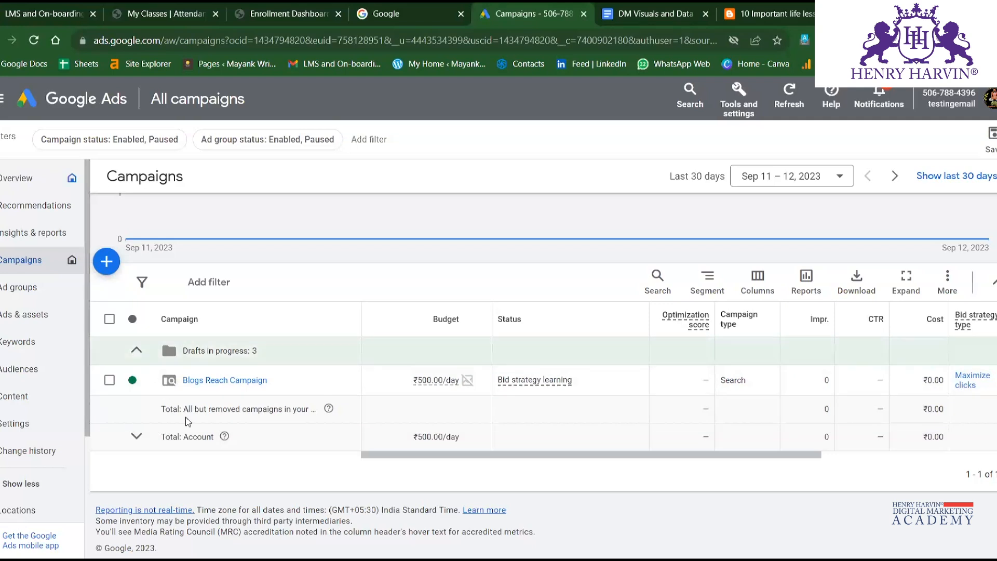
{"action": "left_click", "coordinate": [137, 438]}
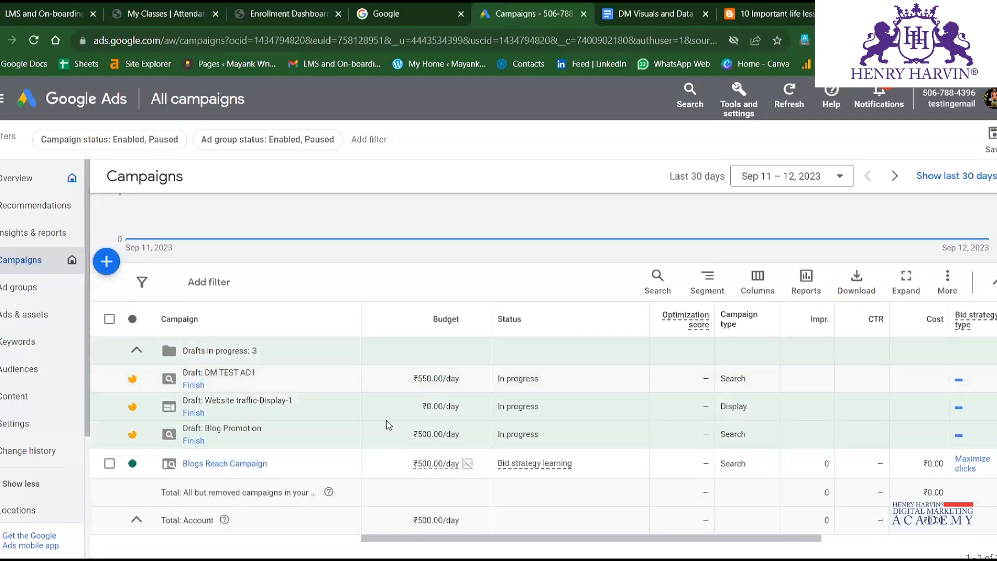
{"action": "scroll", "coordinate": [387, 410], "scroll_direction": "down", "scroll_amount": 2}
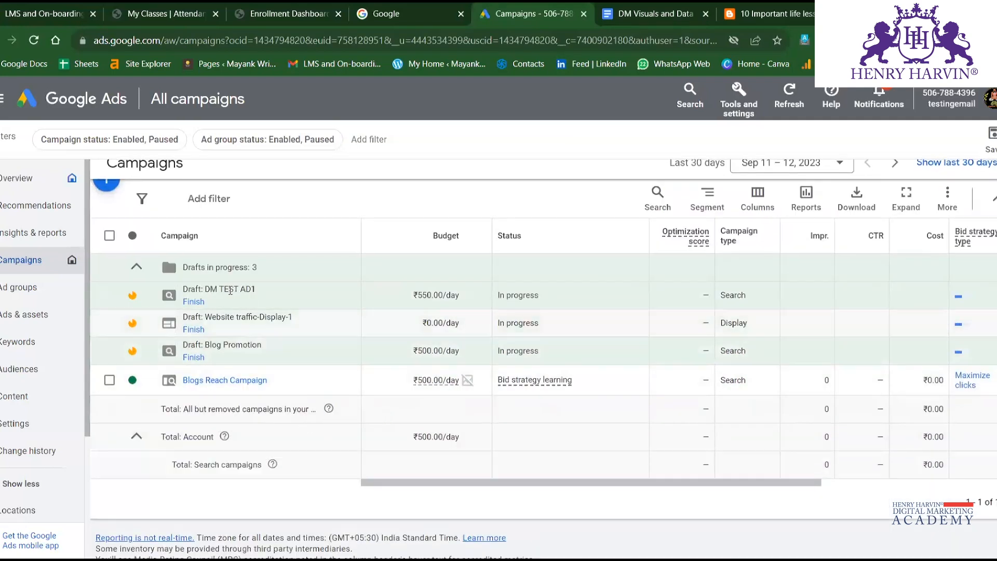